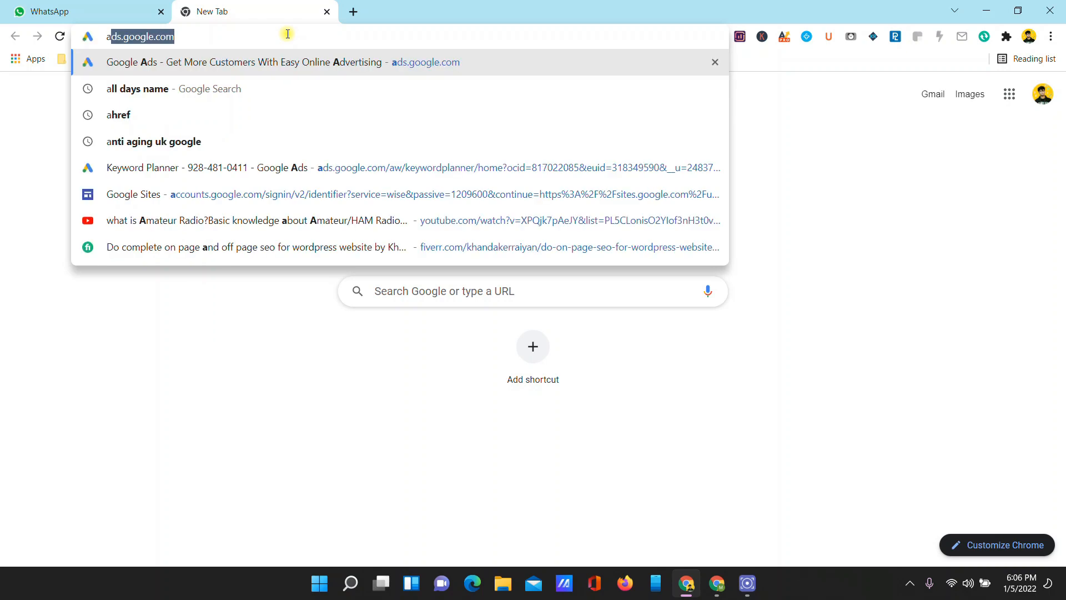
# Step: Open the Google Ads homepage at ads.google.com and highlight its web address
pyautogui.press('Return')
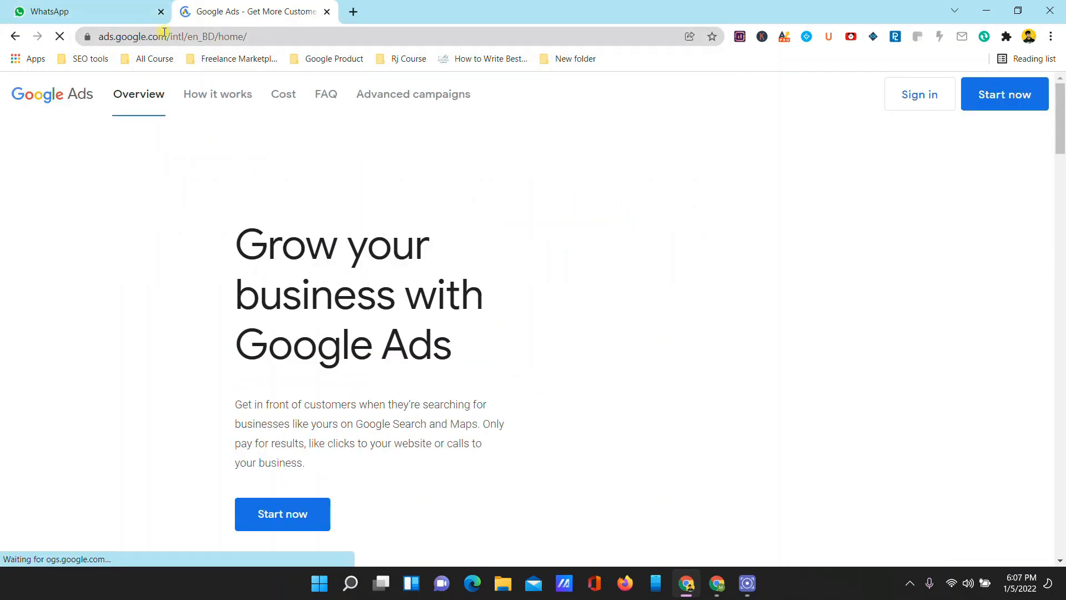
pyautogui.moveTo(164, 33); pyautogui.dragTo(80, 53)
# Step: Search Google for "ads manager" in a new browser tab and look through the results
pyautogui.click(355, 10)
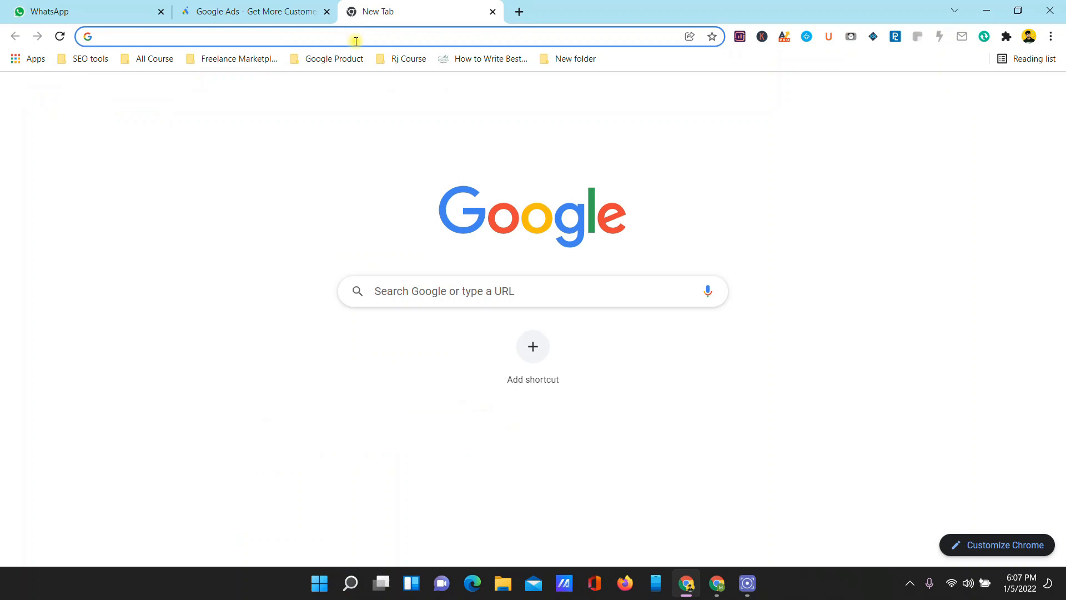
pyautogui.write('ads manager')
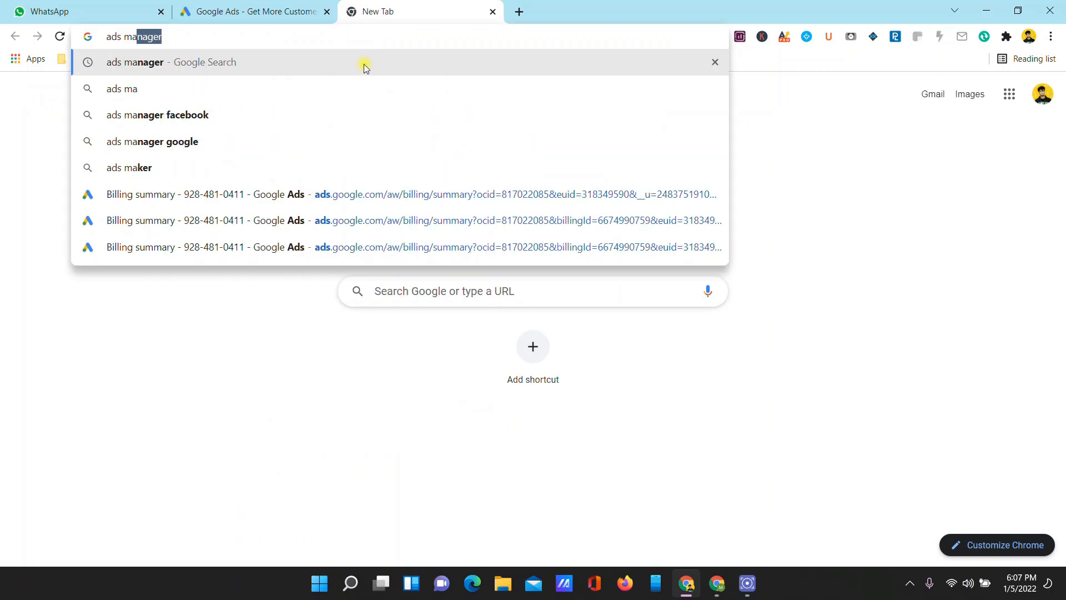
pyautogui.click(337, 70)
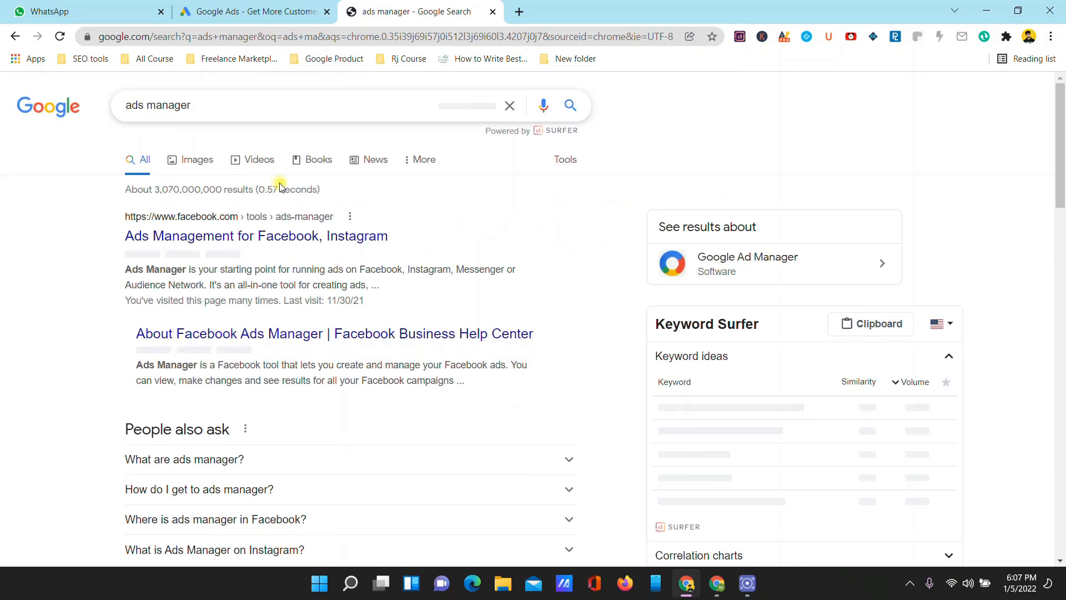
pyautogui.scroll(-5, 334, 236)
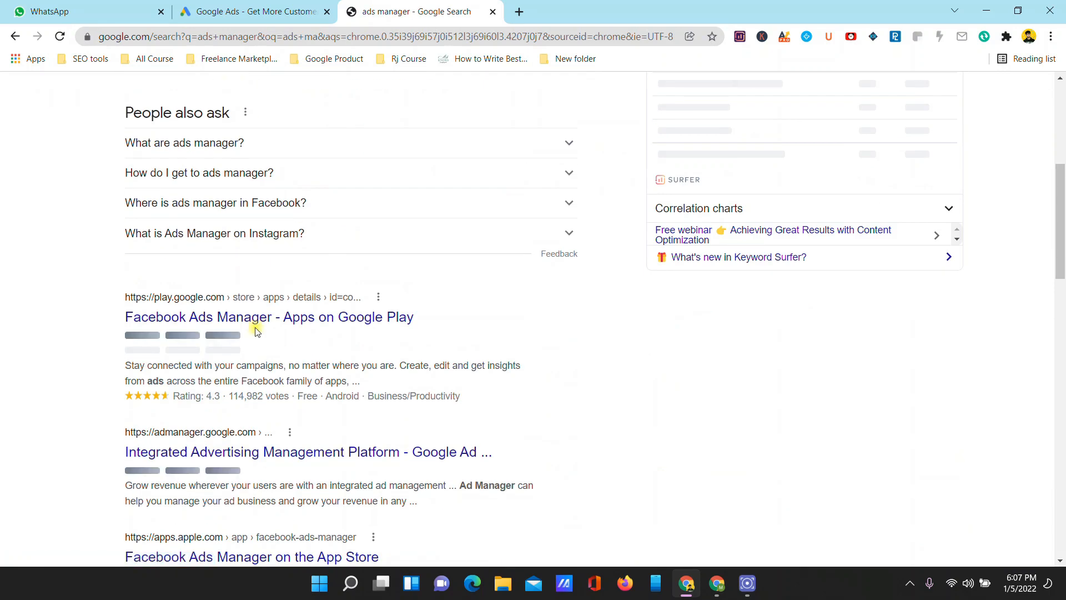
pyautogui.scroll(-3, 256, 331)
pyautogui.scroll(8, 299, 320)
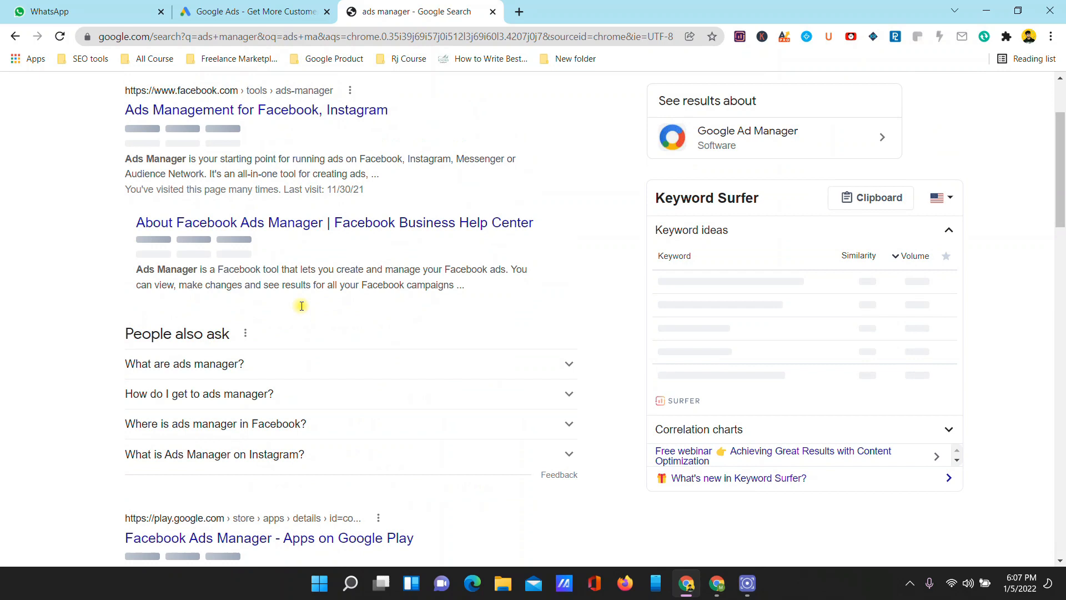
# Step: Refine the search to "ads manager google" and look through the results for the Google Ads pages
pyautogui.click(226, 104)
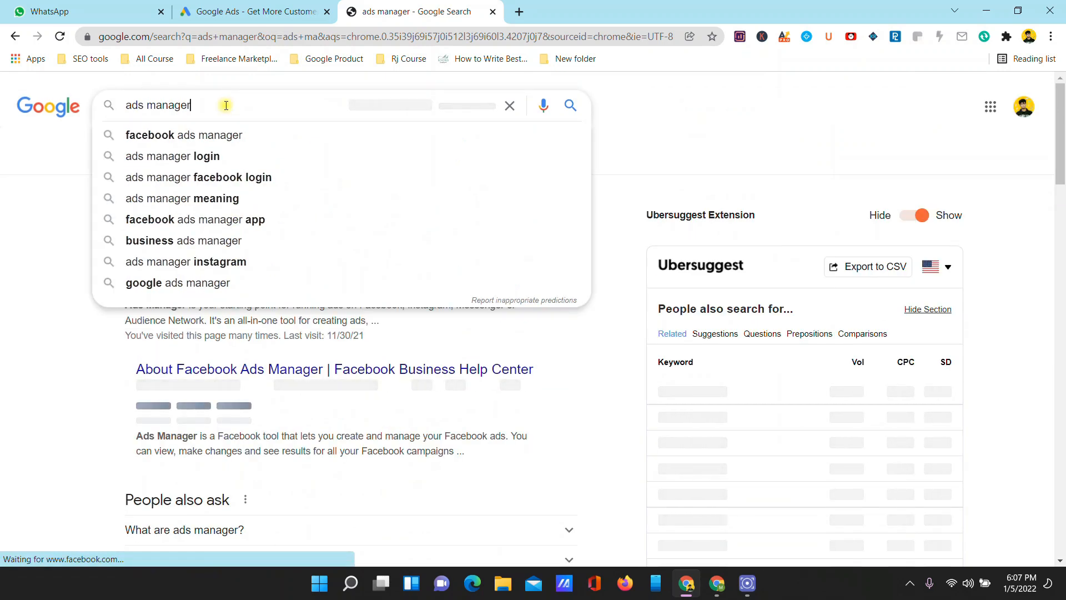
pyautogui.write('goog')
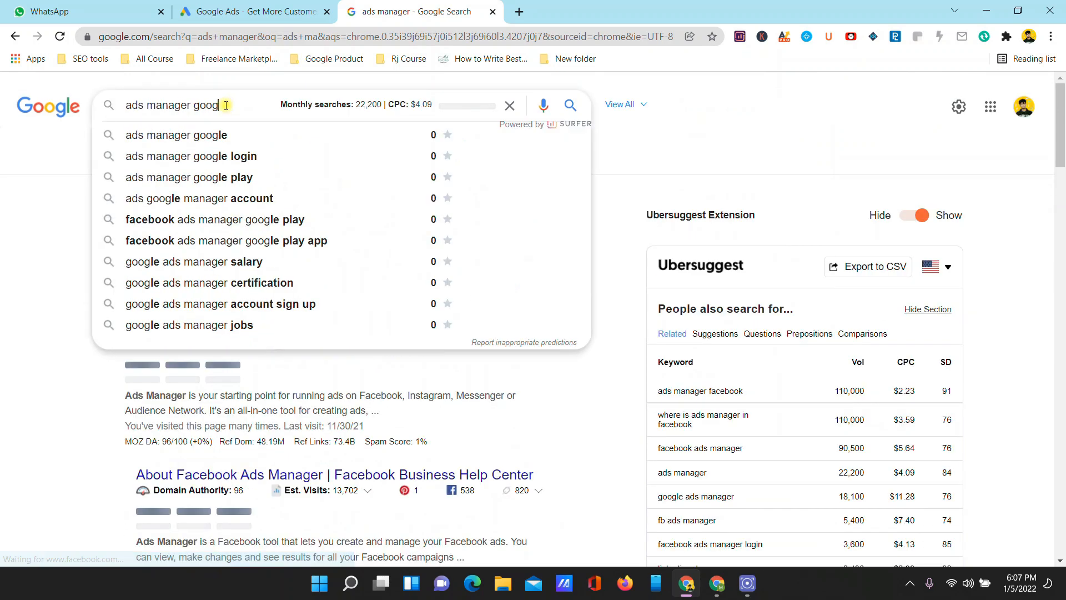
pyautogui.write('le')
pyautogui.press('Return')
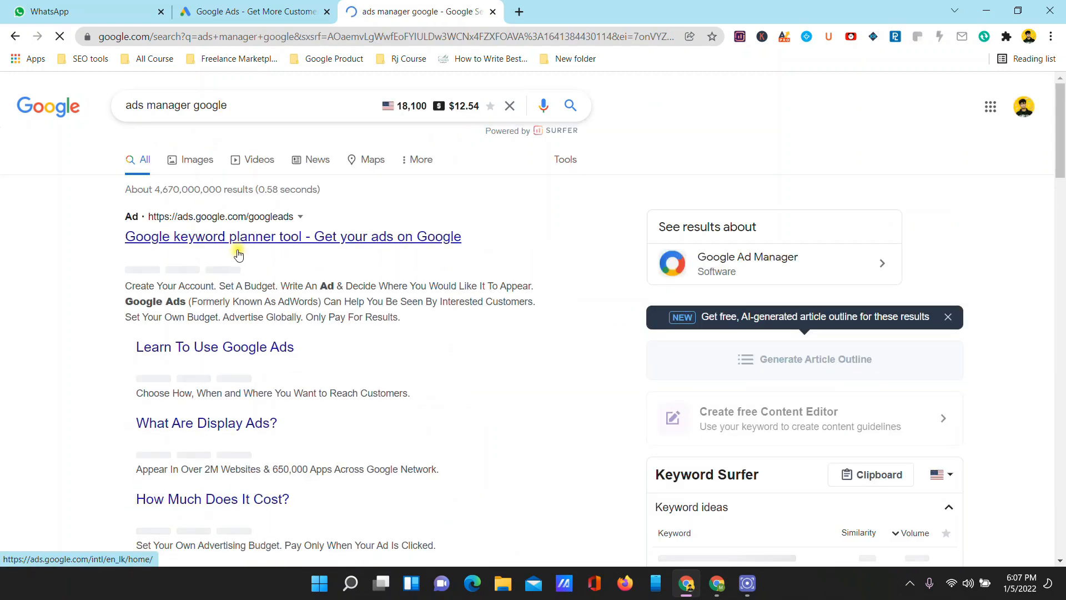
pyautogui.scroll(-7, 184, 277)
pyautogui.scroll(-8, 219, 333)
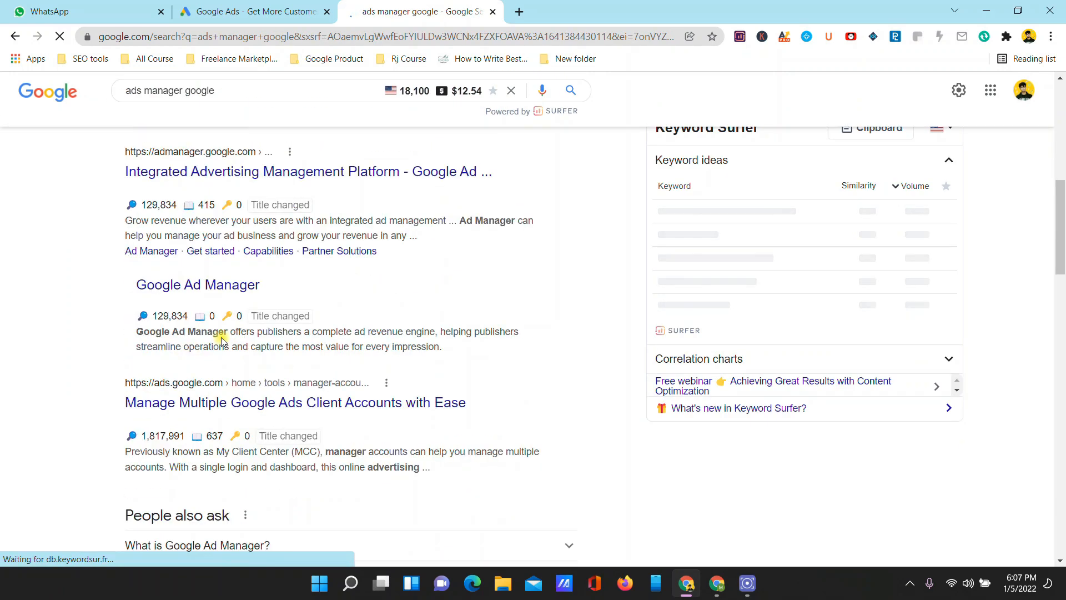
pyautogui.scroll(5, 277, 315)
# Step: Start Google Ads from its homepage, close the search results tab, and open the last cancelled account in the account list
pyautogui.click(268, 5)
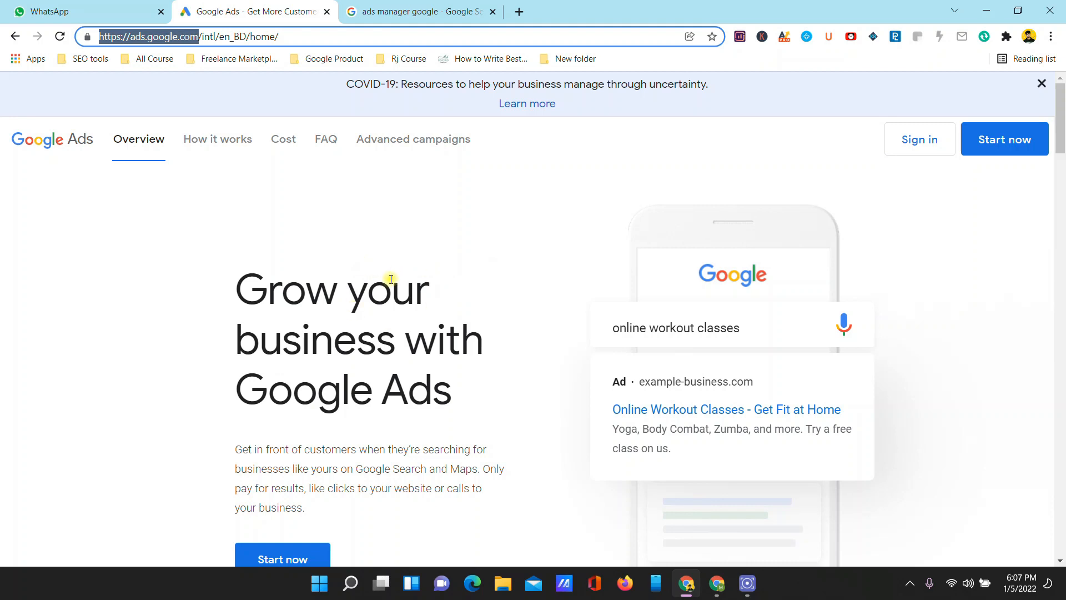
pyautogui.scroll(-2, 391, 278)
pyautogui.scroll(2, 821, 233)
pyautogui.scroll(-4, 381, 228)
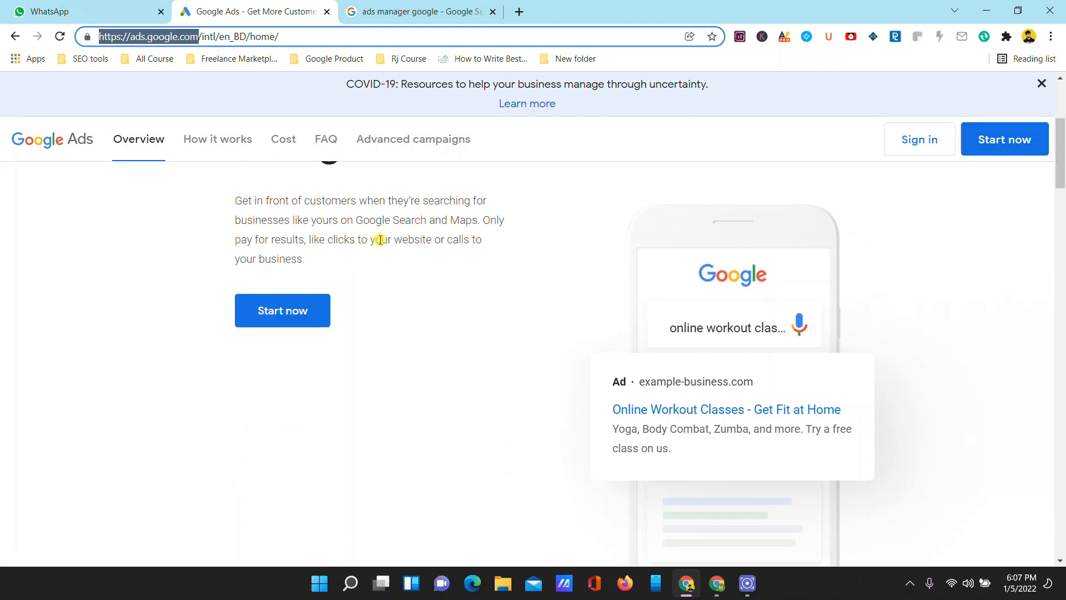
pyautogui.click(294, 291)
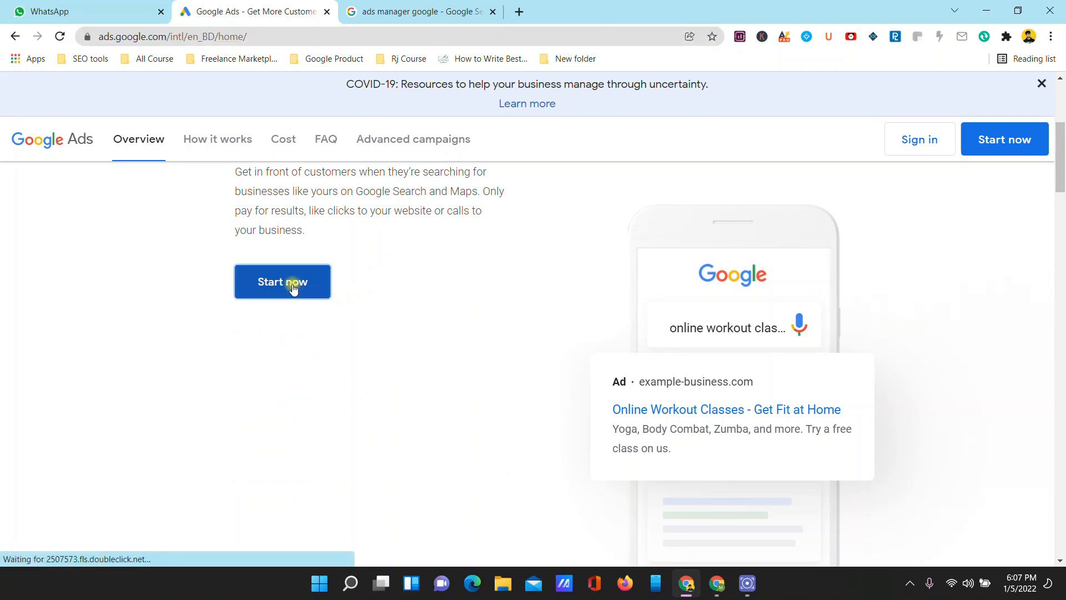
pyautogui.click(492, 11)
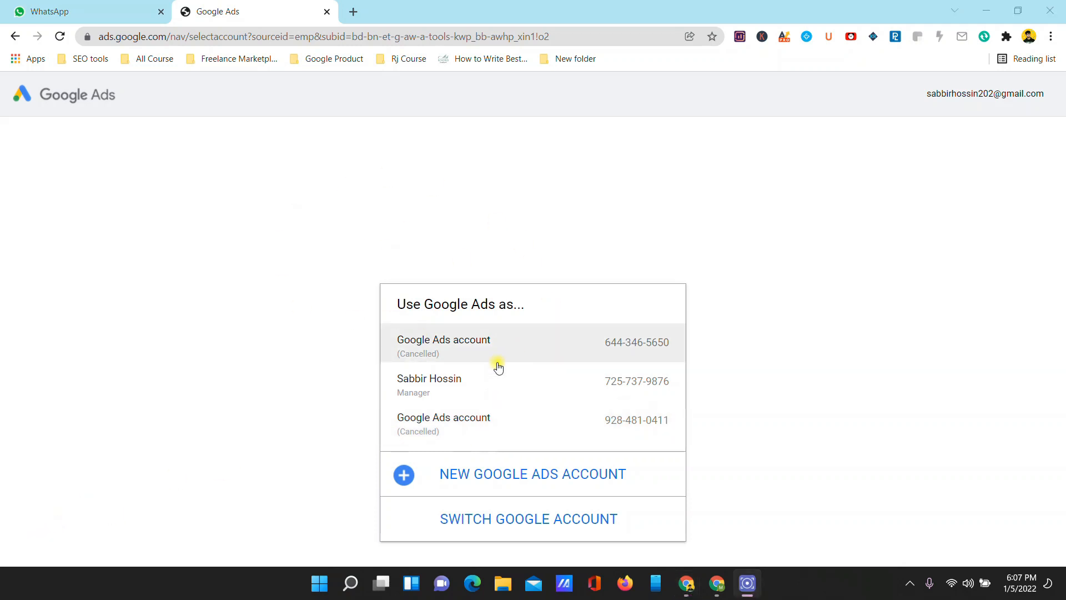
pyautogui.click(497, 438)
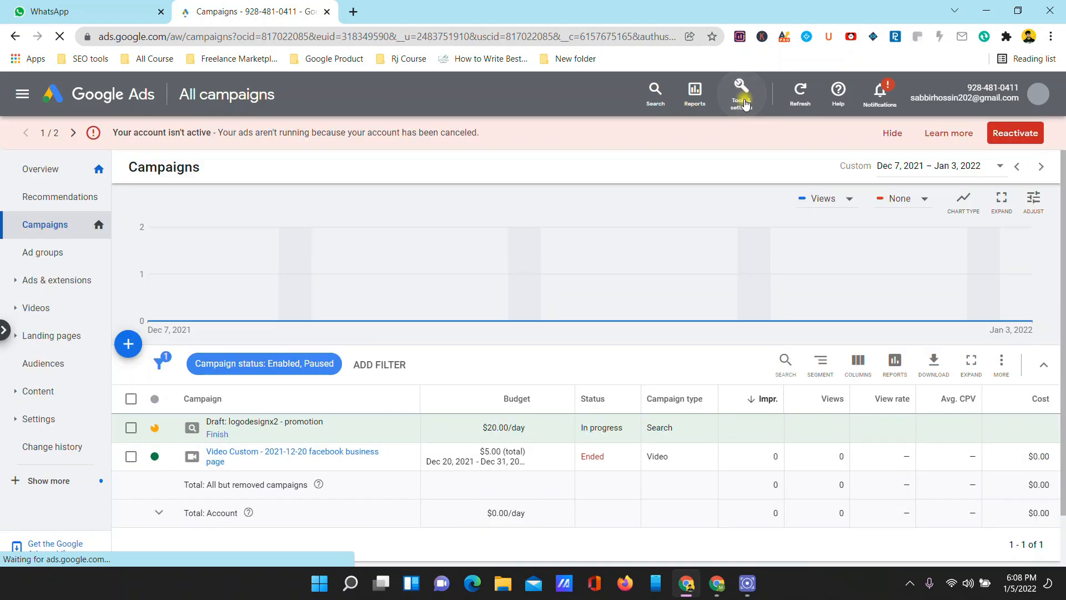
# Step: Switch from the Campaigns page to the account's Overview page
pyautogui.click(744, 100)
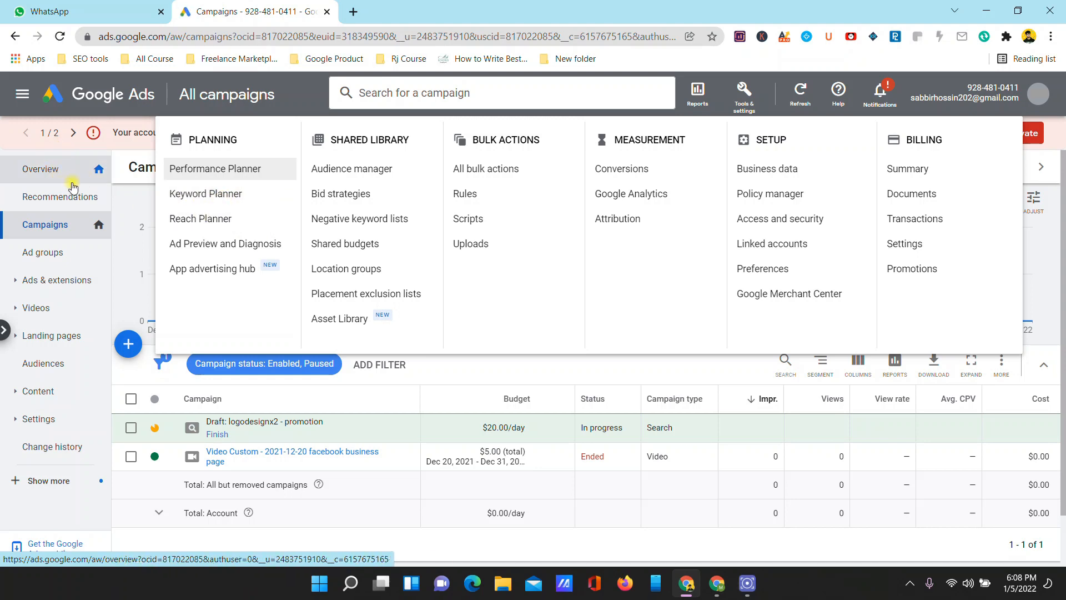
pyautogui.click(67, 93)
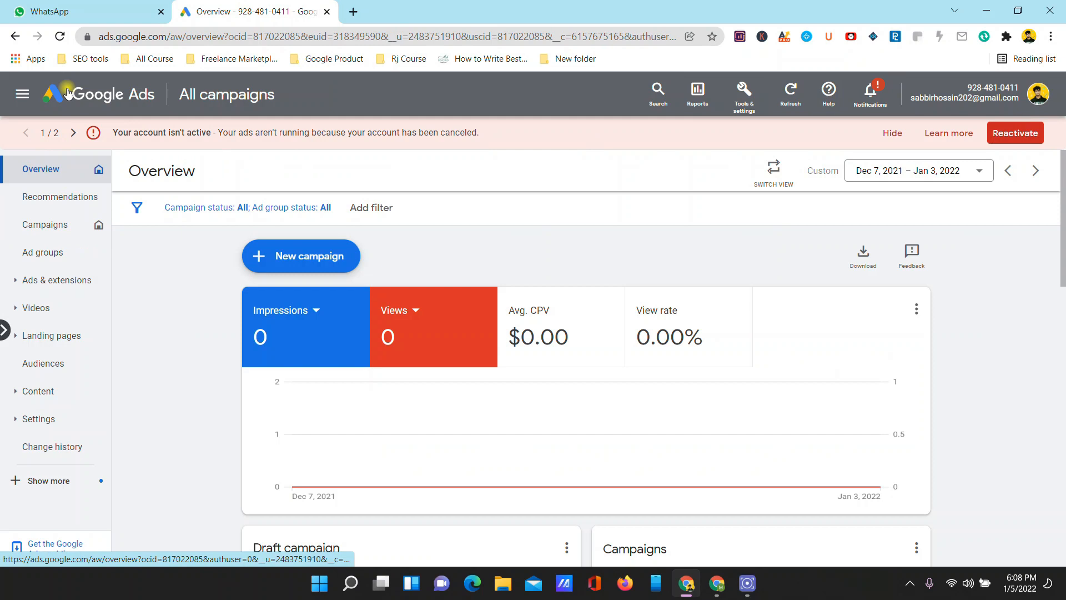
pyautogui.click(95, 95)
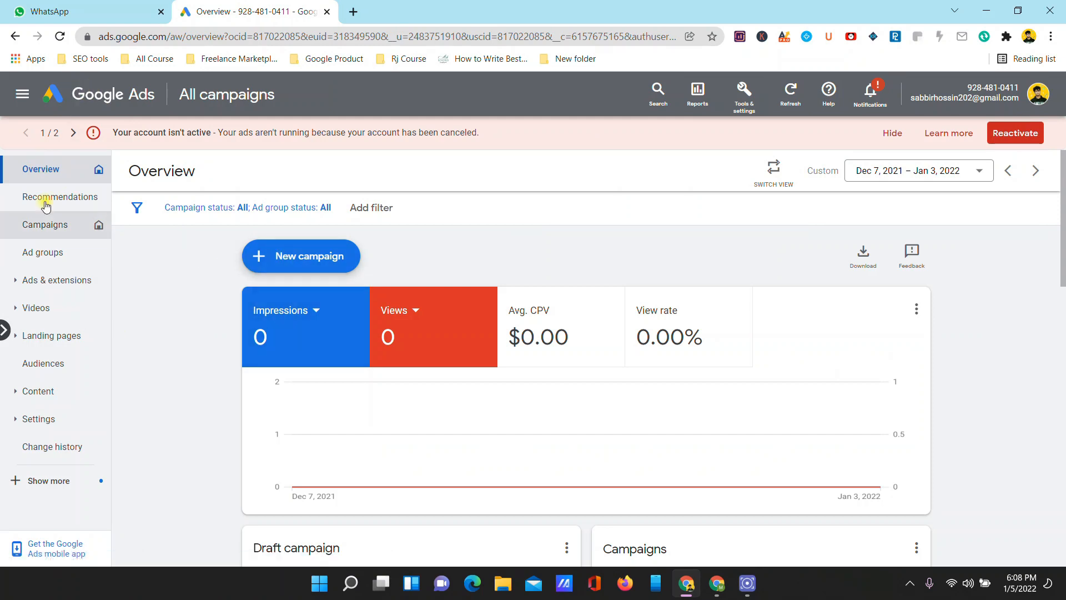
pyautogui.click(91, 169)
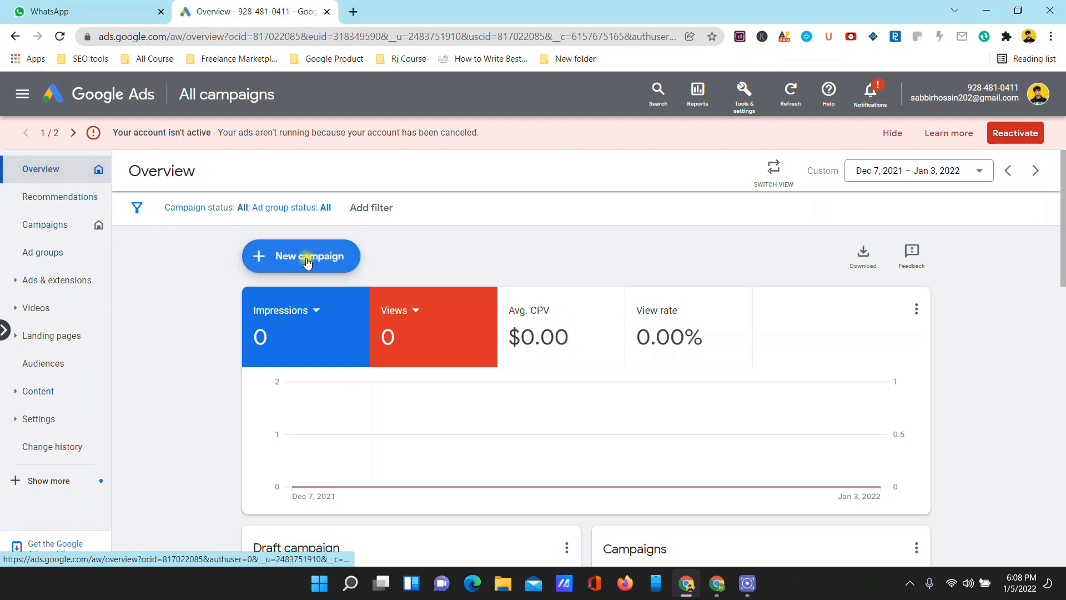
# Step: Hide the account alert banners and dismiss the ended-campaign notice on the Overview page
pyautogui.click(886, 132)
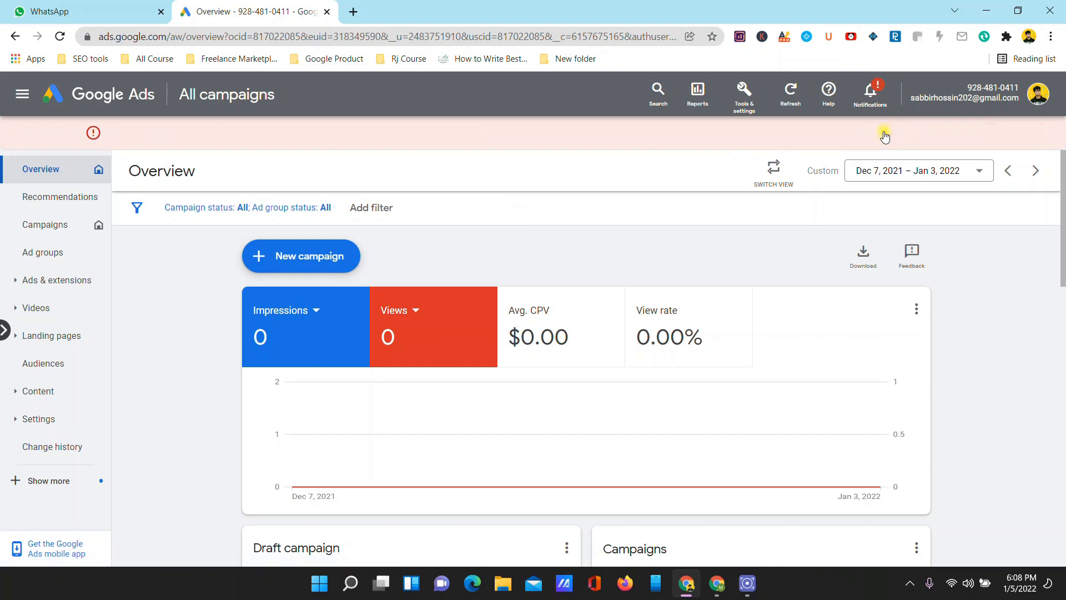
pyautogui.click(962, 133)
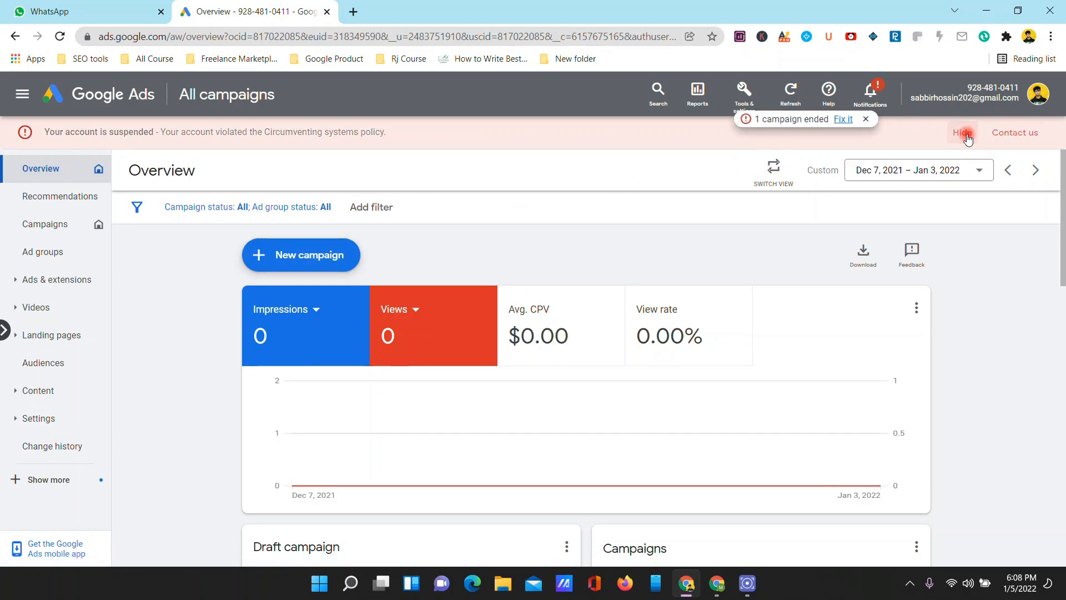
pyautogui.click(870, 123)
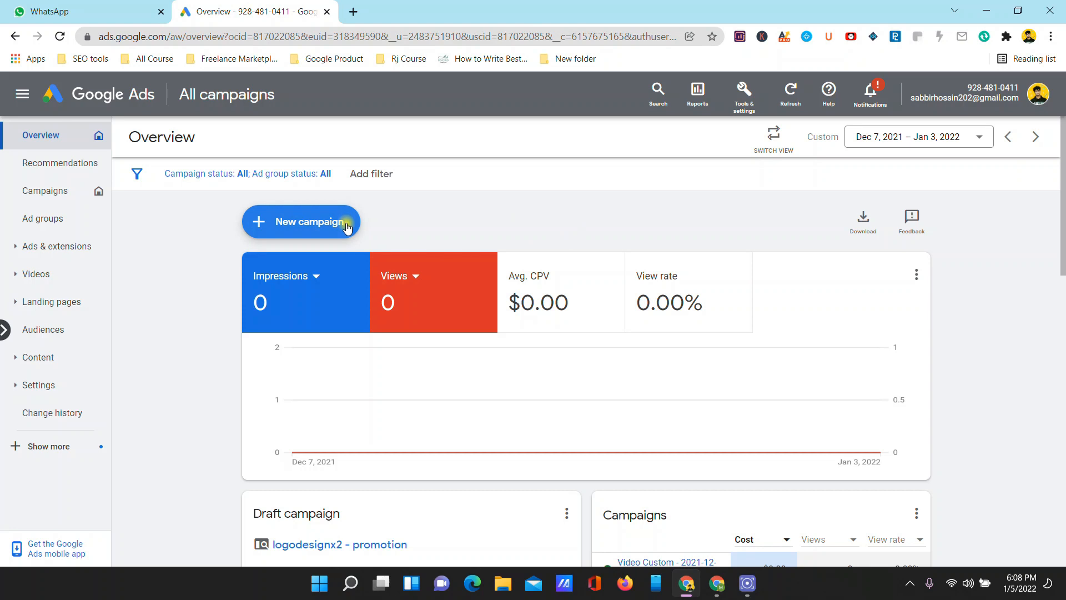
pyautogui.click(747, 99)
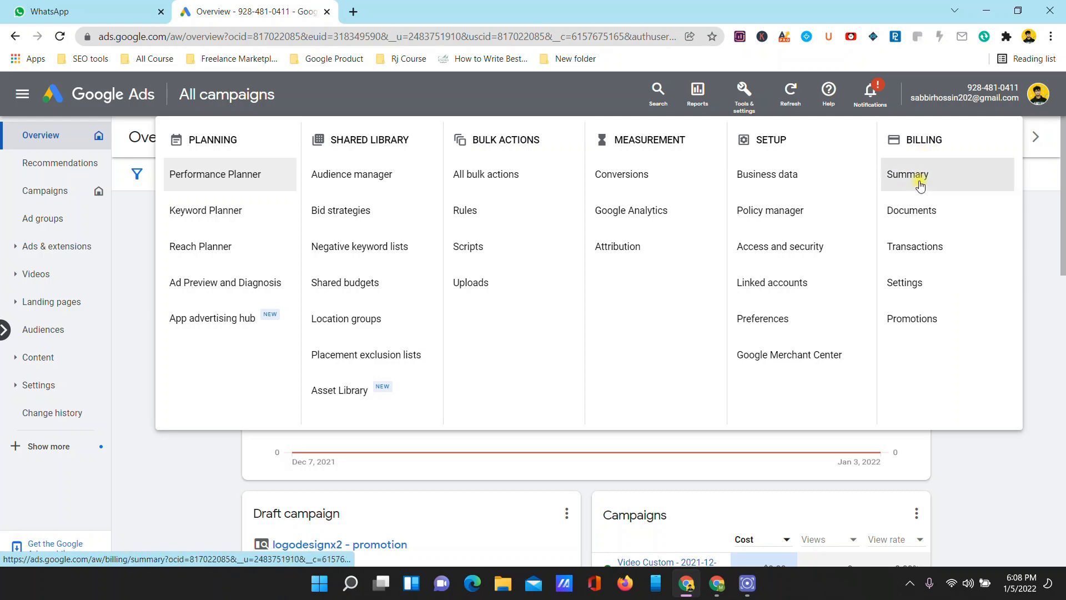
pyautogui.click(1044, 243)
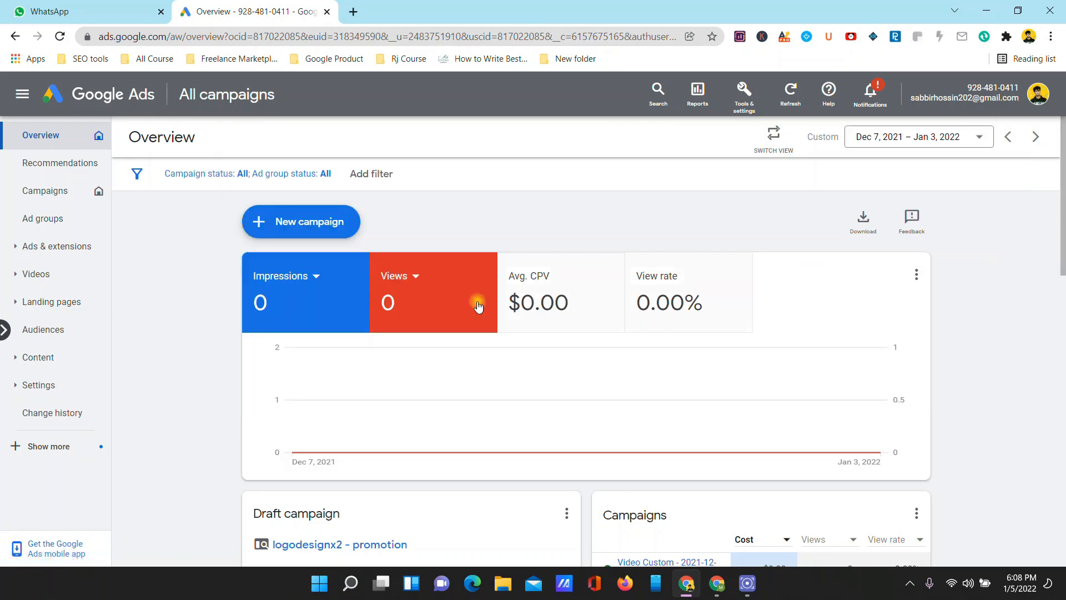
# Step: Start a new campaign and choose to create it without a goal's guidance
pyautogui.click(302, 233)
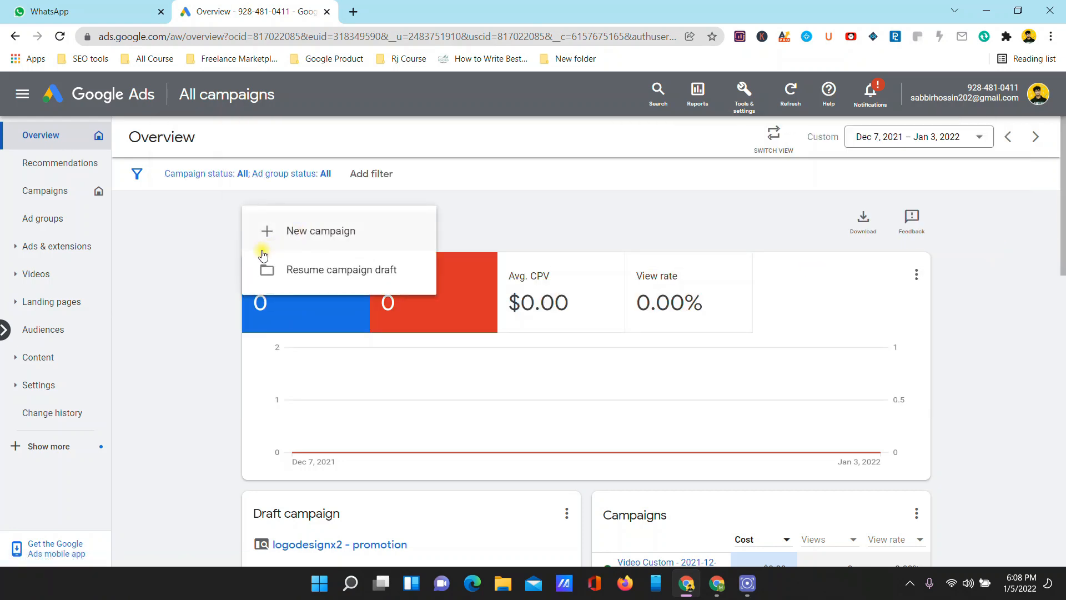
pyautogui.click(359, 234)
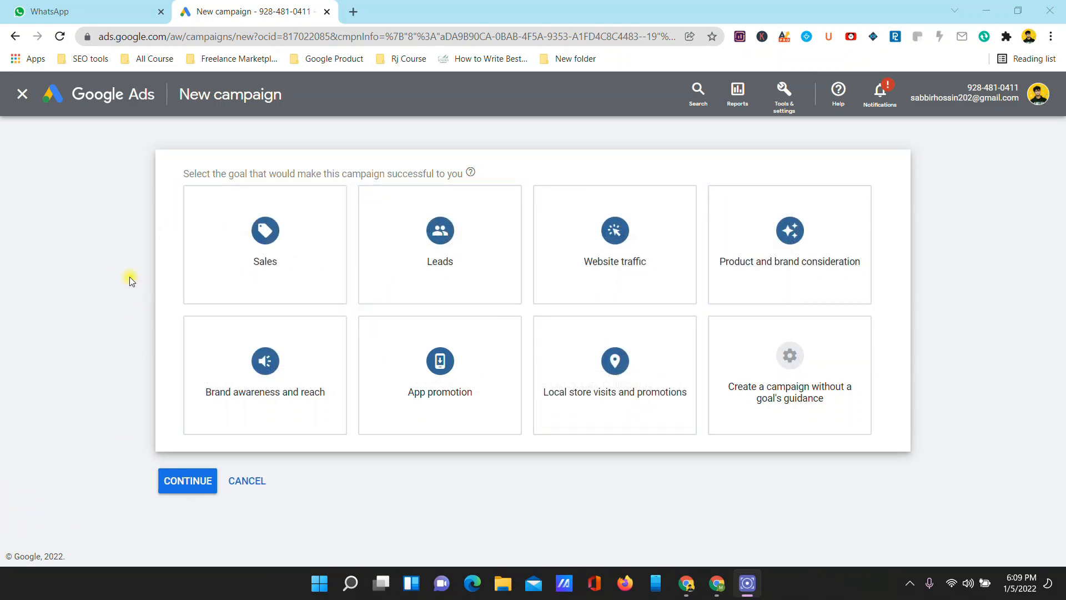
pyautogui.click(214, 261)
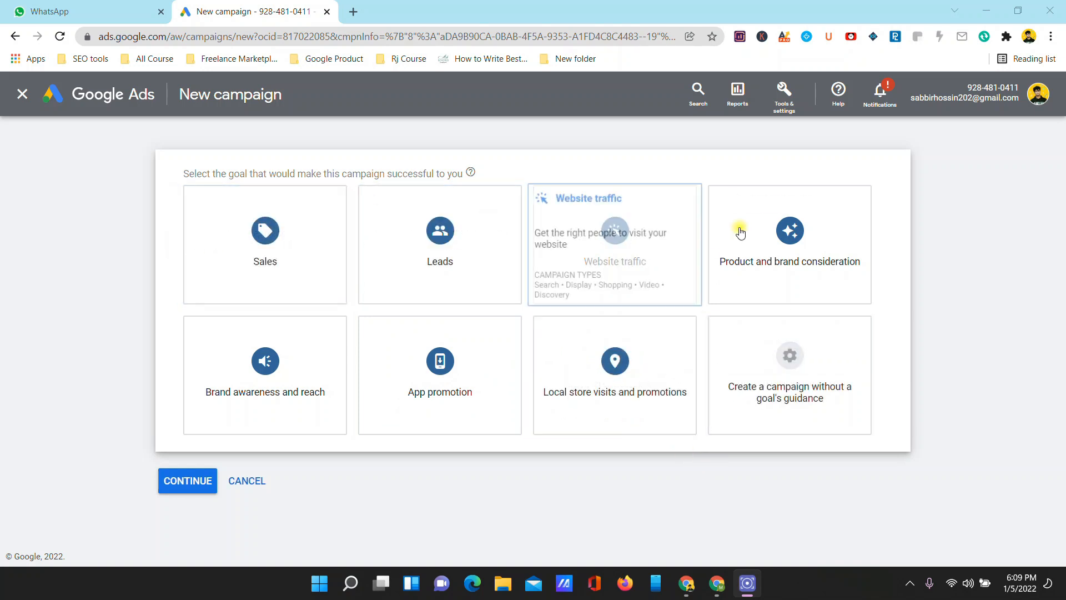
pyautogui.click(764, 372)
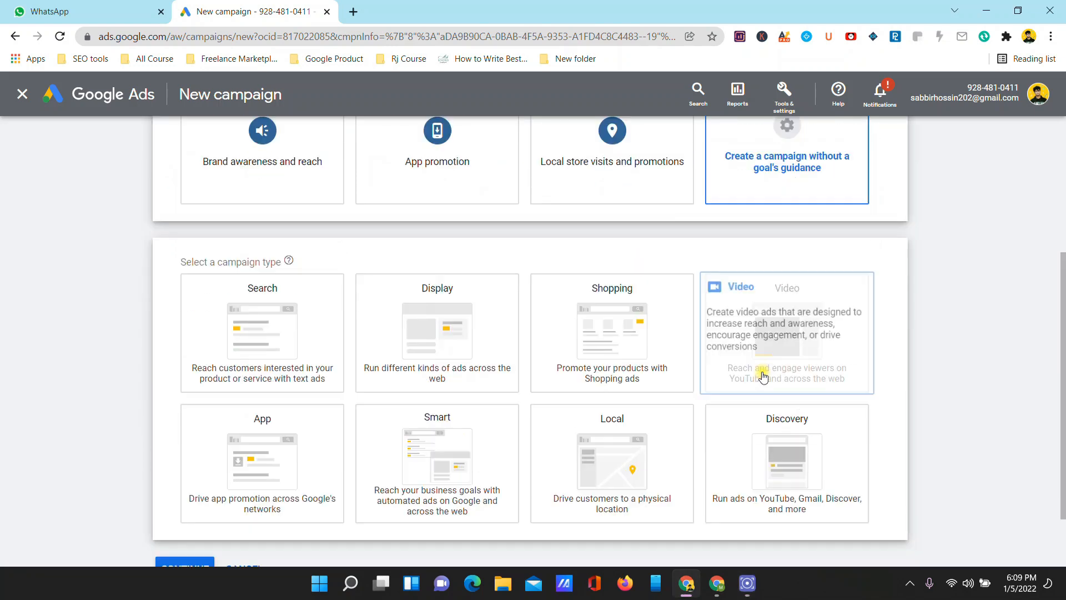
# Step: Review the campaign types offered for a campaign without a goal's guidance, from Search and Display to Local and Discovery
pyautogui.scroll(5, 789, 349)
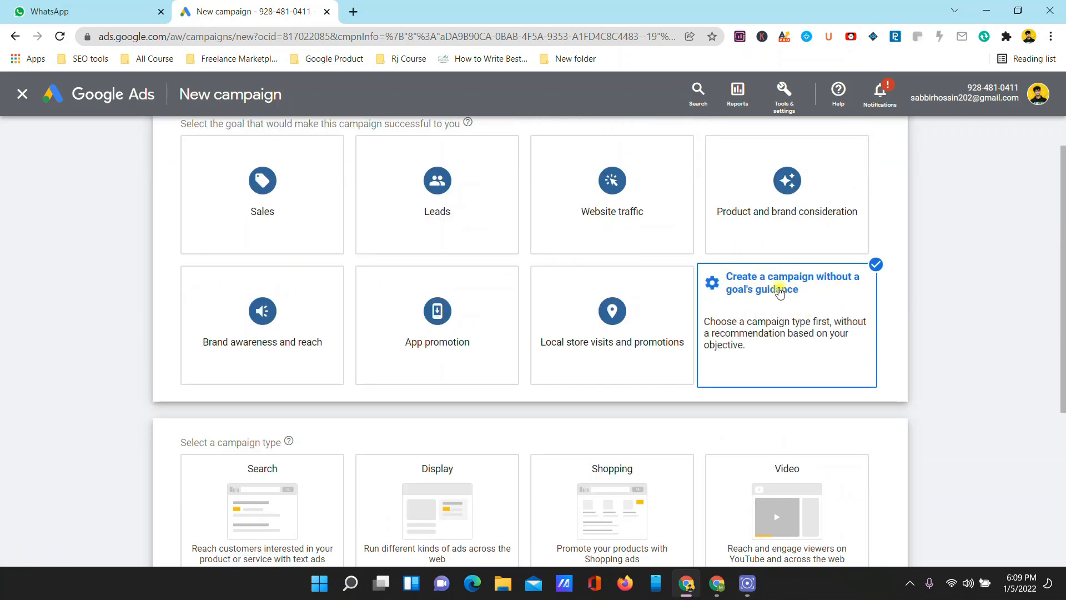
pyautogui.scroll(-3, 875, 315)
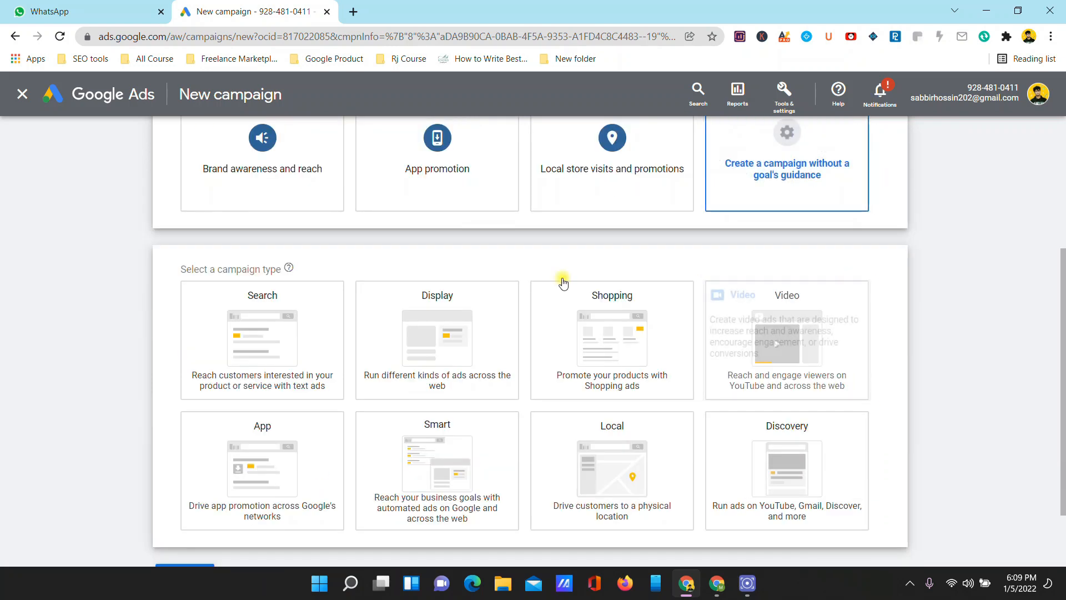
pyautogui.scroll(-2, 784, 334)
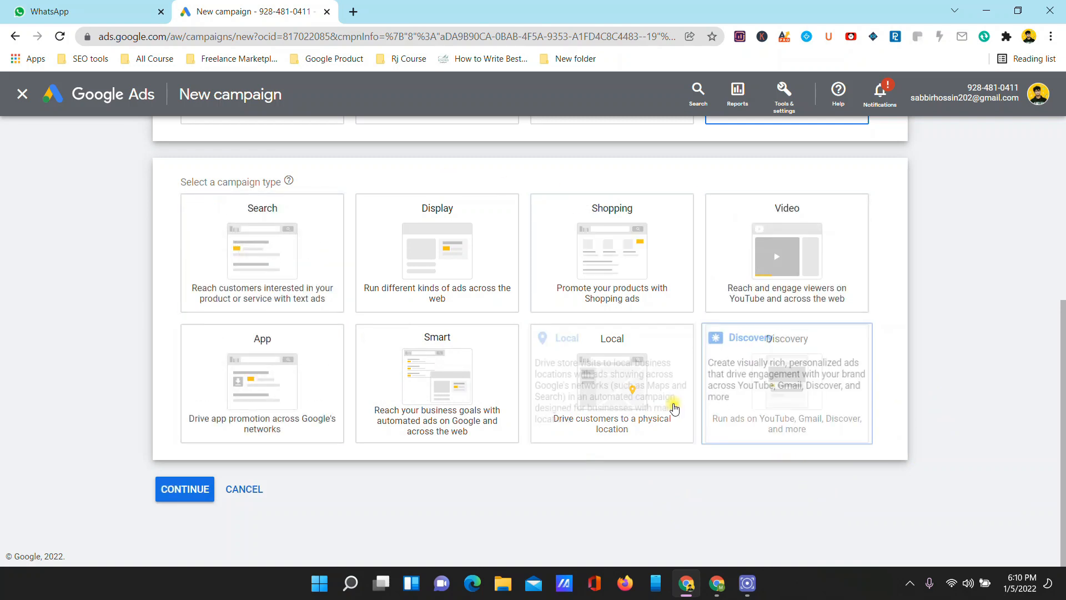
pyautogui.click(557, 401)
pyautogui.click(174, 243)
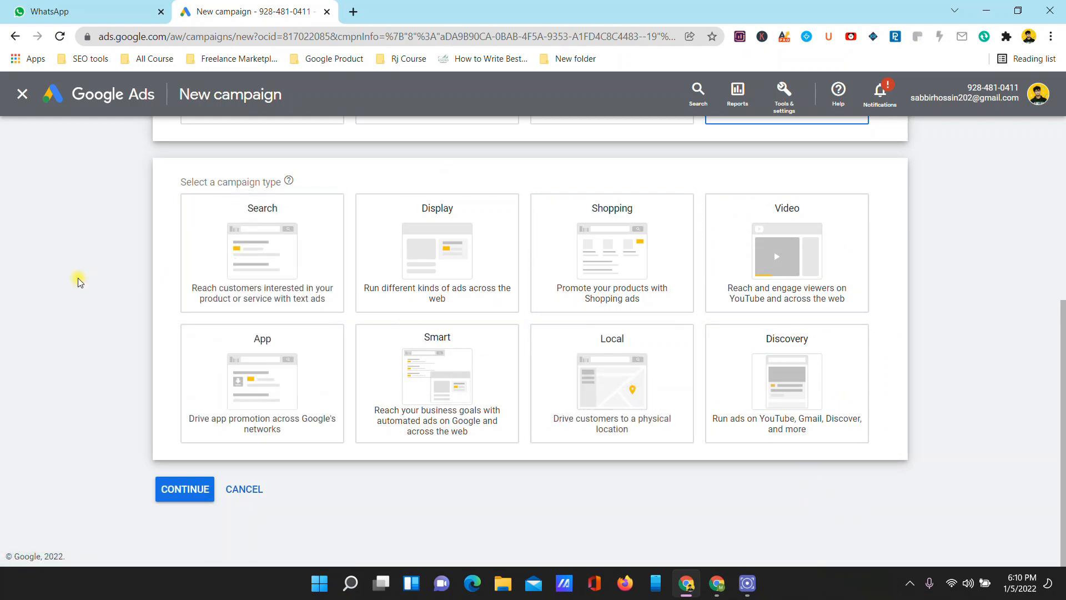
# Step: Search Google for "dental clinic dhaka" in a new tab and examine where ads appear among the results
pyautogui.click(352, 12)
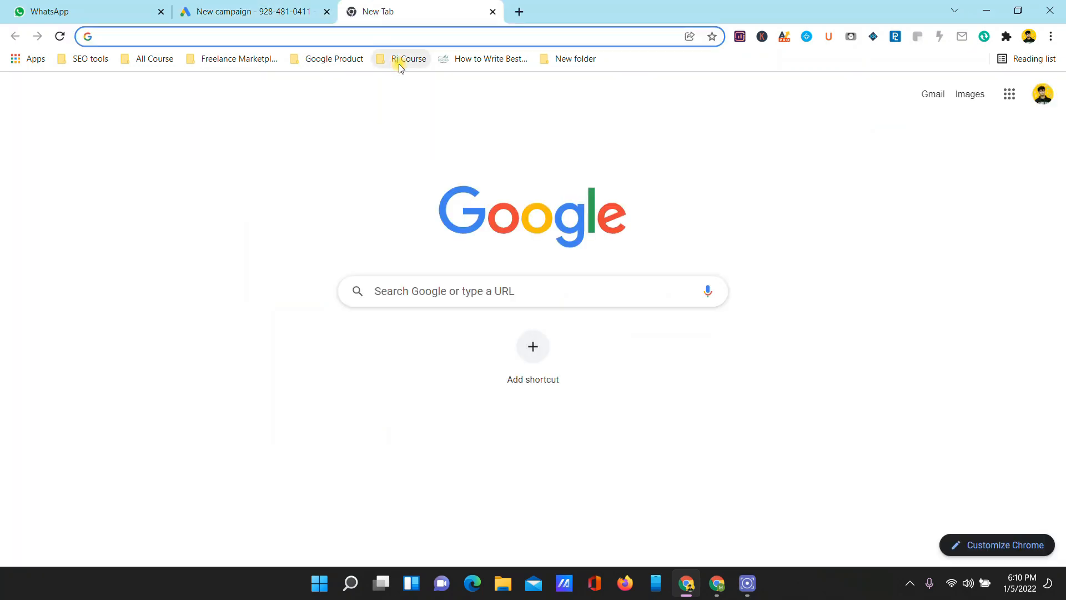
pyautogui.write('dent')
pyautogui.write('s')
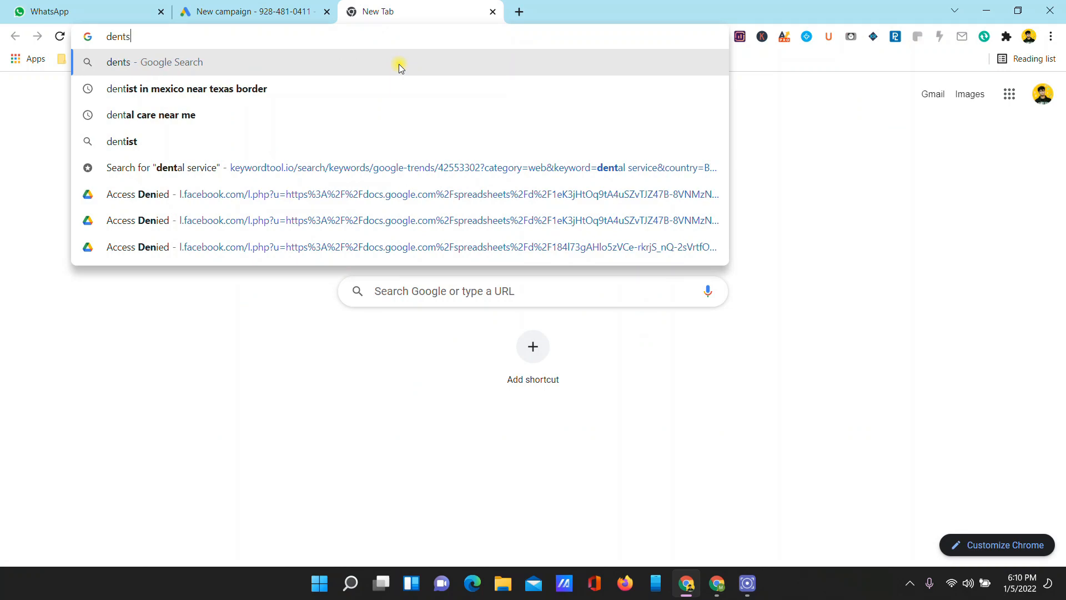
pyautogui.press('BackSpace')
pyautogui.write('a')
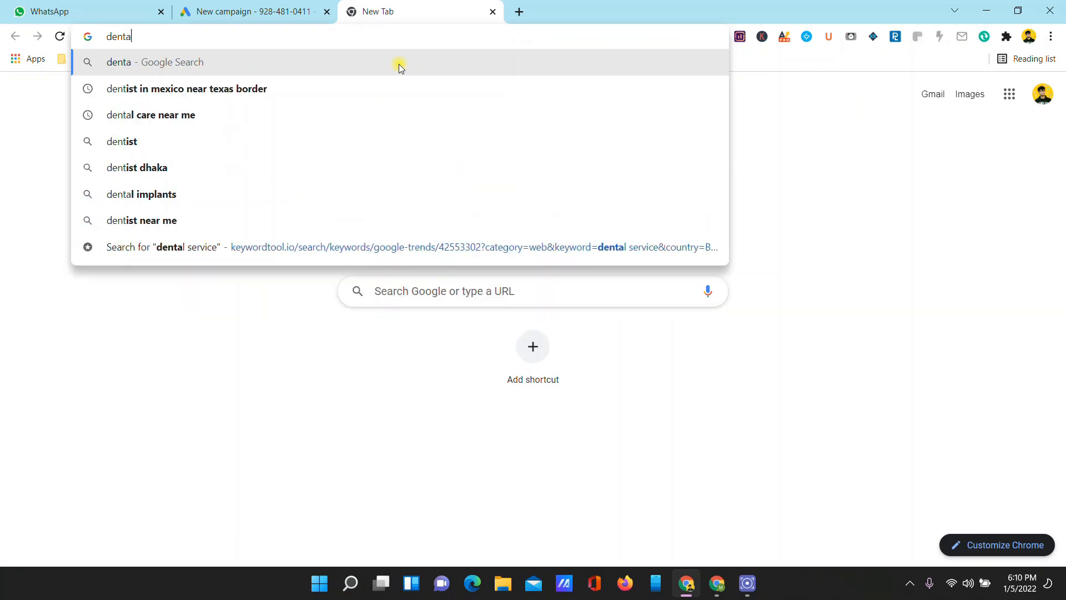
pyautogui.write('l clinic dhaka')
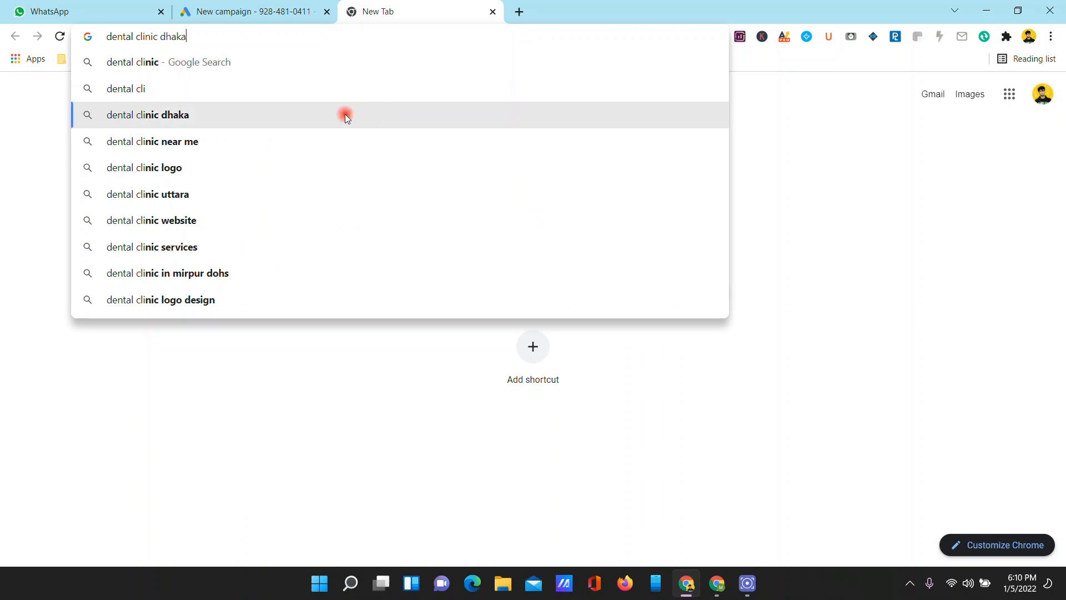
pyautogui.click(345, 114)
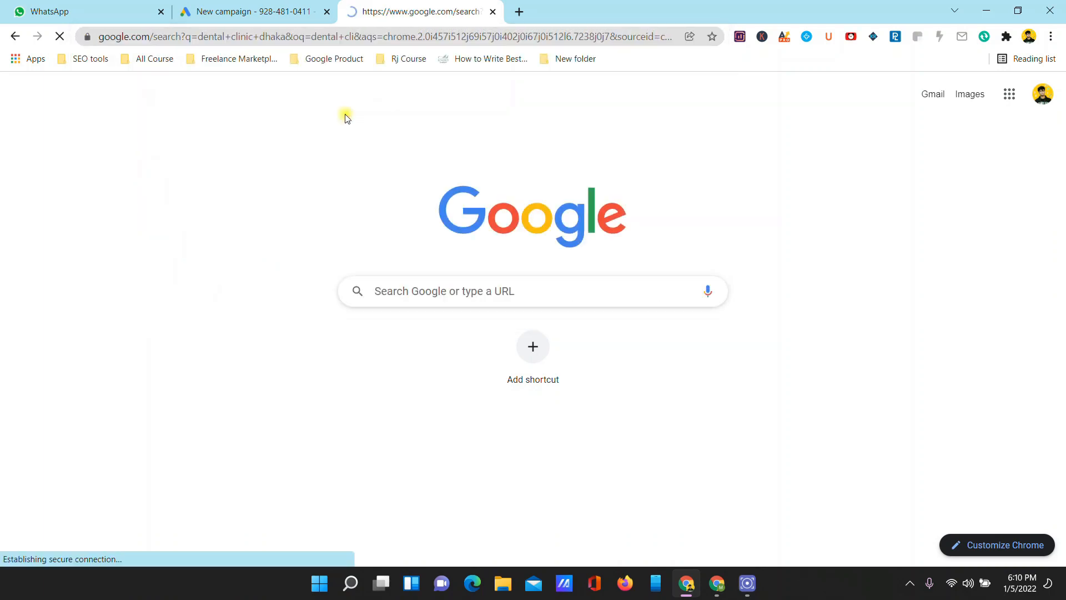
pyautogui.scroll(-1, 128, 266)
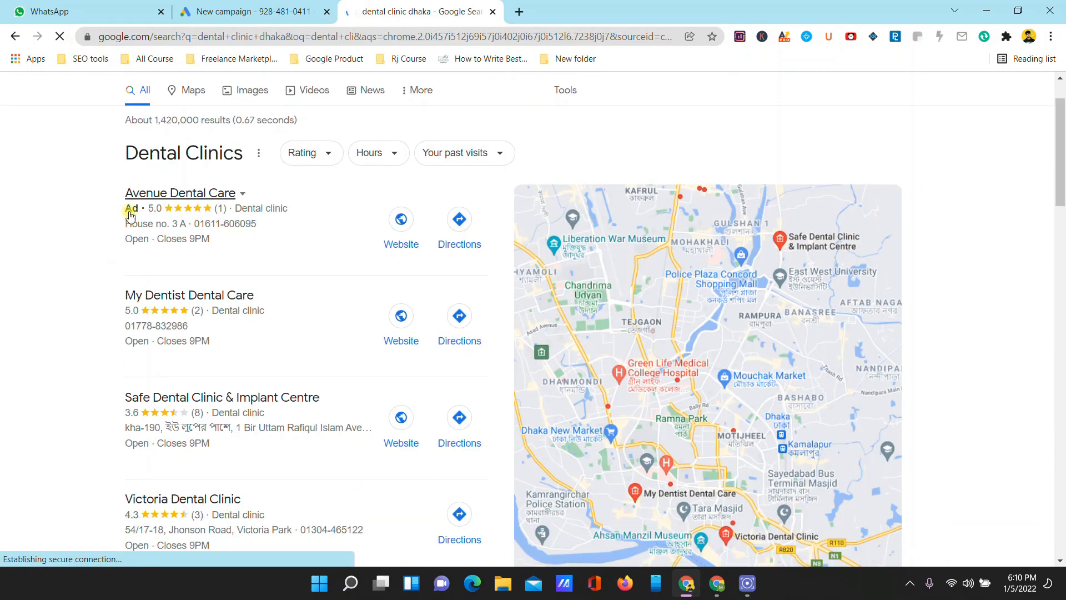
pyautogui.scroll(-6, 185, 251)
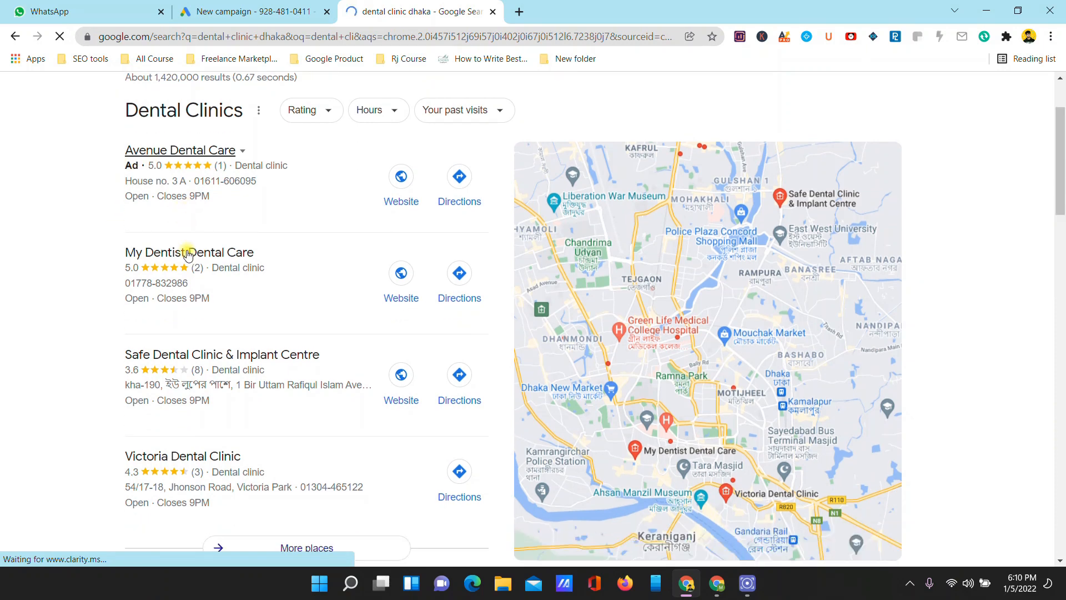
pyautogui.scroll(-15, 187, 255)
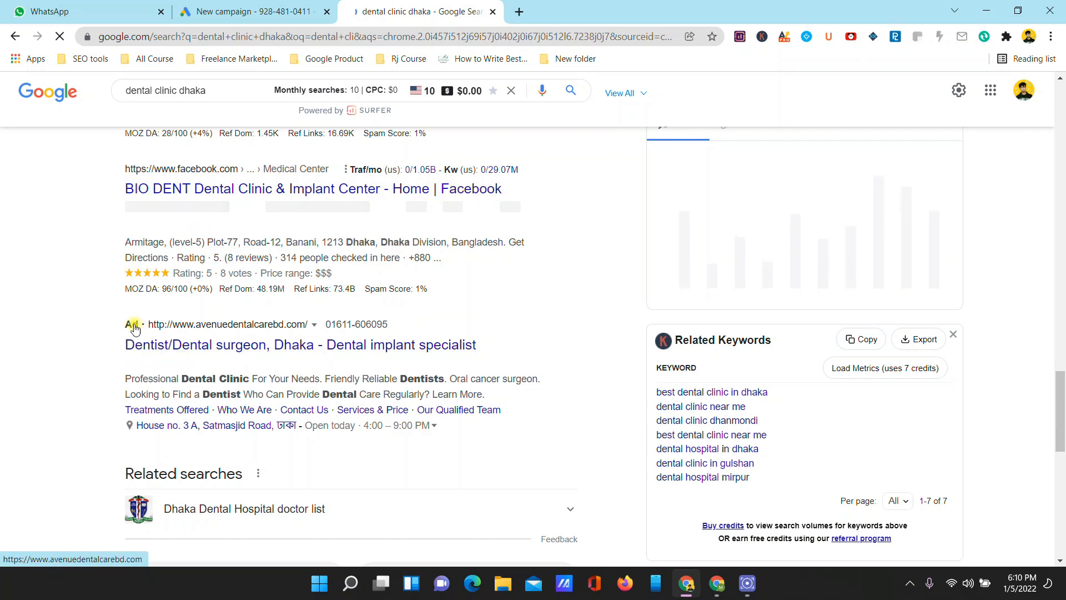
pyautogui.scroll(2, 249, 309)
pyautogui.scroll(15, 250, 309)
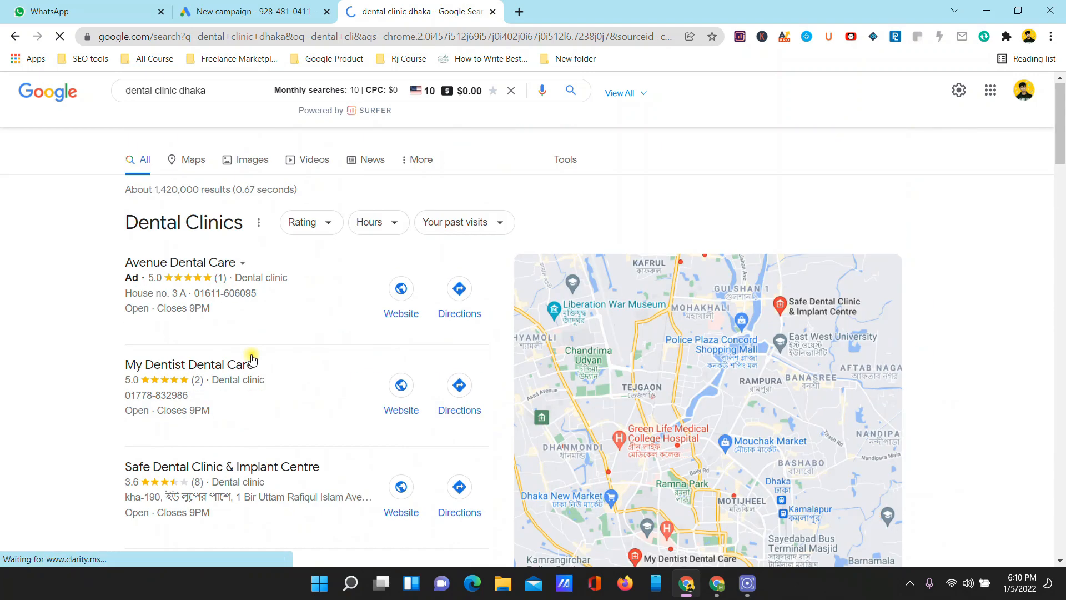
# Step: Select Search as the campaign type in Google Ads and revisit the dental clinic search results
pyautogui.click(189, 5)
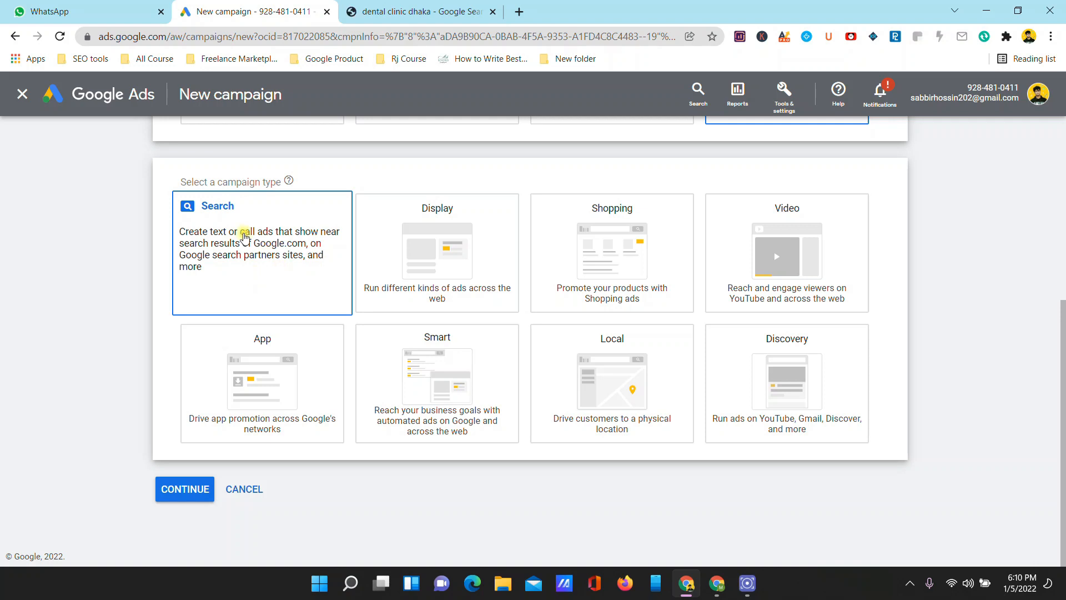
pyautogui.click(235, 218)
pyautogui.scroll(-3, 236, 250)
pyautogui.click(235, 231)
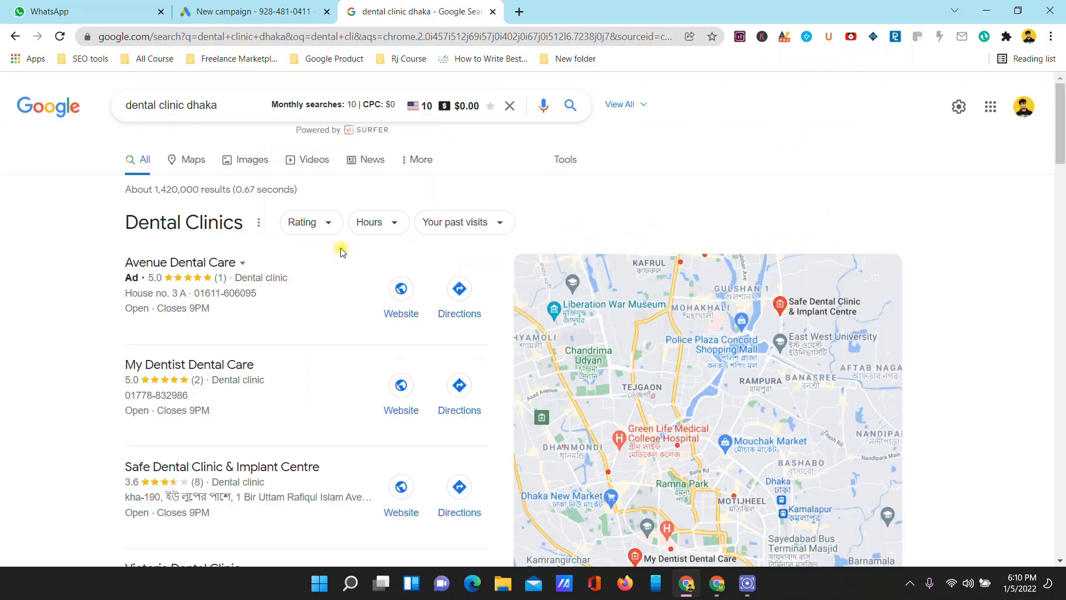
pyautogui.click(36, 530)
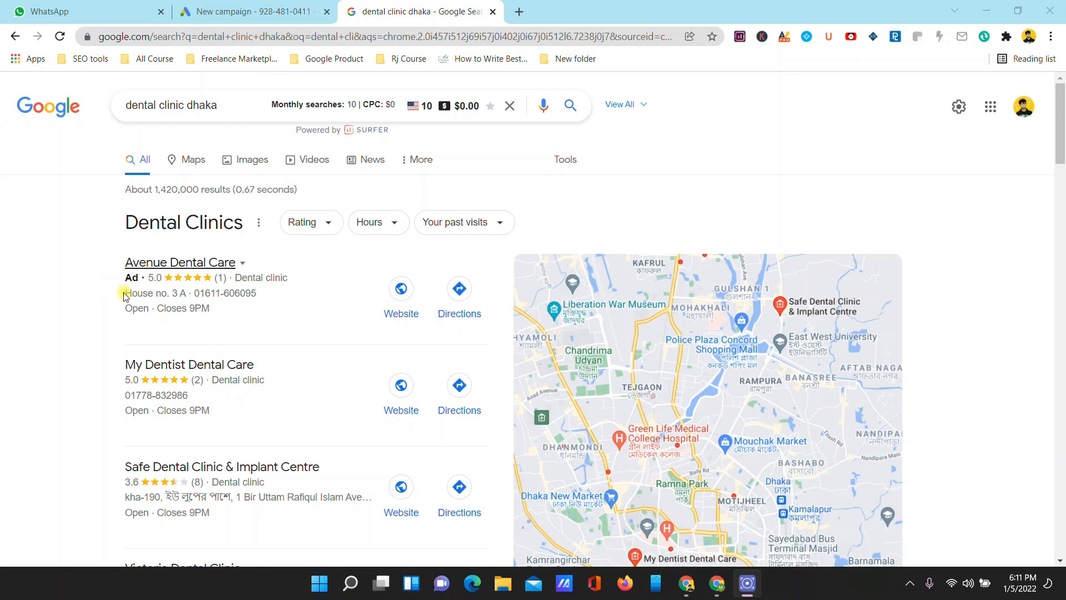
# Step: Return to the Google Ads campaign setup and choose Website visits as the result wanted from the campaign
pyautogui.click(260, 5)
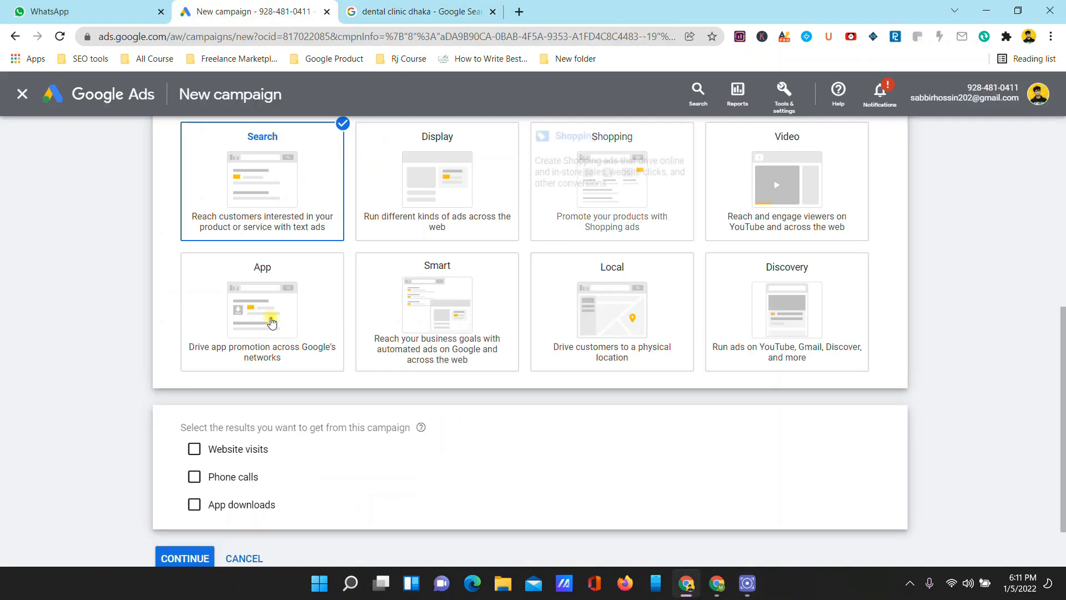
pyautogui.scroll(-2, 578, 432)
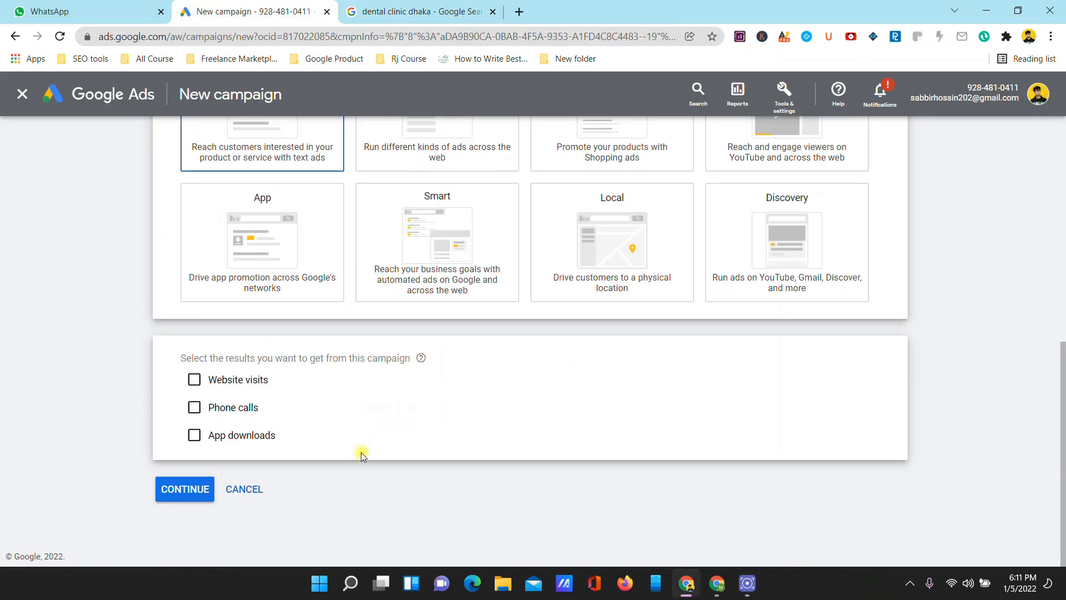
pyautogui.click(239, 381)
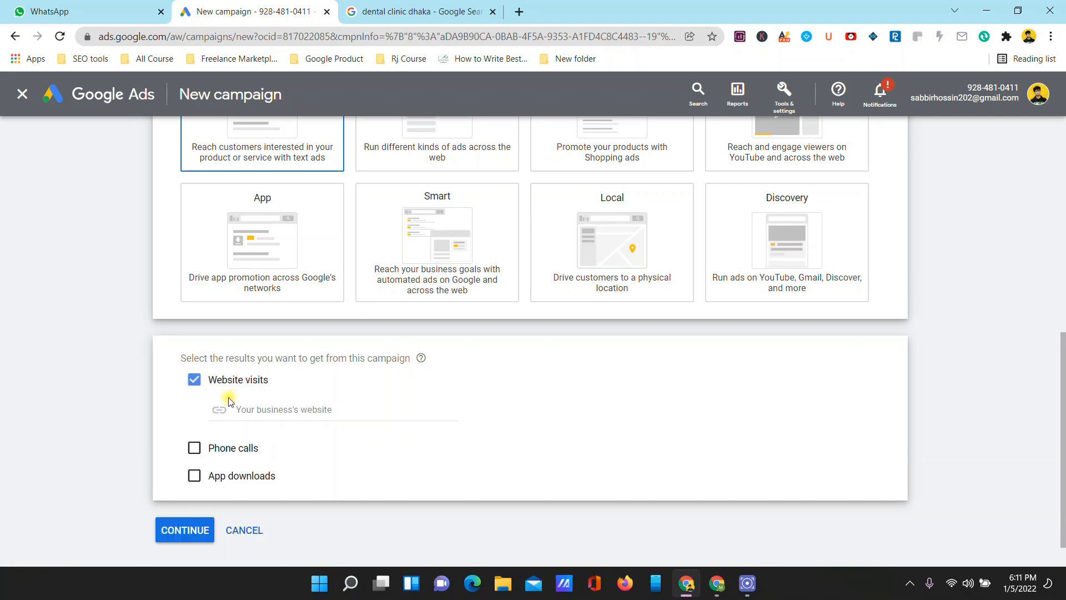
pyautogui.click(232, 451)
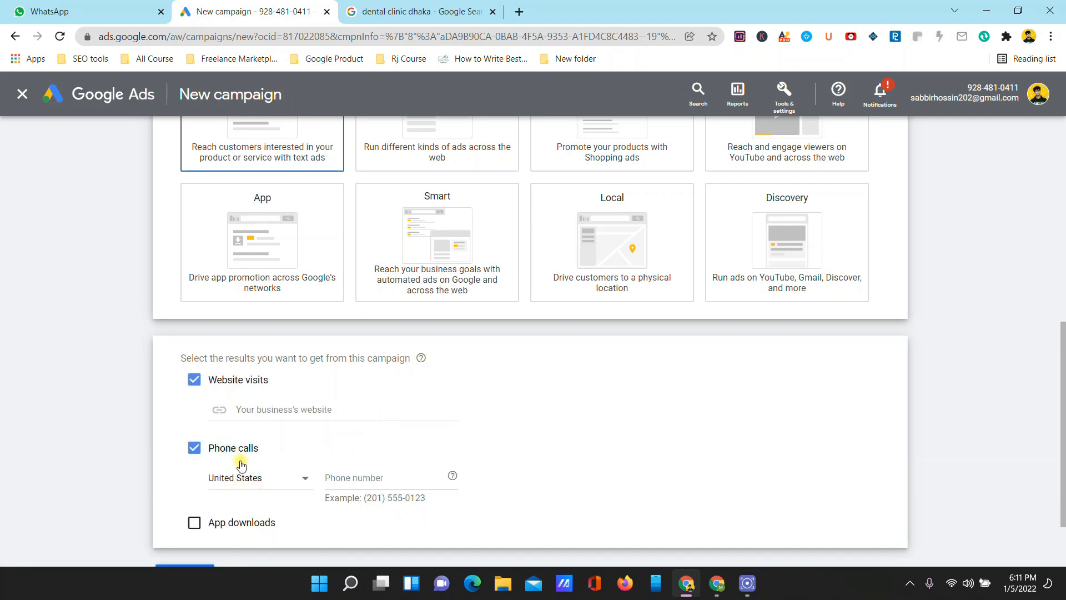
pyautogui.scroll(-2, 200, 438)
pyautogui.click(196, 361)
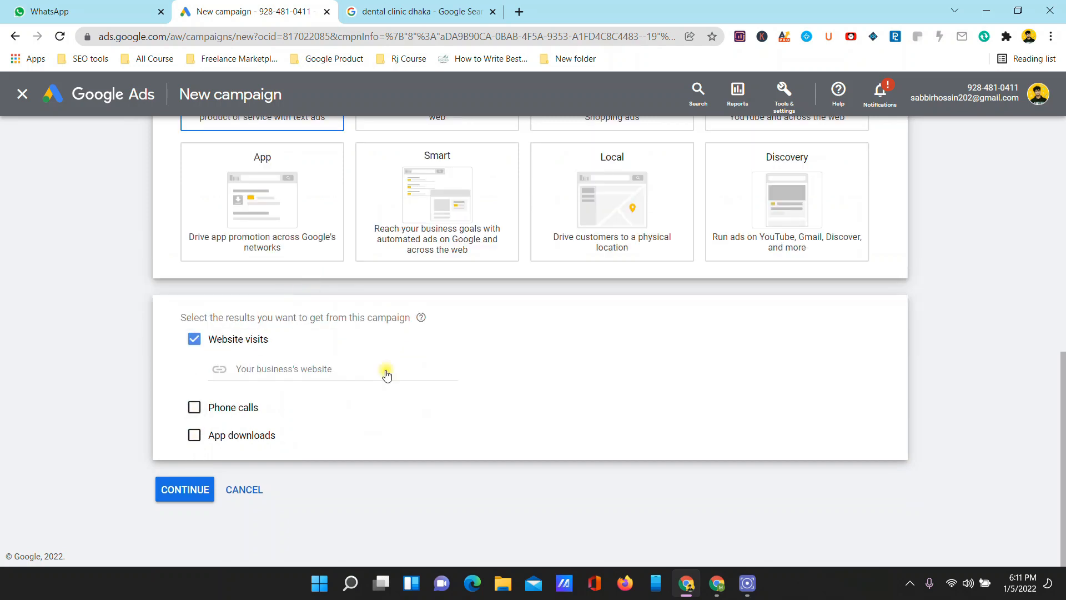
# Step: Enter innovationitdotbd.com as the business's website for the website visits result
pyautogui.click(286, 367)
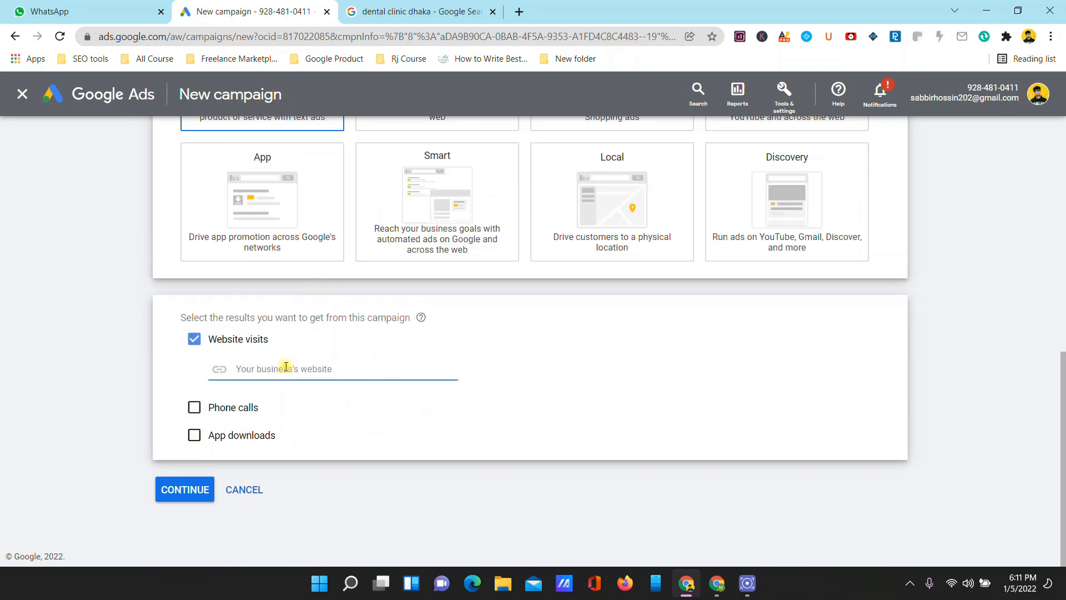
pyautogui.write('innovationitdotbd.com')
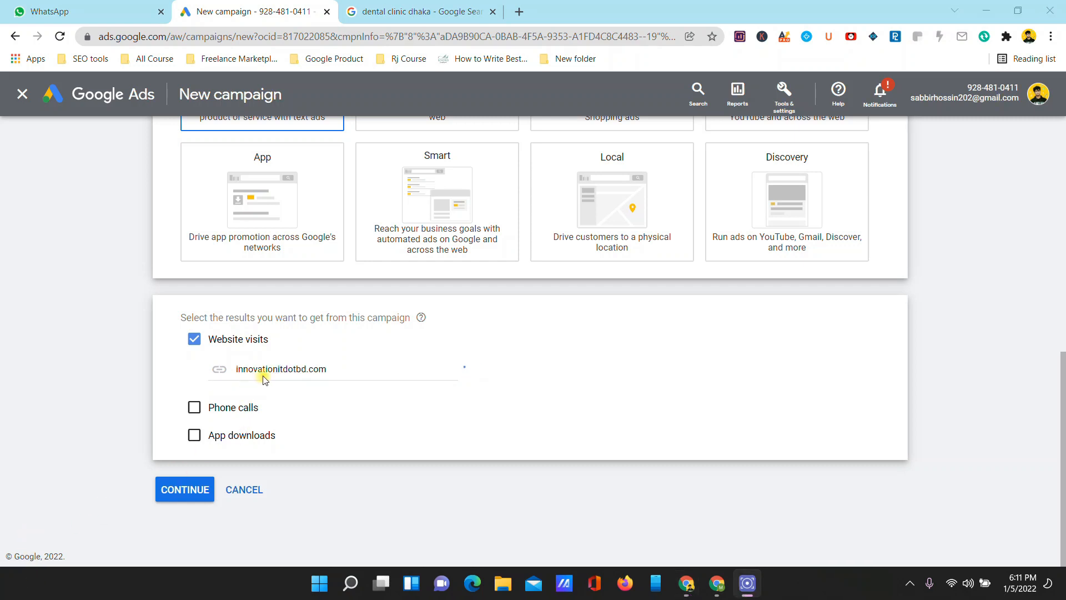
pyautogui.click(388, 405)
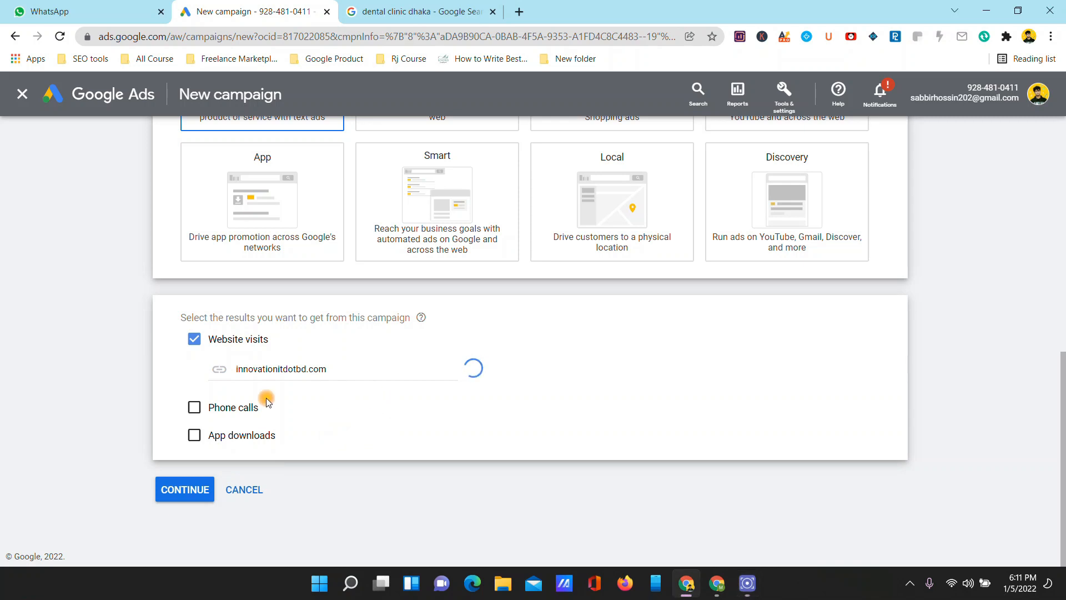
pyautogui.click(190, 492)
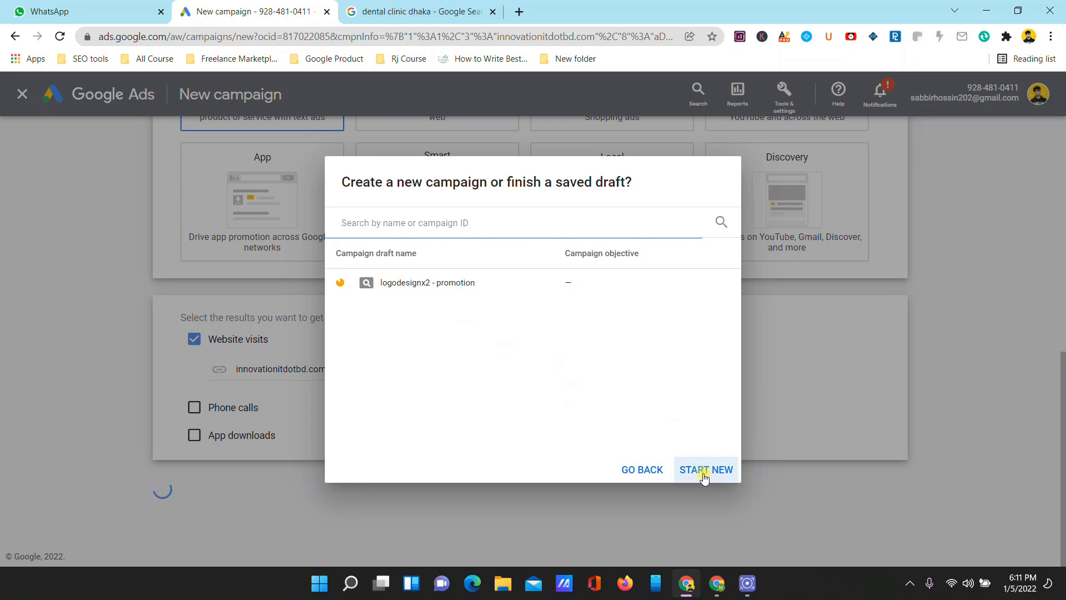
pyautogui.click(250, 398)
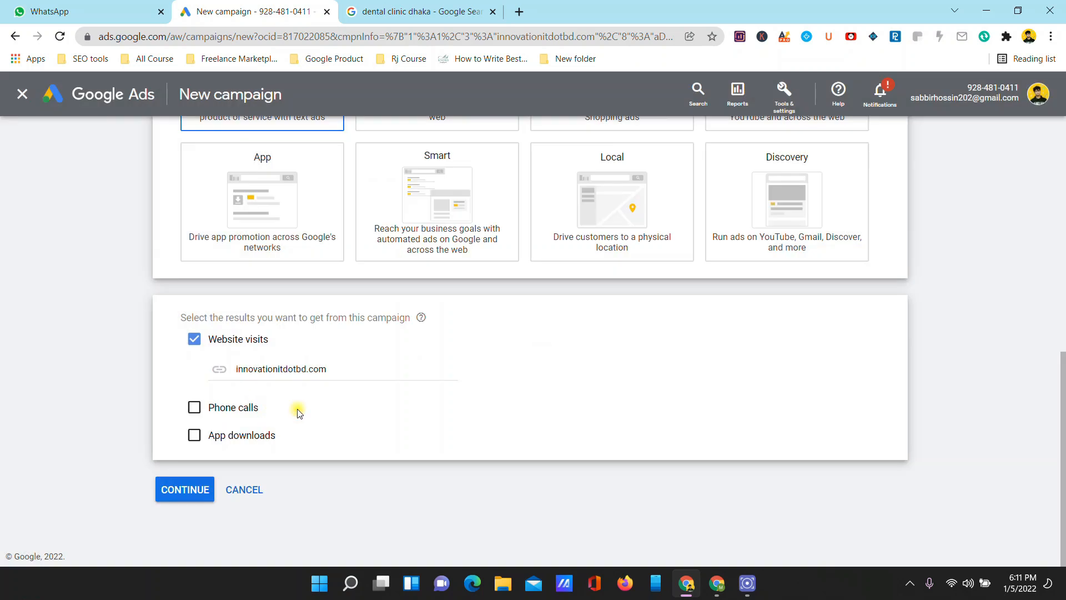
pyautogui.click(237, 369)
pyautogui.write('www.')
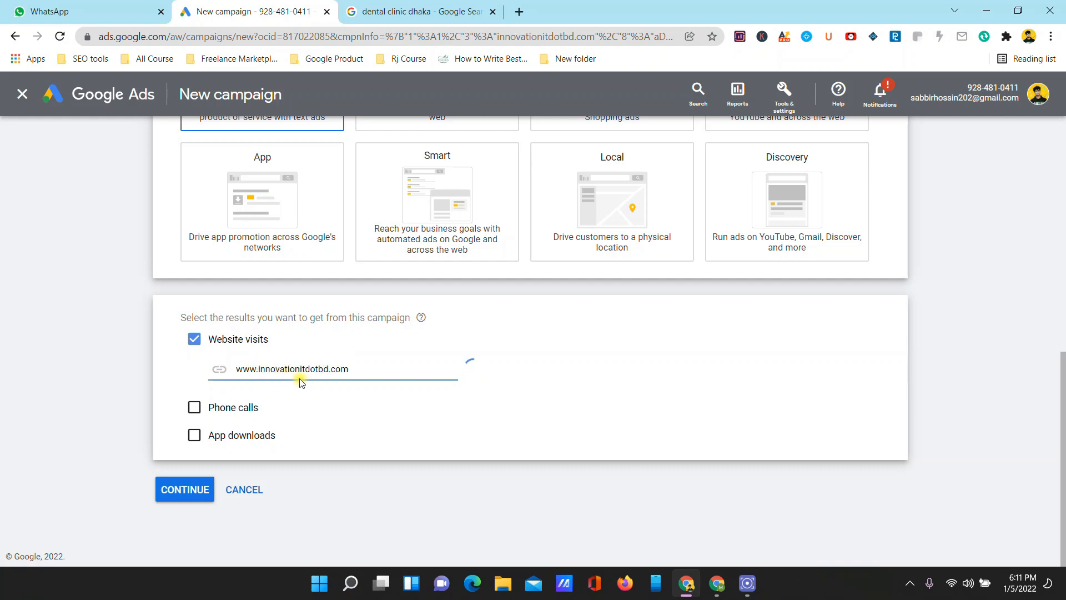
pyautogui.click(380, 420)
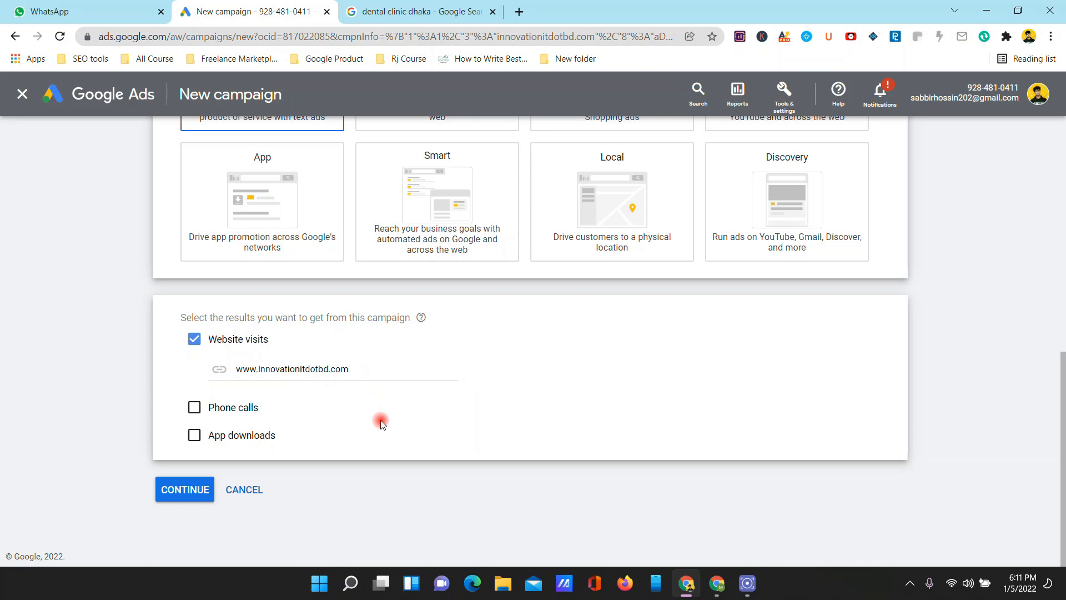
# Step: Continue with the campaign setup, search the saved drafts for "promotion", and start a new campaign instead
pyautogui.click(194, 489)
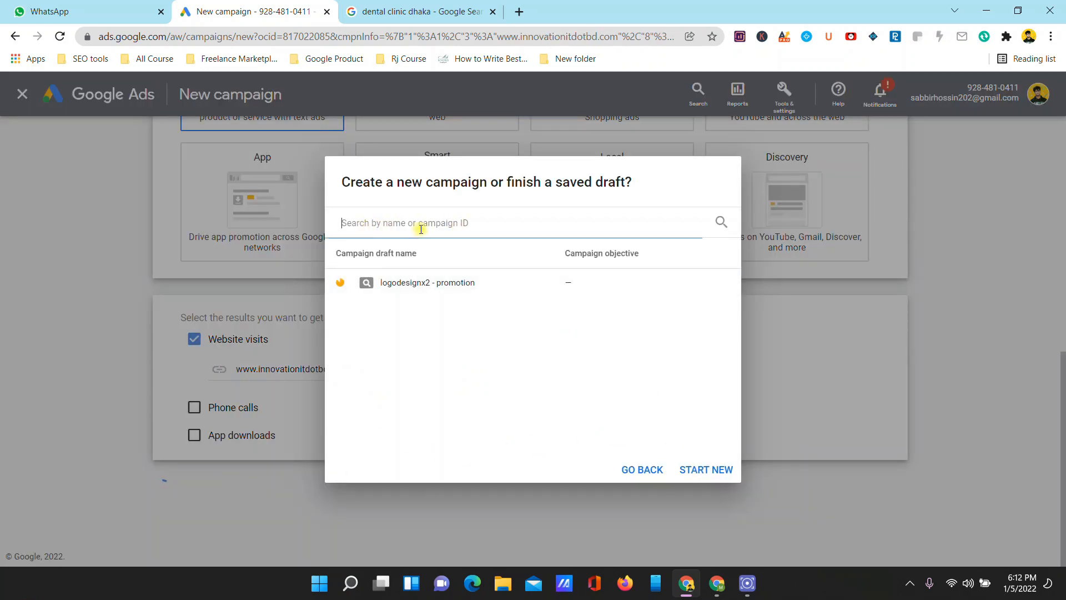
pyautogui.click(33, 531)
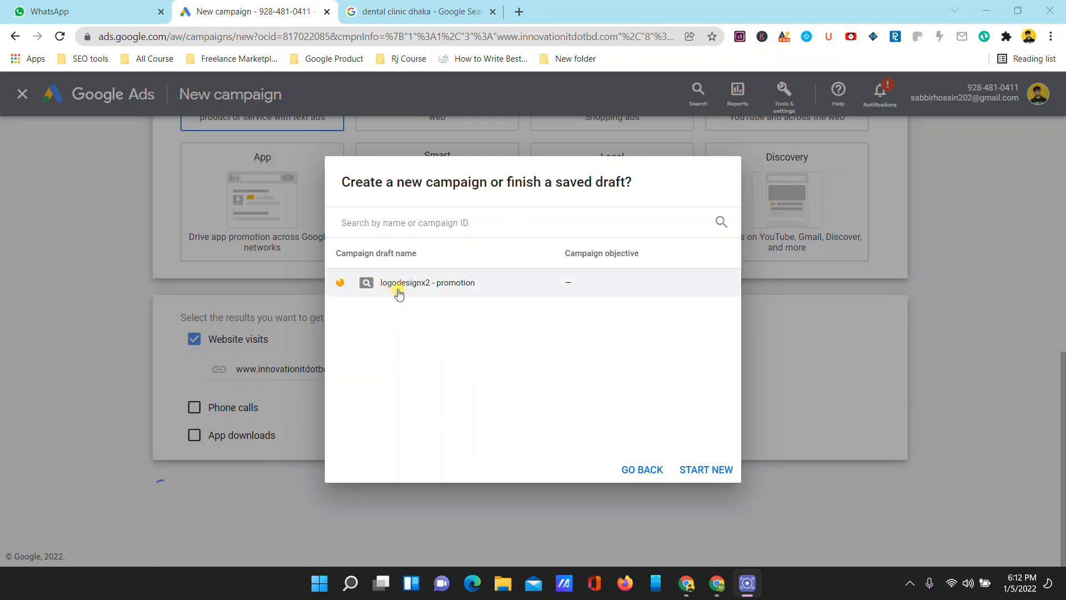
pyautogui.click(529, 217)
pyautogui.write('promotion')
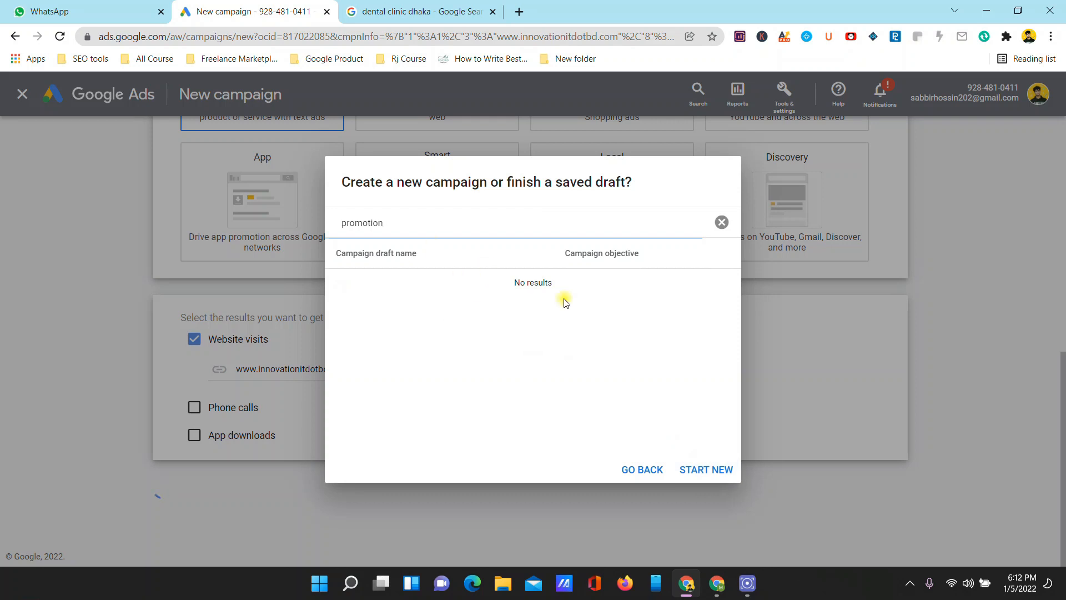
pyautogui.click(698, 467)
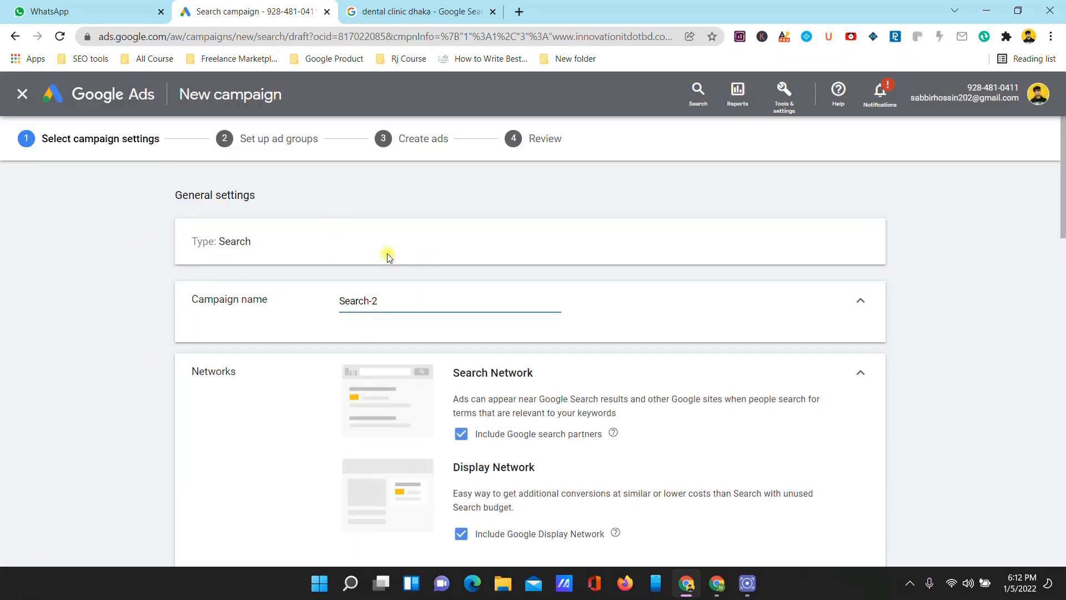
# Step: Review the campaign name and the Search Network and Display Network options in the general settings
pyautogui.moveTo(422, 305); pyautogui.dragTo(303, 307)
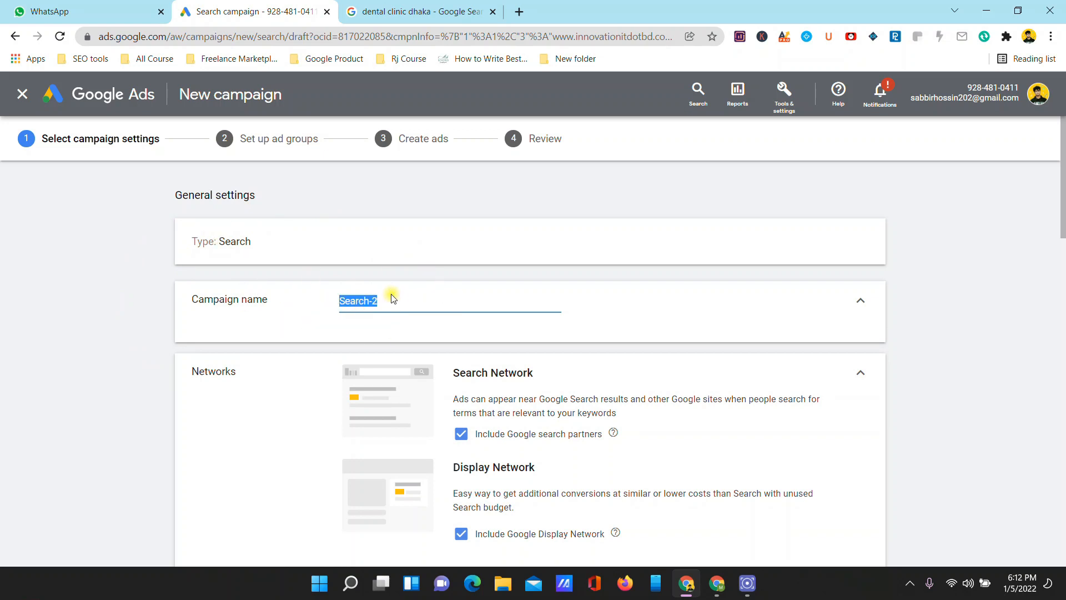
pyautogui.click(402, 302)
pyautogui.scroll(-5, 547, 283)
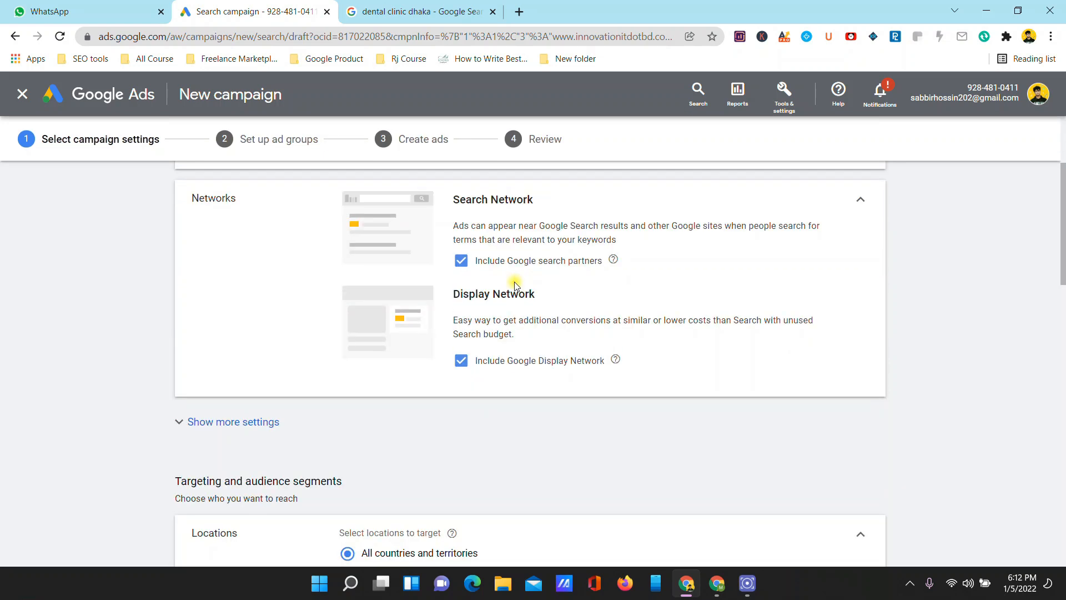
pyautogui.scroll(2, 546, 377)
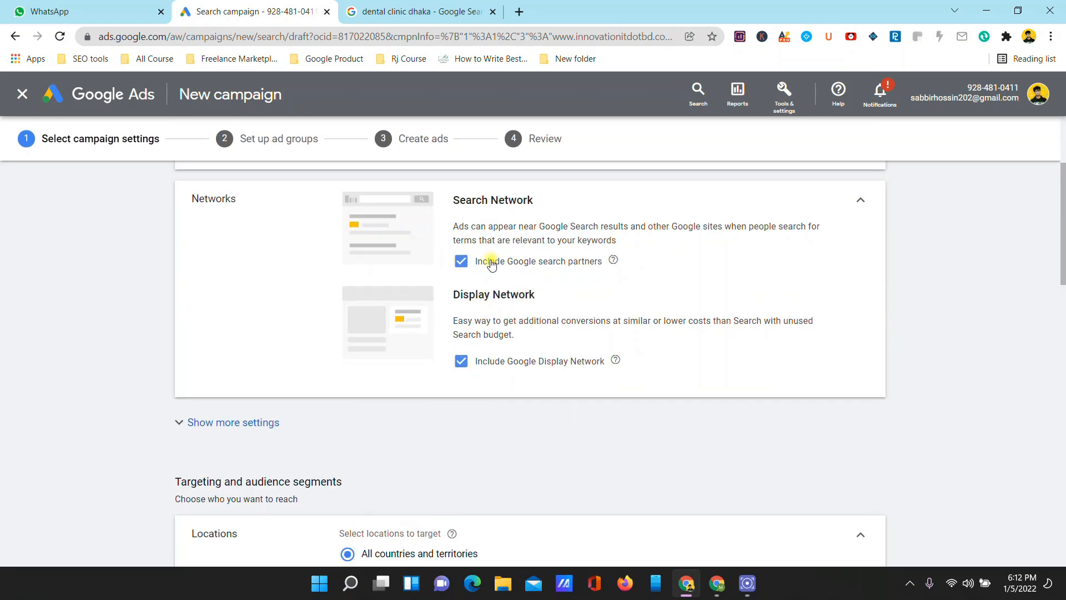
pyautogui.scroll(-5, 545, 347)
pyautogui.scroll(3, 319, 274)
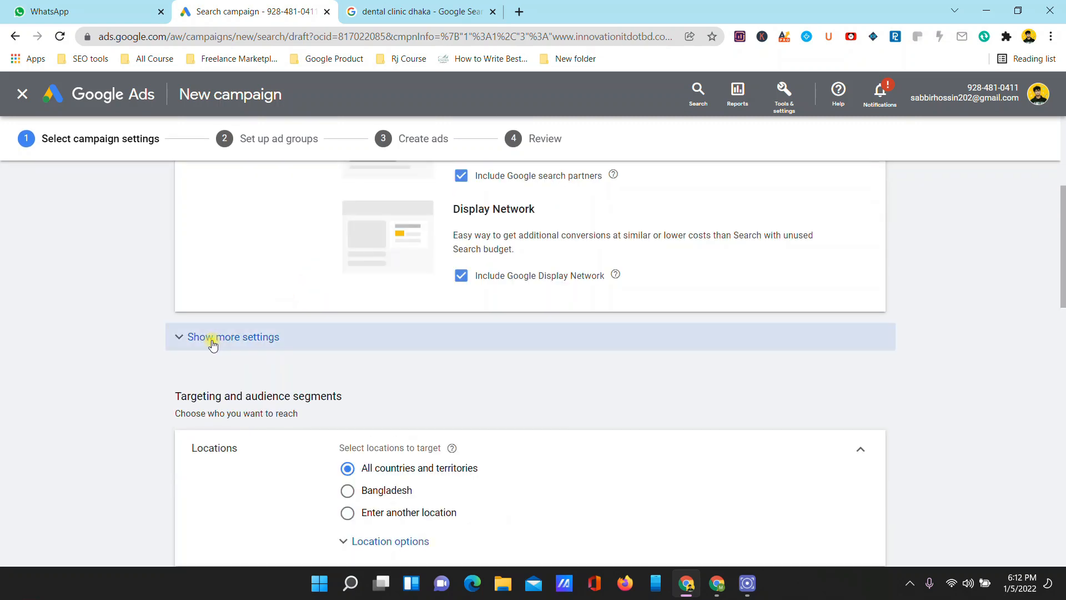
# Step: Show the additional campaign settings and expand the Campaign URL options and Start and end dates sections
pyautogui.click(193, 345)
pyautogui.scroll(-3, 262, 362)
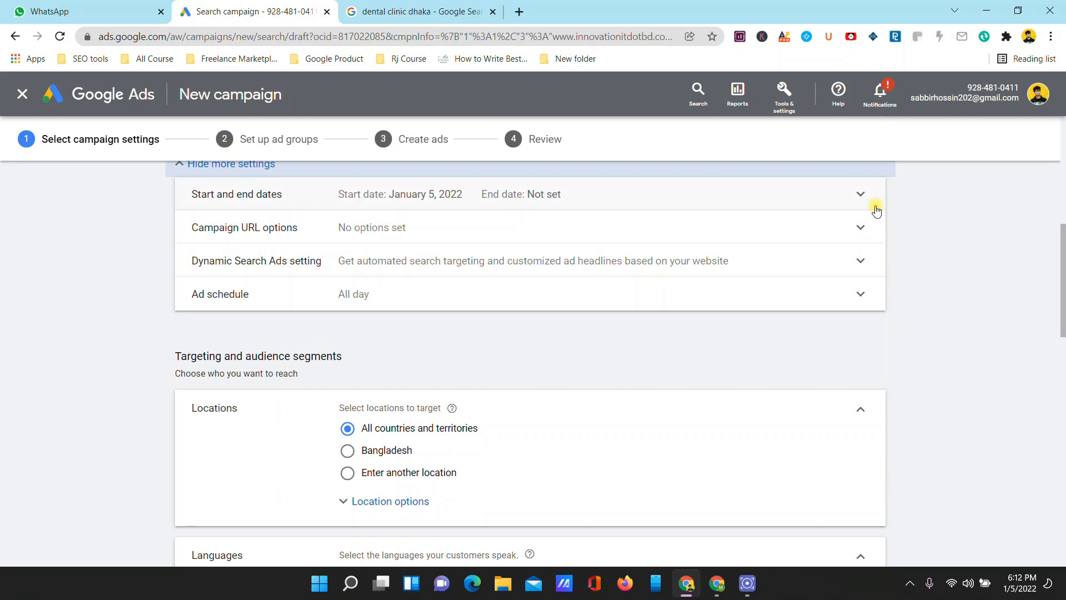
pyautogui.click(861, 228)
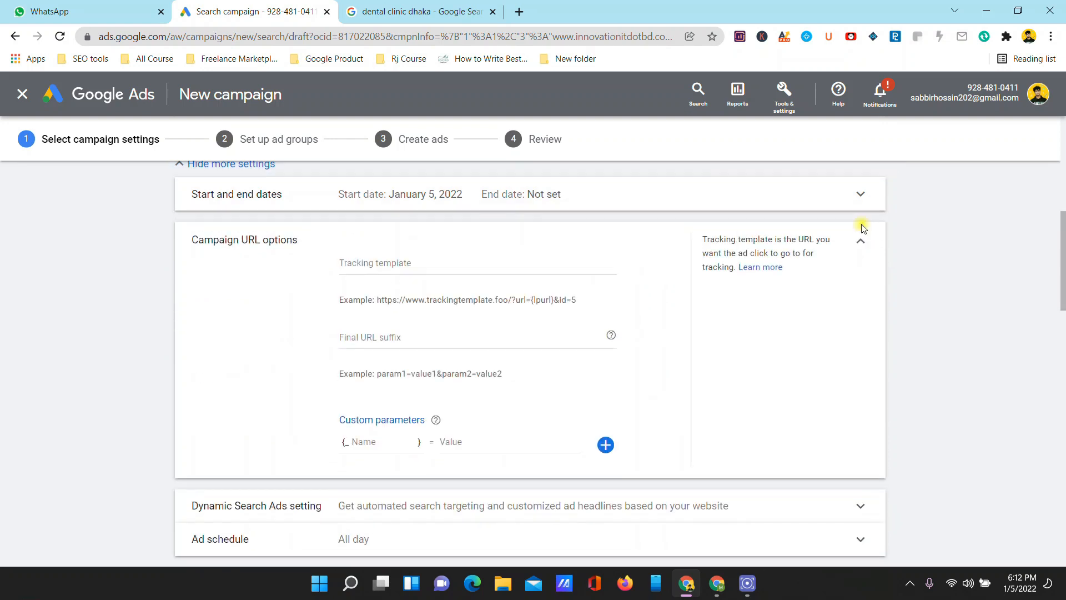
pyautogui.click(861, 195)
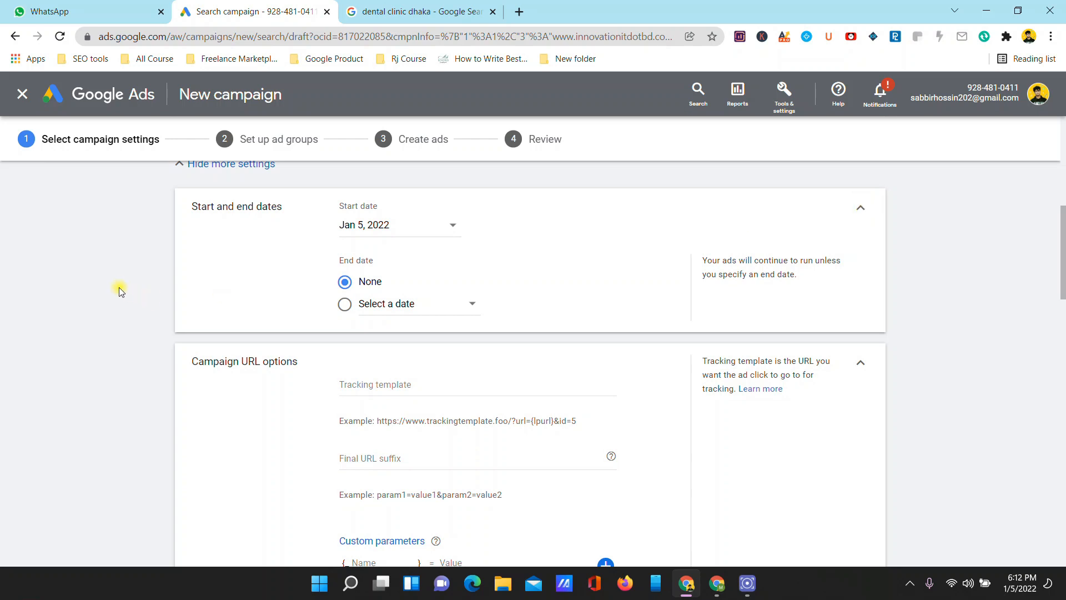
# Step: Set the campaign's start date to January 6, 2022, and close the end date calendar without choosing a date
pyautogui.scroll(2, 144, 295)
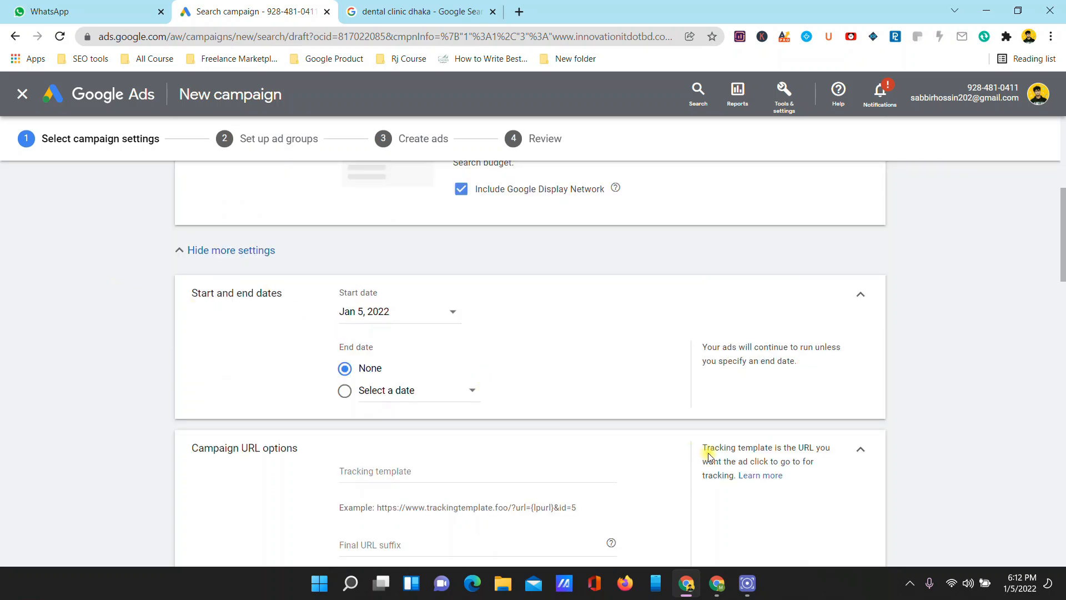
pyautogui.click(450, 317)
pyautogui.click(452, 413)
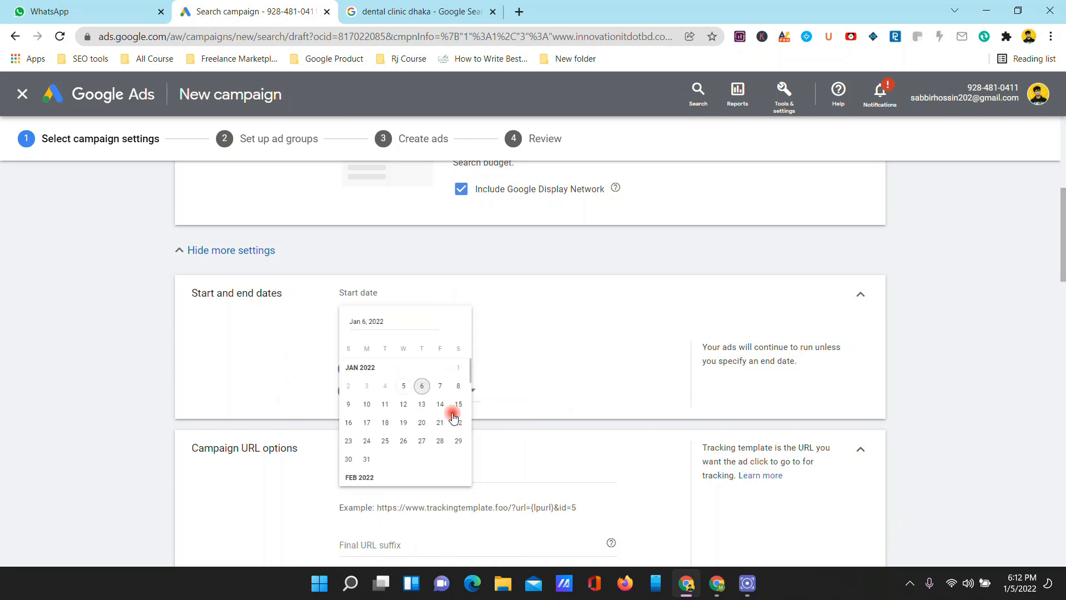
pyautogui.click(407, 391)
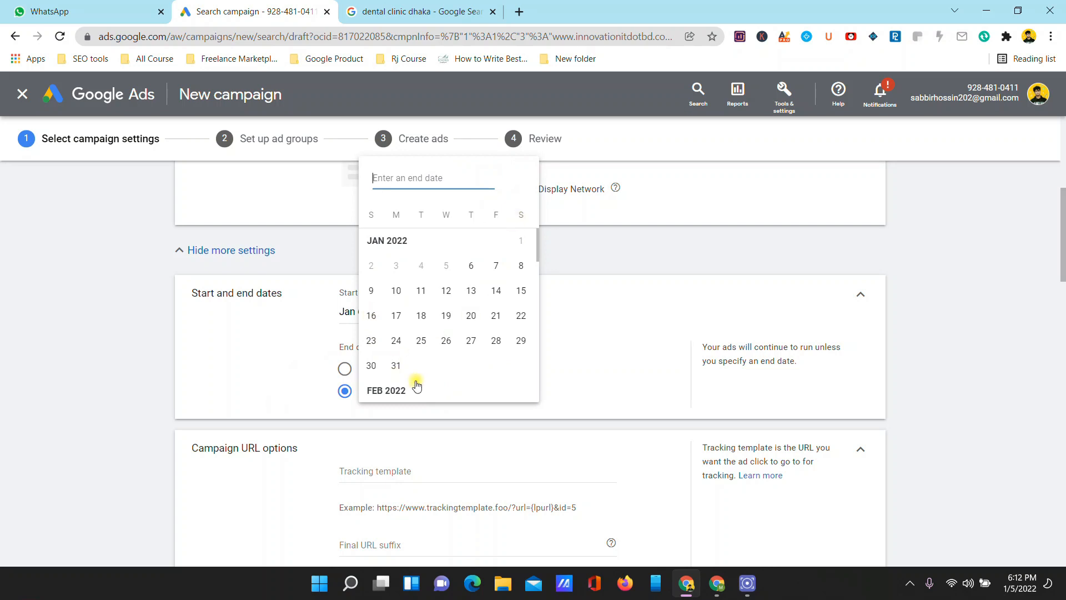
pyautogui.click(652, 259)
pyautogui.scroll(3, 505, 367)
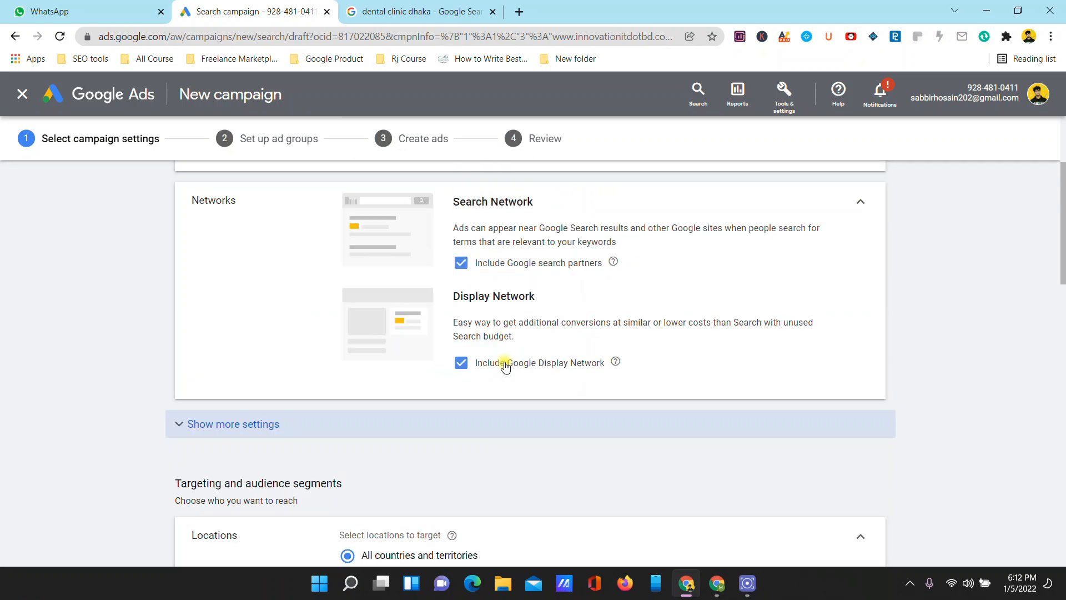
# Step: Look over the campaign's Networks, Locations and Languages settings
pyautogui.scroll(2, 502, 360)
pyautogui.scroll(-4, 502, 360)
pyautogui.scroll(5, 496, 356)
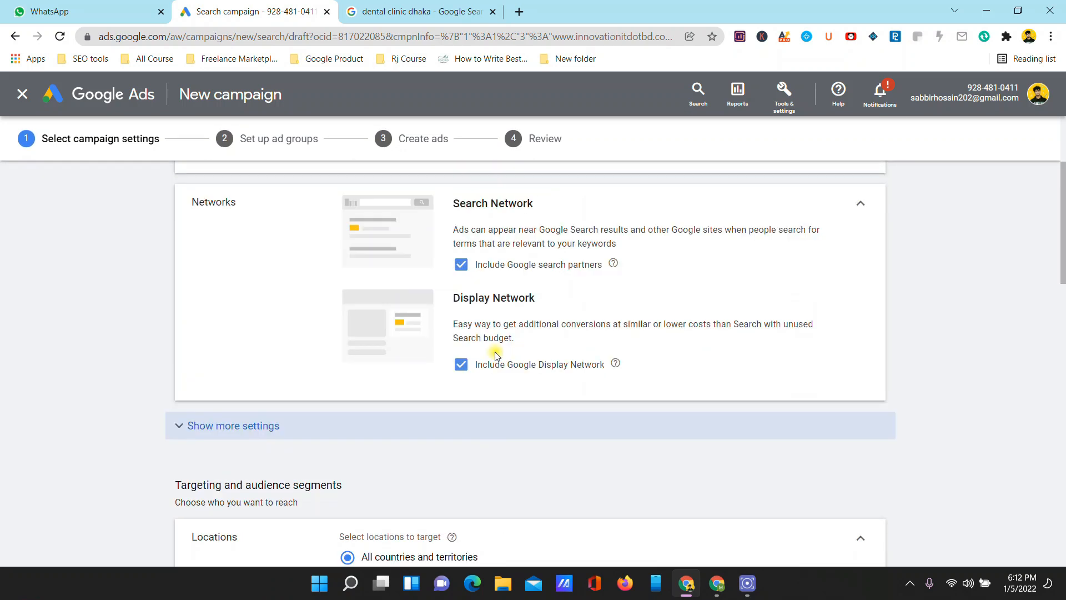
pyautogui.scroll(-10, 496, 355)
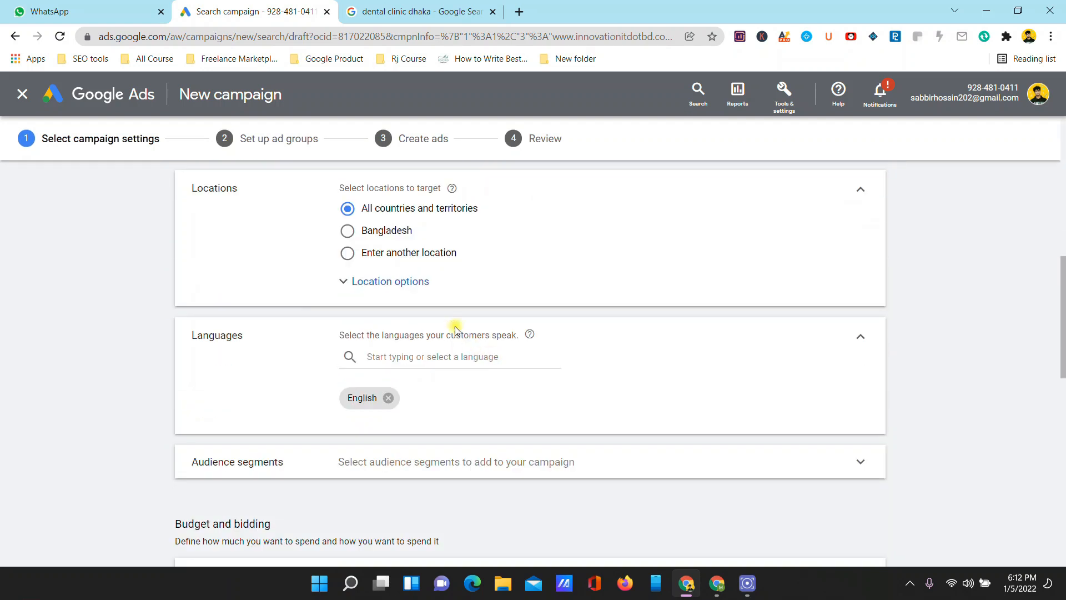
pyautogui.scroll(5, 381, 284)
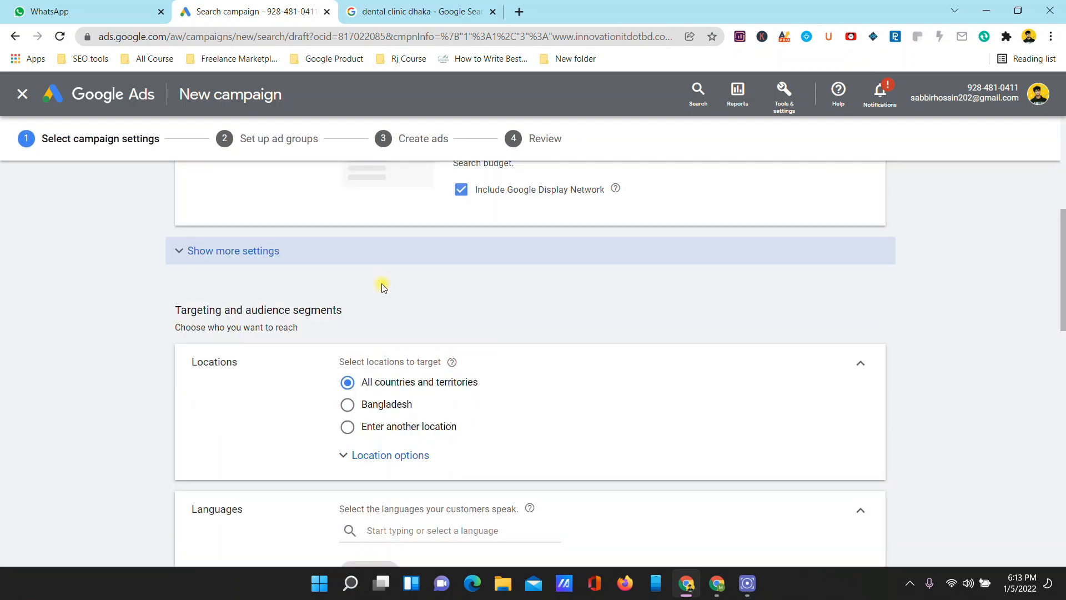
# Step: Show the additional campaign settings again and check the summary of dates, URL options, Dynamic Search Ads and ad schedule
pyautogui.click(214, 342)
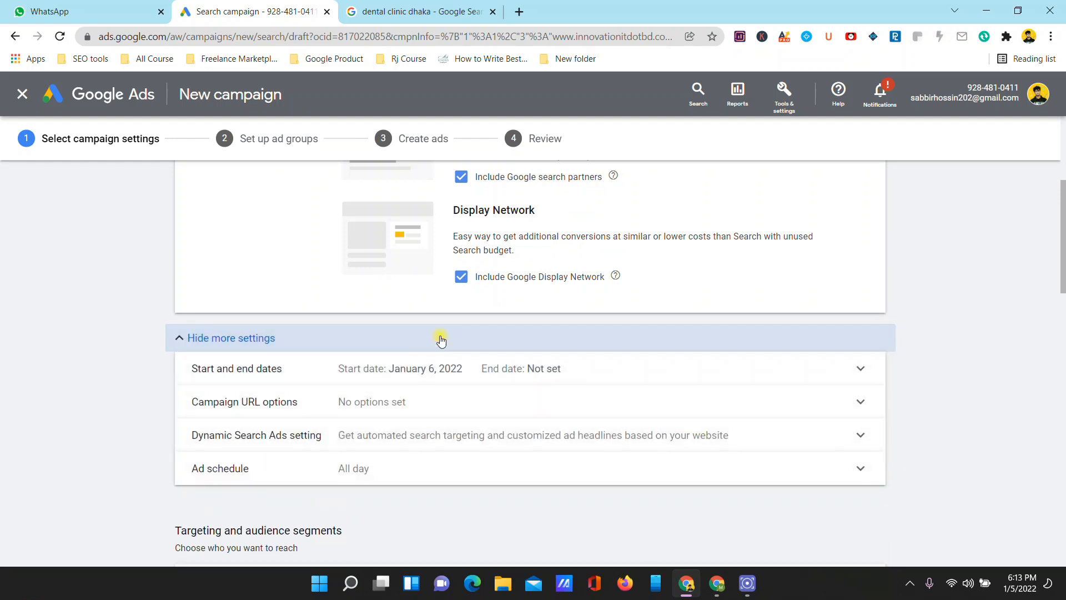
pyautogui.scroll(-3, 511, 368)
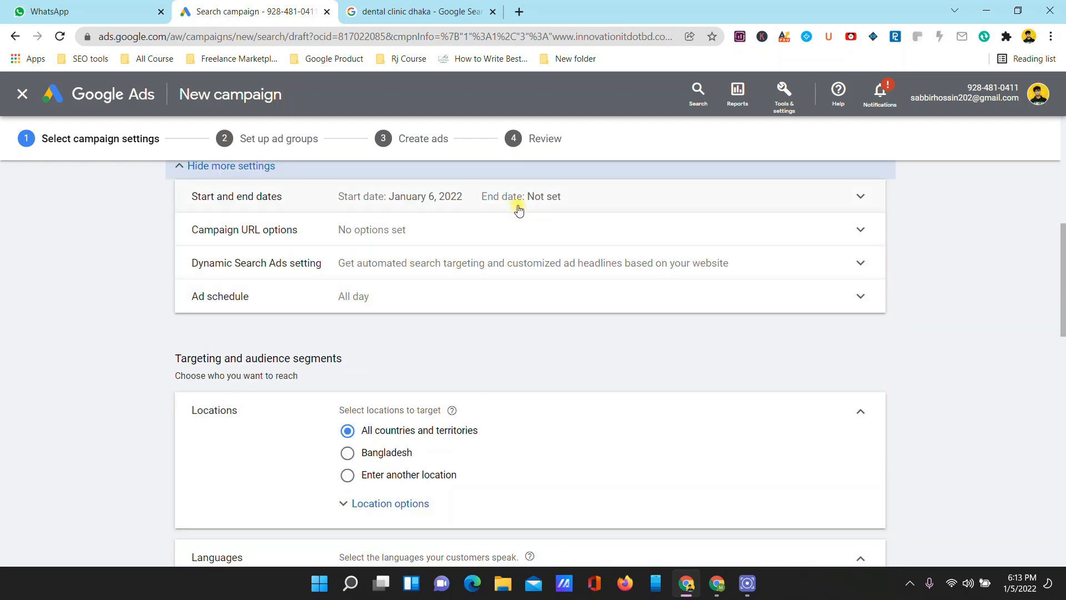
pyautogui.scroll(2, 542, 277)
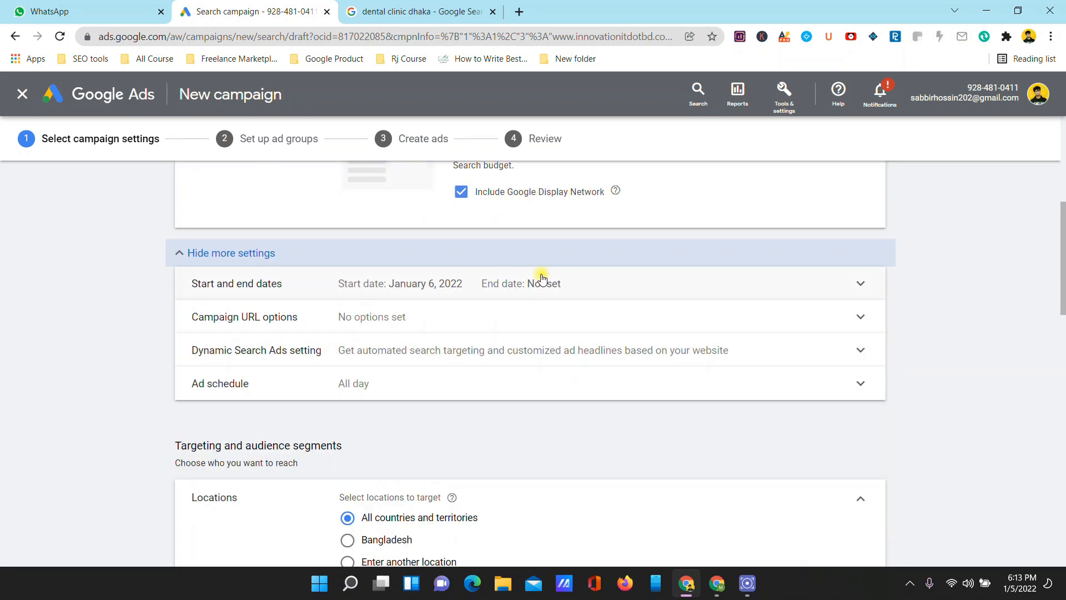
pyautogui.scroll(3, 351, 282)
pyautogui.click(206, 428)
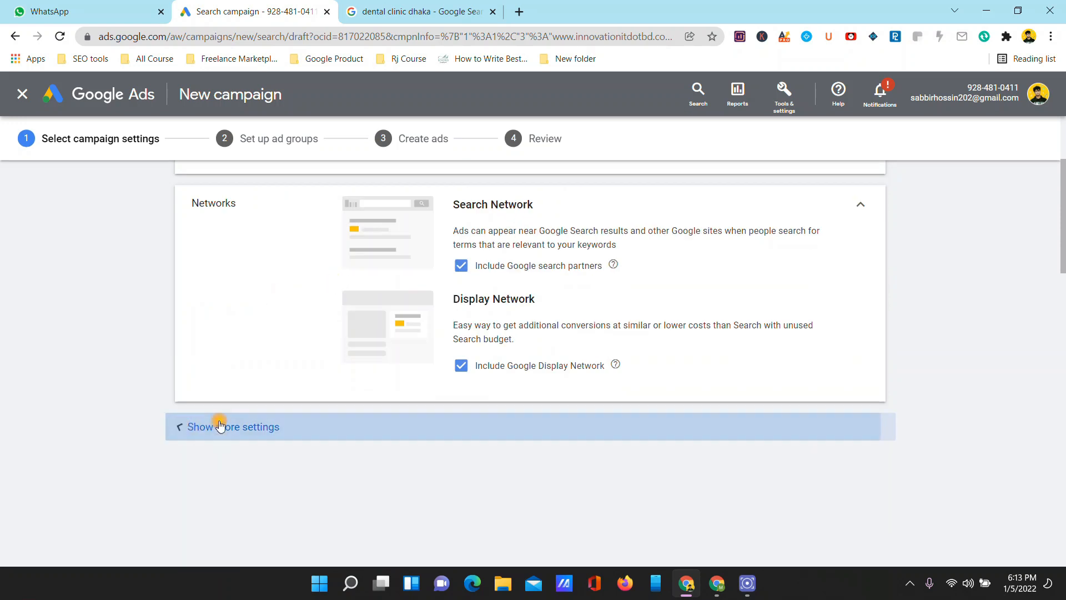
pyautogui.click(181, 429)
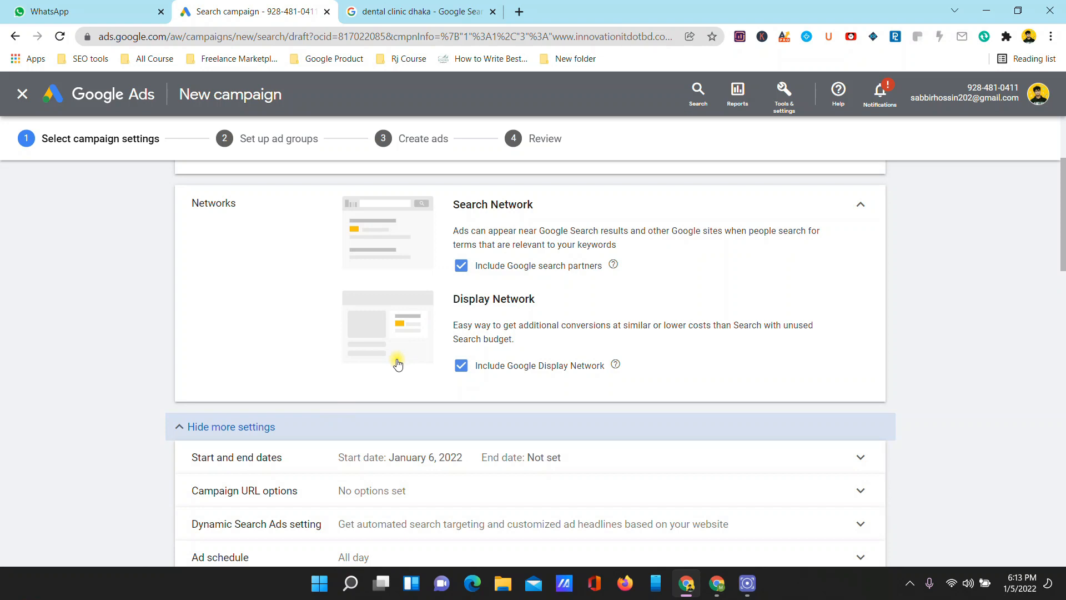
# Step: Set the campaign's end date to January 10, 2022, and collapse the Start and end dates section
pyautogui.scroll(-9, 436, 442)
pyautogui.scroll(6, 435, 434)
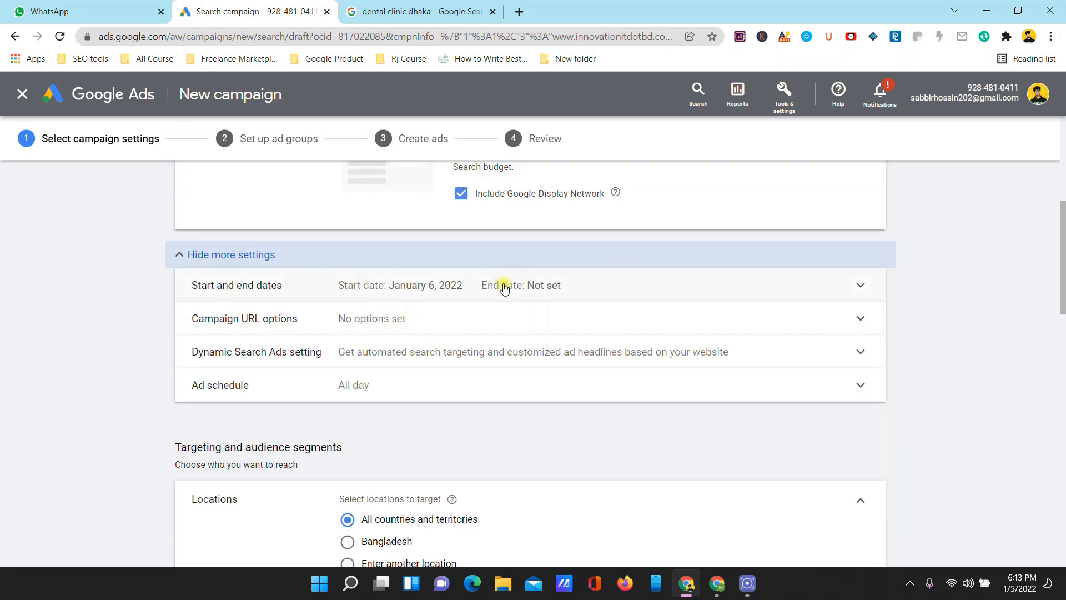
pyautogui.click(562, 294)
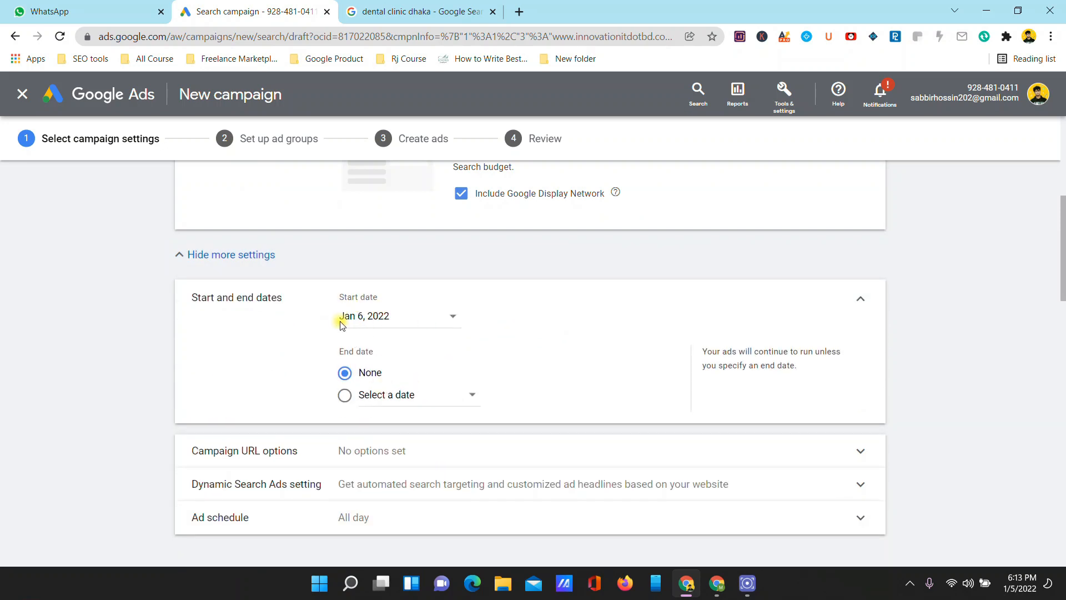
pyautogui.click(399, 396)
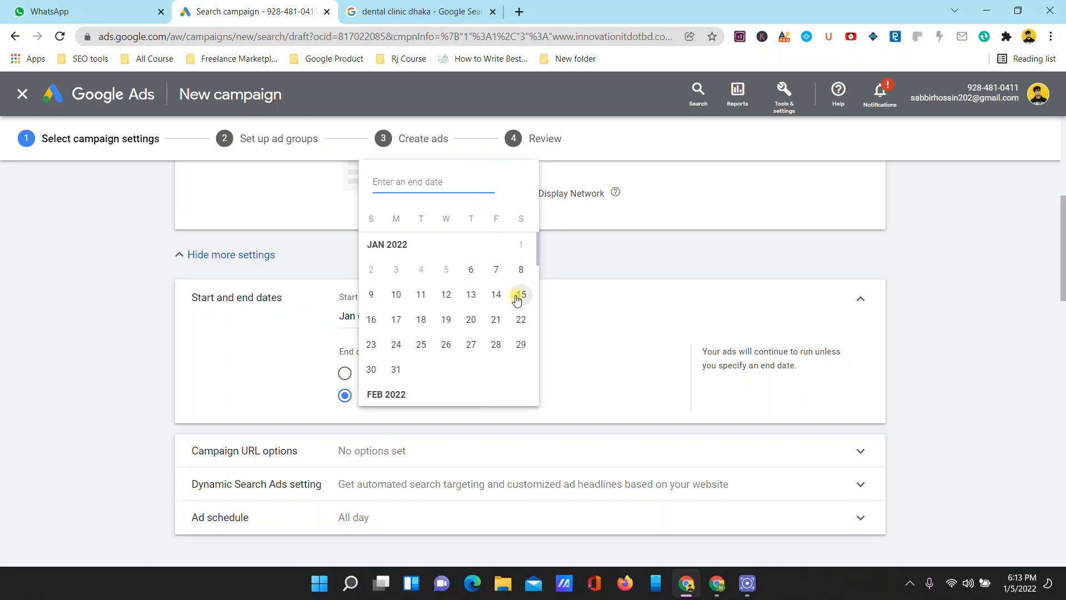
pyautogui.click(396, 296)
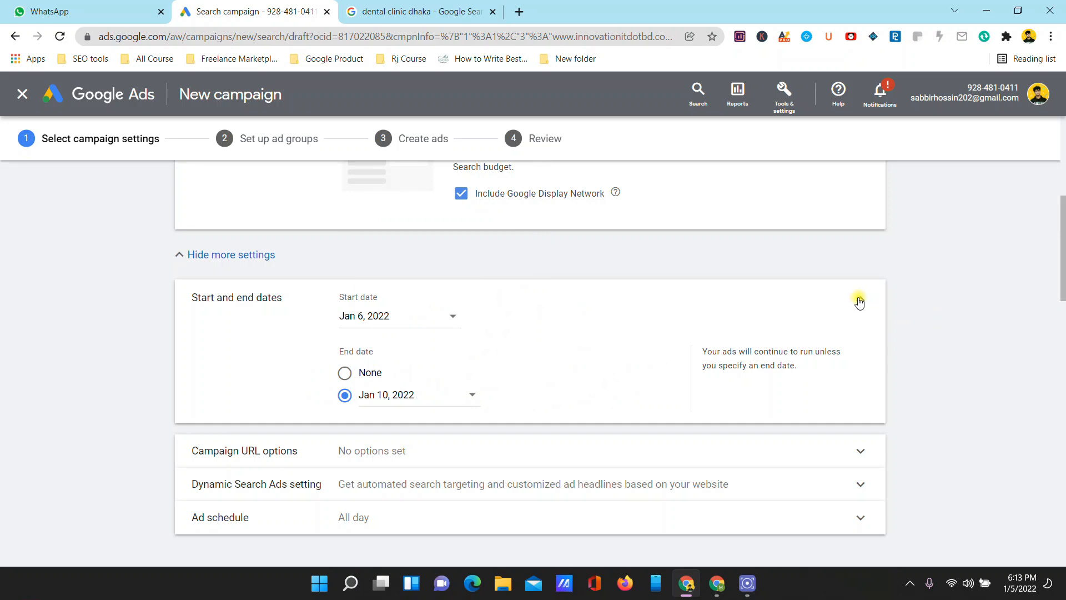
pyautogui.scroll(-2, 859, 302)
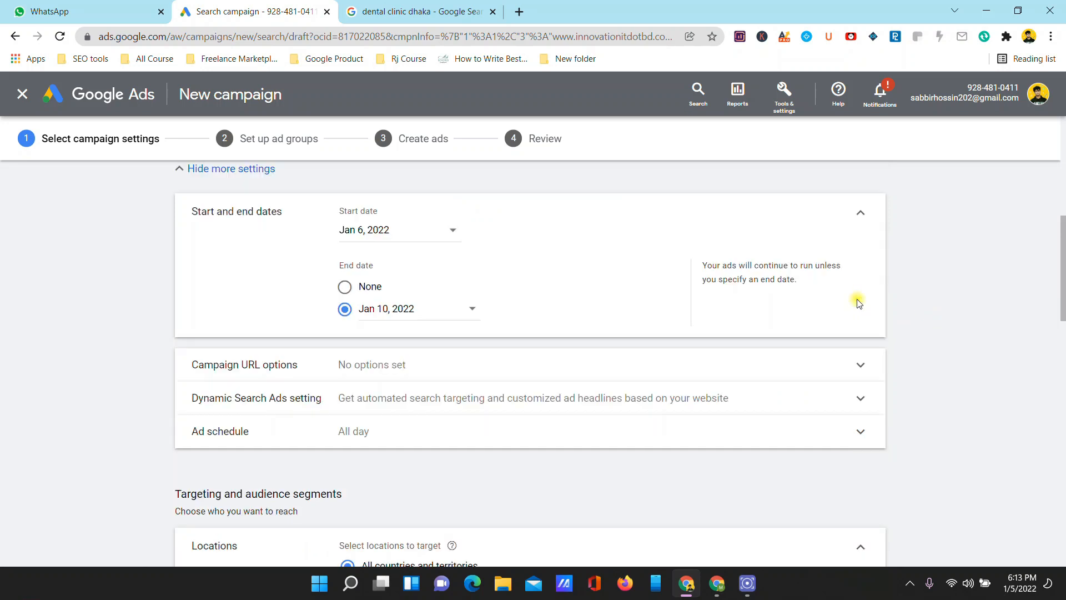
pyautogui.scroll(1, 881, 251)
pyautogui.click(866, 220)
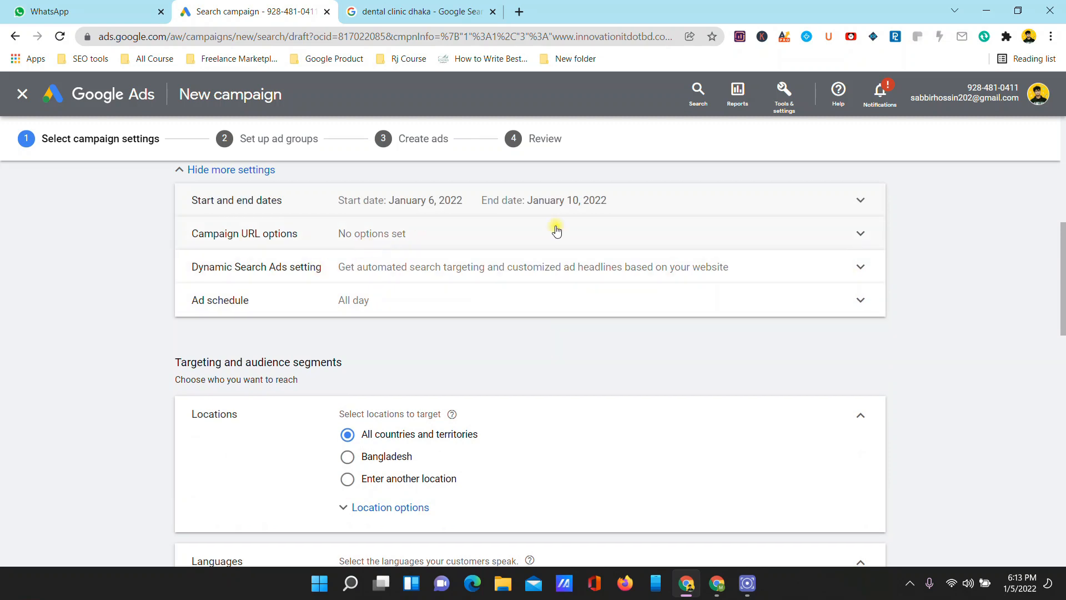
# Step: Review the Campaign URL options and the Dynamic Search Ads setting, collapsing each section after viewing it
pyautogui.click(861, 235)
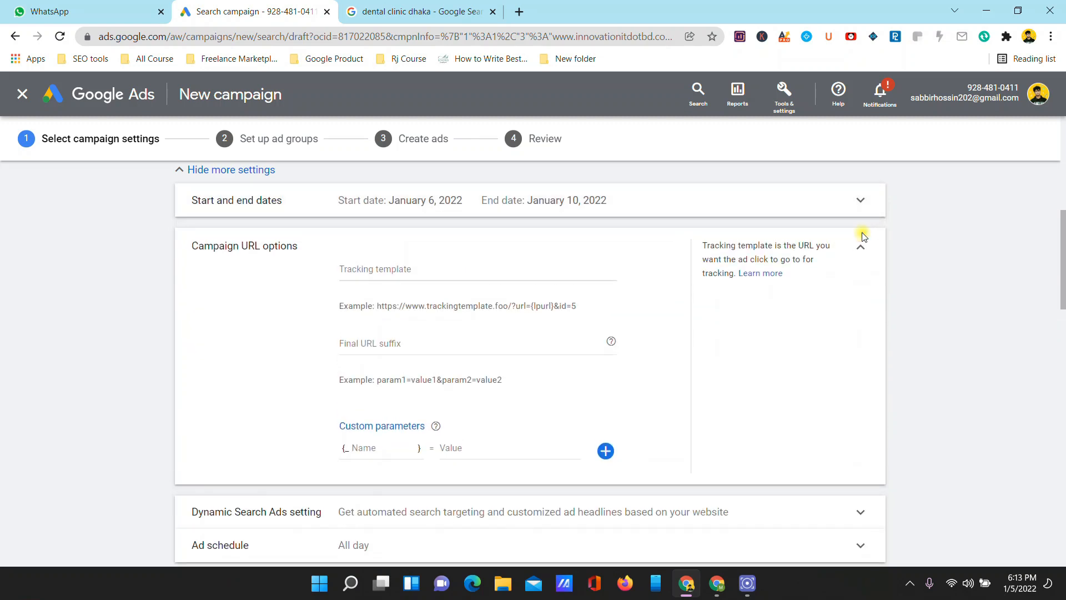
pyautogui.click(862, 249)
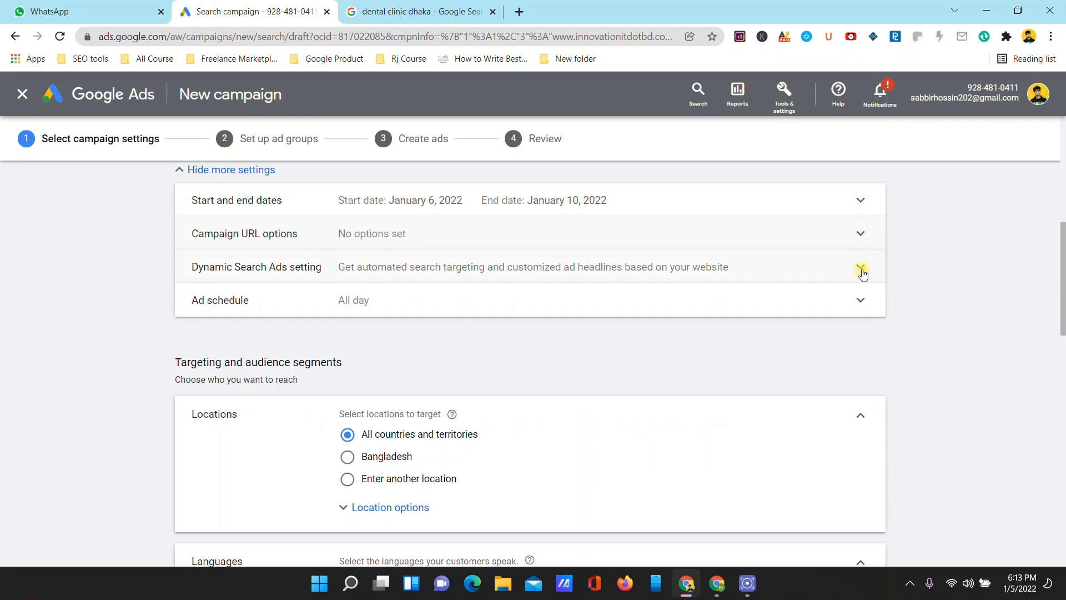
pyautogui.click(860, 267)
pyautogui.click(865, 282)
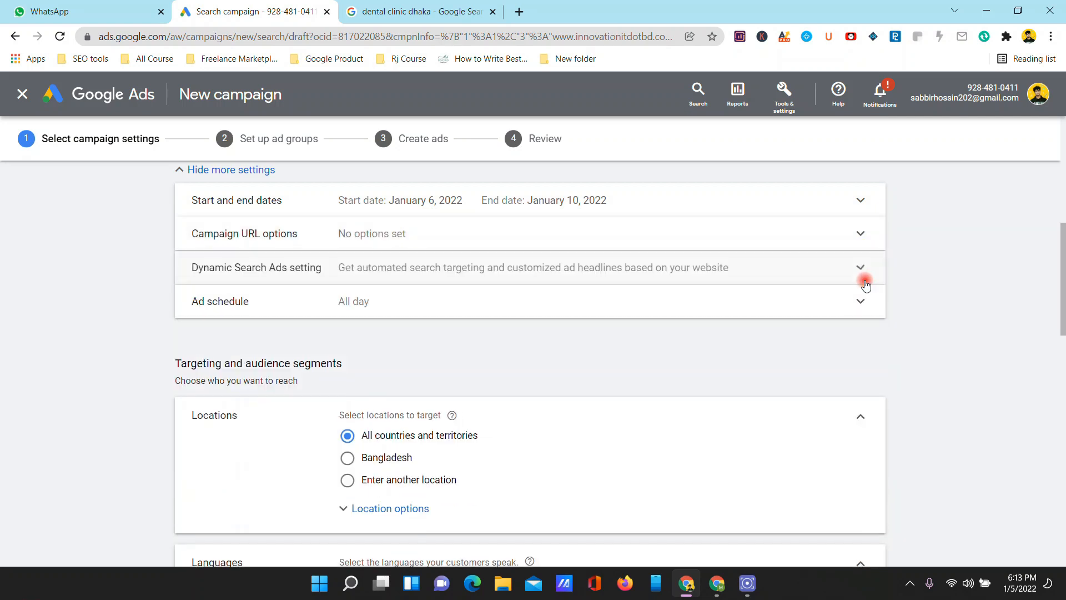
pyautogui.click(864, 274)
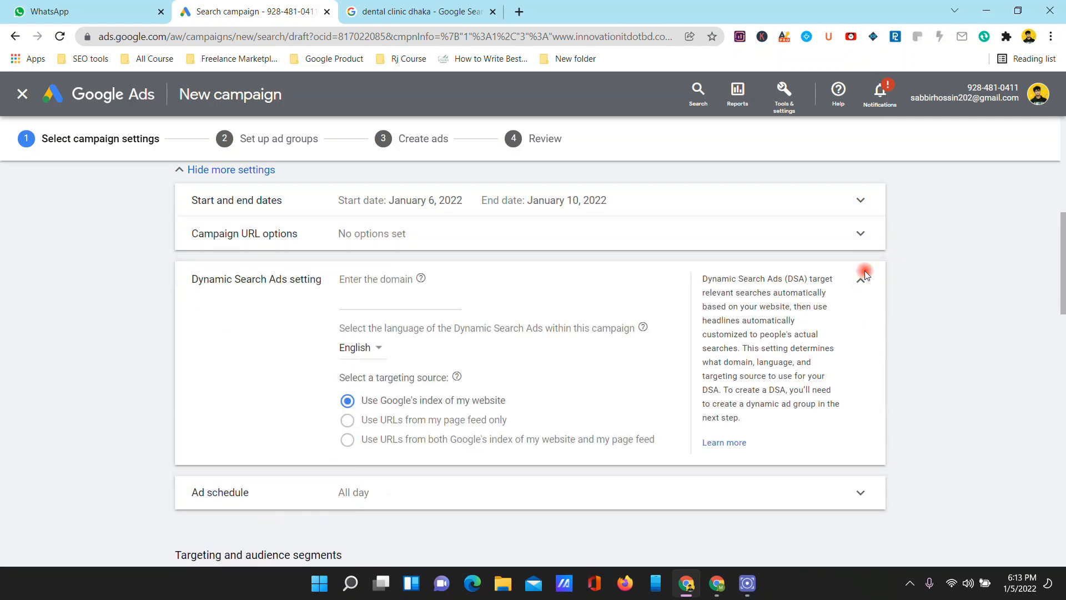
pyautogui.click(865, 273)
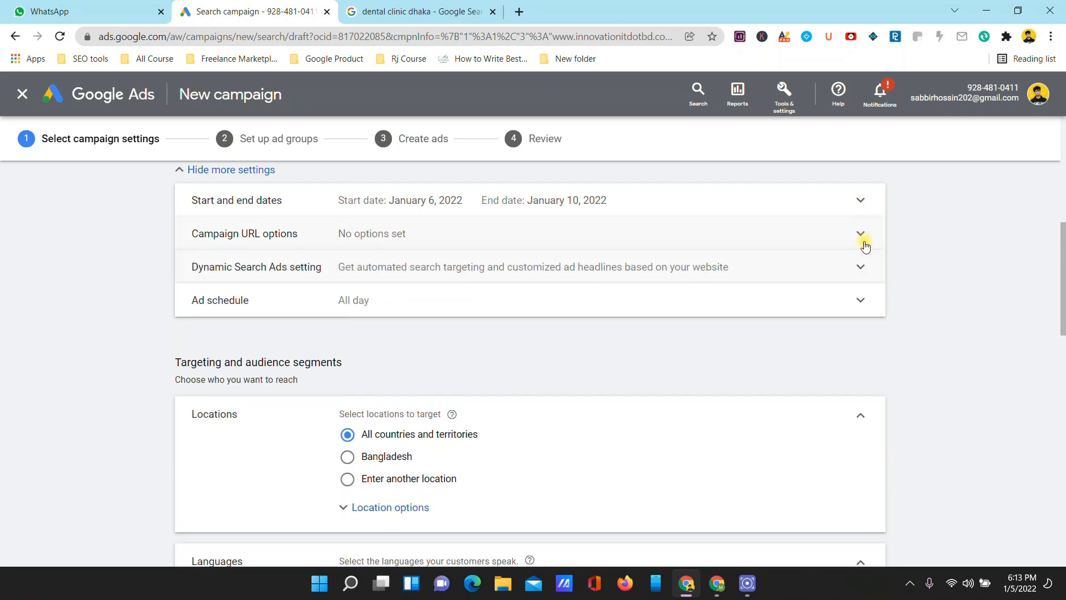
# Step: Expand the Ad schedule, keep it on All days, and set the daily start time to 01:00
pyautogui.click(860, 302)
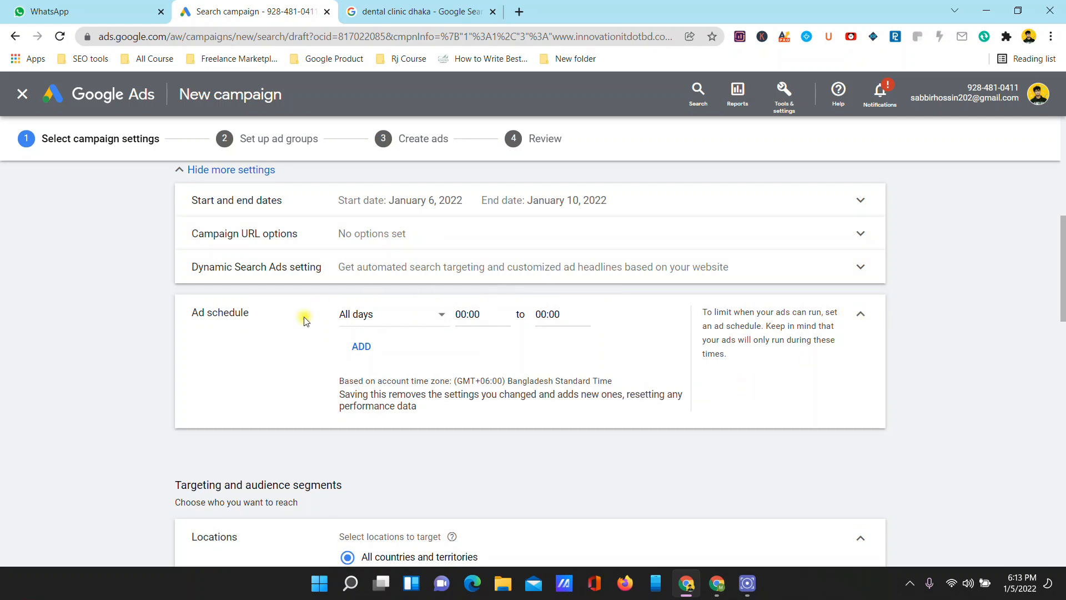
pyautogui.click(405, 326)
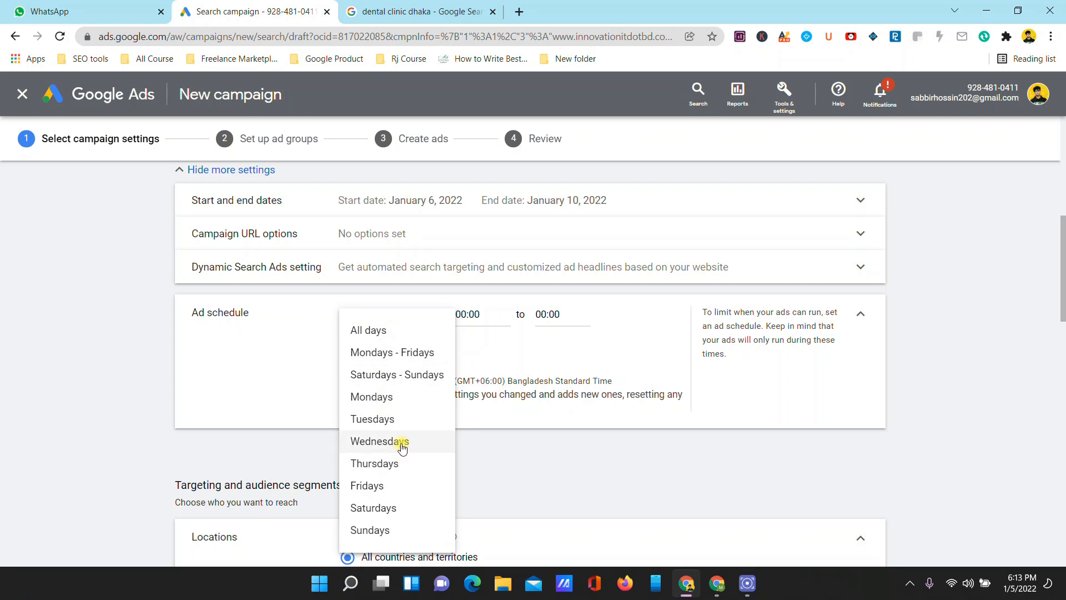
pyautogui.click(376, 332)
pyautogui.click(465, 314)
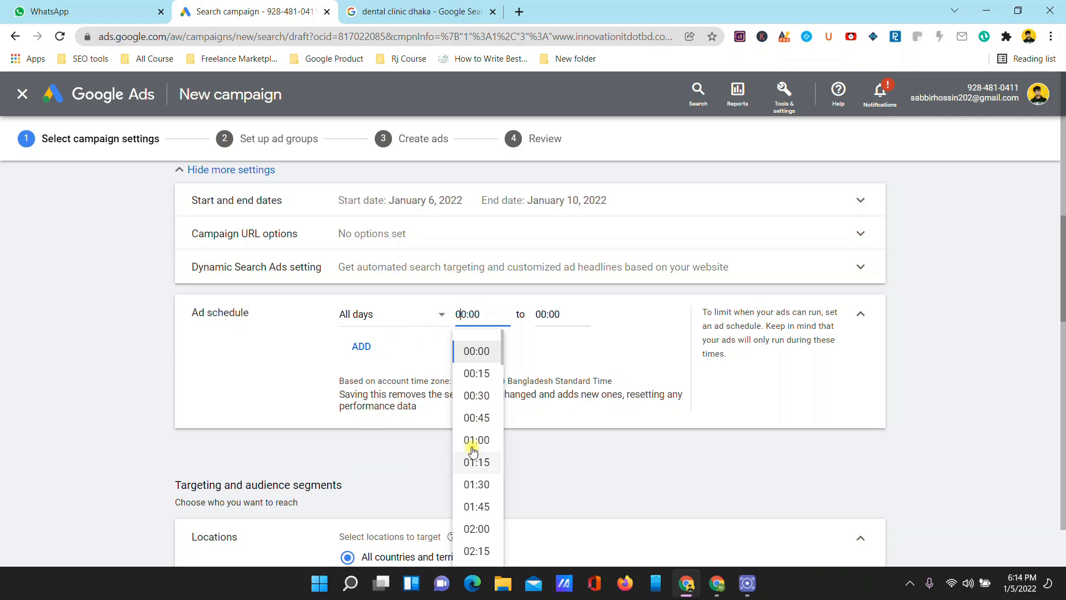
pyautogui.scroll(-4, 477, 371)
pyautogui.scroll(4, 478, 371)
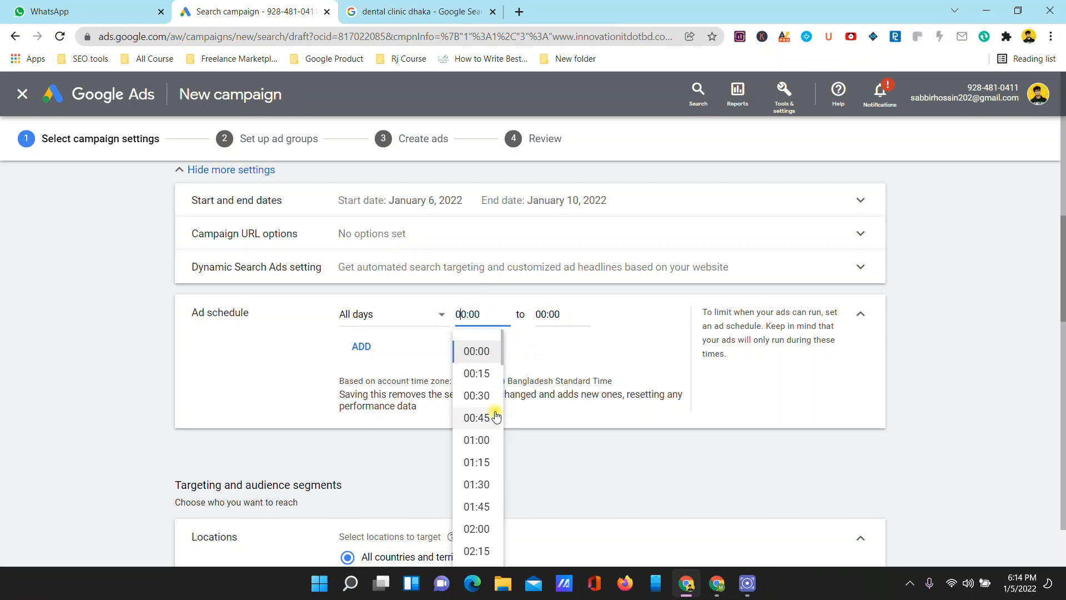
pyautogui.scroll(-3, 490, 414)
pyautogui.scroll(3, 487, 410)
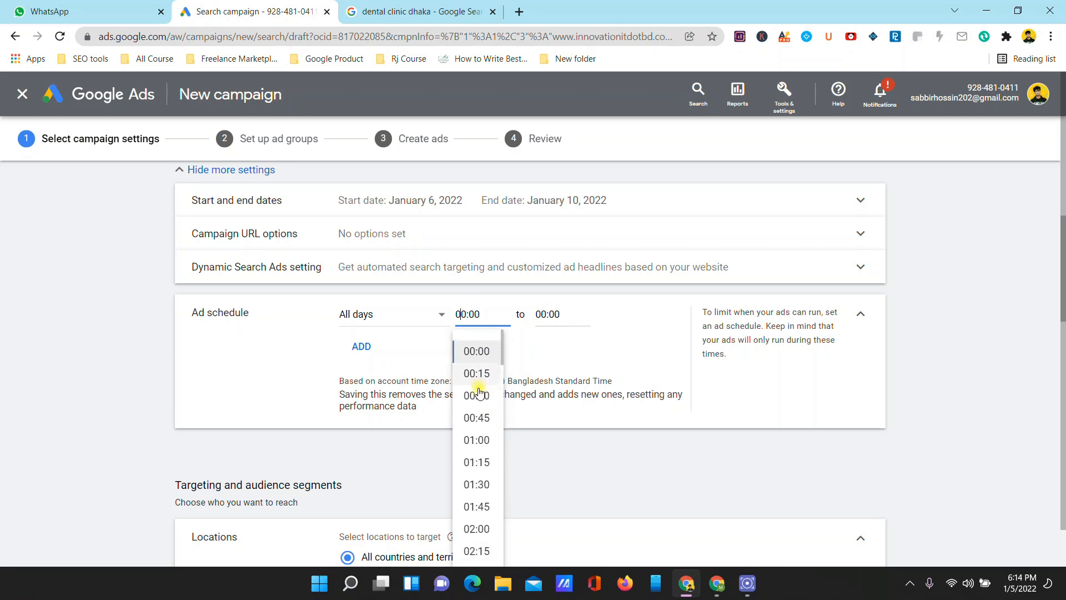
pyautogui.click(479, 448)
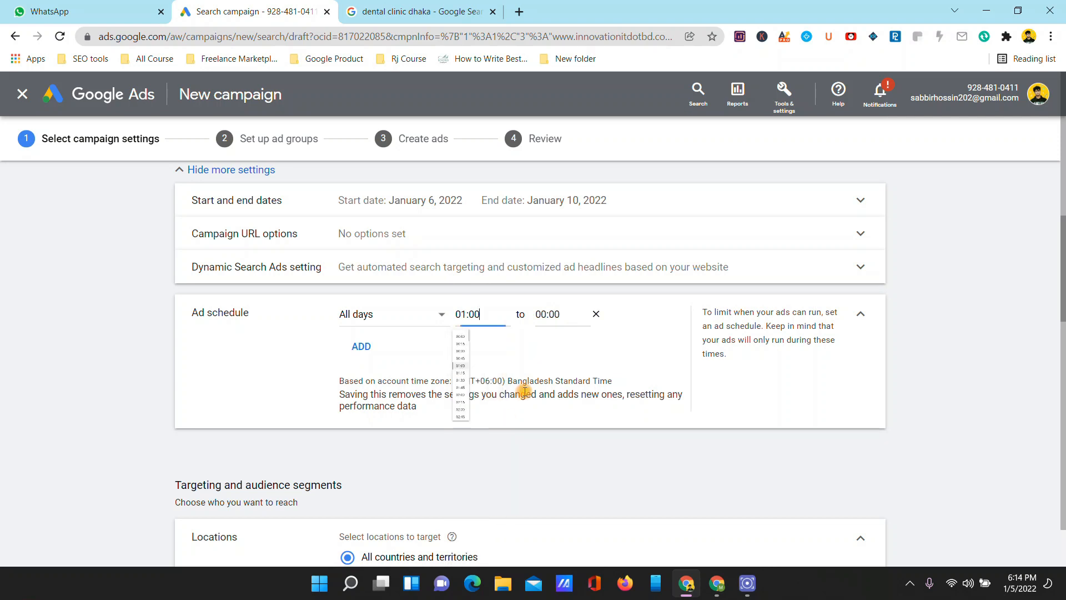
# Step: Set the ad schedule's daily end time to 23:30
pyautogui.click(553, 313)
pyautogui.scroll(-20, 561, 447)
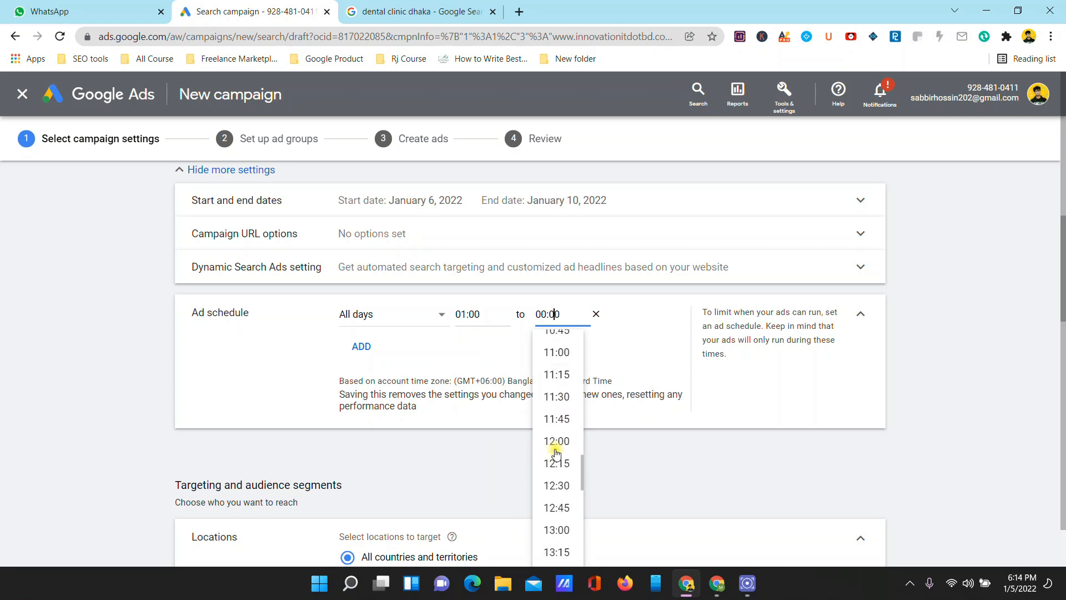
pyautogui.scroll(-5, 554, 445)
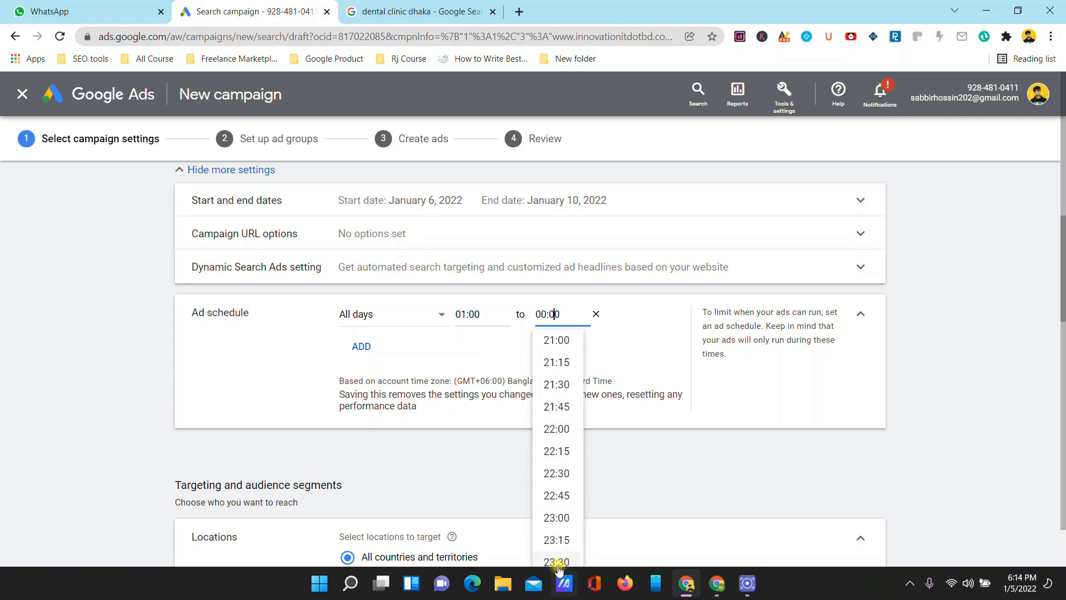
pyautogui.click(555, 557)
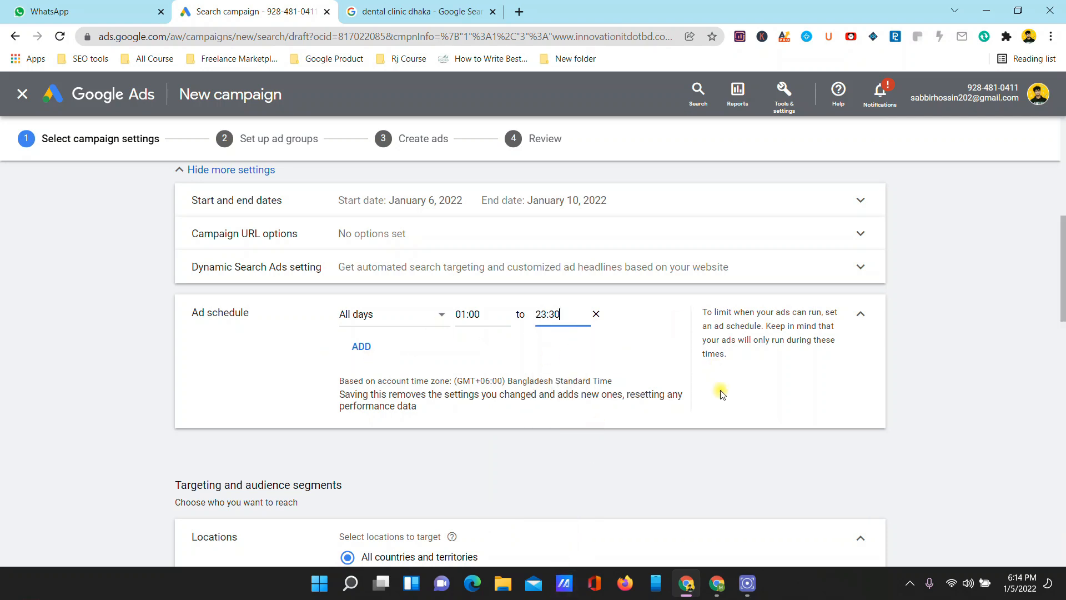
# Step: Check the settings around the ad schedule and expand the Campaign URL options section
pyautogui.scroll(-3, 489, 355)
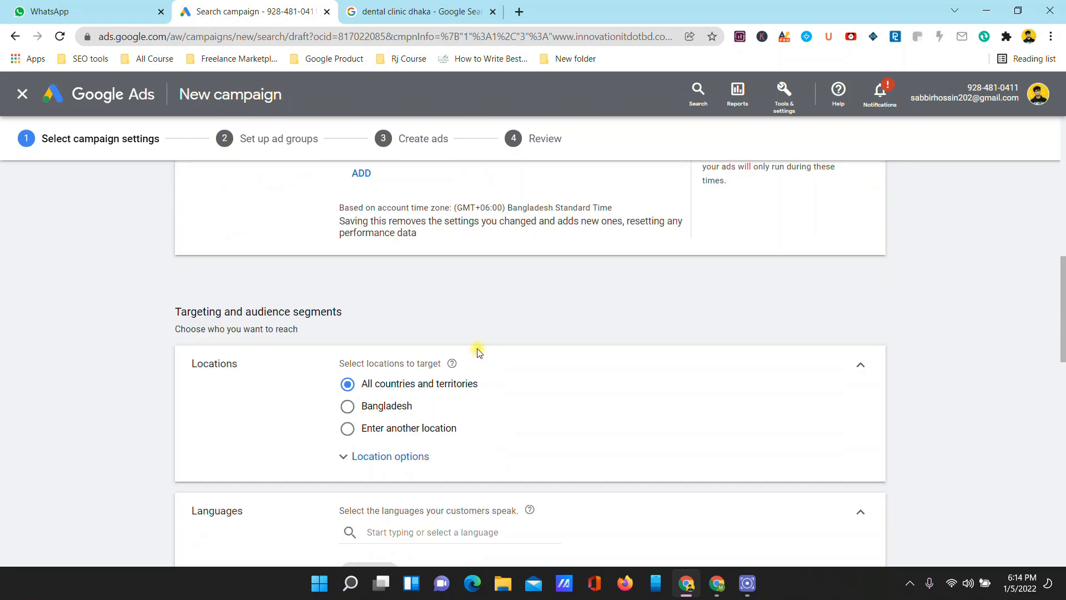
pyautogui.scroll(5, 314, 291)
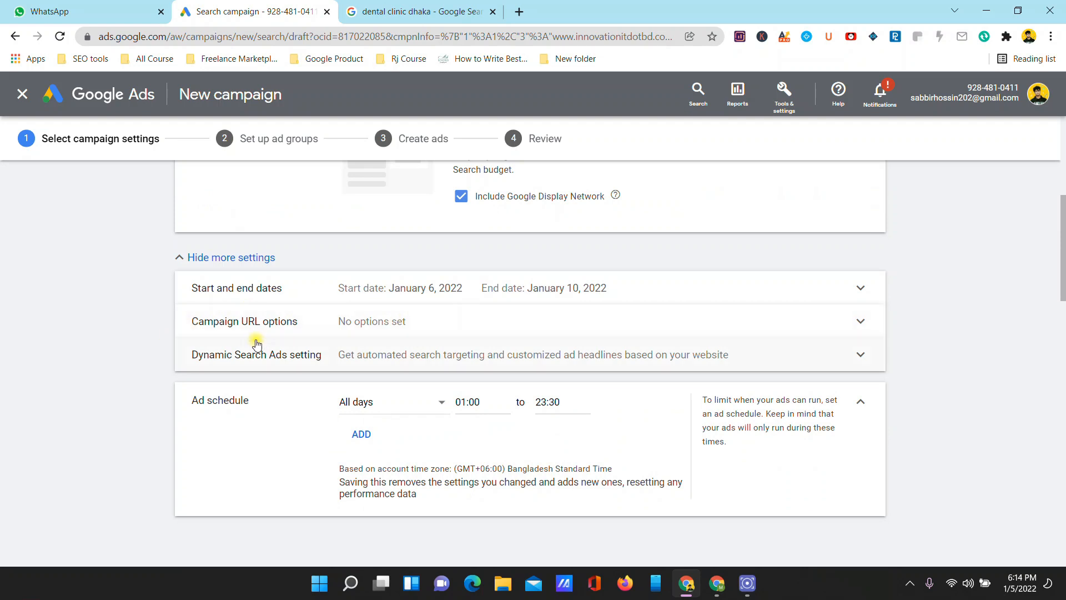
pyautogui.click(565, 333)
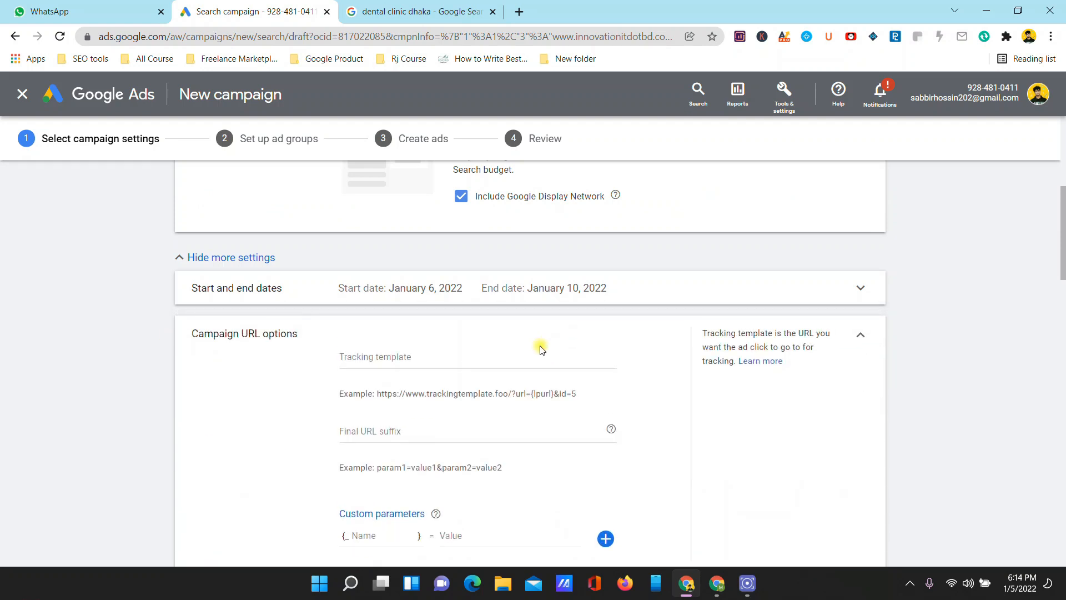
# Step: Look over the tracking template, URL suffix and custom parameter fields in Campaign URL options, and collapse the section
pyautogui.scroll(-3, 538, 350)
pyautogui.scroll(2, 462, 318)
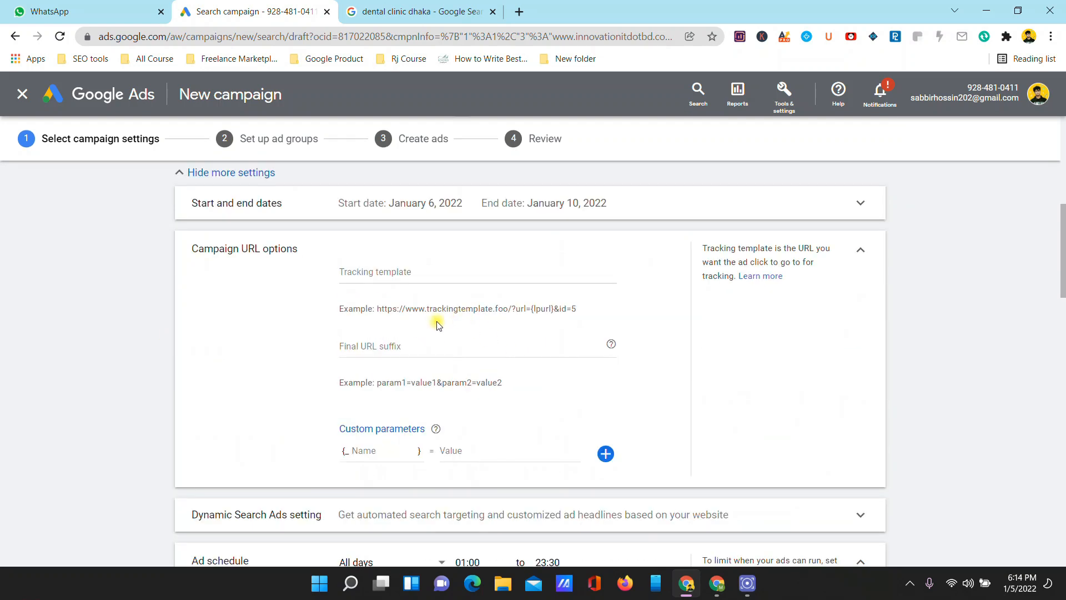
pyautogui.click(862, 253)
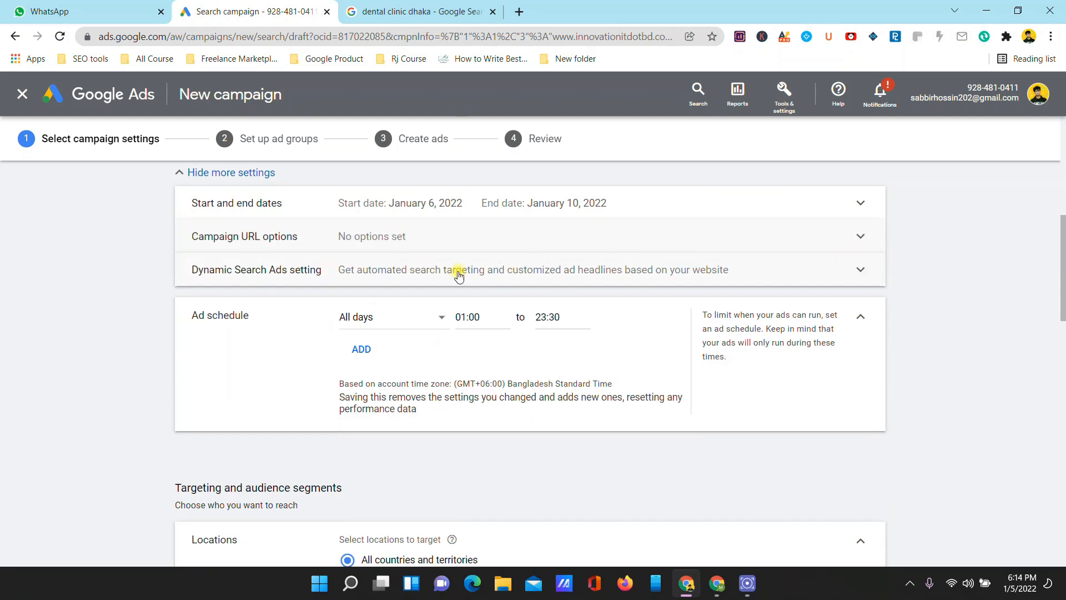
# Step: Choose to enter another location for the campaign's targeting and browse the world map in the advanced location search
pyautogui.scroll(-3, 798, 308)
pyautogui.scroll(-2, 708, 255)
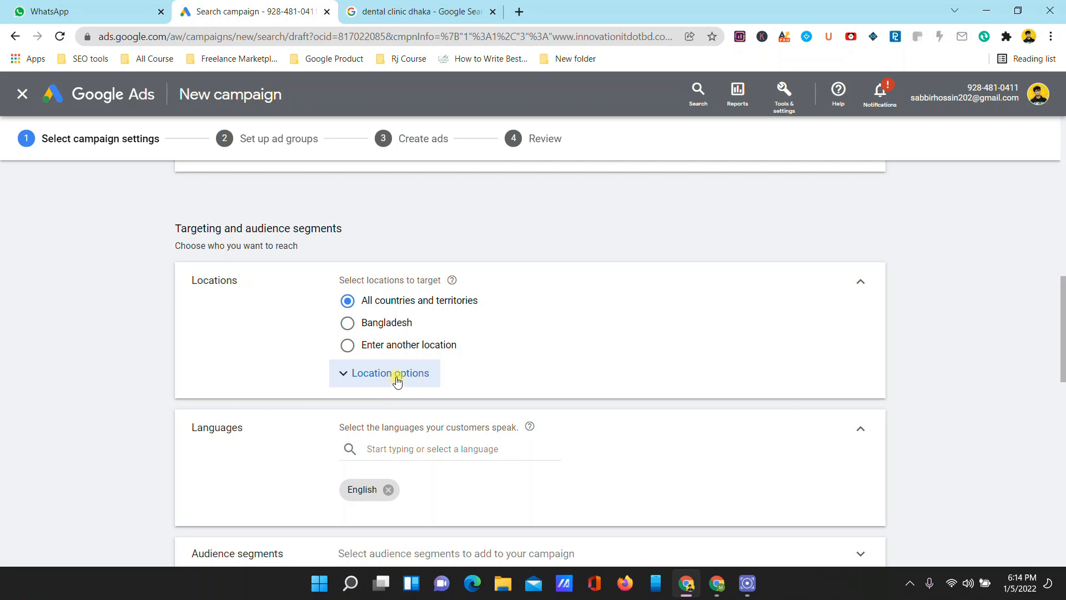
pyautogui.click(377, 347)
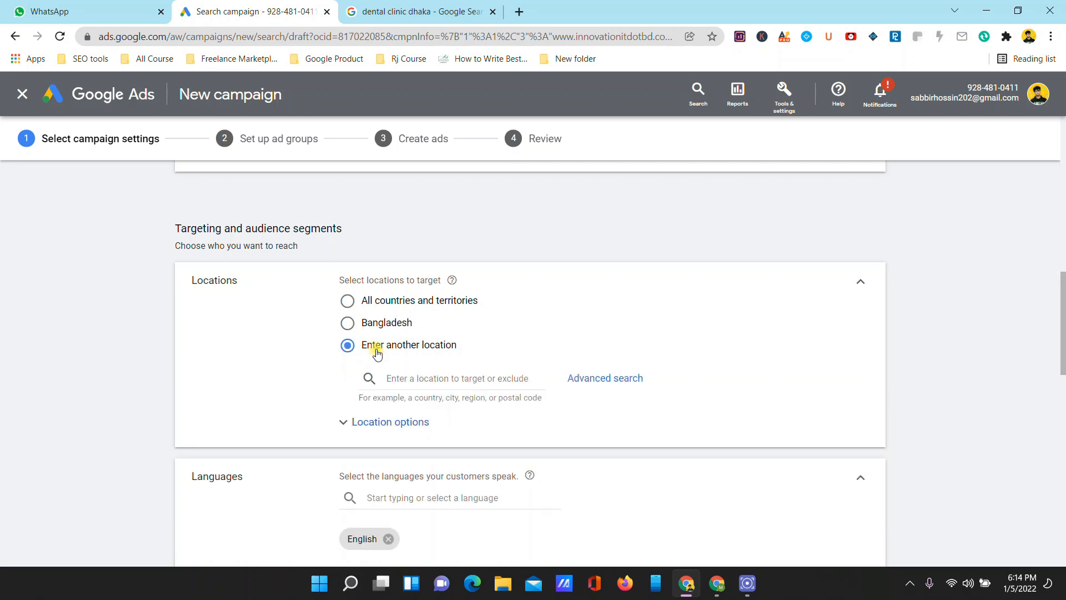
pyautogui.click(590, 382)
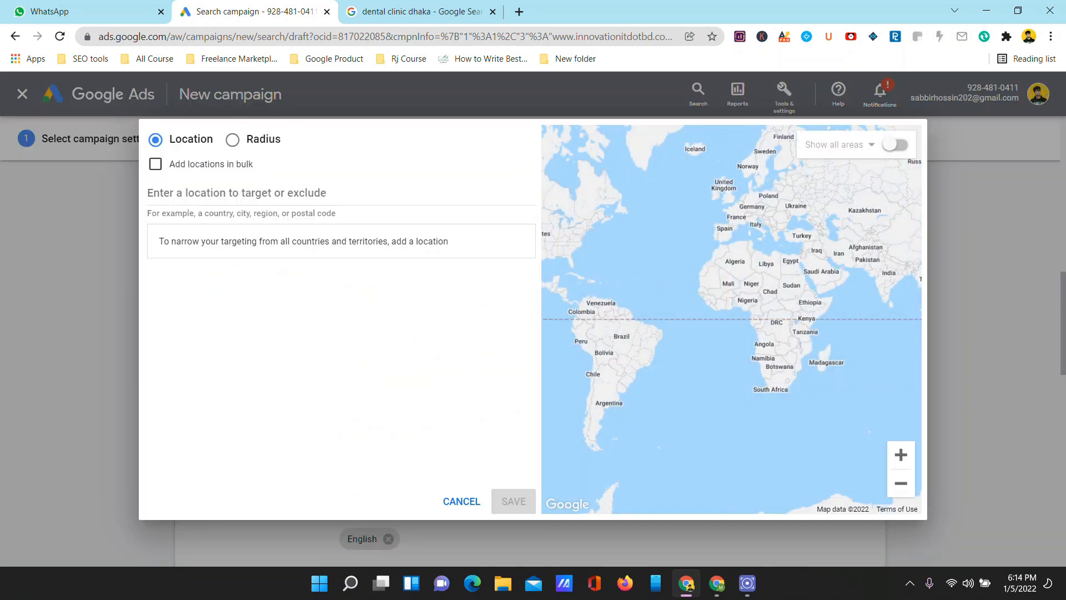
pyautogui.moveTo(911, 313); pyautogui.dragTo(832, 200)
pyautogui.moveTo(685, 203); pyautogui.dragTo(744, 390)
pyautogui.moveTo(721, 243); pyautogui.dragTo(707, 329)
pyautogui.moveTo(831, 281); pyautogui.dragTo(742, 296)
# Step: Search the locations for "uni", add the United States as a targeted country, and save the location targeting
pyautogui.click(253, 192)
pyautogui.write('uni')
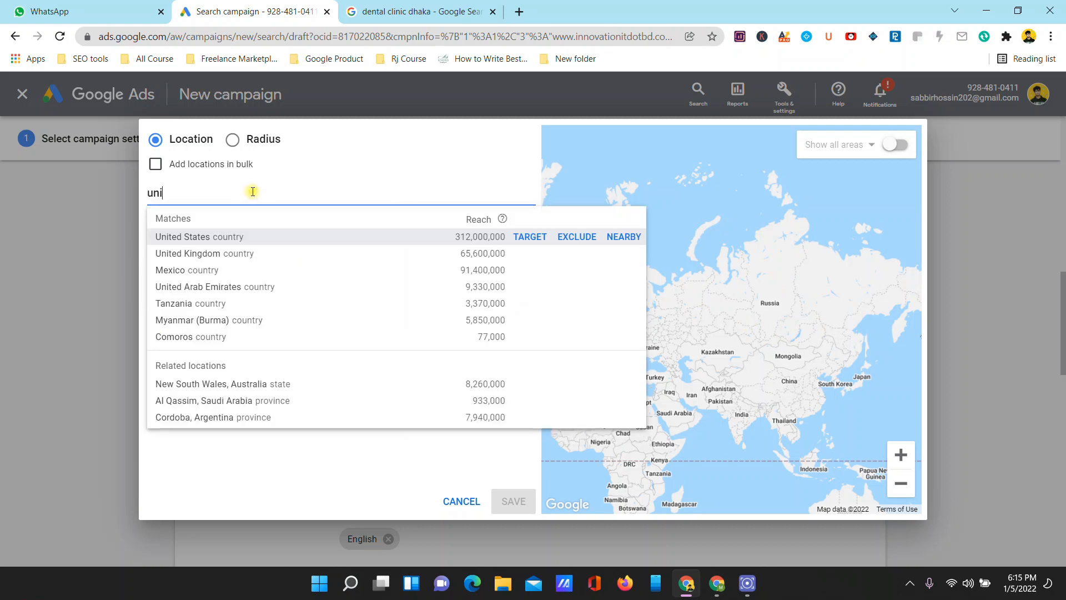
pyautogui.click(208, 241)
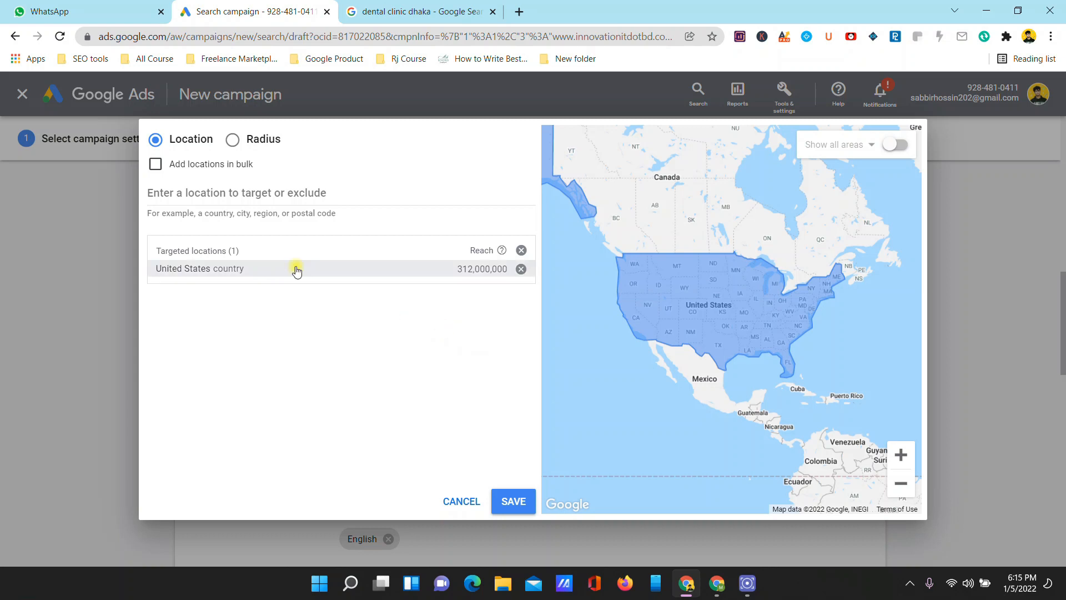
pyautogui.click(225, 212)
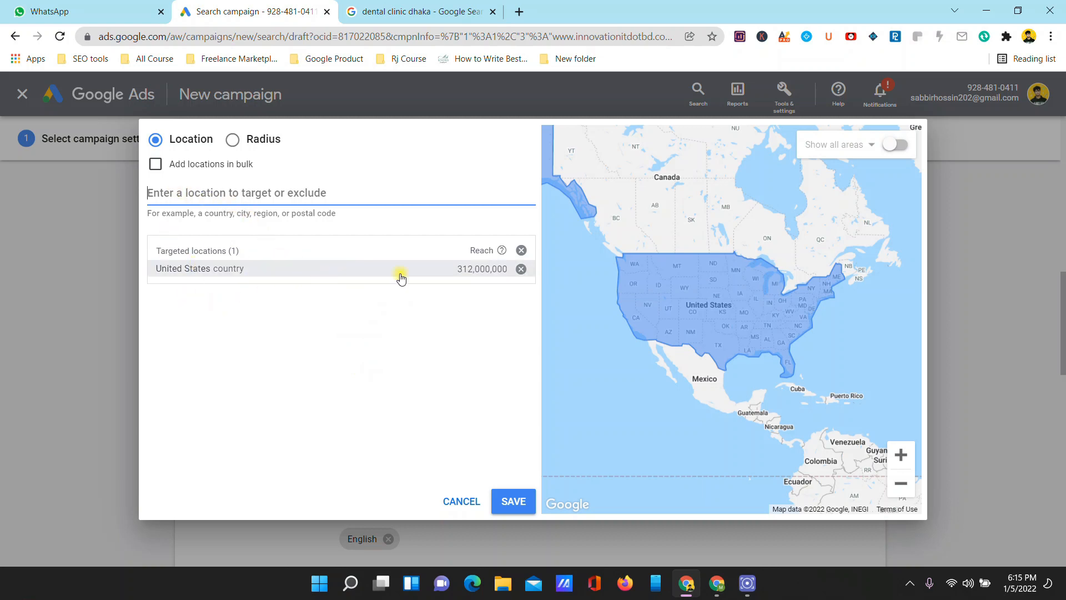
pyautogui.click(513, 501)
# Step: View the languages available for the campaign and close the list with English kept as the selection
pyautogui.scroll(-3, 558, 350)
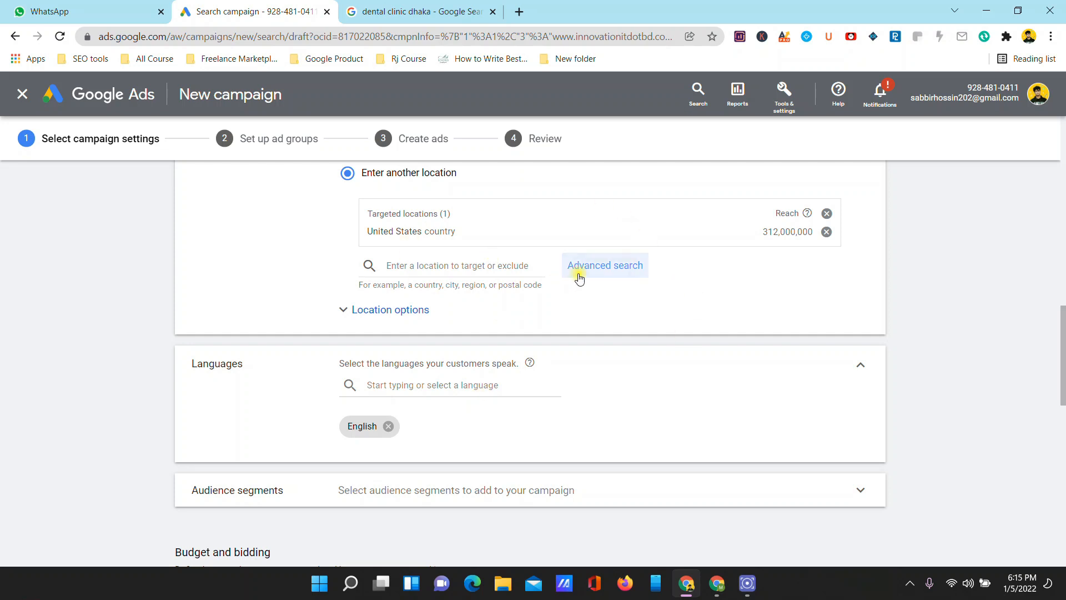
pyautogui.scroll(-2, 576, 279)
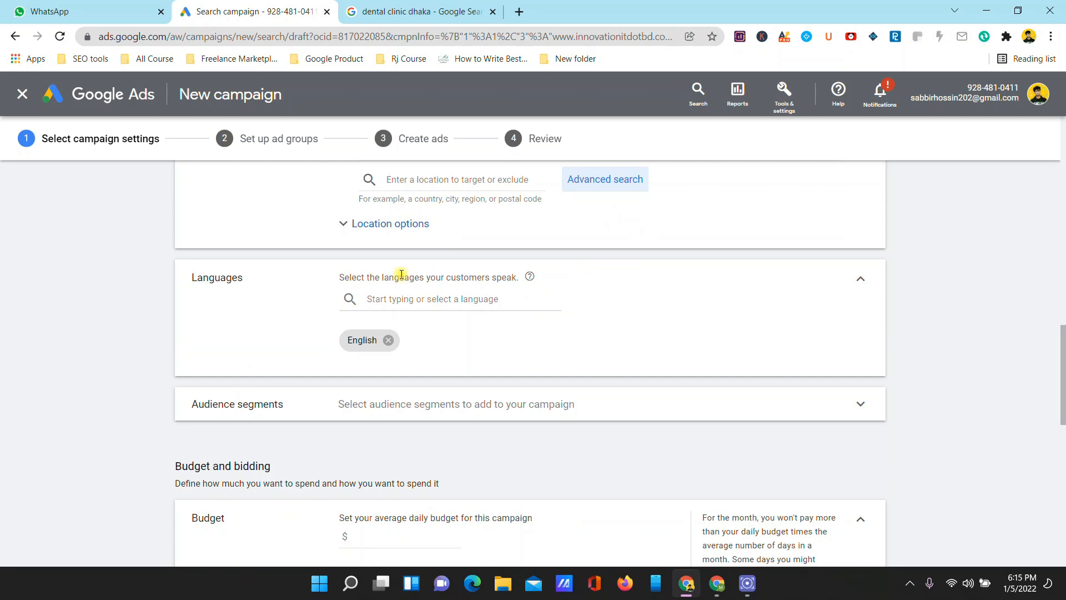
pyautogui.click(452, 300)
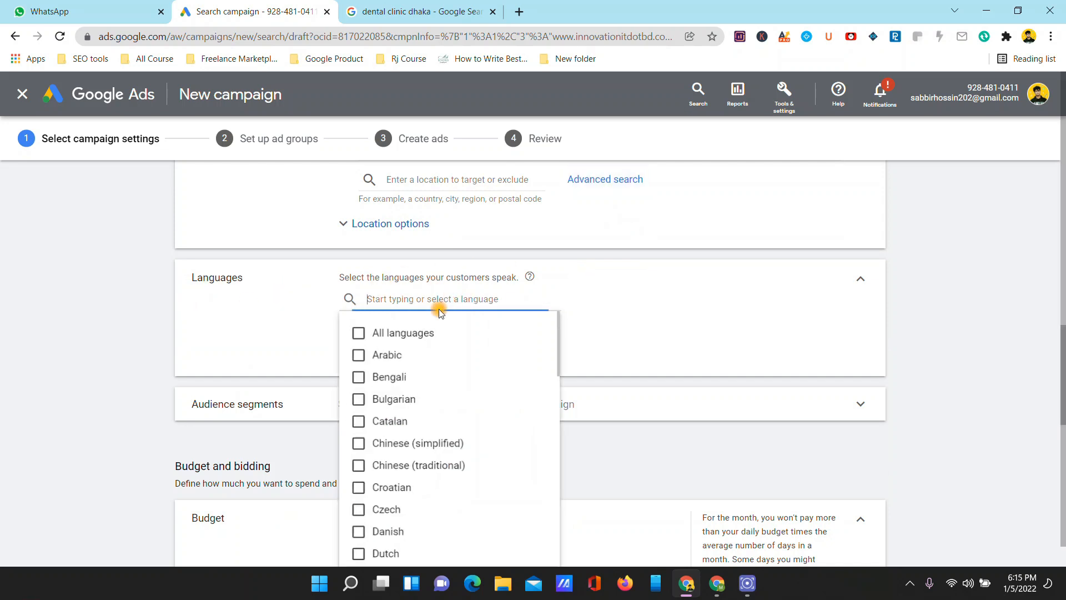
pyautogui.click(692, 306)
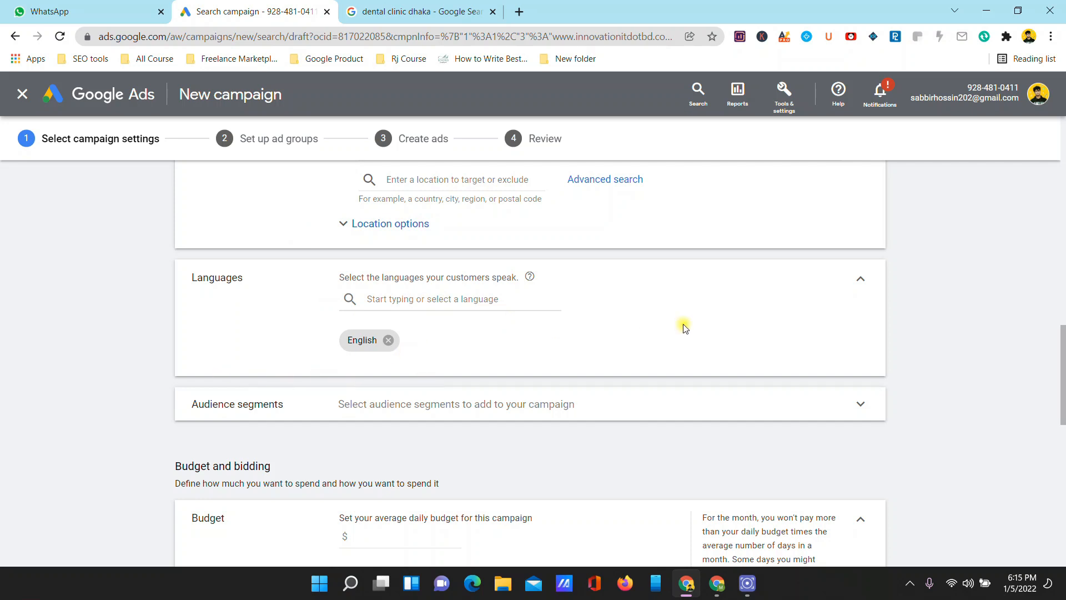
# Step: Expand Audience segments, examine the segment picker and the Targeting and Observation options, and collapse the section
pyautogui.scroll(-3, 712, 305)
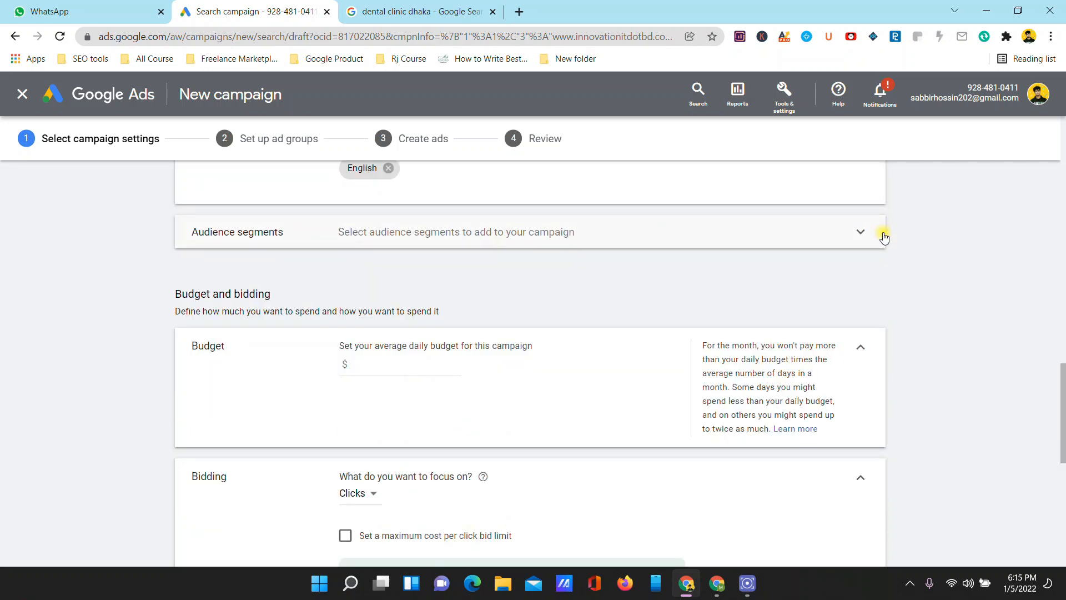
pyautogui.click(852, 235)
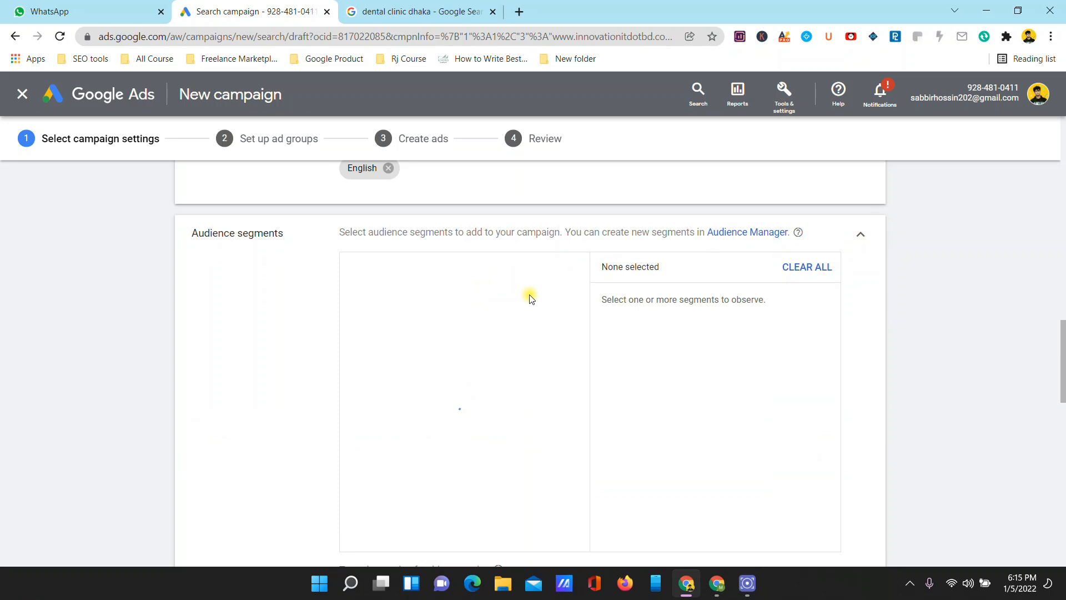
pyautogui.scroll(-2, 480, 314)
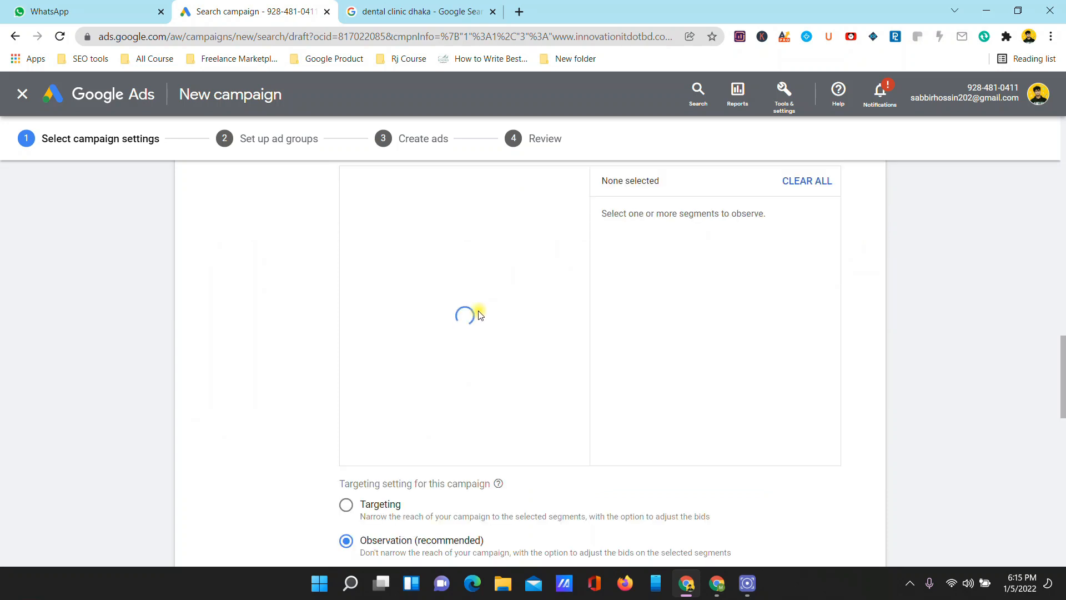
pyautogui.scroll(-3, 480, 315)
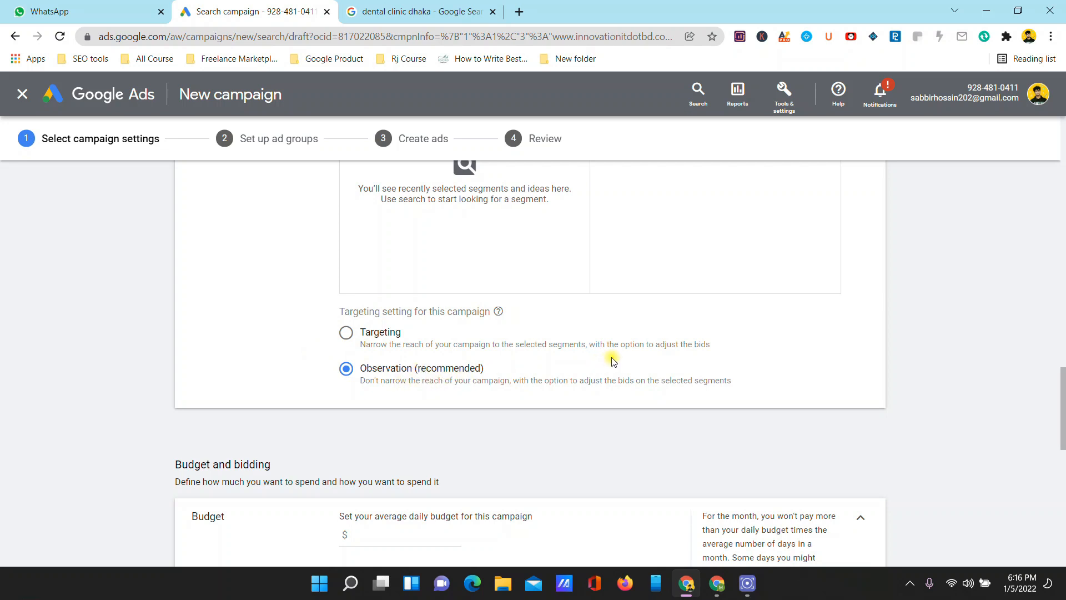
pyautogui.scroll(3, 614, 361)
pyautogui.scroll(6, 849, 261)
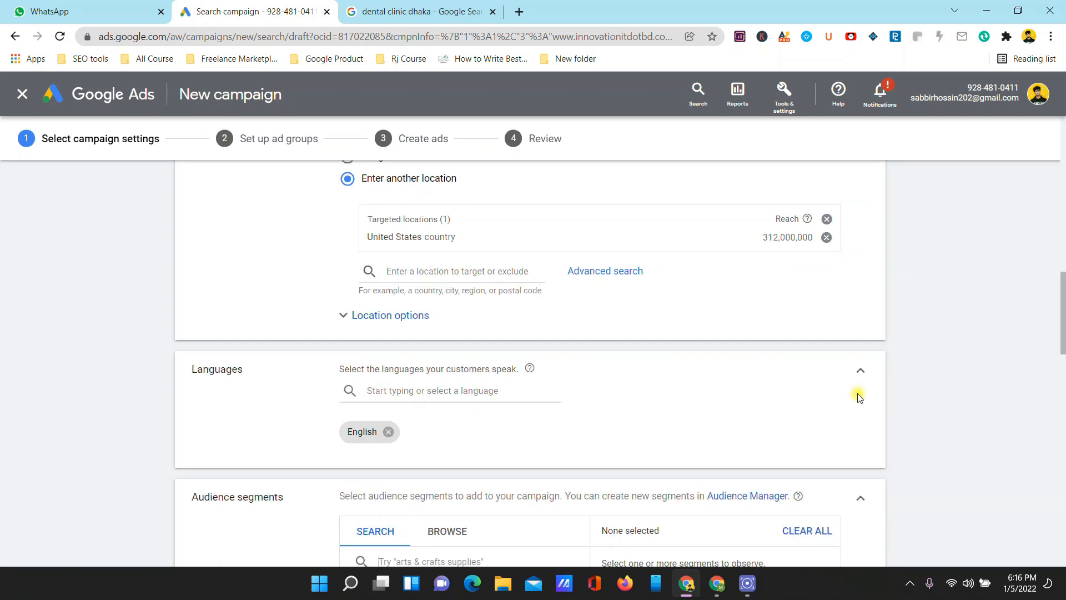
pyautogui.scroll(-3, 858, 396)
pyautogui.click(859, 326)
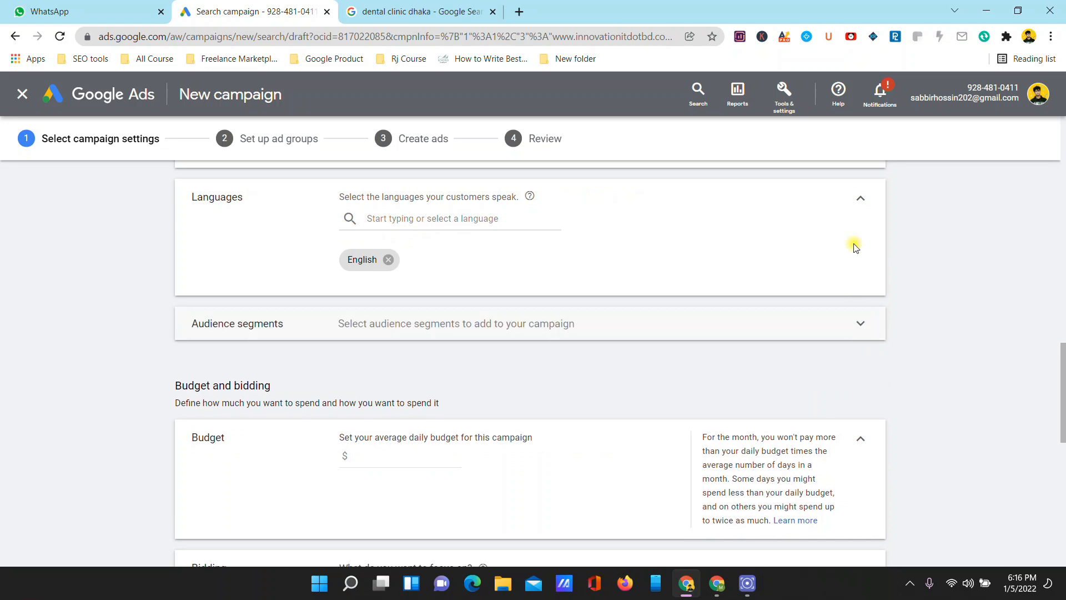
# Step: Collapse the Languages, Locations and Ad schedule sections into their summary rows
pyautogui.click(860, 198)
pyautogui.scroll(2, 854, 233)
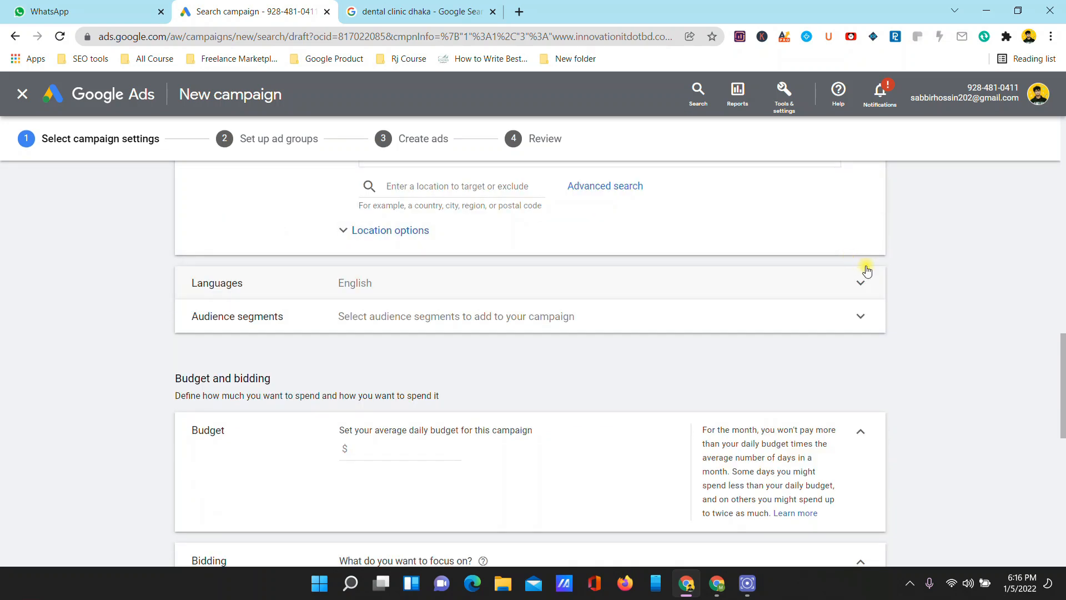
pyautogui.scroll(3, 863, 278)
pyautogui.click(863, 203)
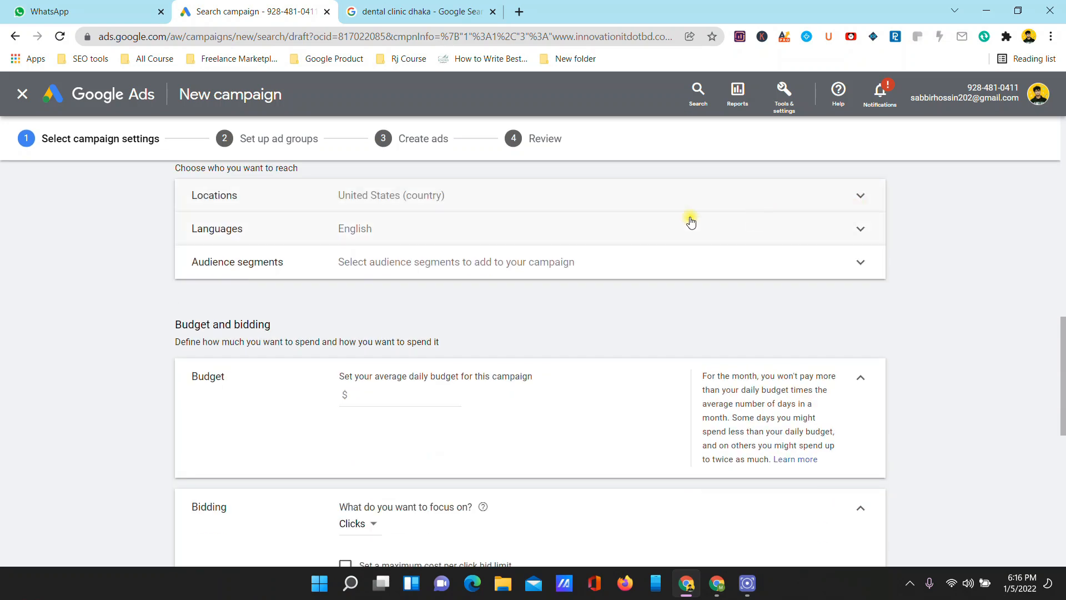
pyautogui.scroll(5, 232, 256)
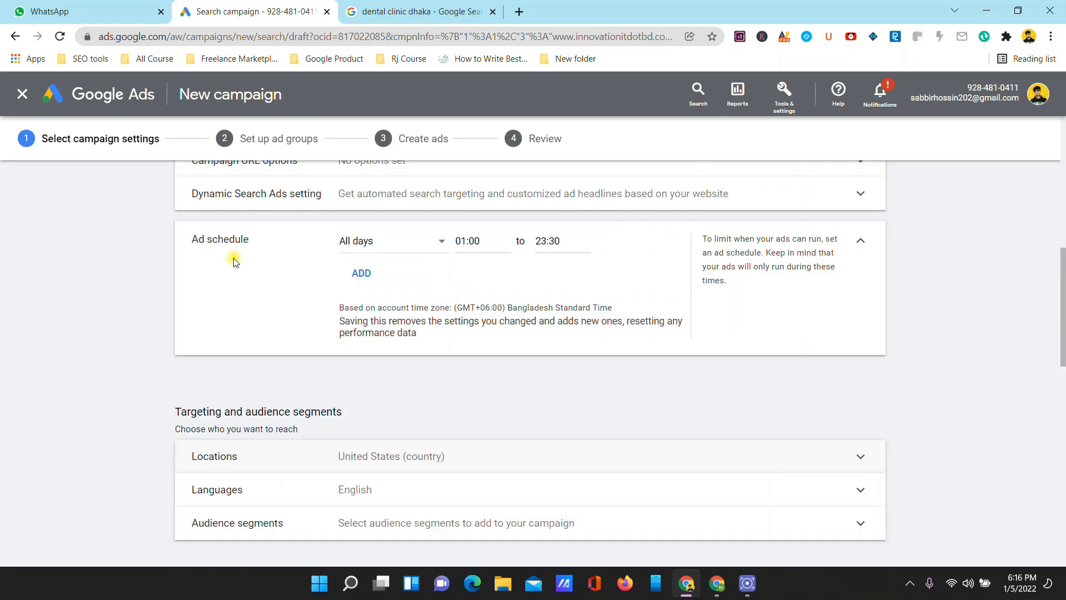
pyautogui.click(861, 240)
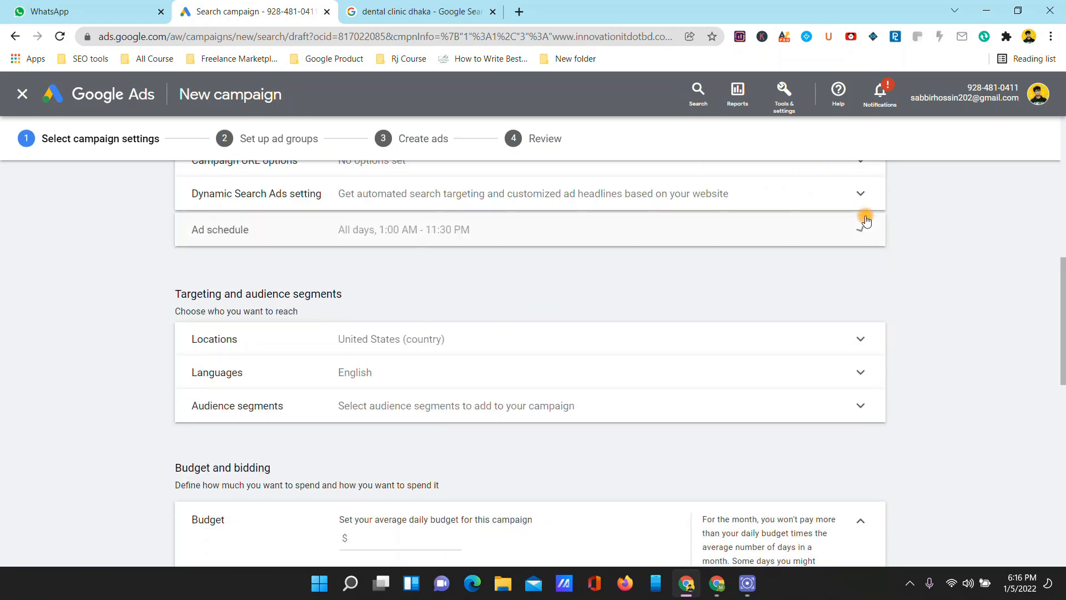
# Step: Review the campaign settings from the general settings to targeting, hiding the additional settings and showing them again
pyautogui.scroll(3, 855, 250)
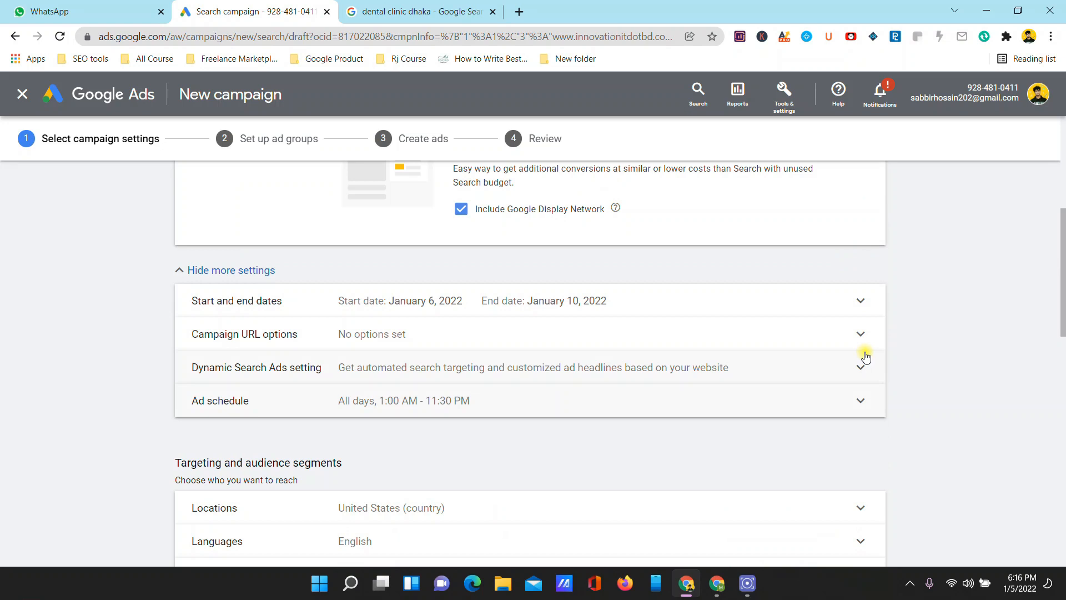
pyautogui.click(186, 269)
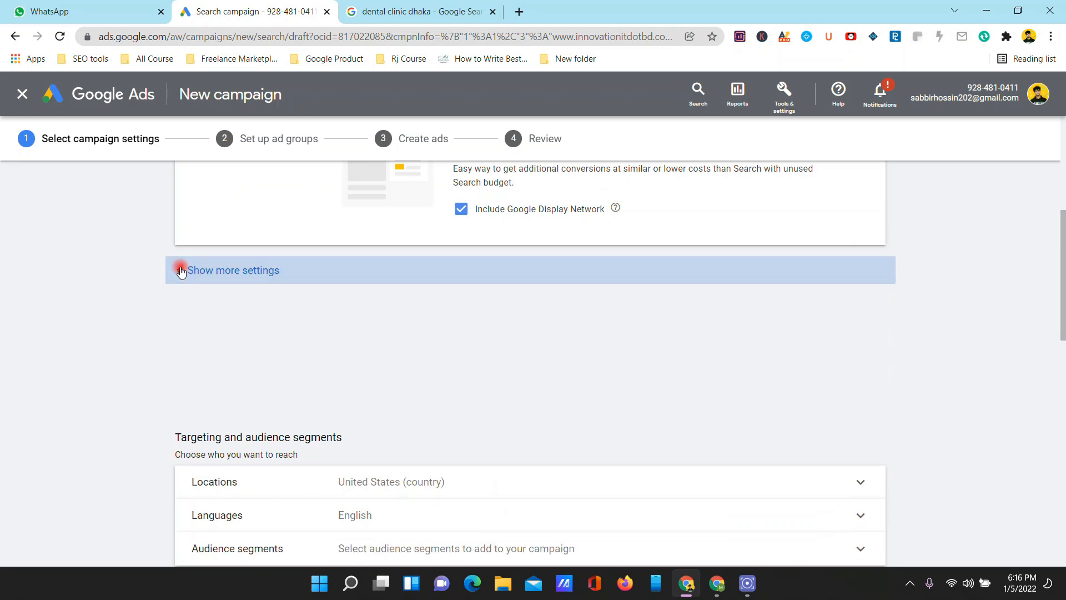
pyautogui.scroll(5, 222, 266)
pyautogui.scroll(1, 297, 245)
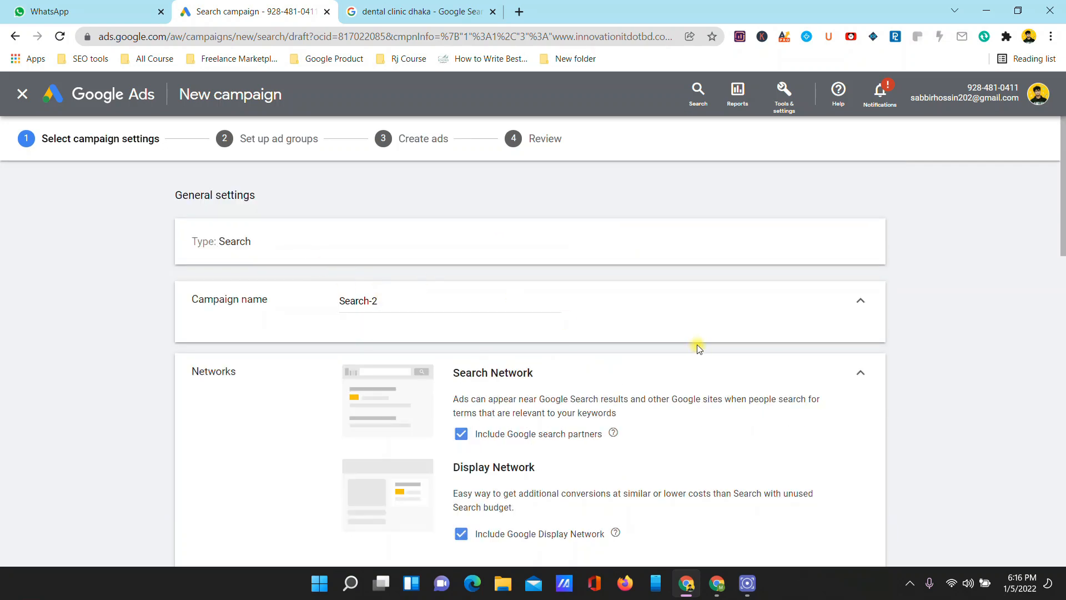
pyautogui.scroll(-5, 644, 339)
pyautogui.scroll(-3, 300, 261)
pyautogui.scroll(1, 190, 252)
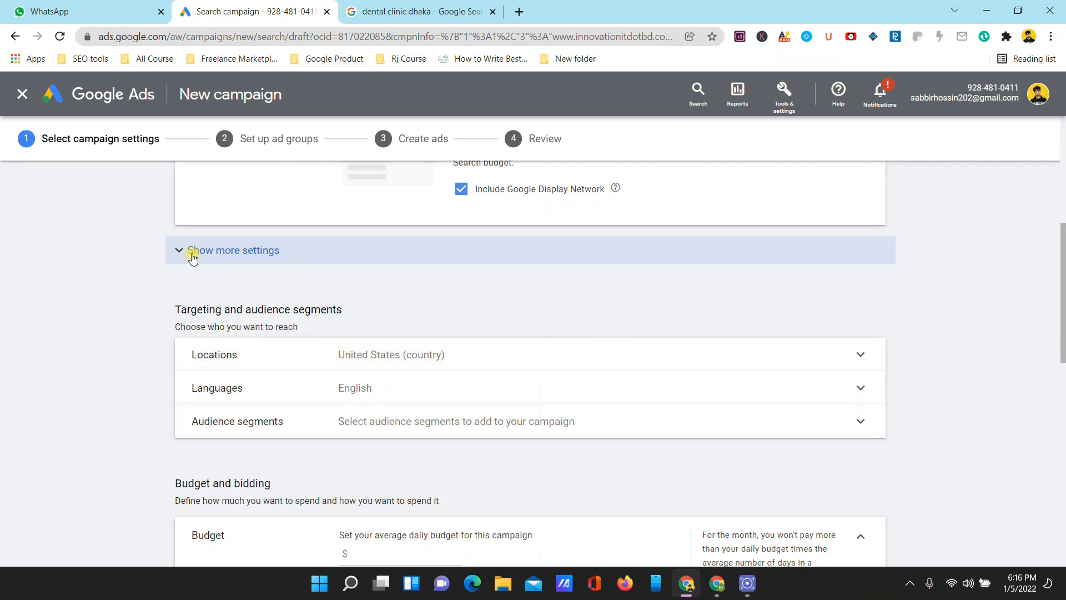
pyautogui.click(183, 253)
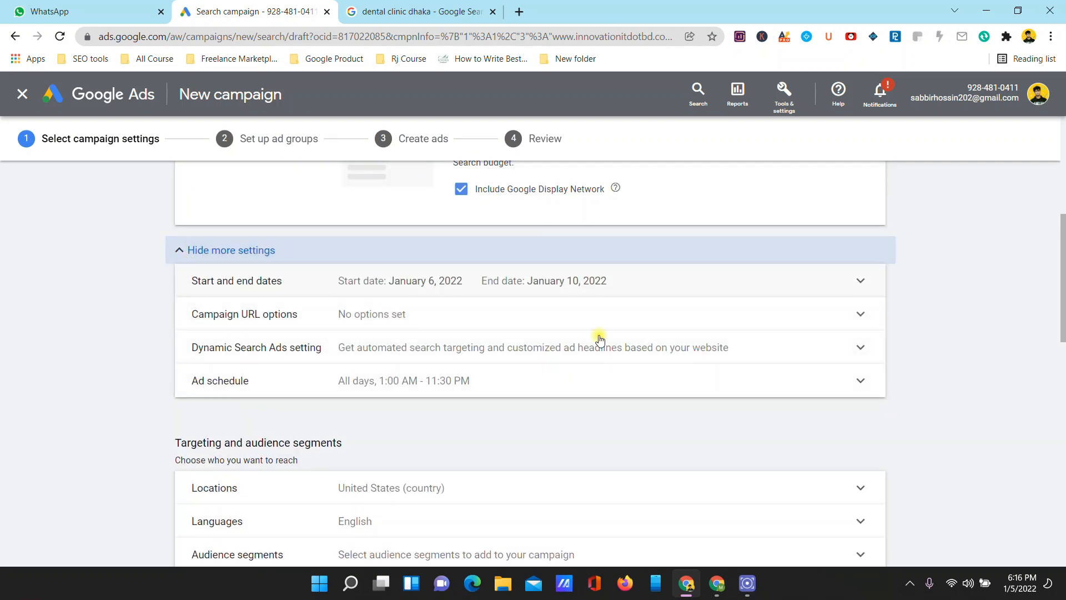
pyautogui.scroll(-2, 543, 336)
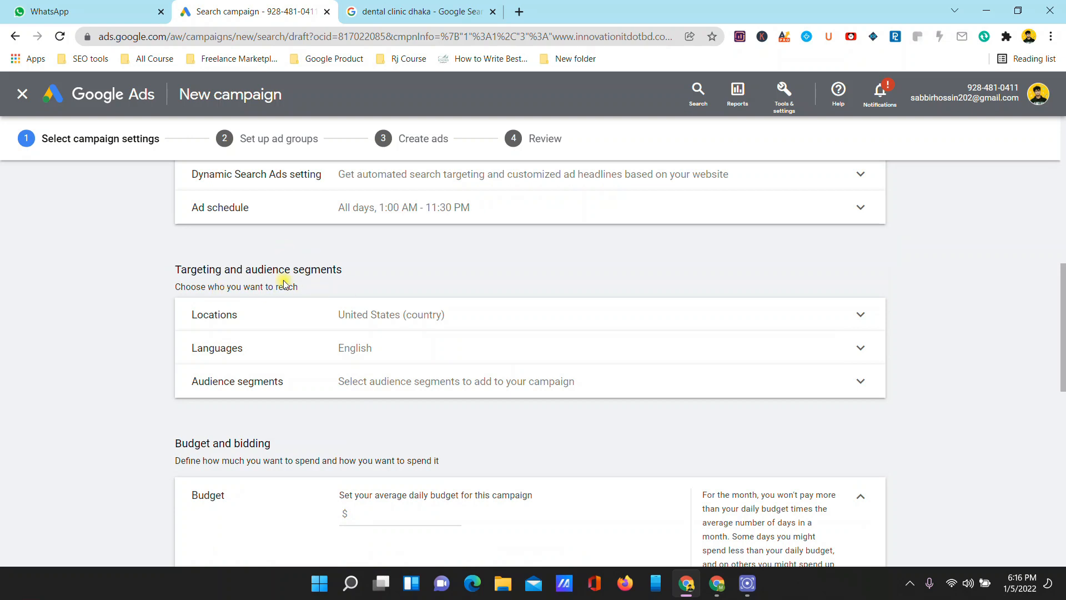
pyautogui.scroll(-2, 555, 303)
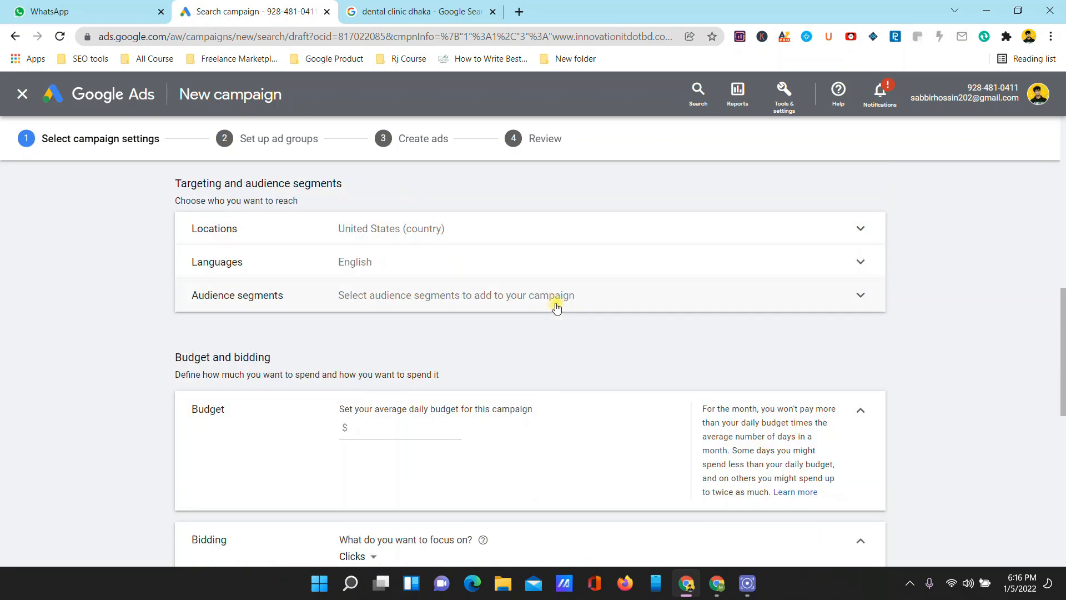
# Step: Set the campaign's average daily budget to $20.00
pyautogui.click(26, 537)
pyautogui.click(300, 372)
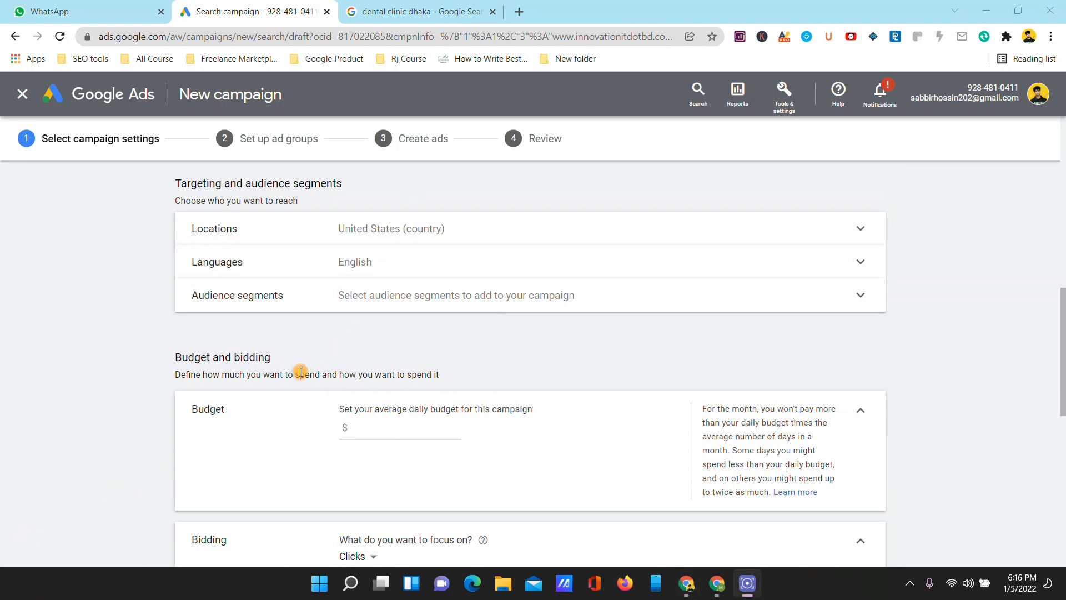
pyautogui.scroll(-2, 338, 338)
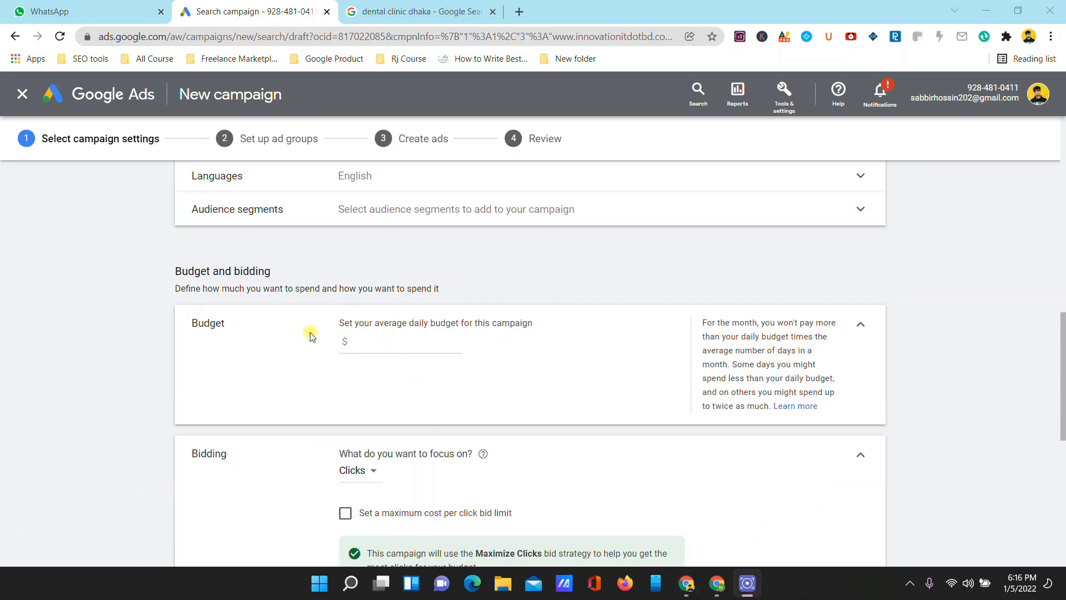
pyautogui.click(411, 340)
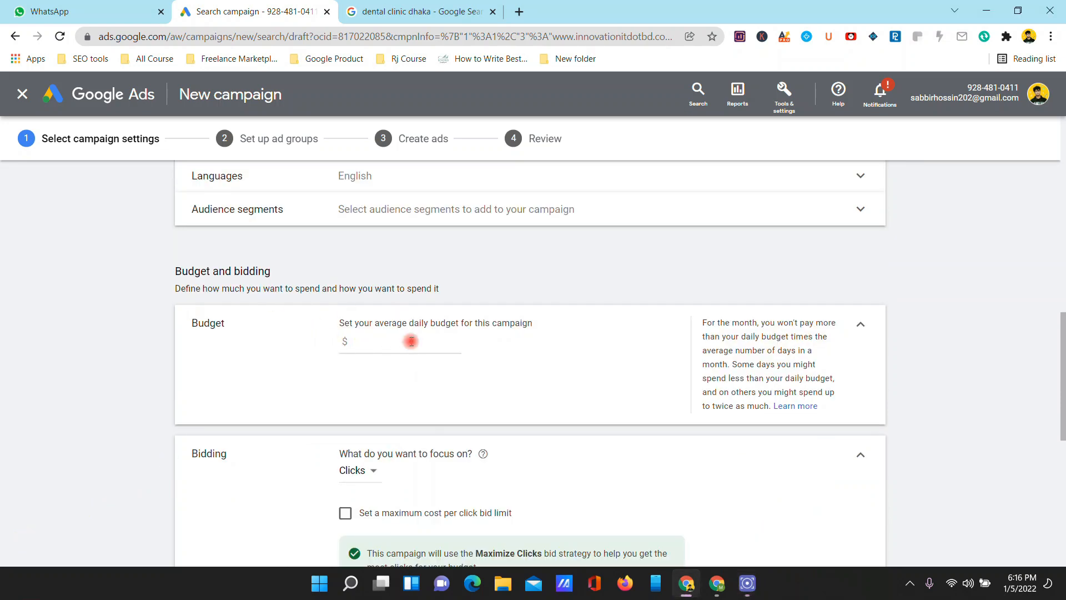
pyautogui.click(352, 344)
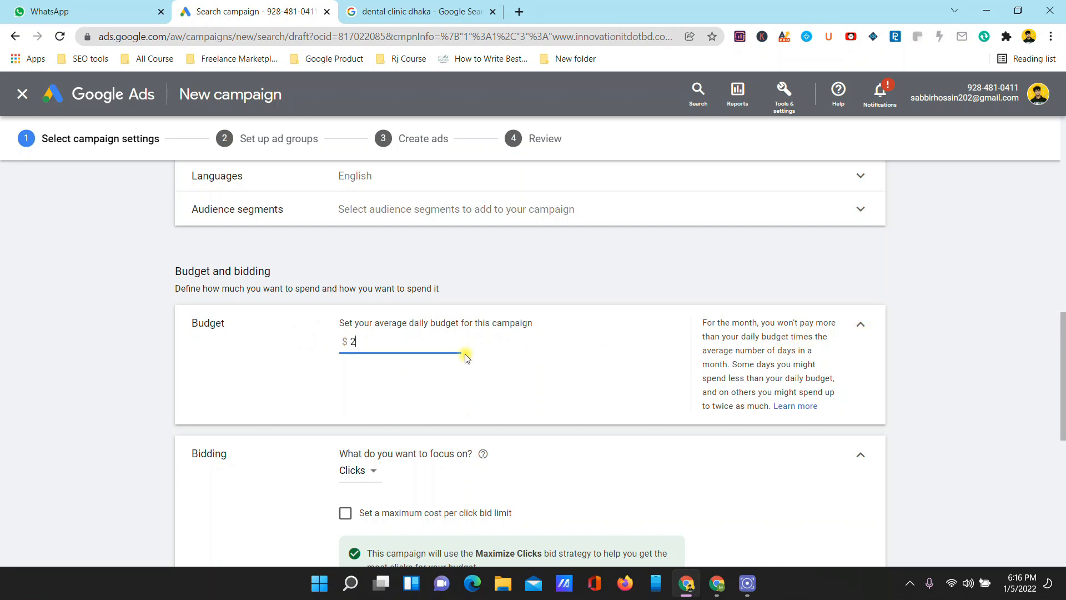
pyautogui.click(548, 281)
pyautogui.scroll(-2, 642, 326)
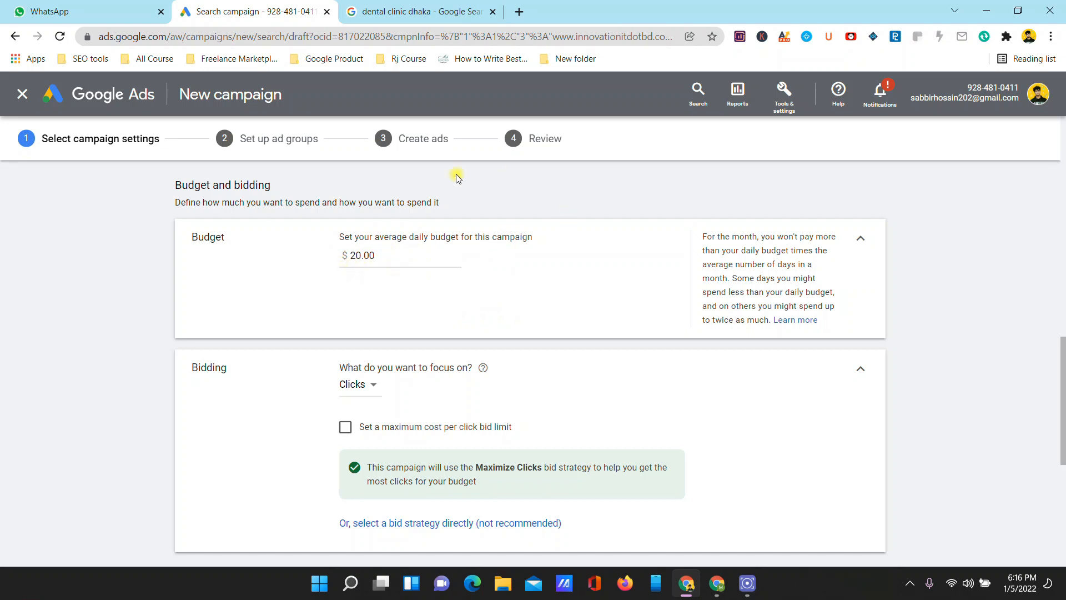
pyautogui.scroll(2, 362, 234)
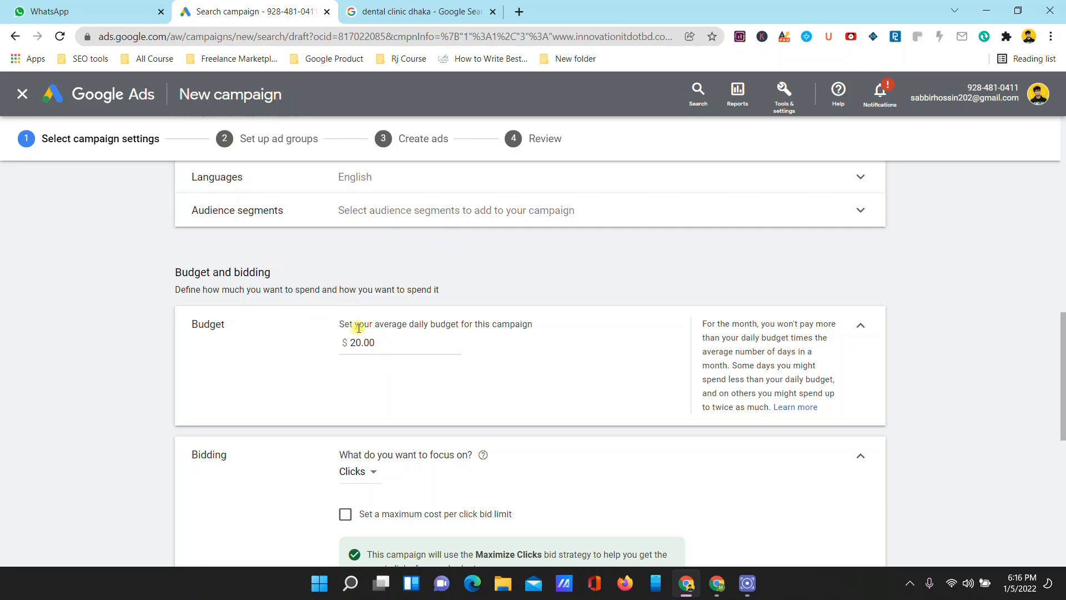
# Step: Set the campaign's average daily budget to $2.00
pyautogui.click(379, 345)
pyautogui.moveTo(376, 341); pyautogui.dragTo(327, 362)
pyautogui.write('2')
pyautogui.click(514, 261)
# Step: Examine the bidding focus options and the maximum cost per click bid limit setting, keeping Clicks as the focus and the limit off
pyautogui.scroll(-2, 405, 333)
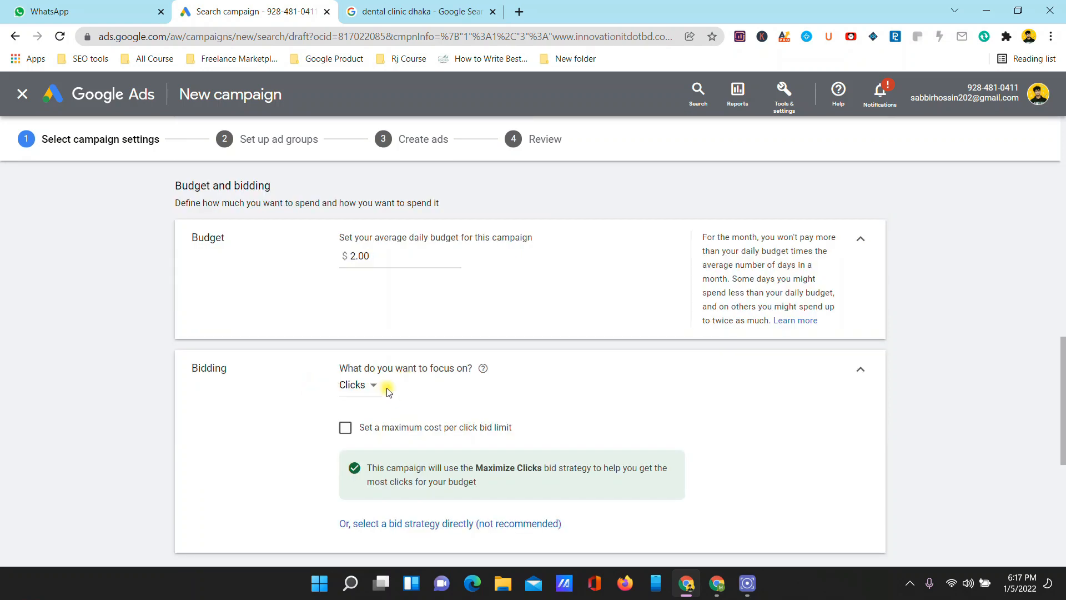
pyautogui.click(369, 387)
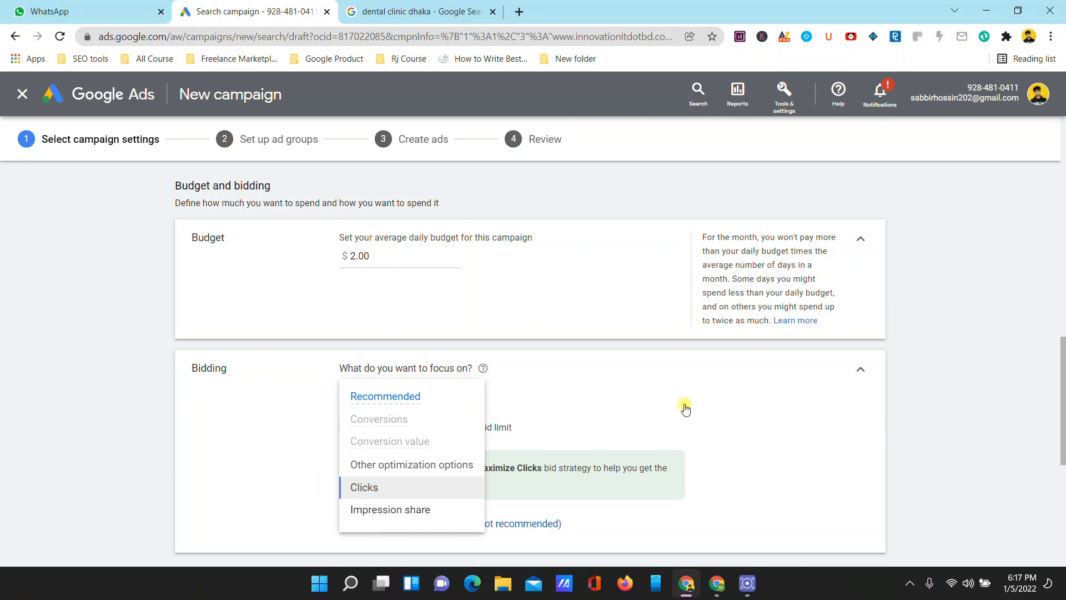
pyautogui.click(686, 387)
pyautogui.scroll(-3, 538, 398)
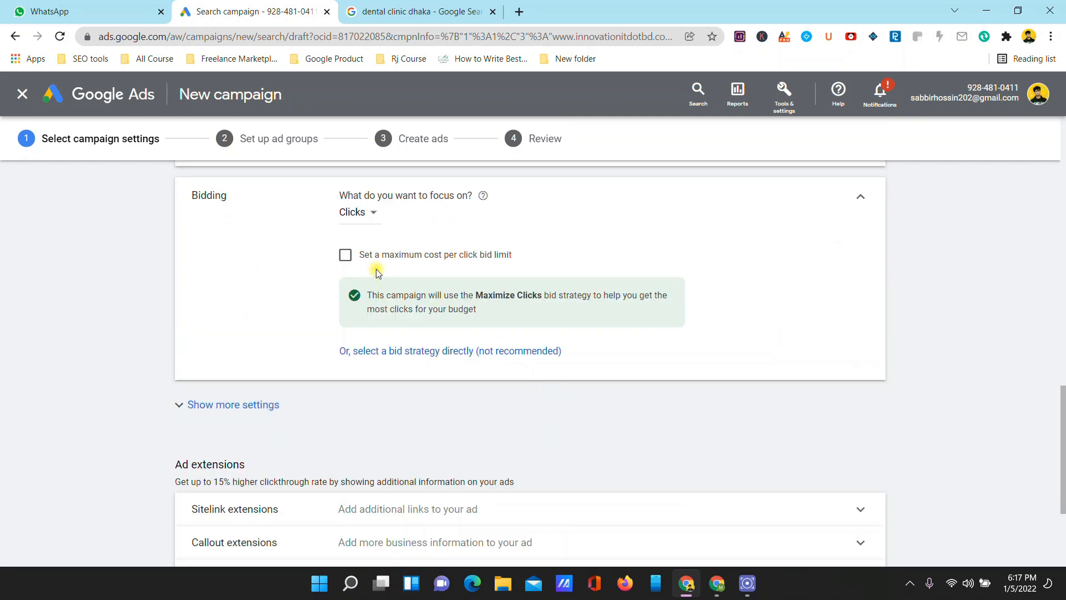
pyautogui.click(346, 255)
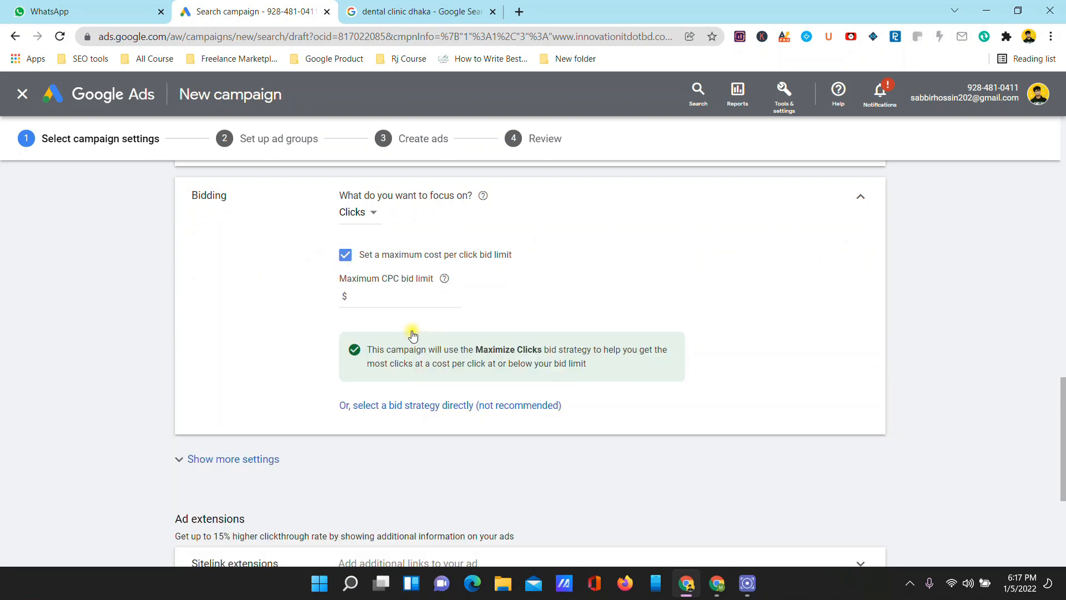
pyautogui.click(381, 296)
pyautogui.click(345, 257)
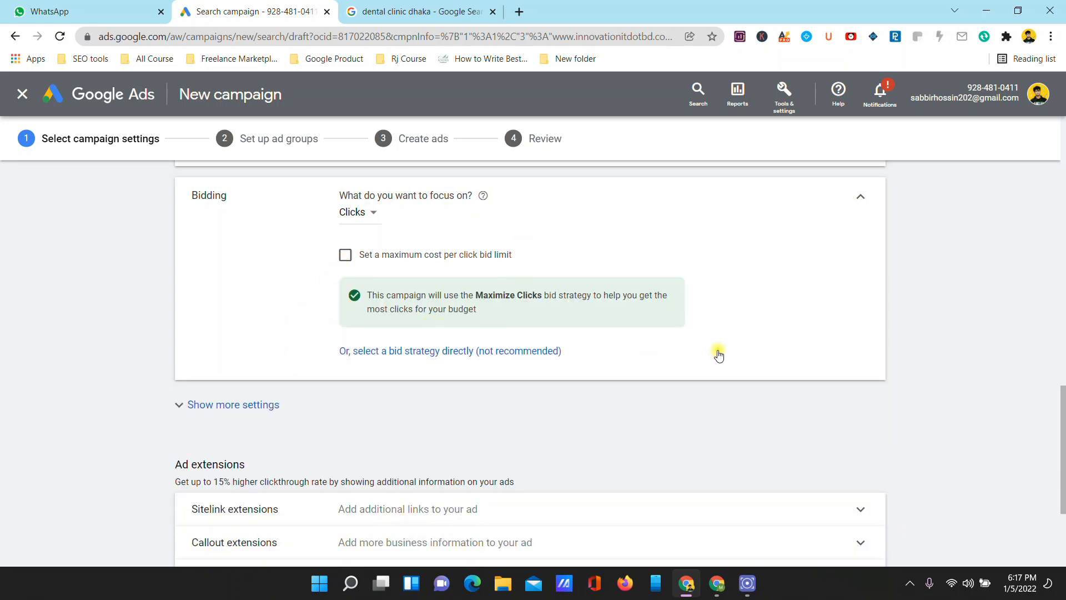
# Step: Show the additional bidding settings and examine the expanded Conversions and Ad rotation sections
pyautogui.scroll(-2, 718, 357)
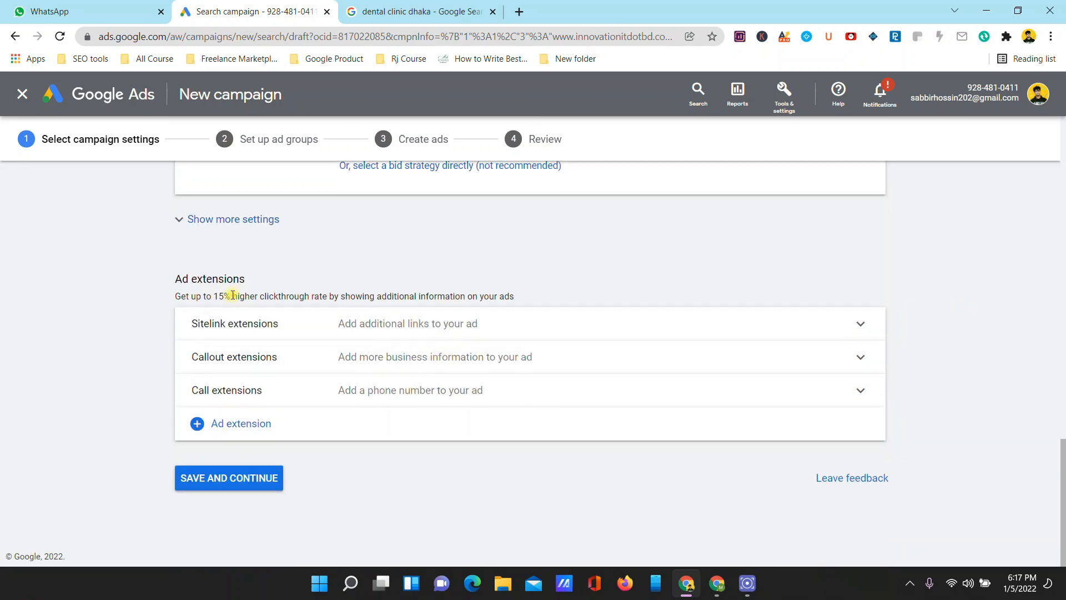
pyautogui.scroll(2, 232, 295)
pyautogui.click(201, 306)
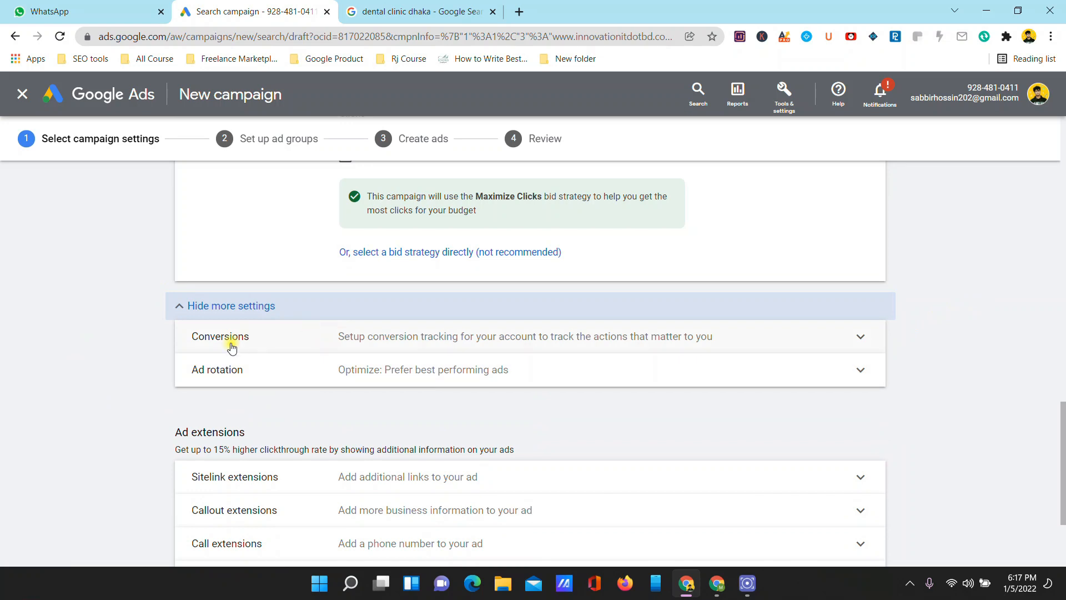
pyautogui.click(853, 337)
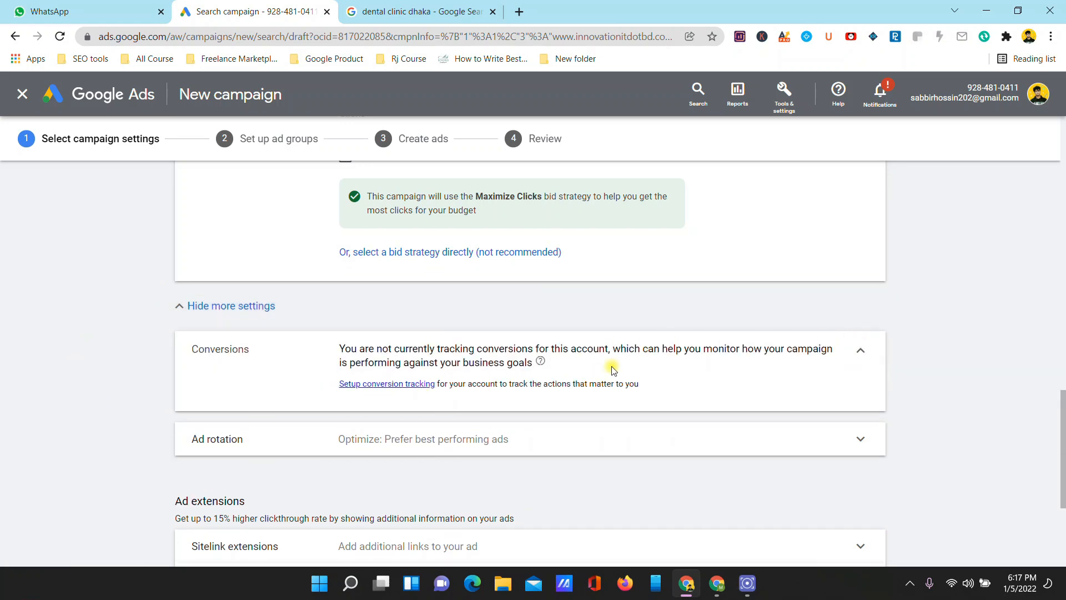
pyautogui.scroll(-2, 613, 370)
pyautogui.click(855, 349)
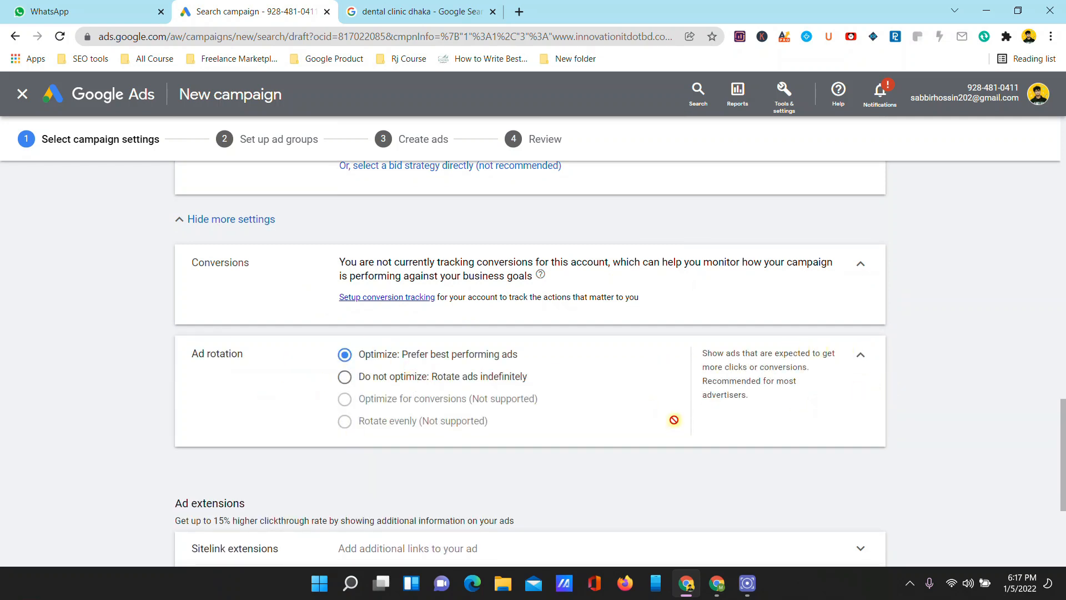
pyautogui.scroll(-3, 788, 417)
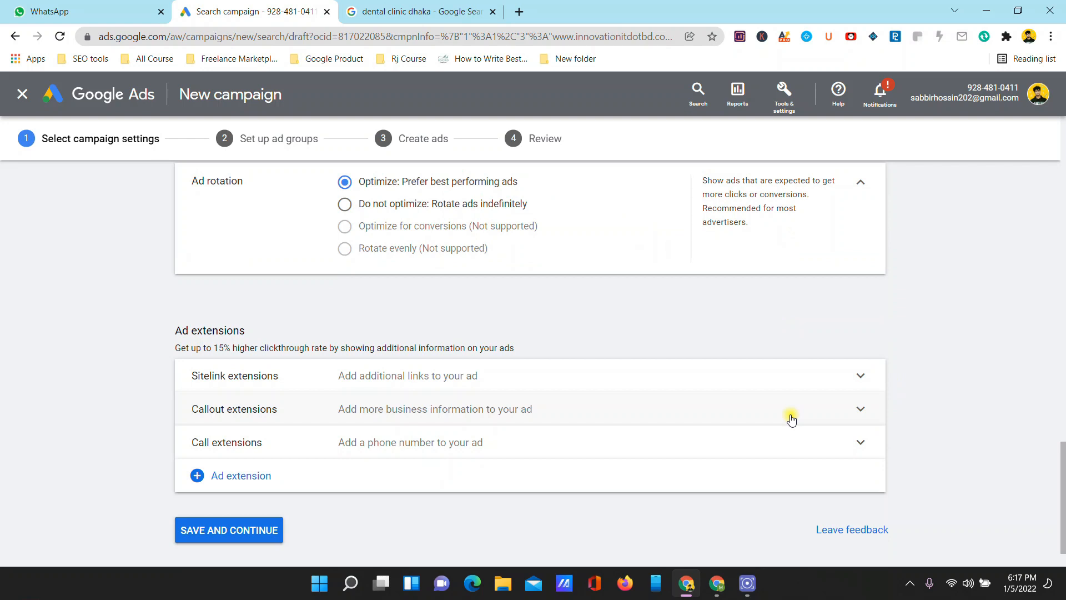
# Step: Look through the sitelink extension form without filling it in, and save the campaign settings to continue to the ad groups
pyautogui.scroll(-1, 791, 420)
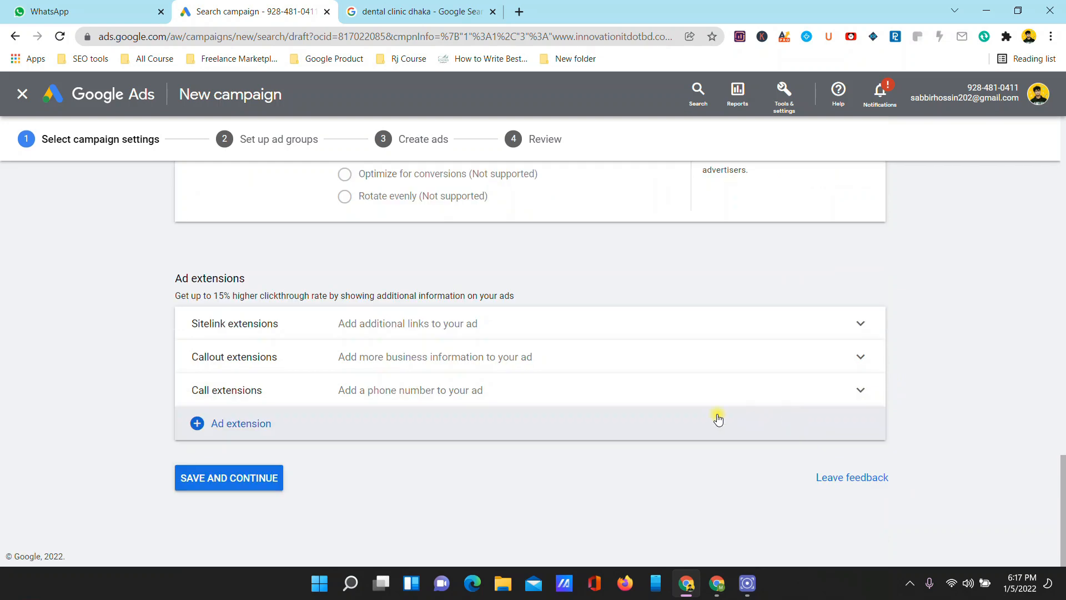
pyautogui.click(848, 324)
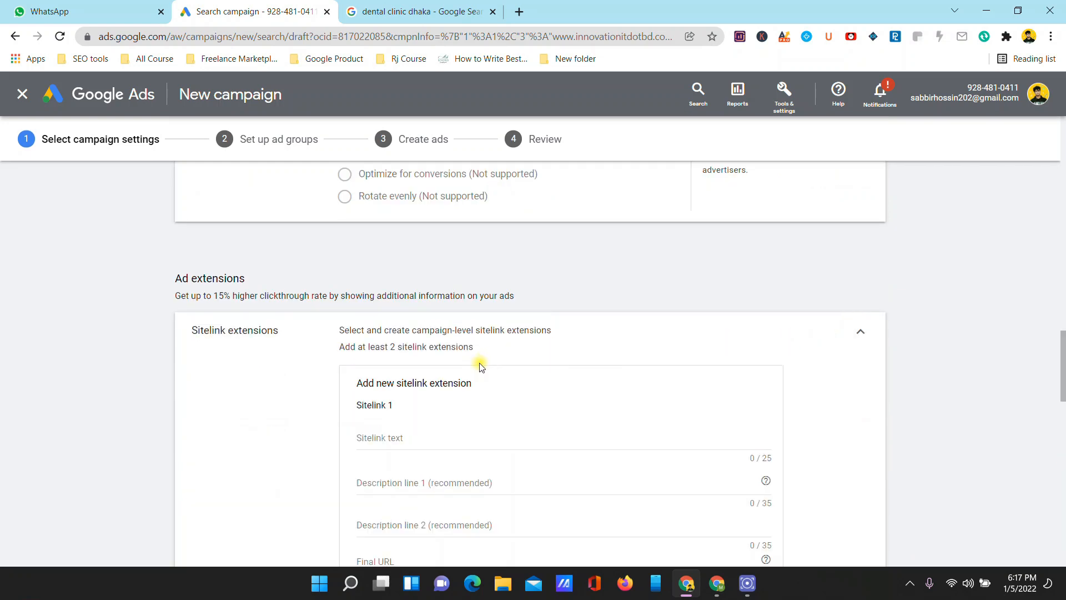
pyautogui.scroll(-18, 914, 283)
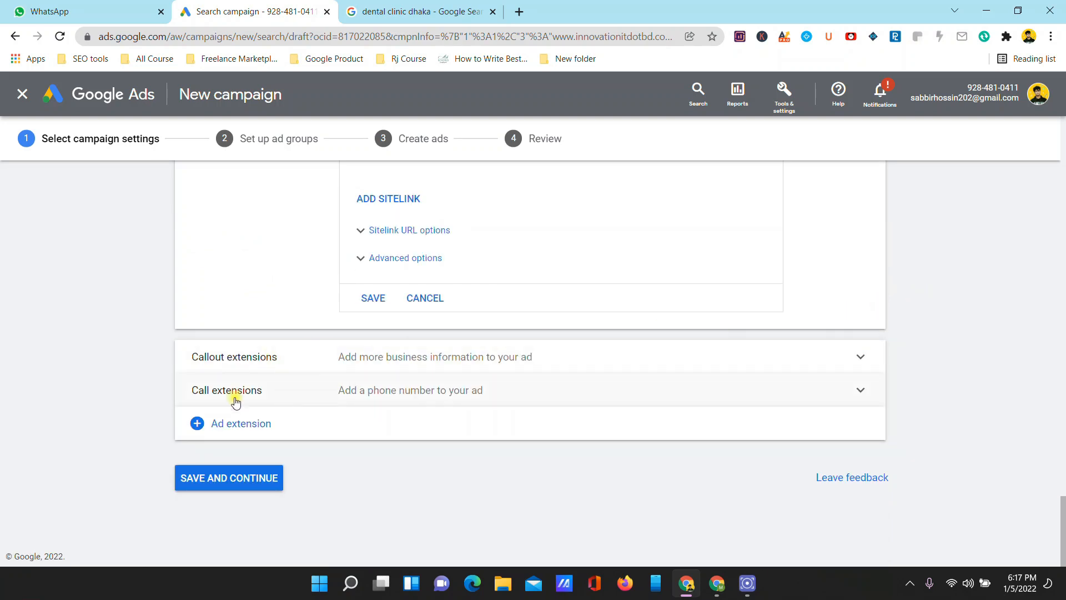
pyautogui.click(256, 482)
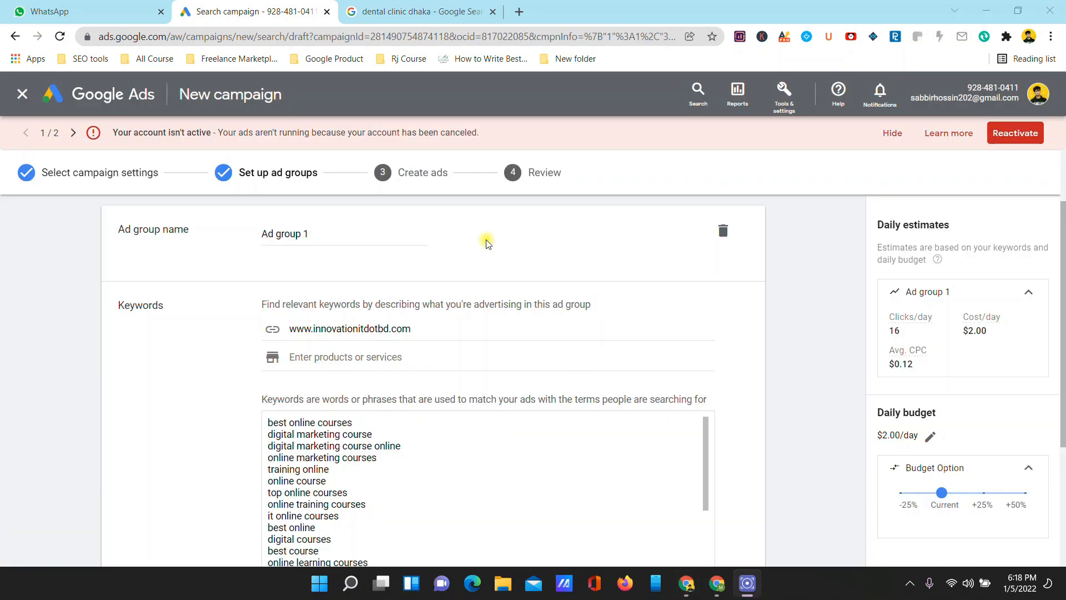
# Step: Hide the inactive account notice and review the ad group's website address and suggested keyword list
pyautogui.scroll(-3, 488, 272)
pyautogui.scroll(3, 488, 272)
pyautogui.click(370, 326)
pyautogui.click(370, 326)
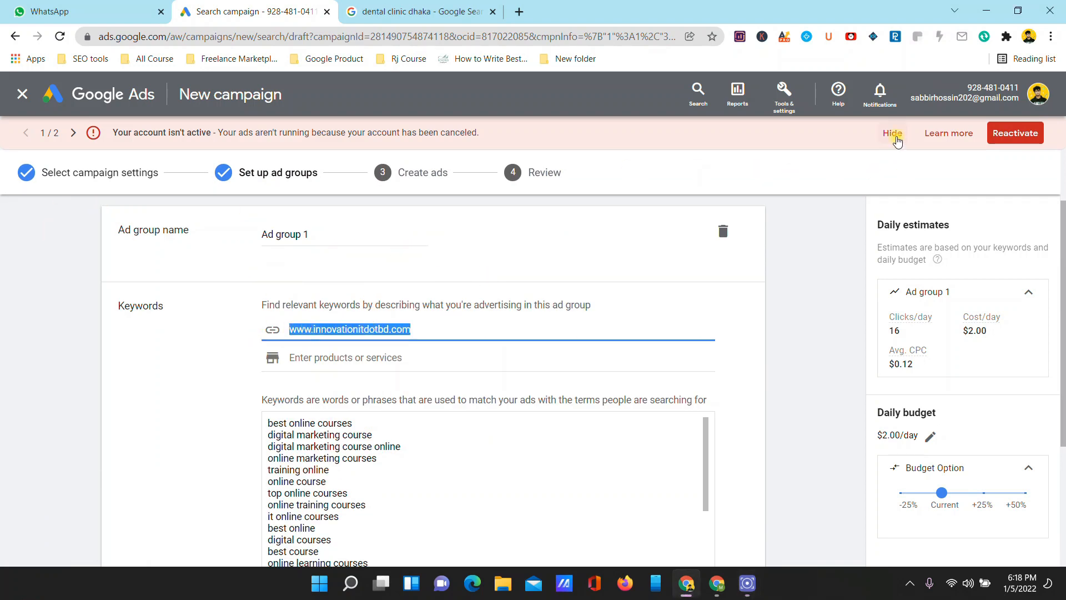
pyautogui.click(892, 134)
pyautogui.scroll(-2, 428, 295)
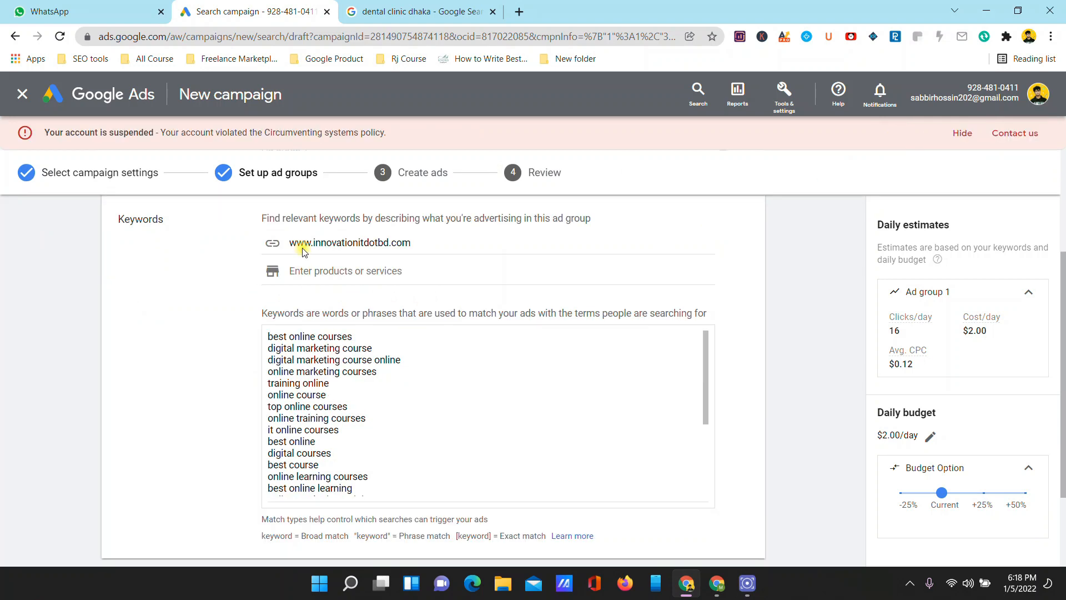
pyautogui.moveTo(269, 335); pyautogui.dragTo(390, 495)
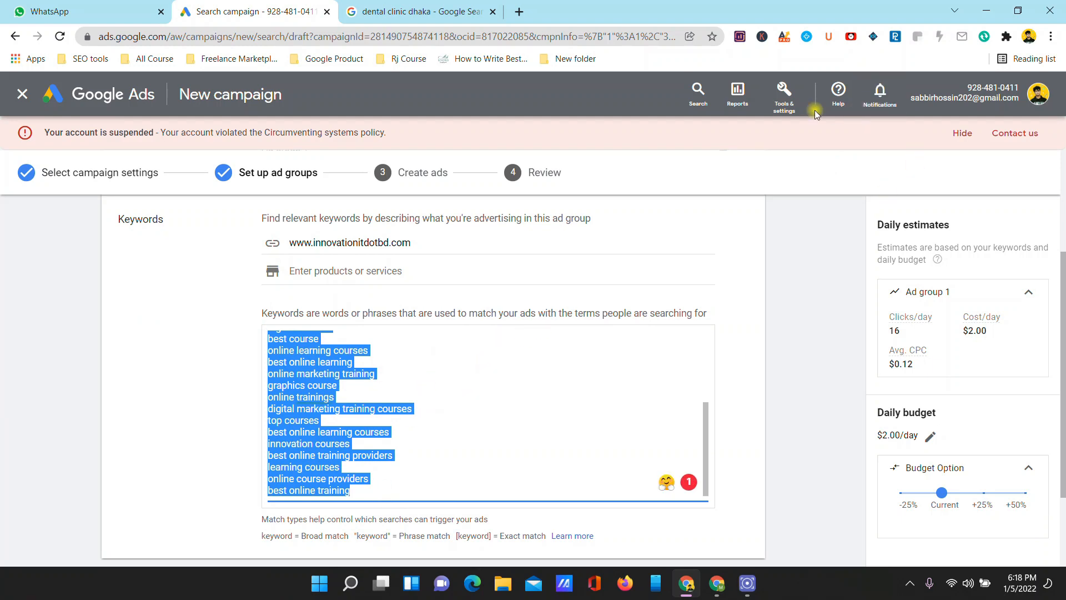
# Step: View the planning tools, including Keyword Planner, without opening one, and hide the remaining account notice
pyautogui.click(784, 96)
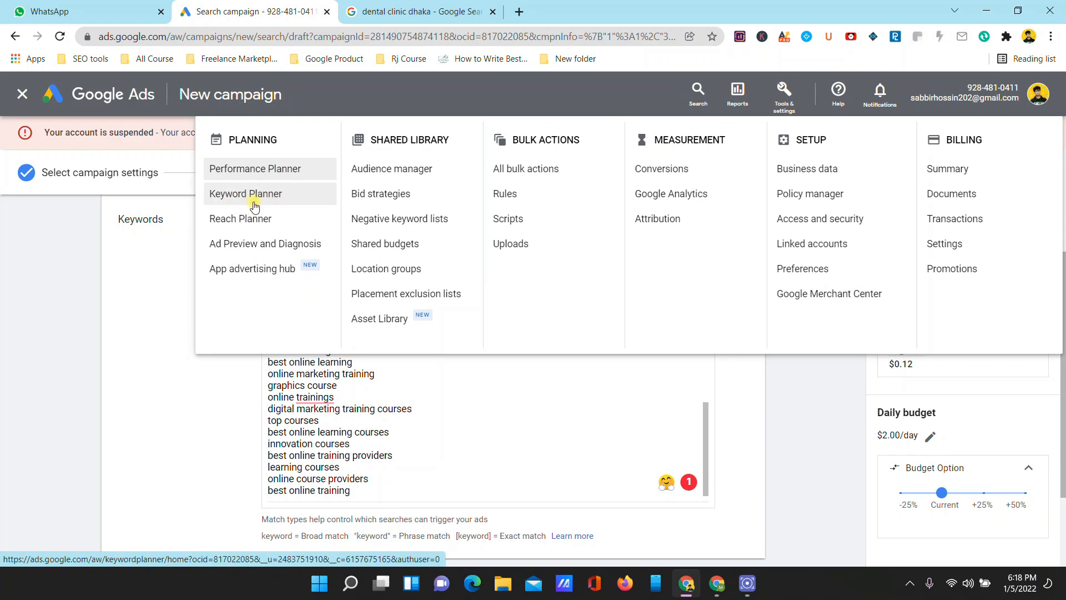
pyautogui.click(829, 372)
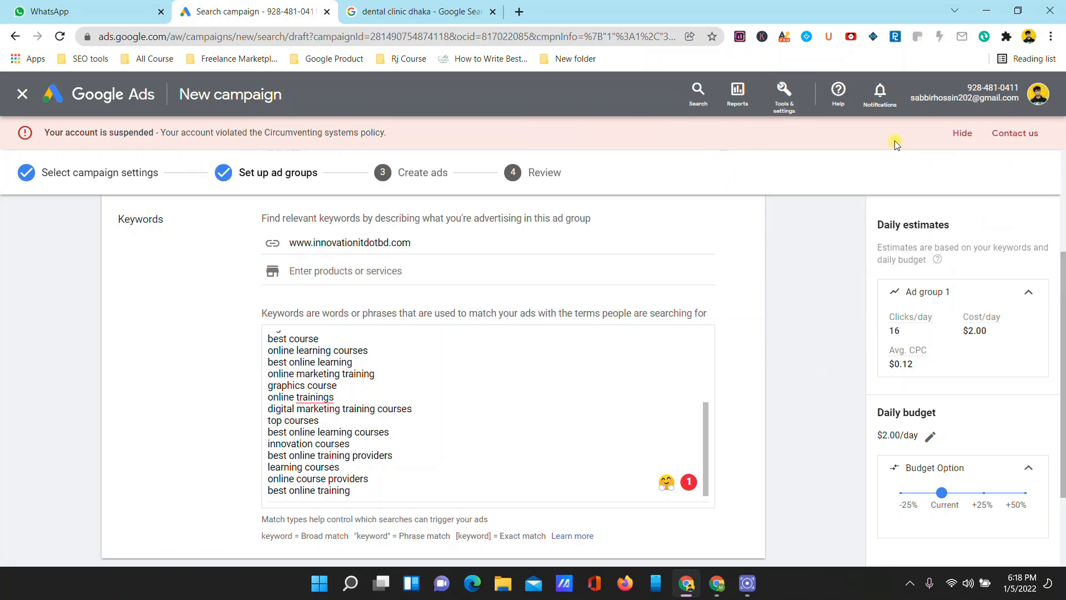
pyautogui.click(964, 134)
pyautogui.scroll(-2, 475, 281)
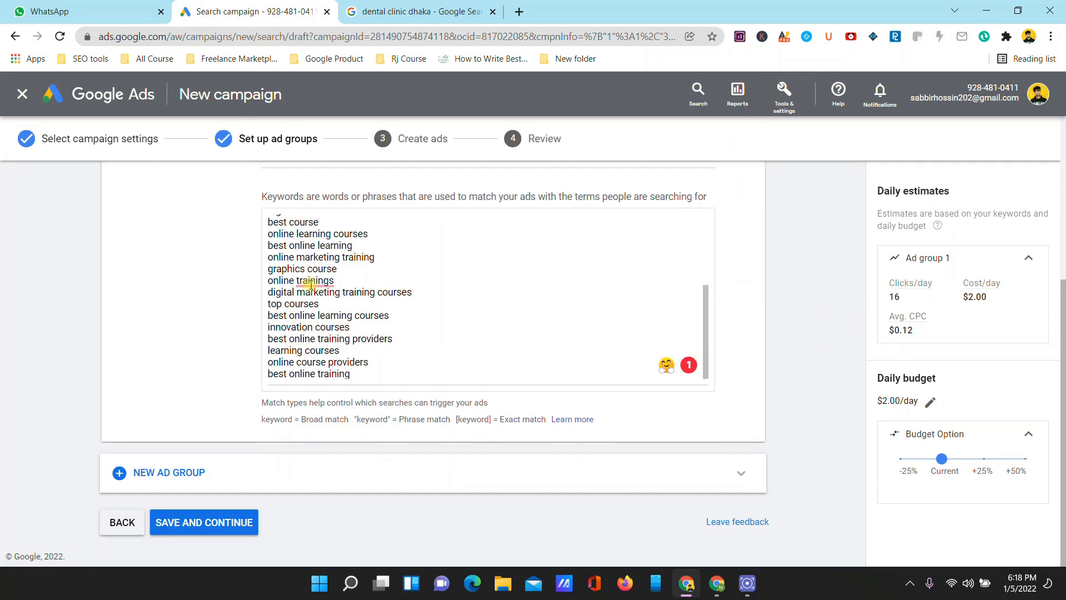
# Step: Review the keyword list and the products or services field, and save the ad group to continue to ad creation
pyautogui.click(299, 292)
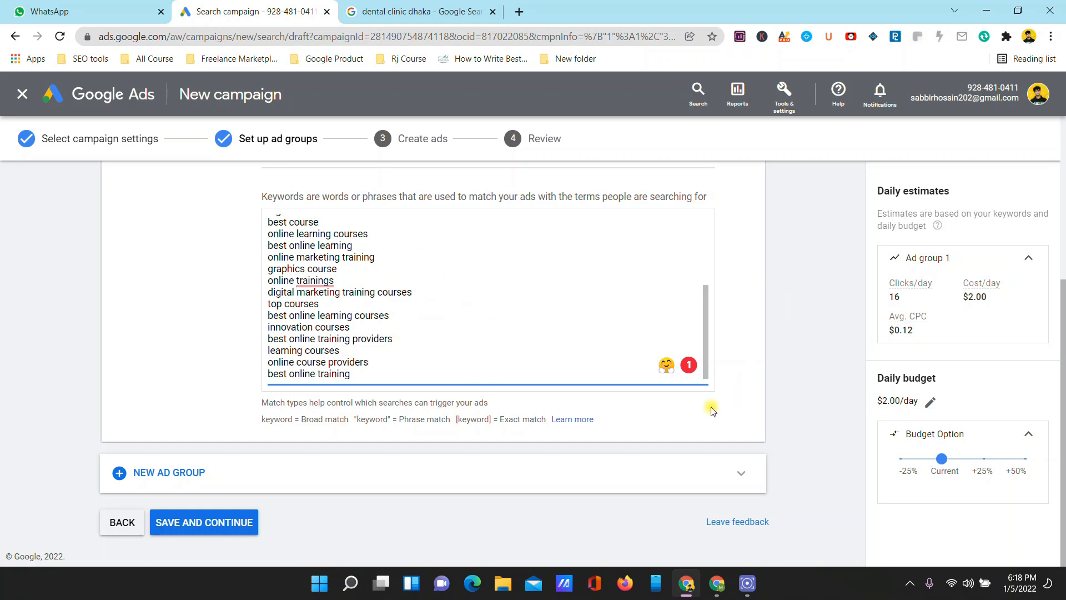
pyautogui.scroll(2, 385, 416)
pyautogui.scroll(3, 349, 349)
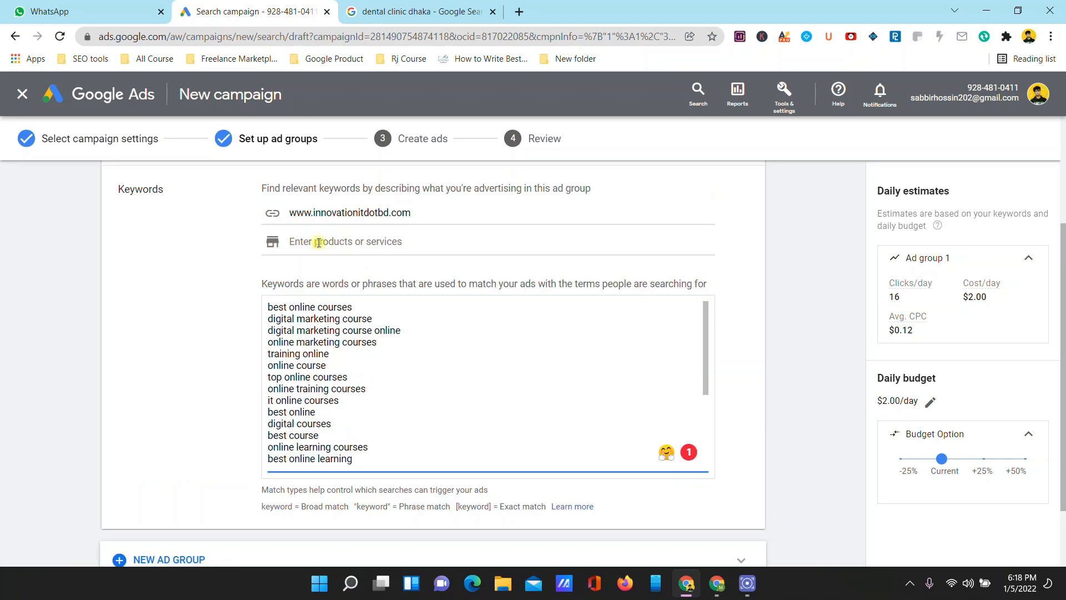
pyautogui.scroll(-3, 276, 325)
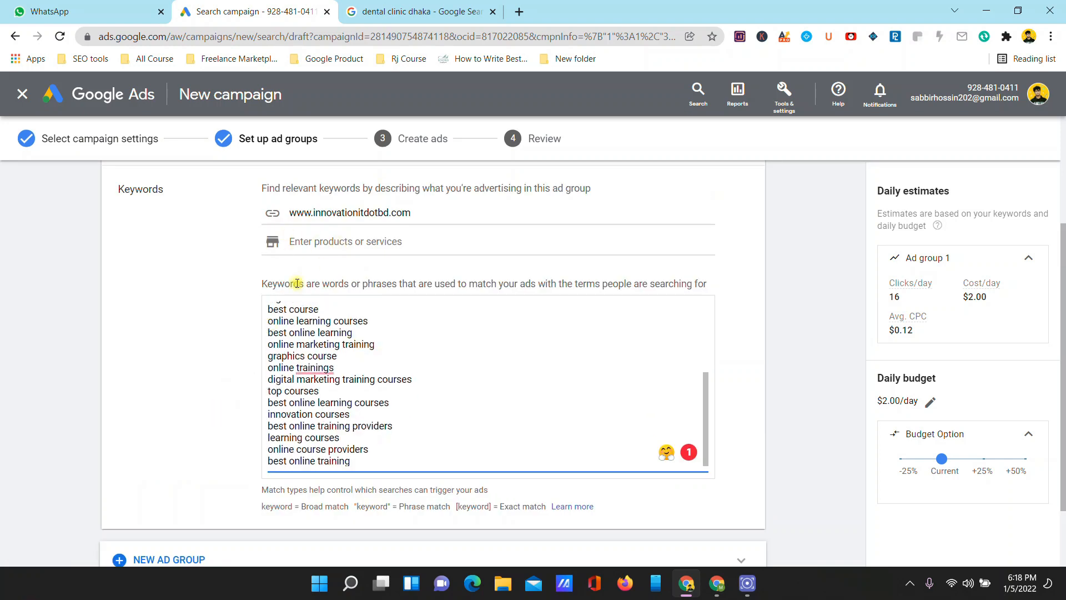
pyautogui.click(332, 238)
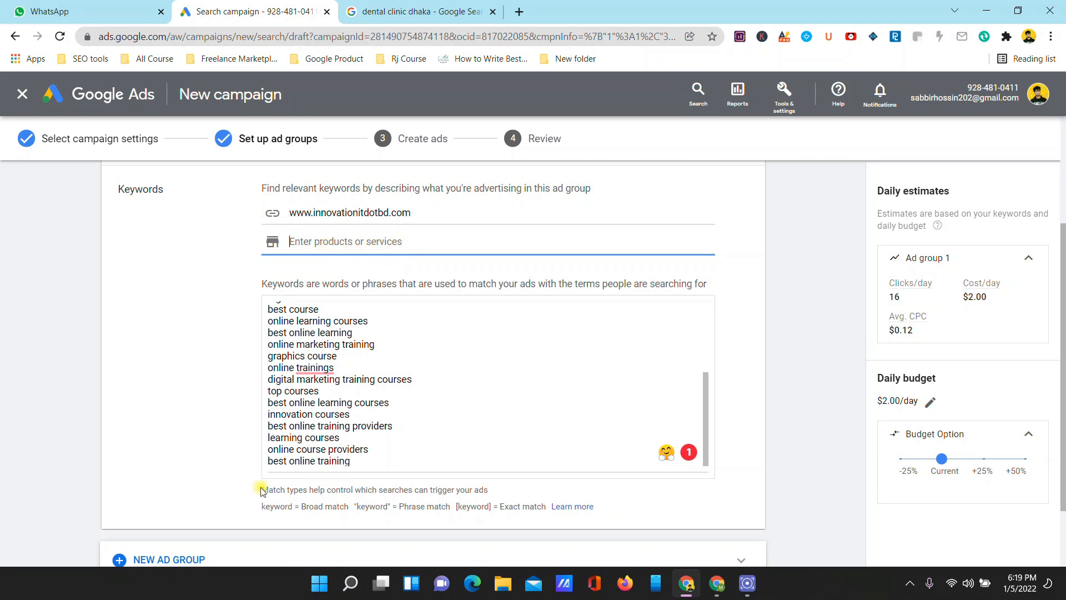
pyautogui.scroll(-2, 236, 512)
pyautogui.click(214, 525)
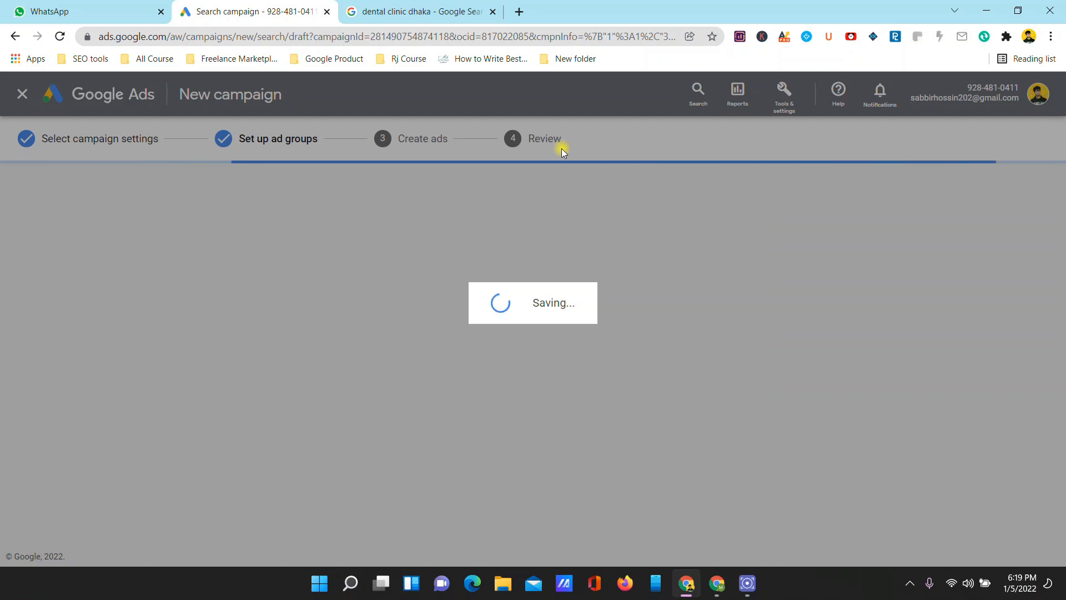
# Step: Review the ad creation page, including the ad strength suggestions, final URL, display path and headlines
pyautogui.scroll(-3, 375, 336)
pyautogui.scroll(-6, 608, 298)
pyautogui.scroll(10, 750, 342)
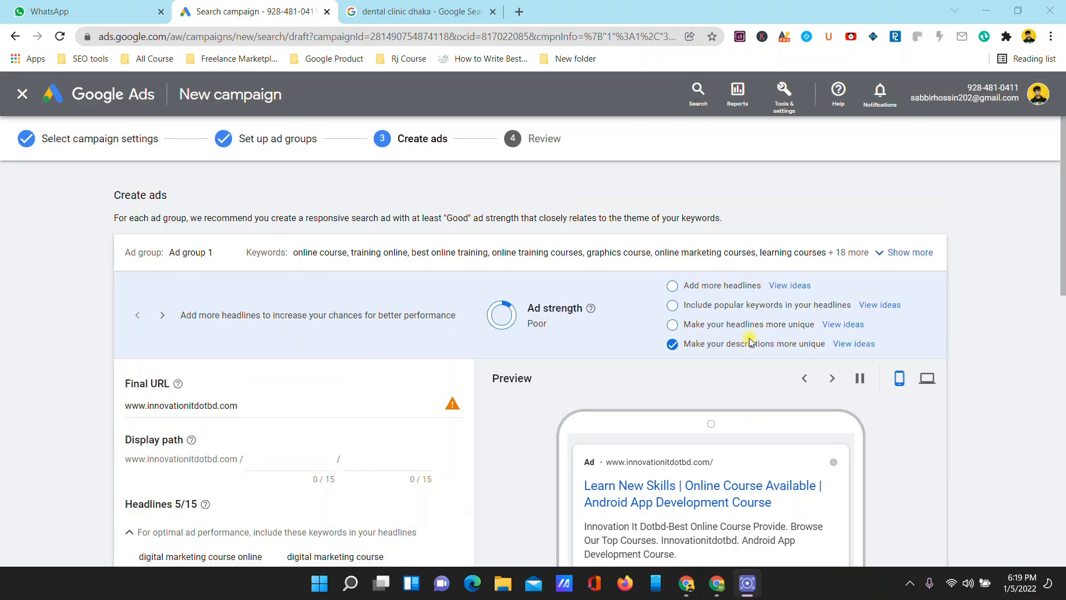
pyautogui.scroll(-2, 355, 281)
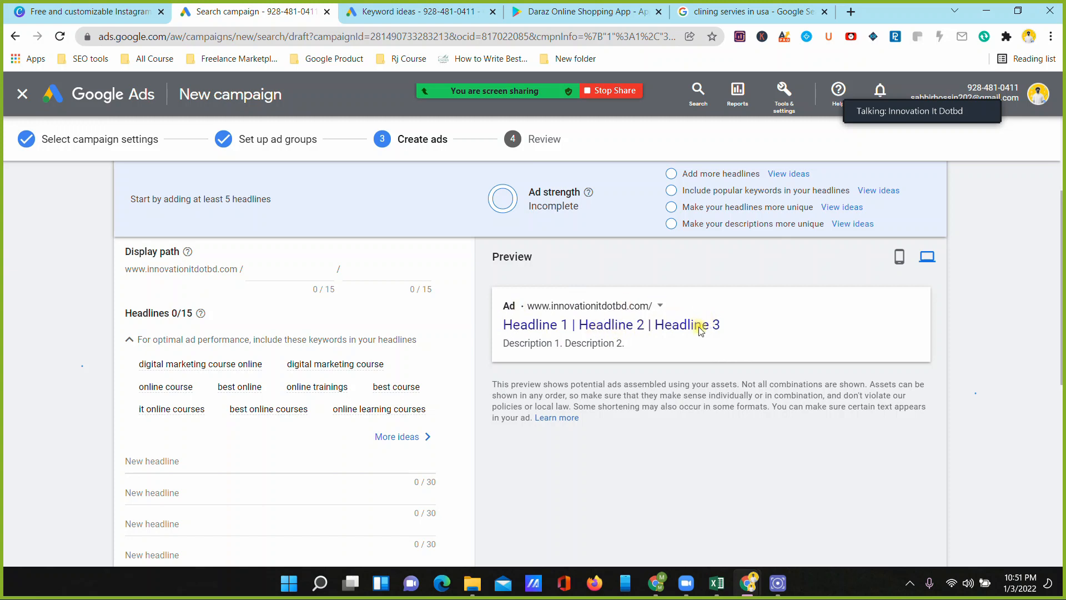
# Step: Switch the ad preview to mobile and view the cleaning services ads in the Google search results for comparison
pyautogui.click(898, 256)
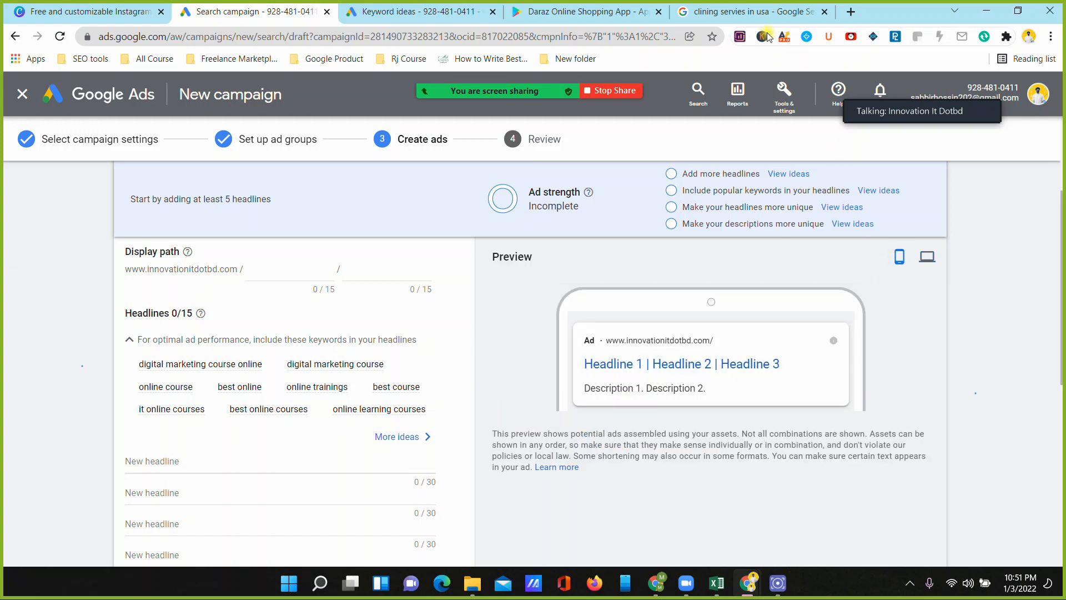
pyautogui.click(763, 17)
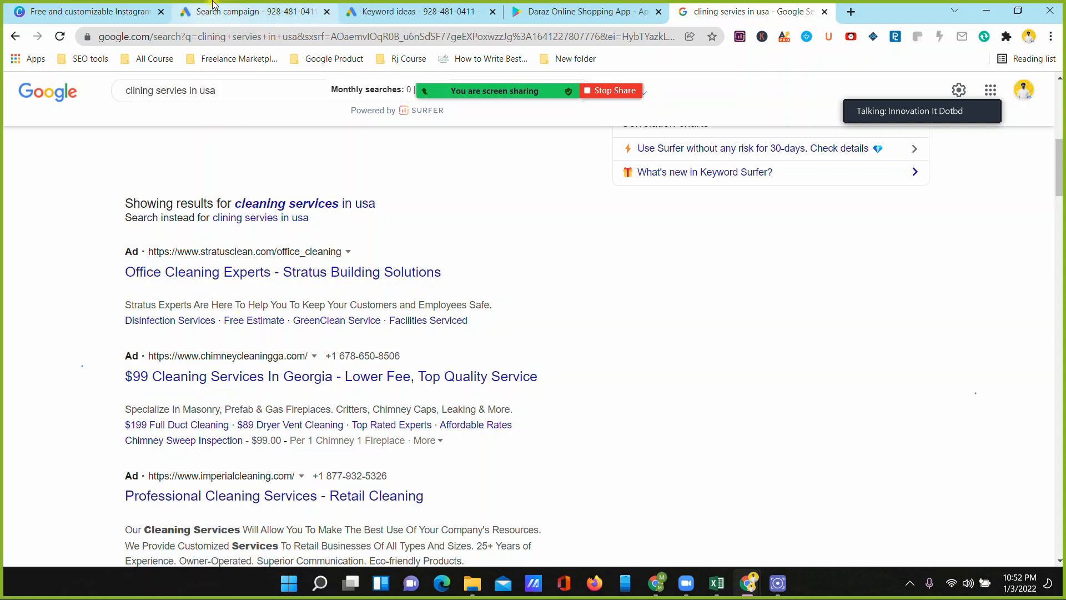
pyautogui.click(220, 19)
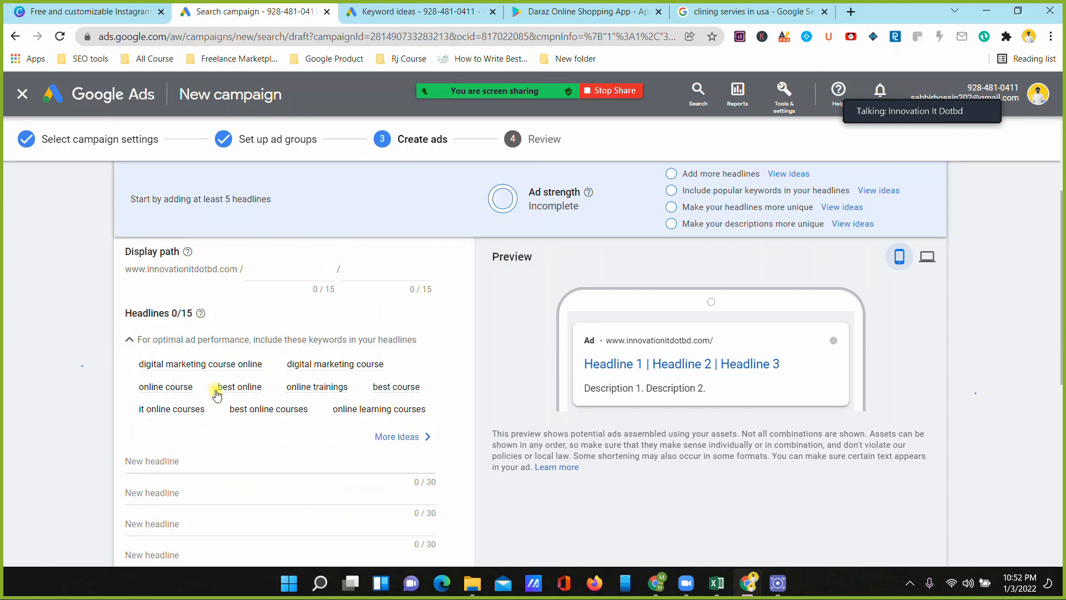
# Step: Enter "digital marketing training" as the ad's first headline, ignoring the suggested headline ideas
pyautogui.click(172, 464)
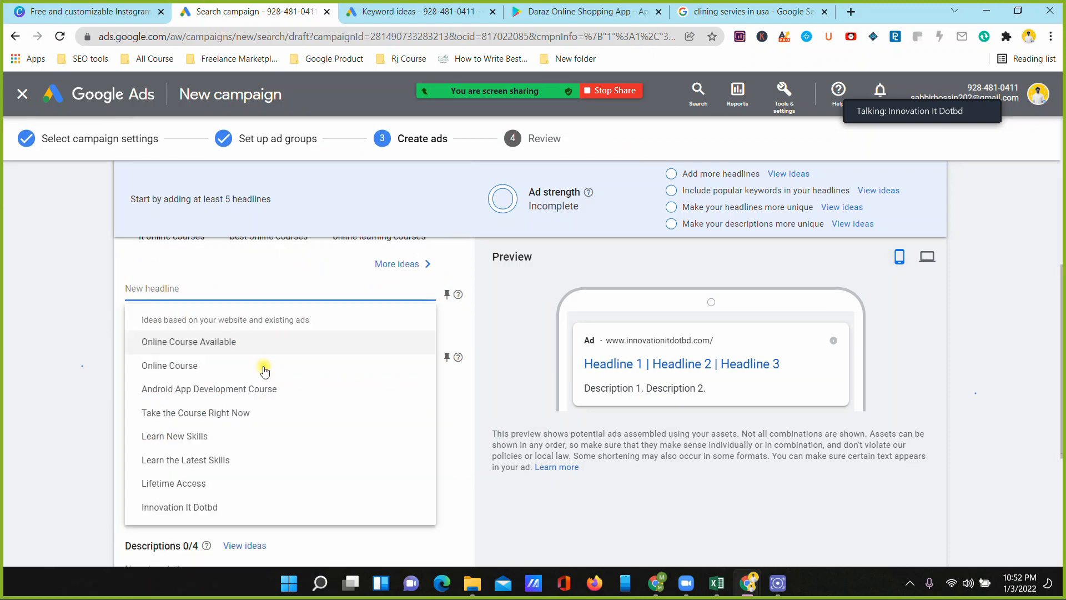
pyautogui.click(210, 282)
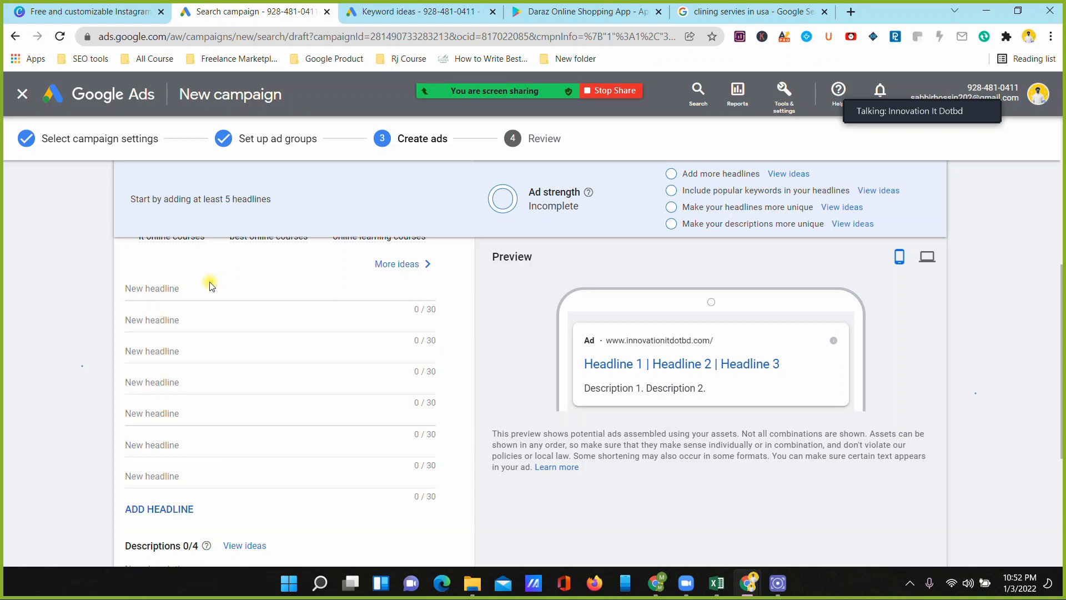
pyautogui.write('digital marketing training')
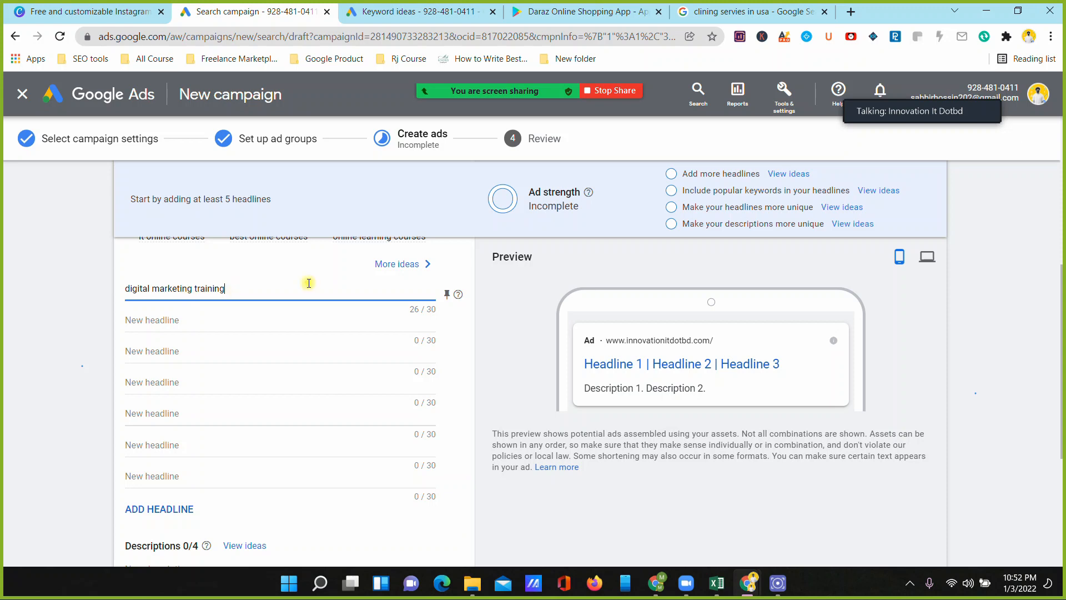
pyautogui.click(491, 300)
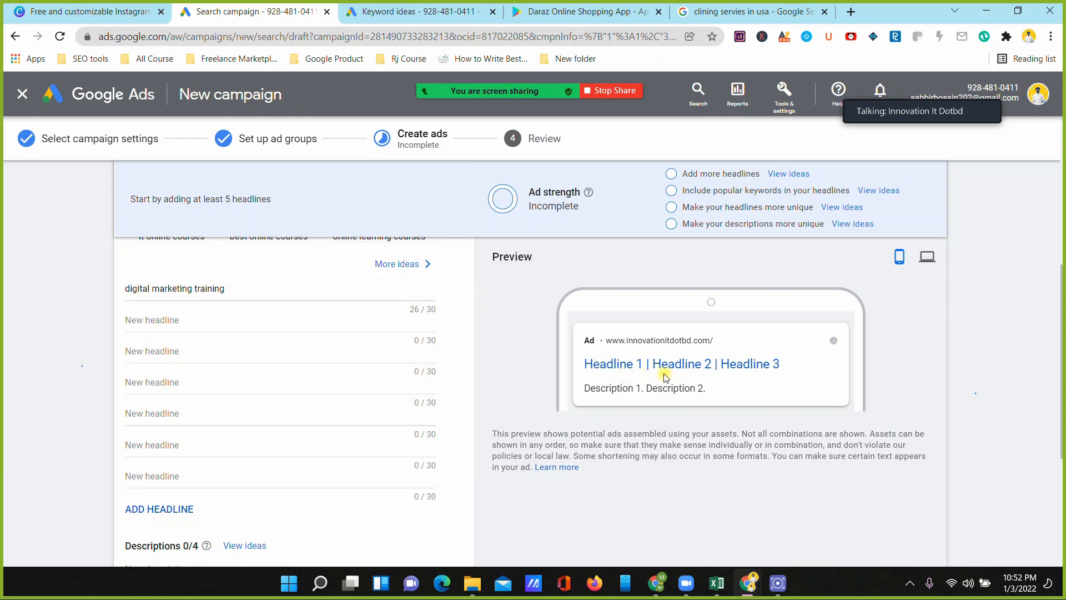
pyautogui.scroll(-4, 694, 367)
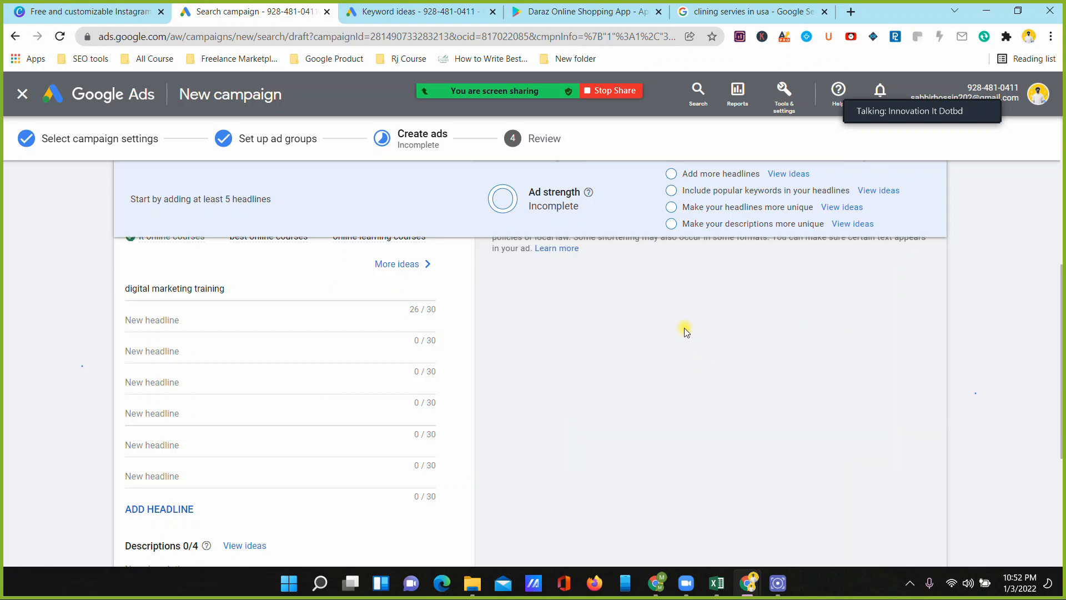
# Step: Enter "free course" as the ad's second headline
pyautogui.scroll(5, 708, 331)
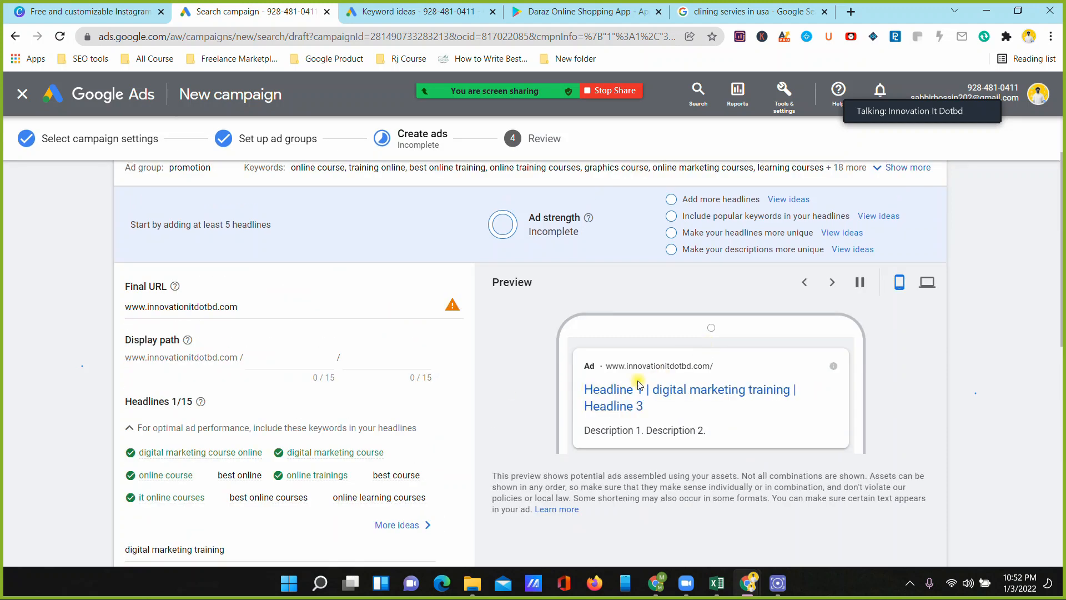
pyautogui.scroll(-2, 599, 389)
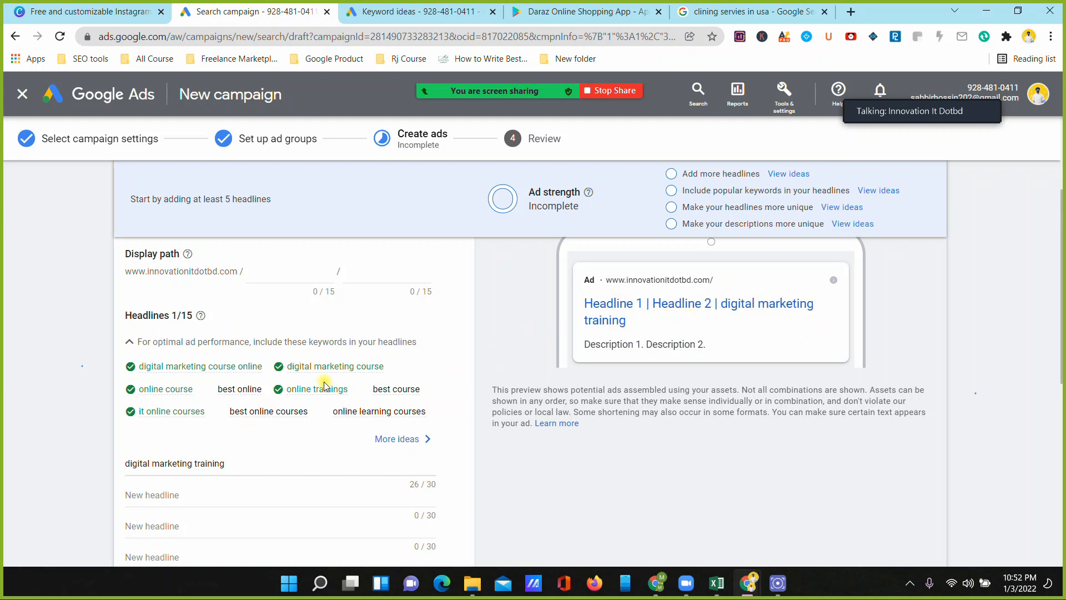
pyautogui.scroll(-3, 324, 383)
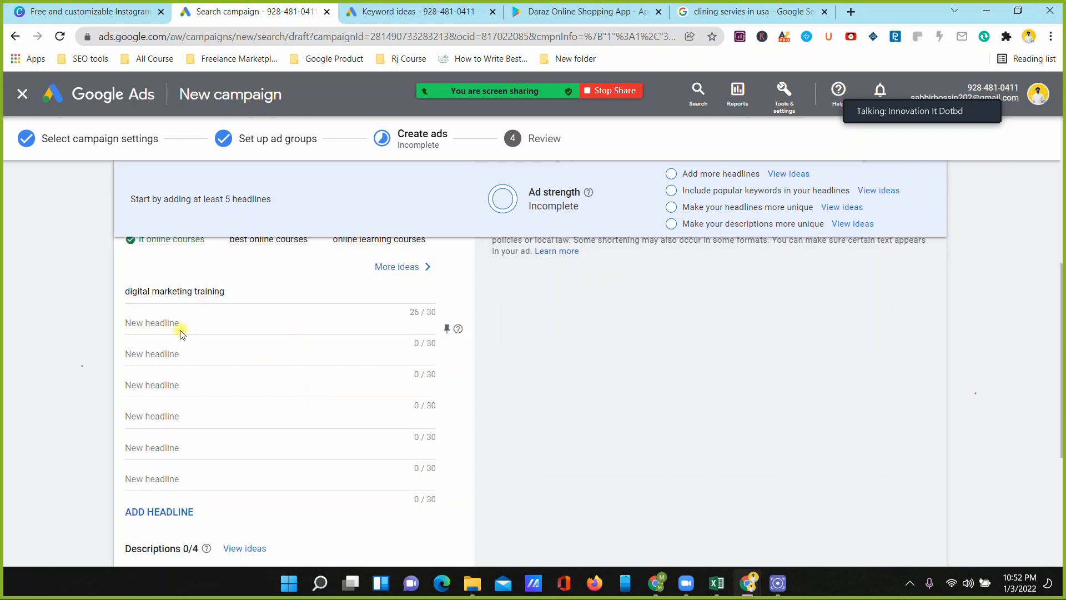
pyautogui.click(177, 323)
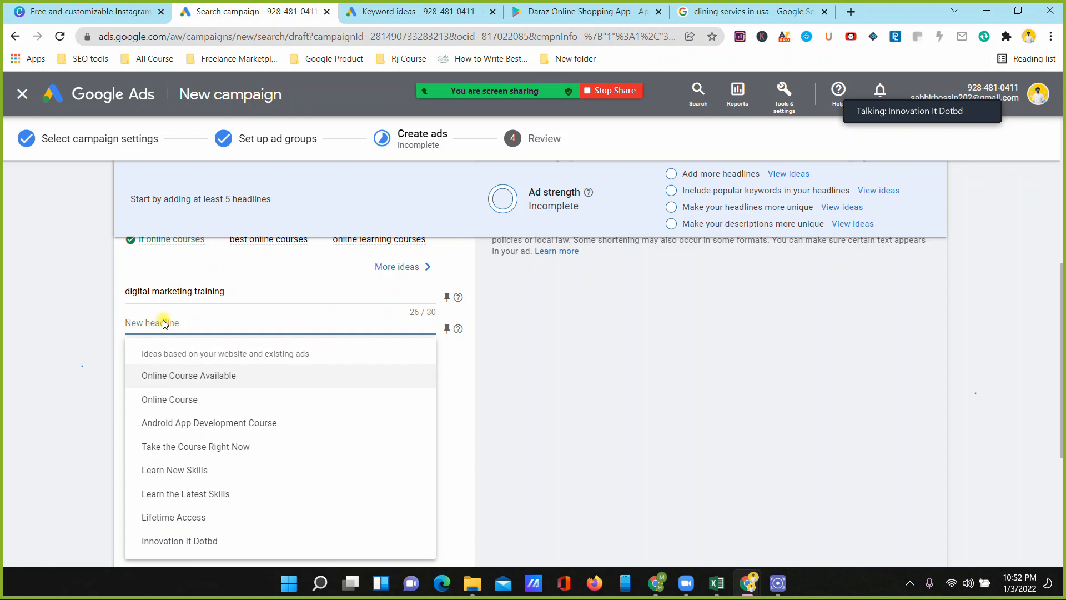
pyautogui.write('free co')
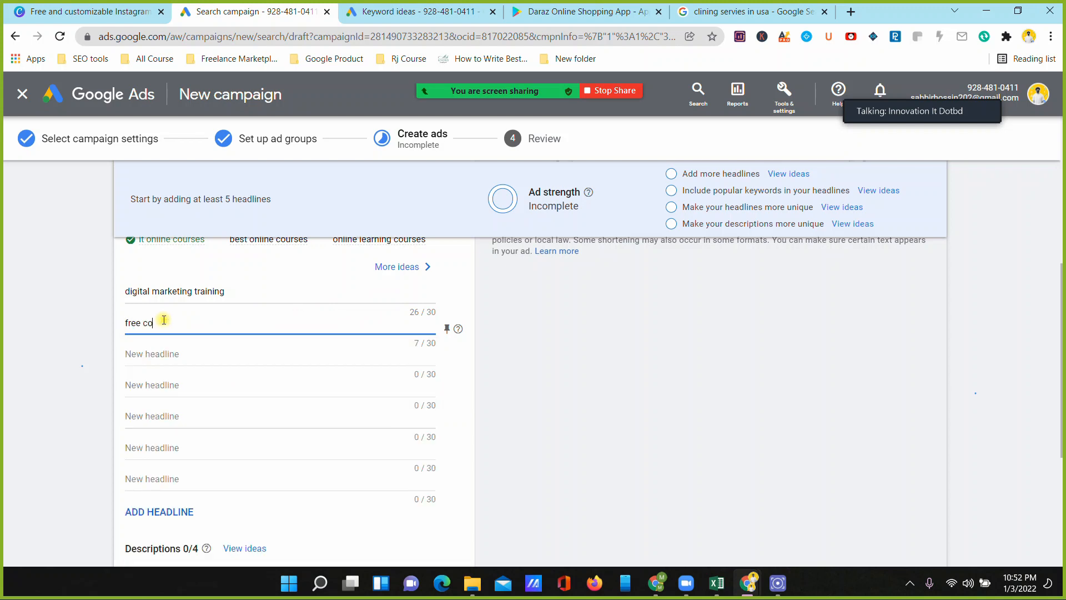
pyautogui.click(481, 385)
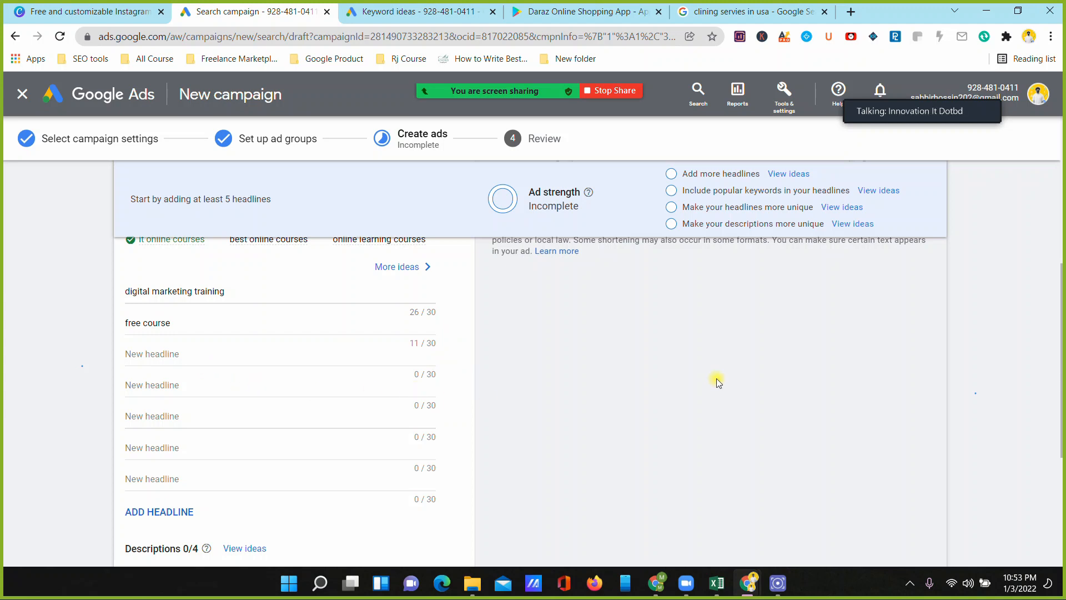
# Step: Add the suggested idea "Online Course" as the third headline and check the headline combination in the mobile ad preview
pyautogui.scroll(6, 717, 378)
pyautogui.scroll(-3, 722, 377)
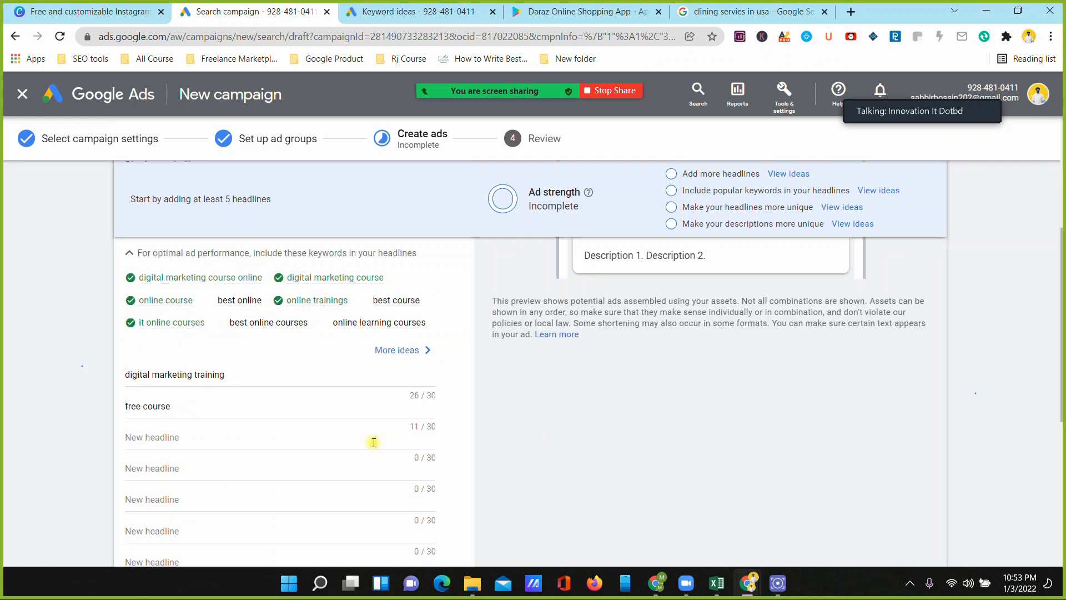
pyautogui.scroll(-3, 207, 410)
pyautogui.click(173, 355)
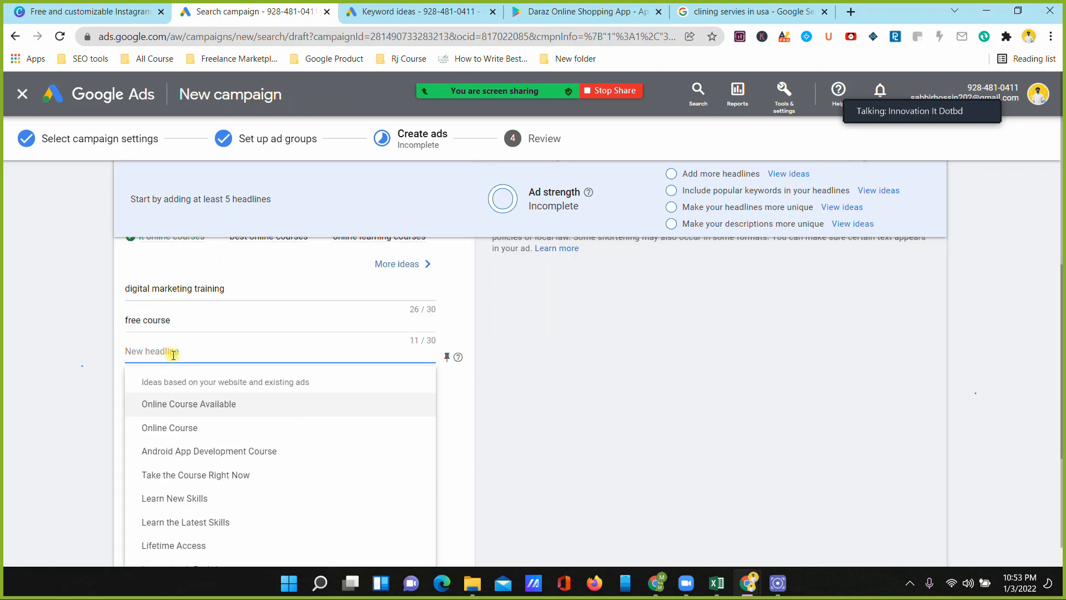
pyautogui.click(165, 429)
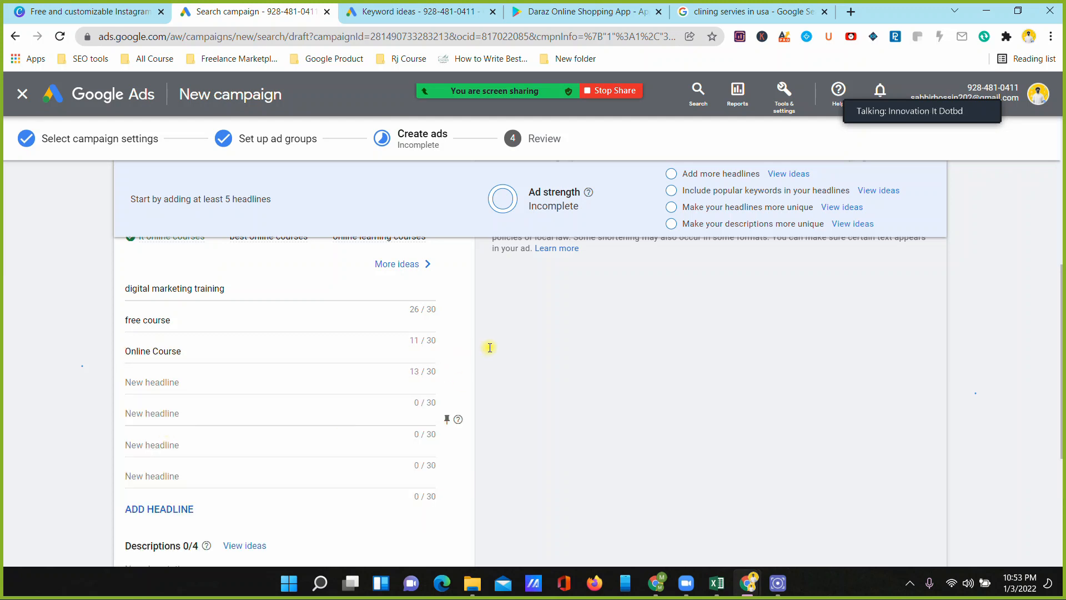
pyautogui.scroll(5, 671, 395)
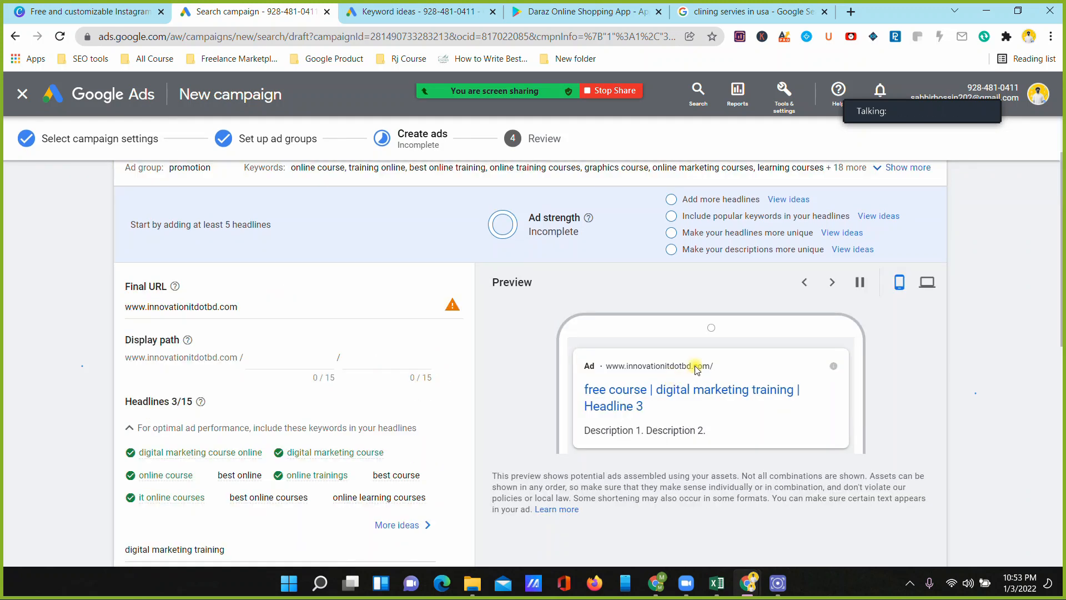
pyautogui.scroll(-2, 697, 369)
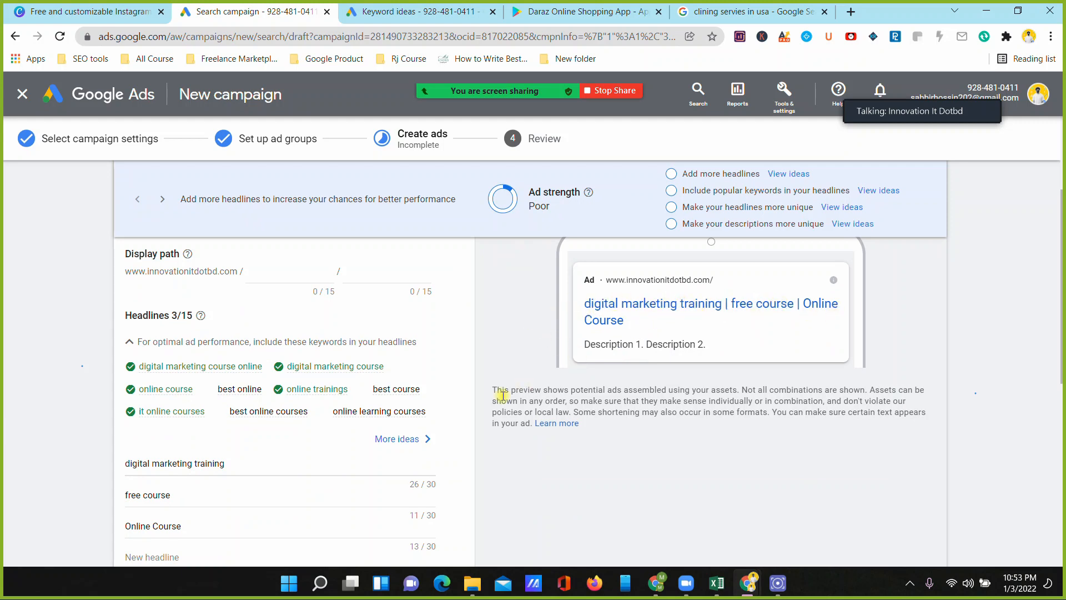
# Step: Examine the descriptions of the cleaning services ads in the Google search results, highlighting the Professional Cleaning Services description, and return to the campaign
pyautogui.click(729, 11)
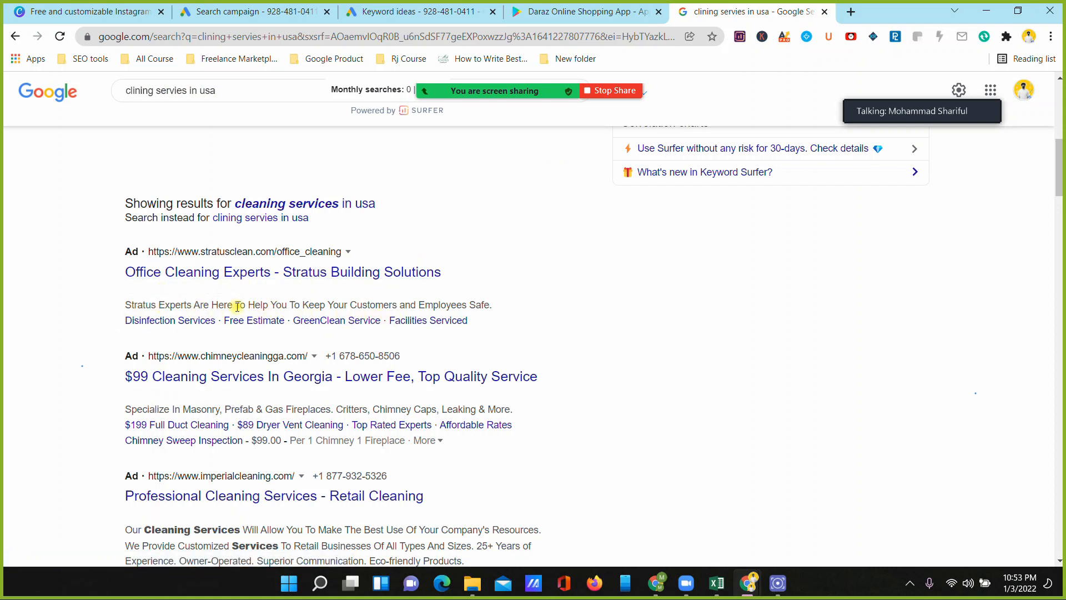
pyautogui.scroll(-2, 296, 307)
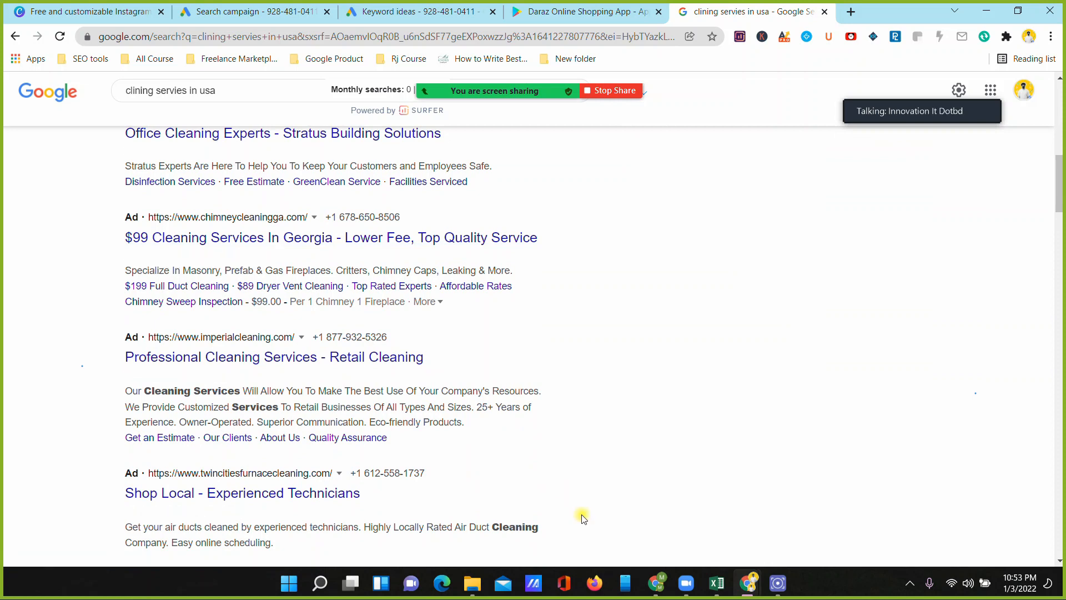
pyautogui.moveTo(126, 390); pyautogui.dragTo(464, 423)
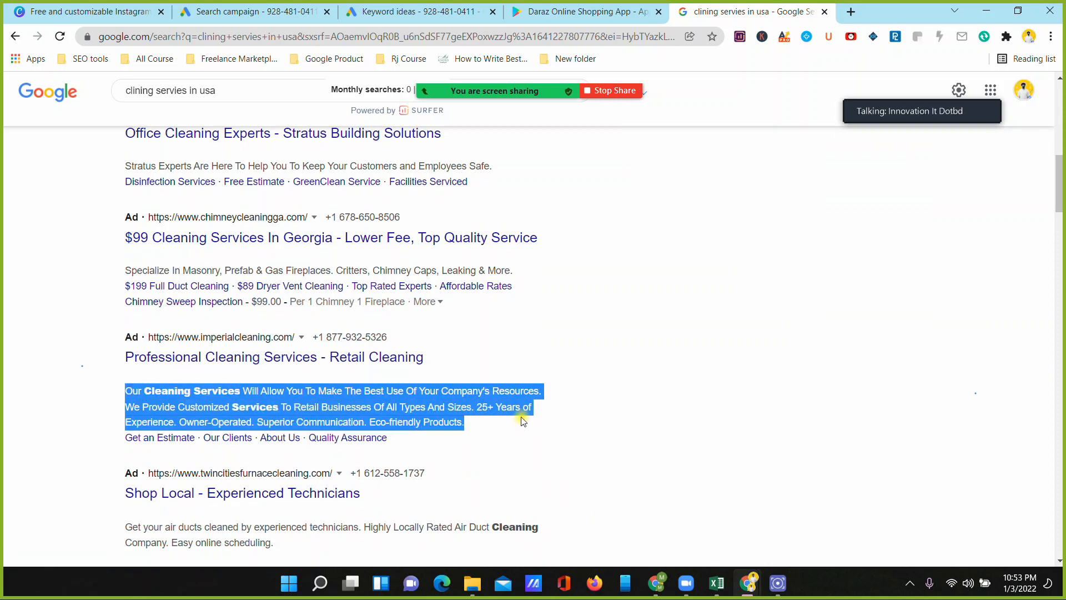
pyautogui.rightClick(444, 410)
pyautogui.click(480, 234)
pyautogui.click(253, 11)
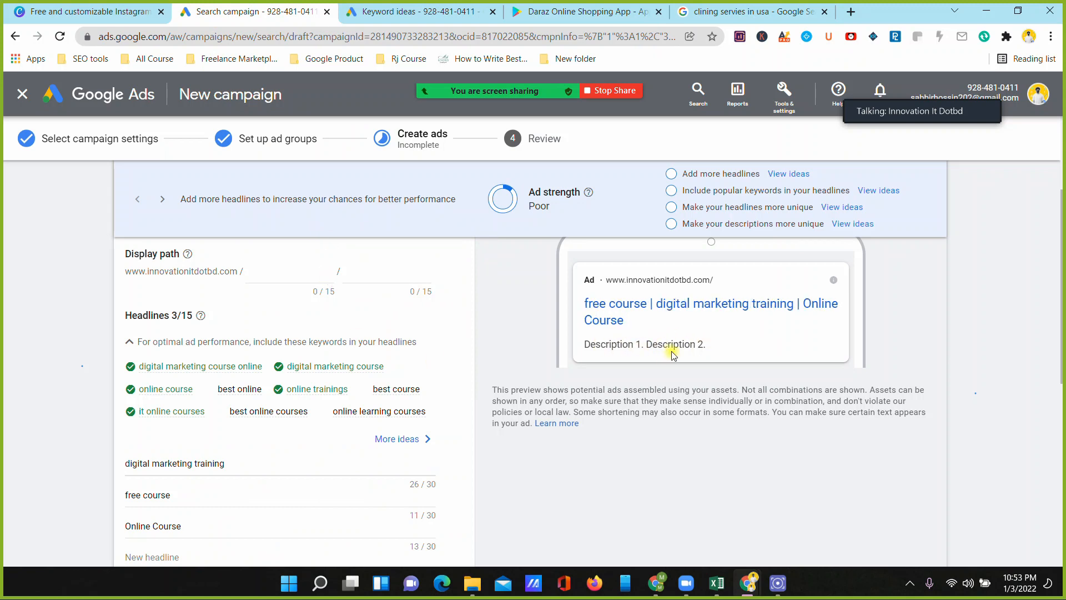
# Step: Add the suggested descriptions "Innovation It Dotbd - Innovation It Dotbd-Best Online Course Provide" and "Browse Our Top Courses. Innovationitdotbd. Android App Development Course"
pyautogui.scroll(-6, 294, 399)
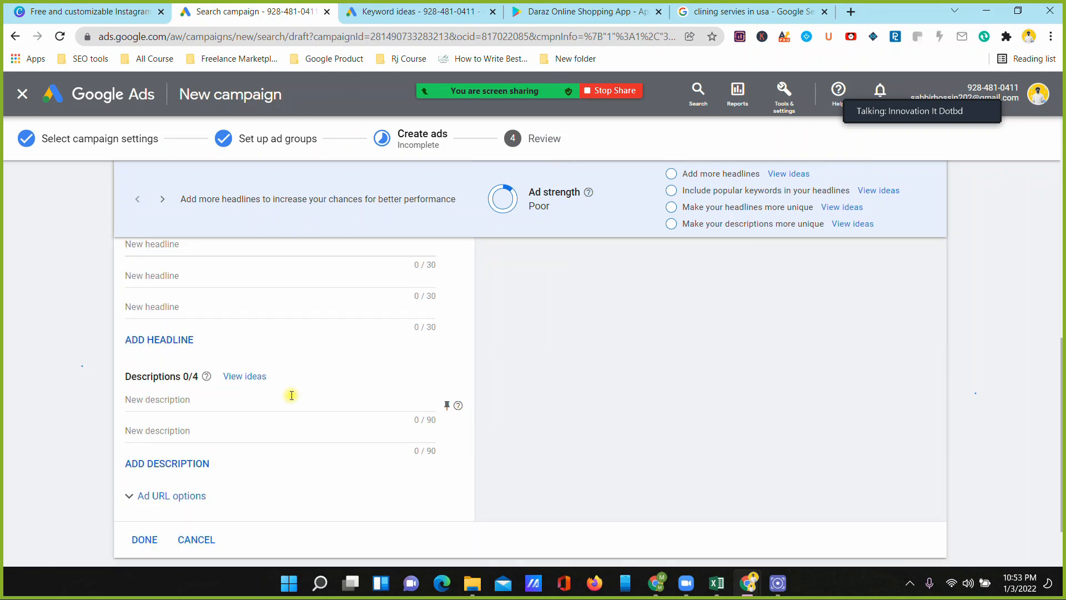
pyautogui.click(149, 397)
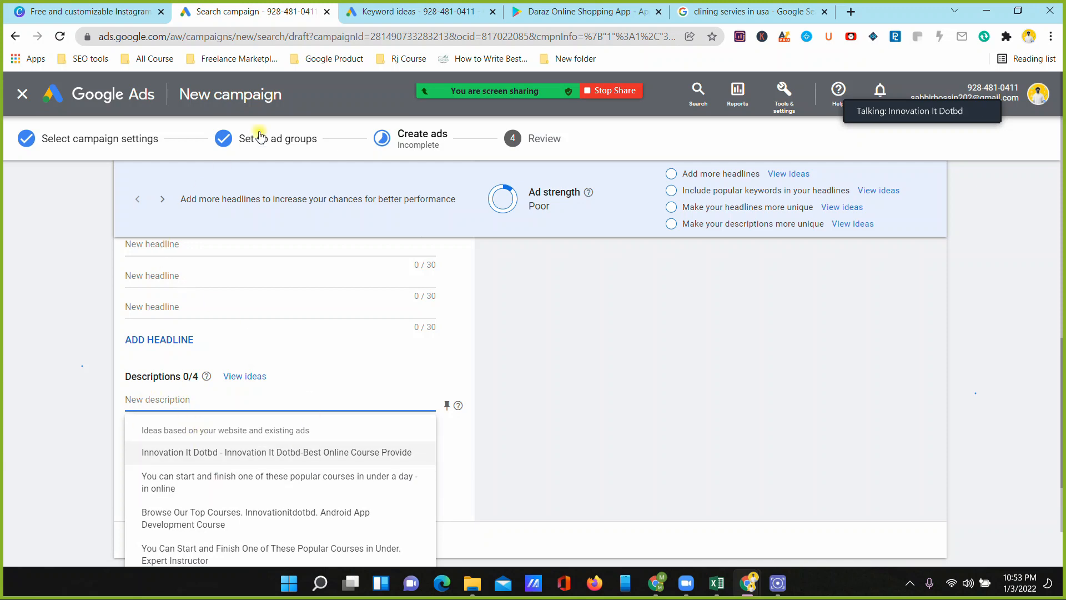
pyautogui.click(203, 458)
pyautogui.click(189, 436)
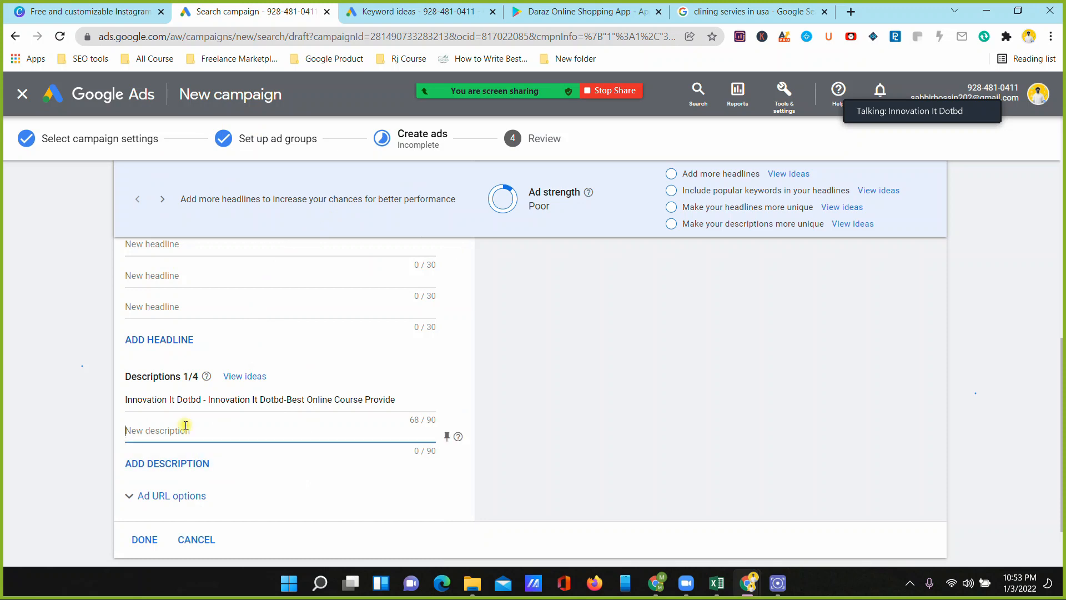
pyautogui.click(199, 528)
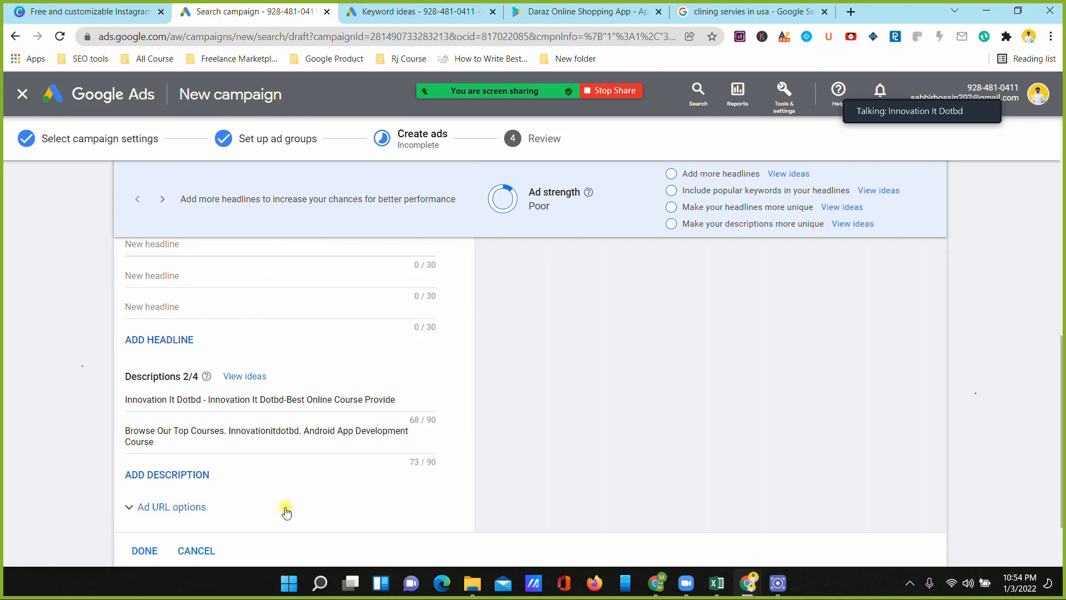
pyautogui.scroll(5, 704, 365)
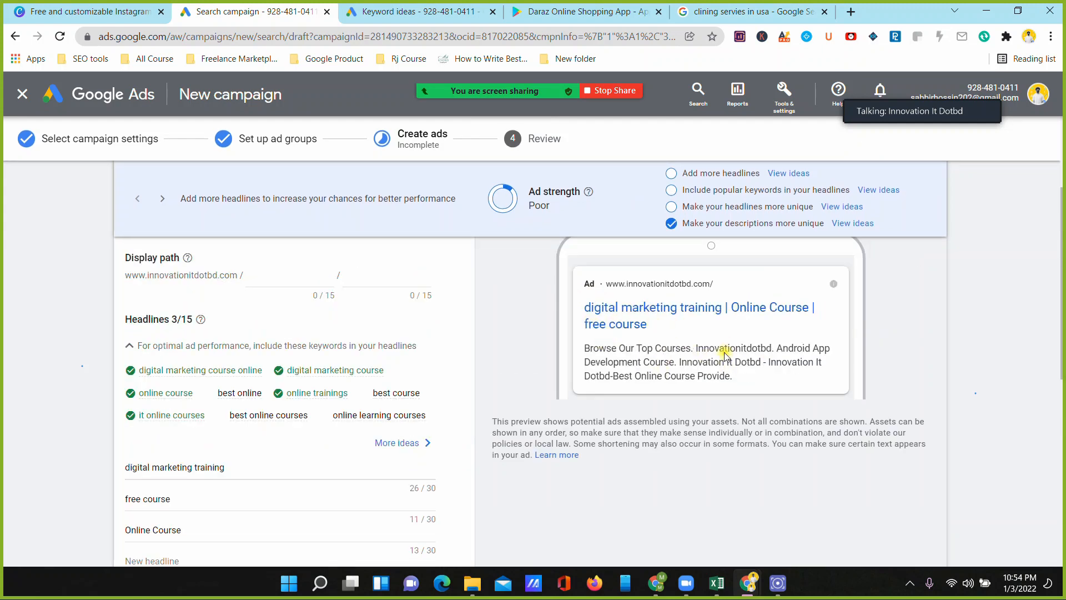
# Step: Compare the ad preview with the search query, titles, descriptions and links of the cleaning services ads in the Google results
pyautogui.click(721, 11)
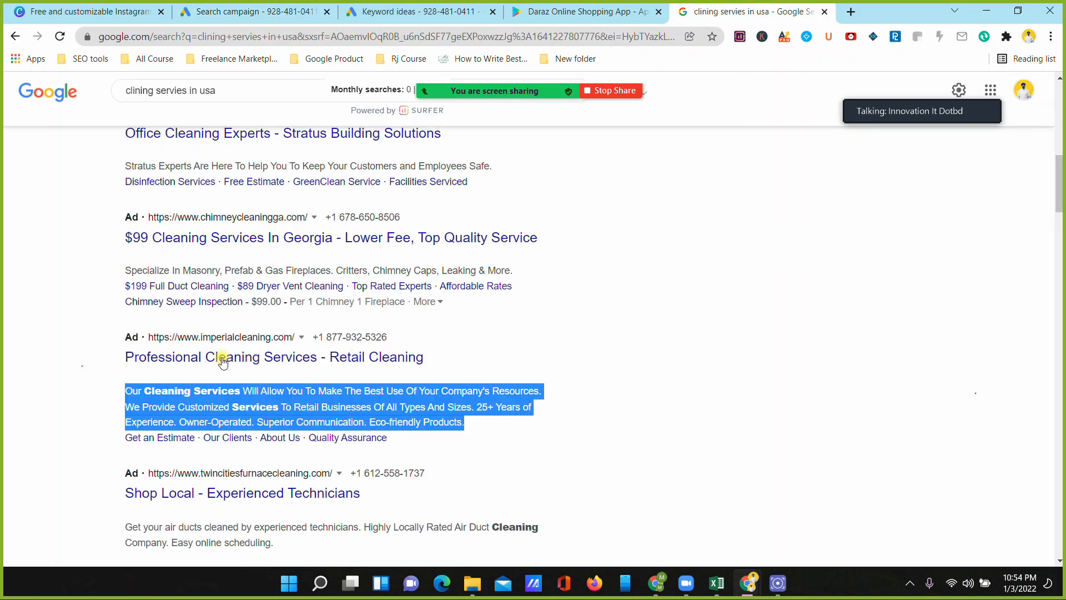
pyautogui.scroll(4, 418, 342)
pyautogui.scroll(5, 419, 345)
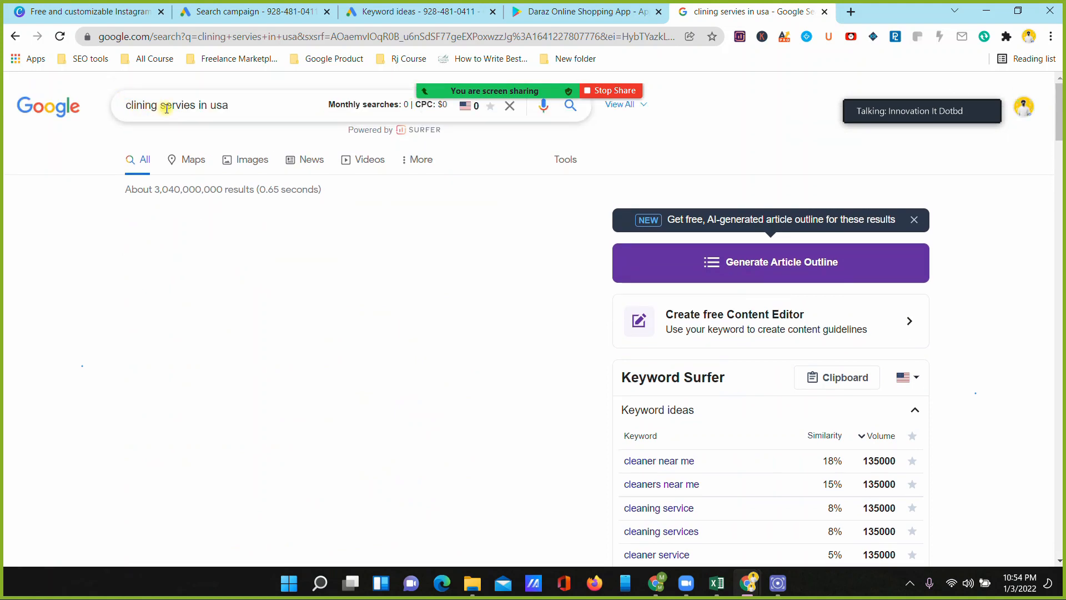
pyautogui.scroll(-8, 348, 210)
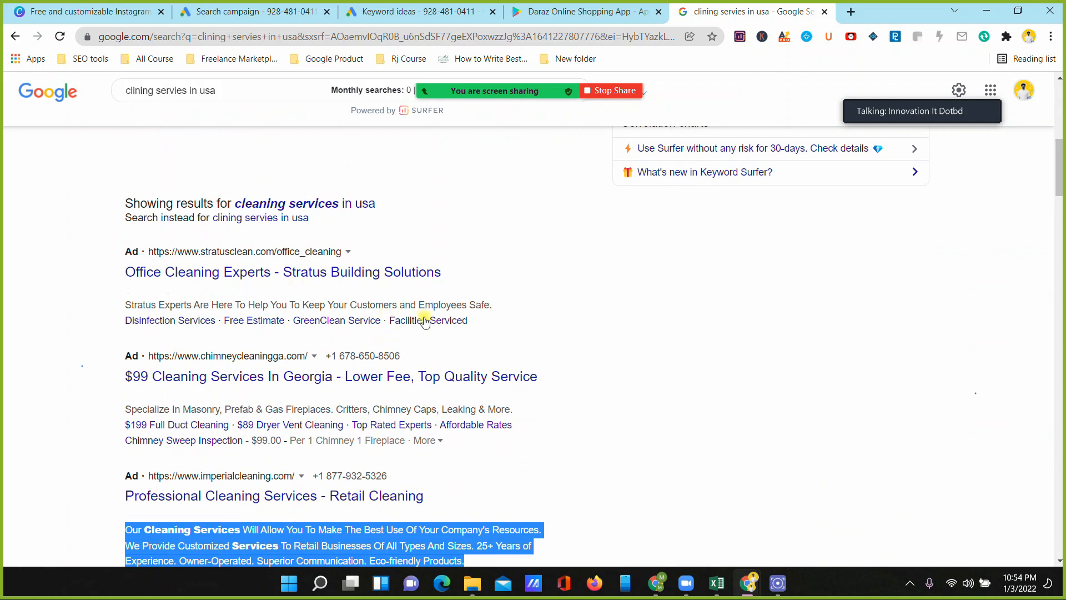
pyautogui.click(642, 283)
pyautogui.scroll(2, 333, 334)
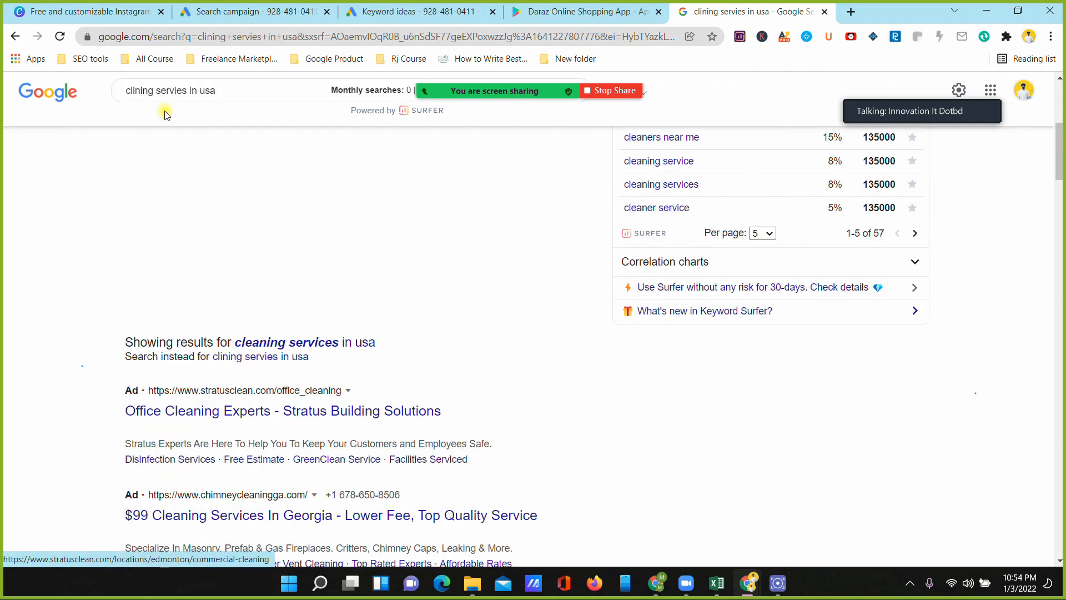
pyautogui.scroll(-1, 342, 333)
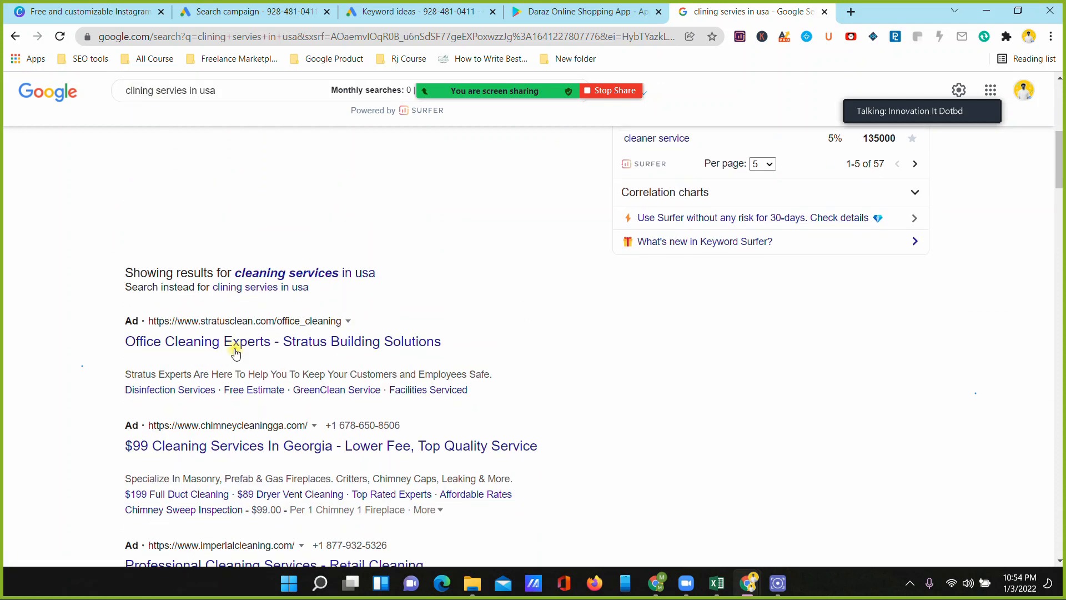
pyautogui.scroll(-1, 229, 294)
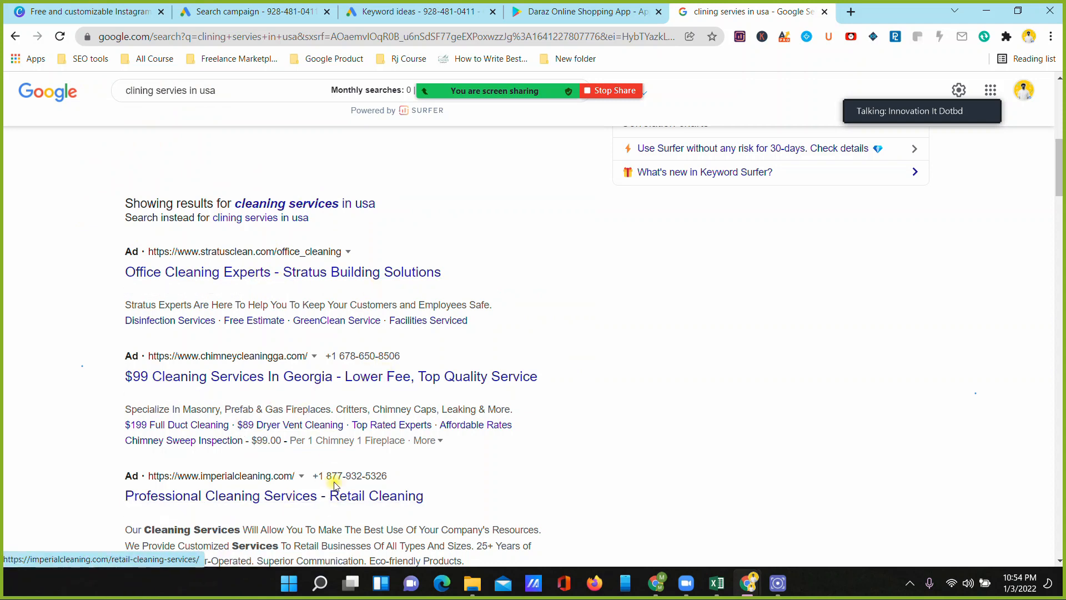
pyautogui.click(234, 5)
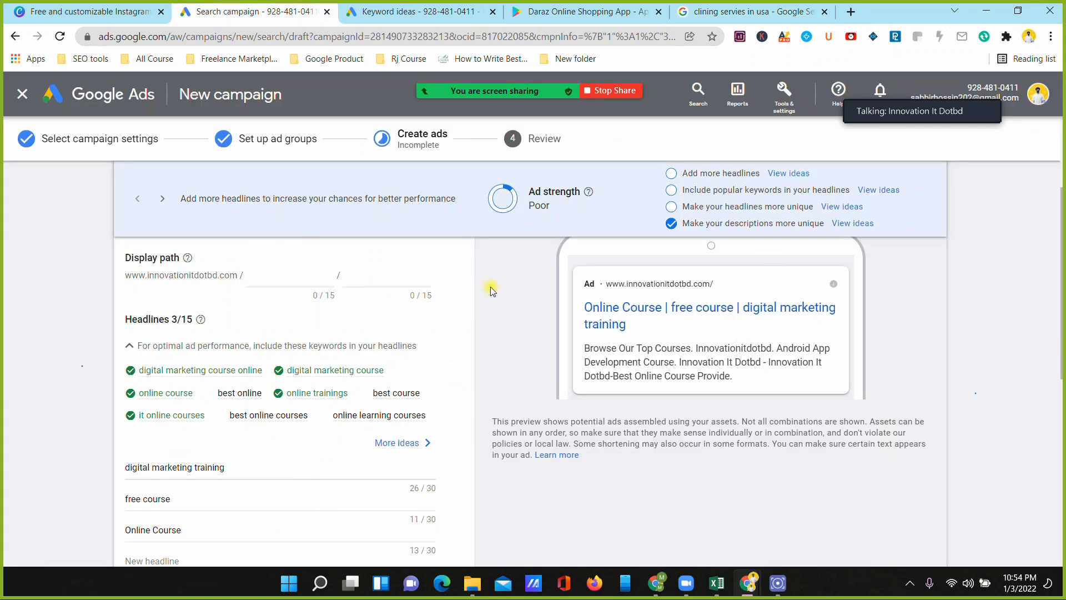
# Step: Expand the ad's URL options and enter "innovationitdotbd.com" as the tracking template
pyautogui.scroll(-3, 389, 311)
pyautogui.scroll(-3, 470, 344)
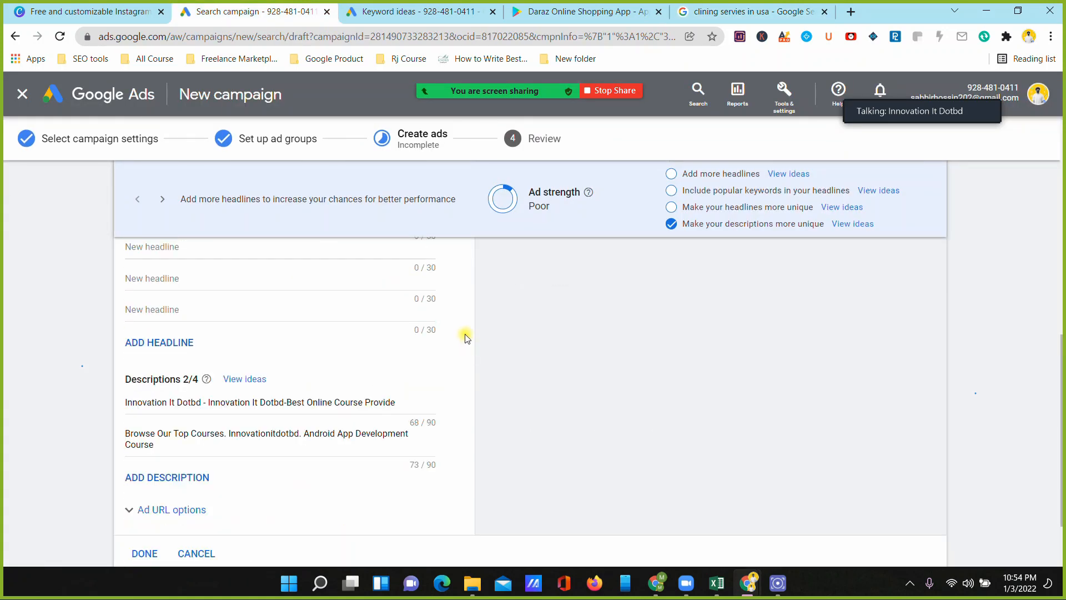
pyautogui.scroll(-2, 361, 399)
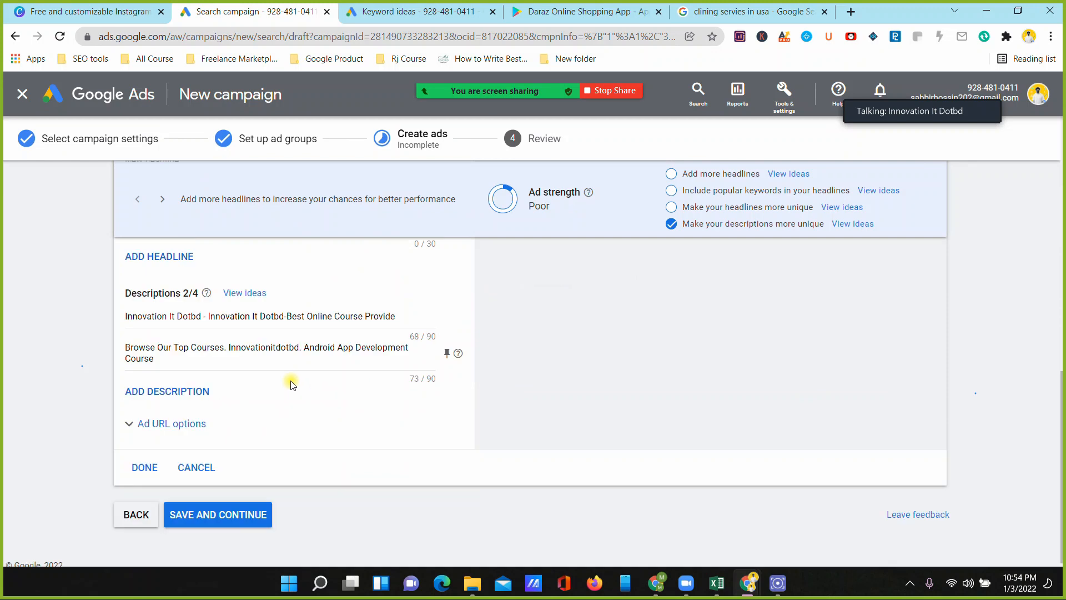
pyautogui.click(128, 419)
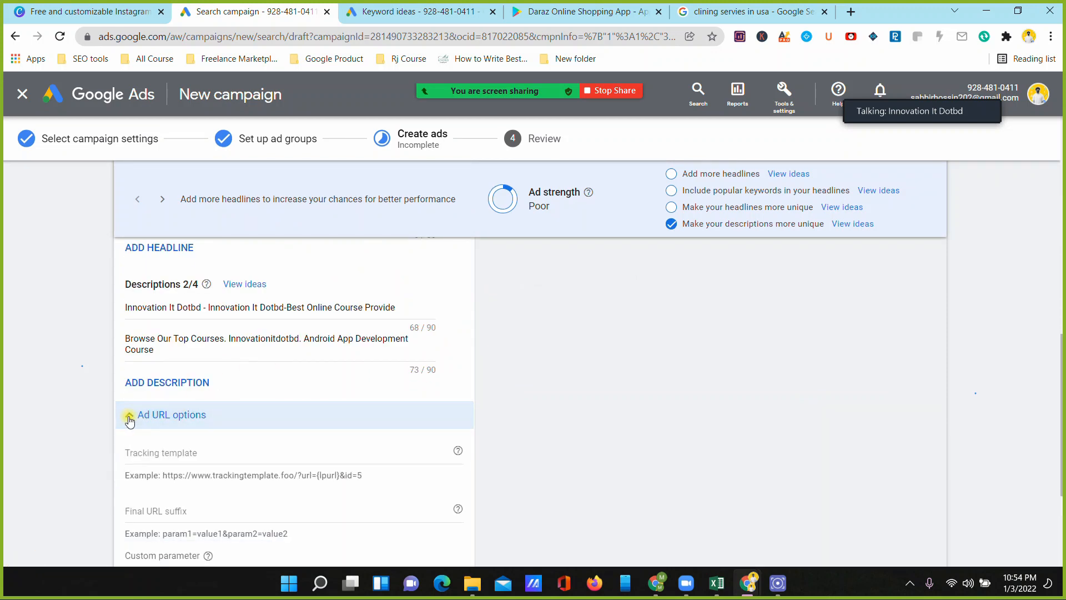
pyautogui.scroll(-2, 219, 451)
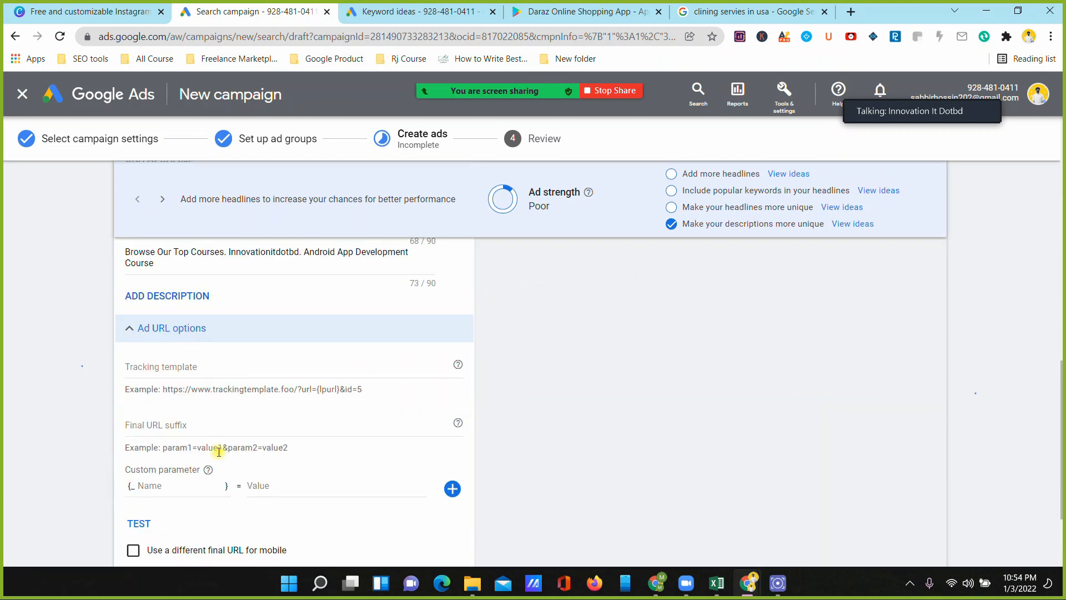
pyautogui.click(203, 371)
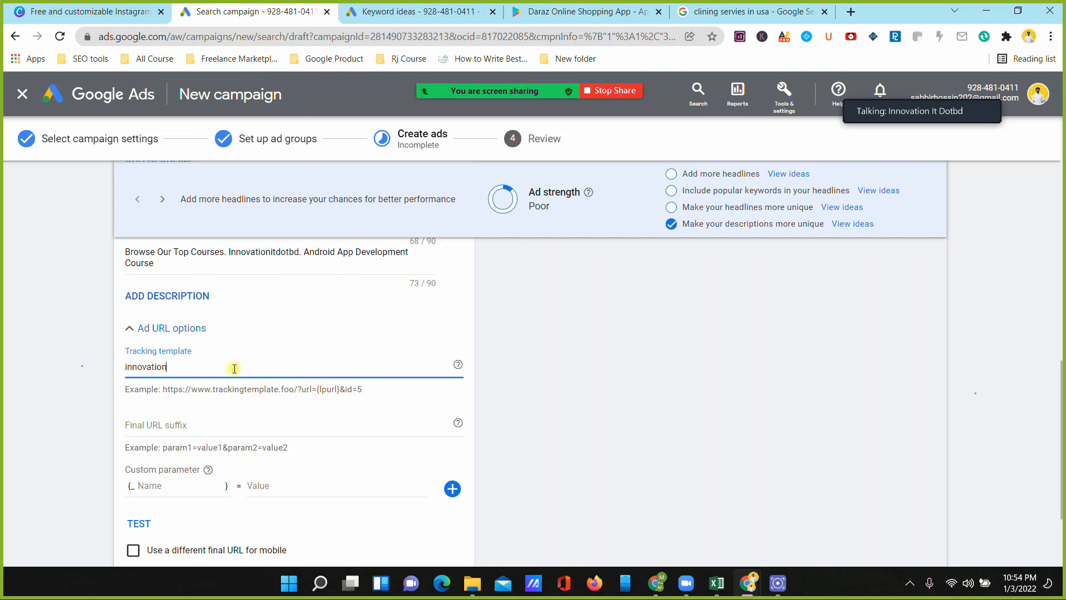
pyautogui.write('innovationitdotbd.co')
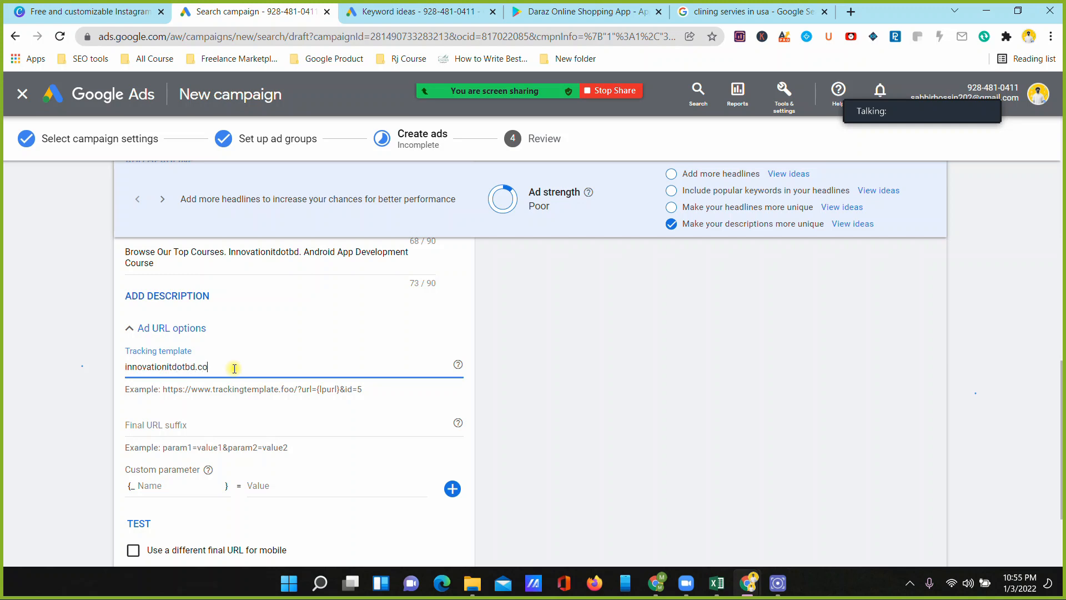
pyautogui.press('Left')
pyautogui.press('Left')
pyautogui.press('Left')
pyautogui.press('Left')
pyautogui.press('Left')
pyautogui.press('Left')
pyautogui.press('Left')
pyautogui.press('Left')
pyautogui.press('Left')
pyautogui.press('Left')
pyautogui.press('Left')
pyautogui.press('Left')
pyautogui.press('Left')
pyautogui.press('Left')
pyautogui.press('Home')
pyautogui.write('ww.')
pyautogui.write('w')
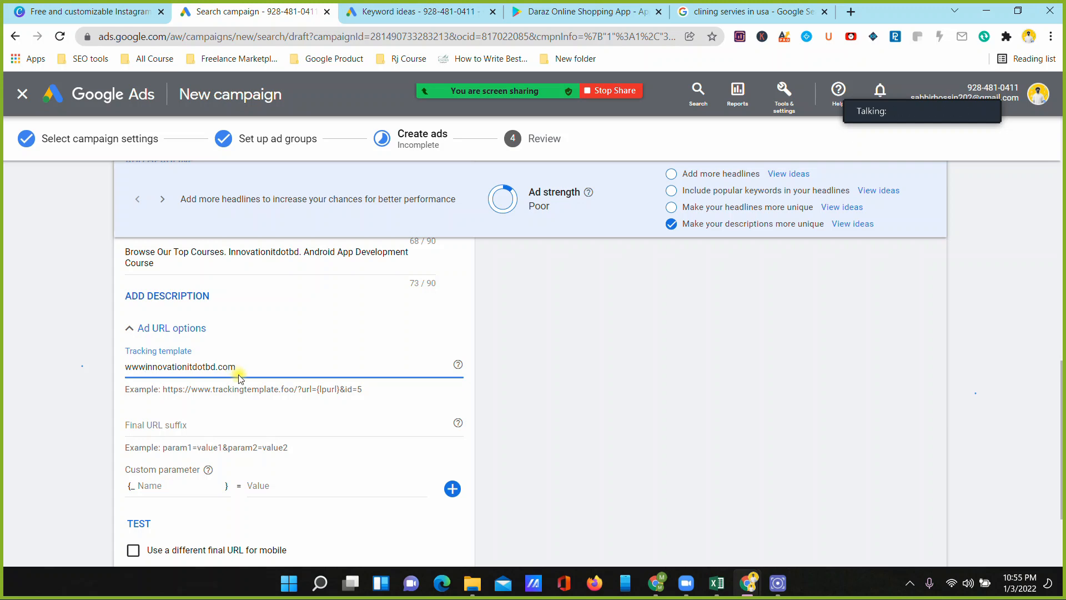
pyautogui.write('.')
pyautogui.scroll(-3, 571, 392)
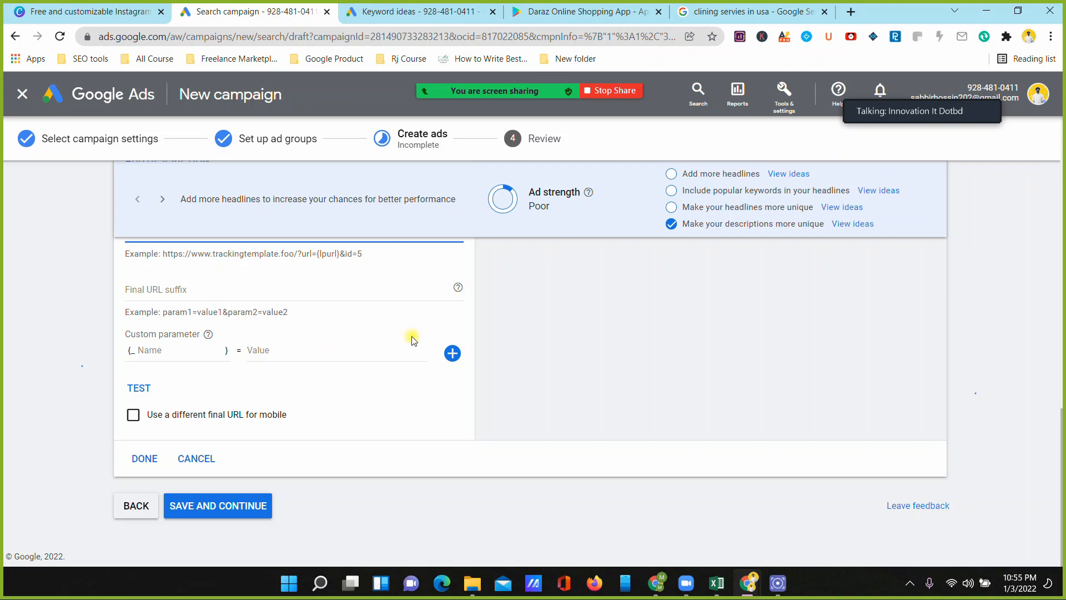
# Step: Try to finish the ad and save it, choose to fix its errors, and look for the faulty field
pyautogui.click(142, 459)
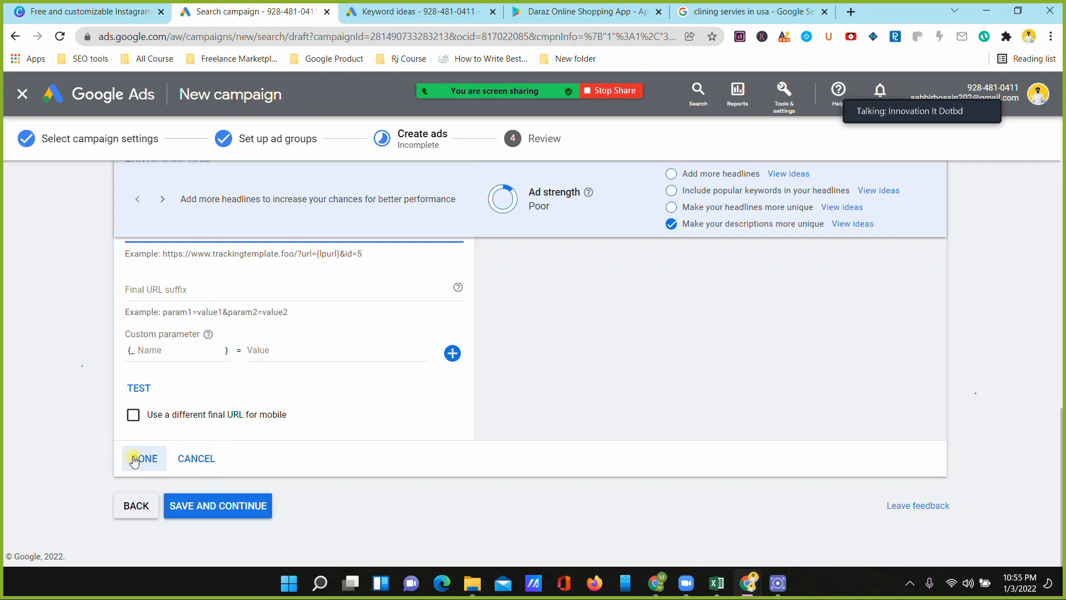
pyautogui.click(212, 397)
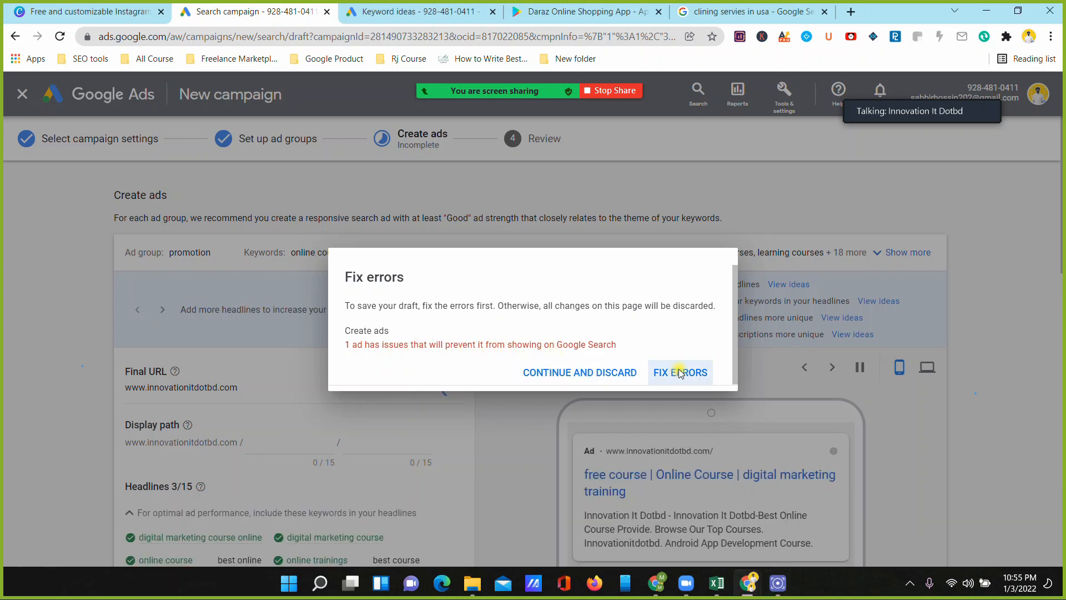
pyautogui.click(682, 373)
pyautogui.scroll(-5, 278, 316)
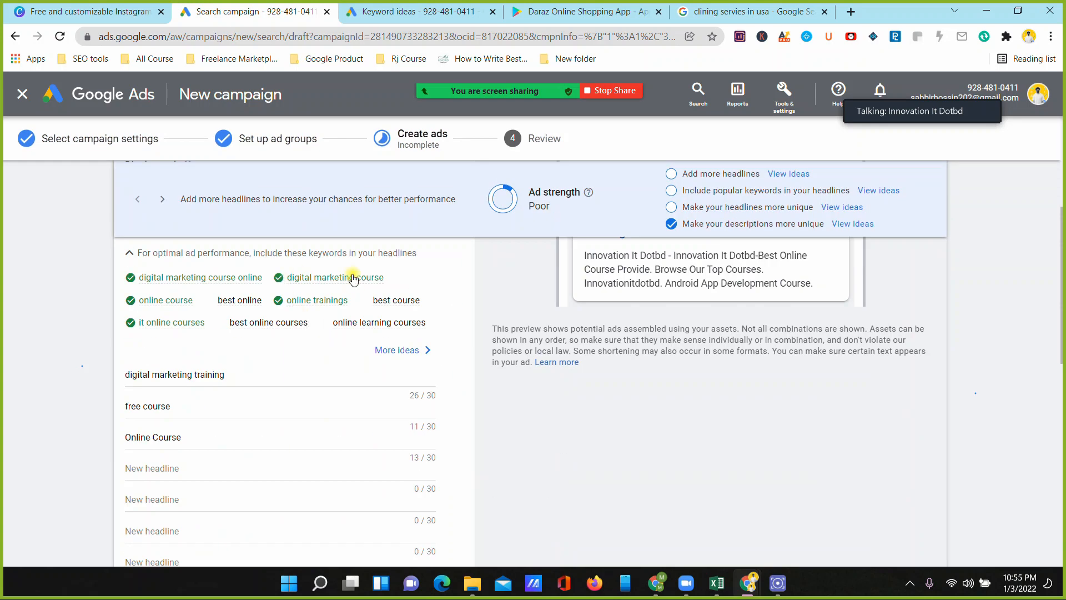
pyautogui.scroll(-2, 722, 317)
pyautogui.scroll(-10, 321, 374)
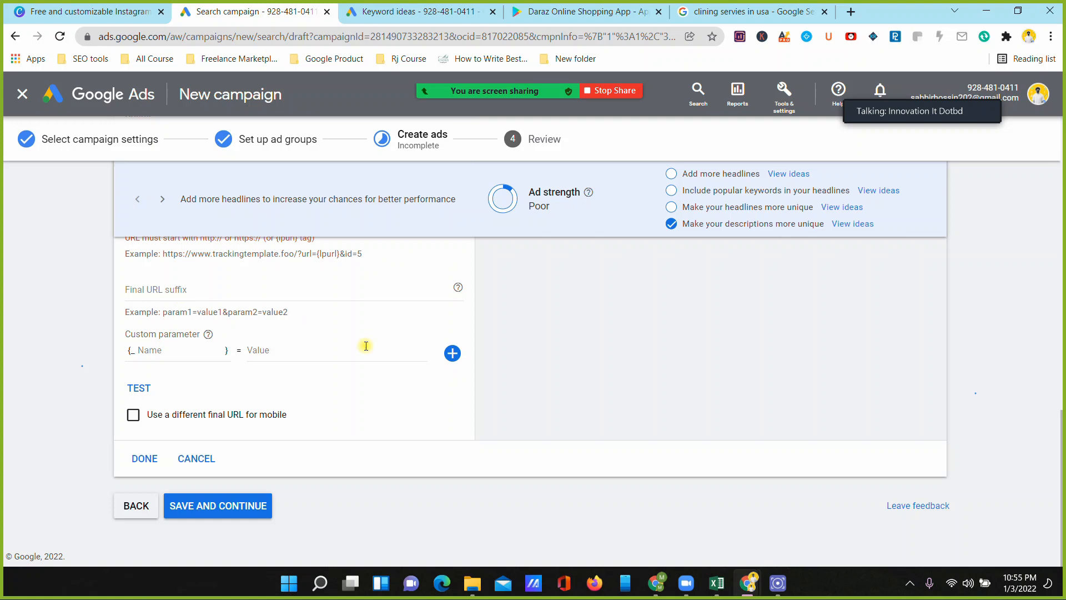
# Step: Clear the address from the ad's tracking template
pyautogui.scroll(2, 337, 354)
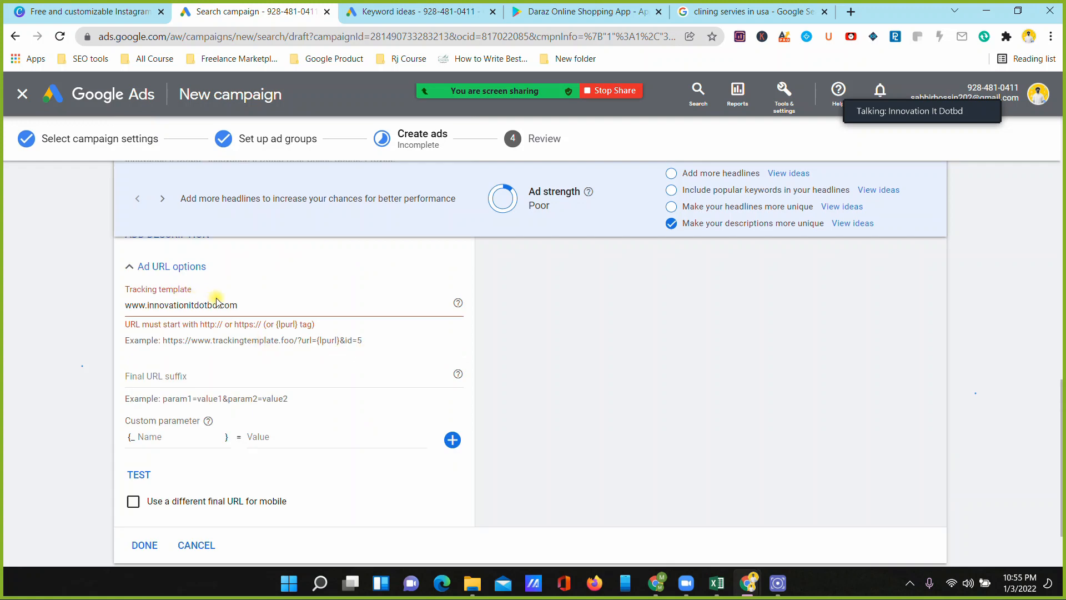
pyautogui.doubleClick(182, 305)
pyautogui.tripleClick(182, 305)
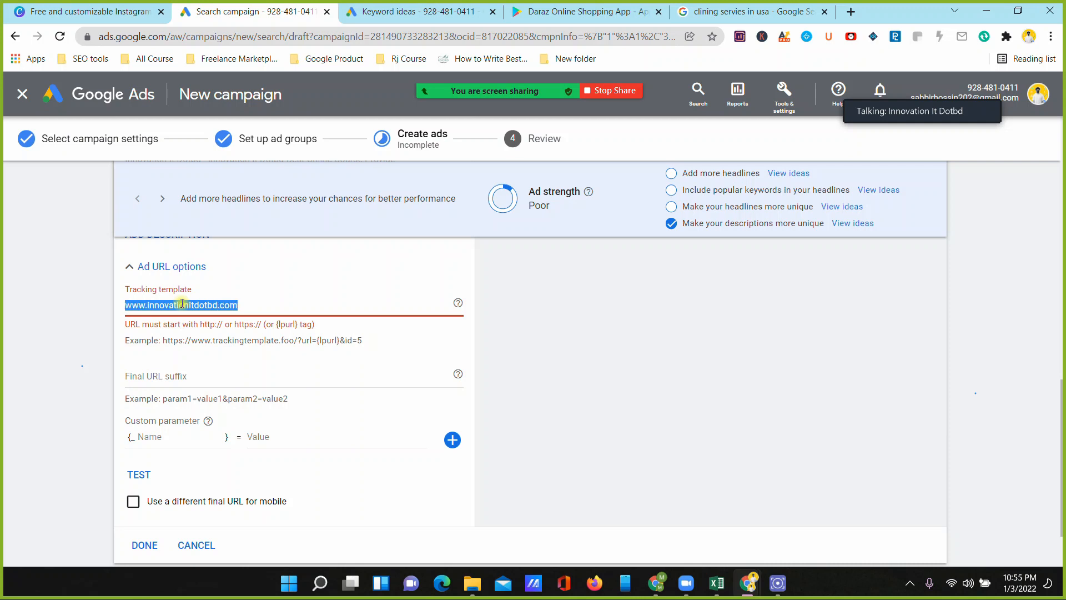
pyautogui.press('BackSpace')
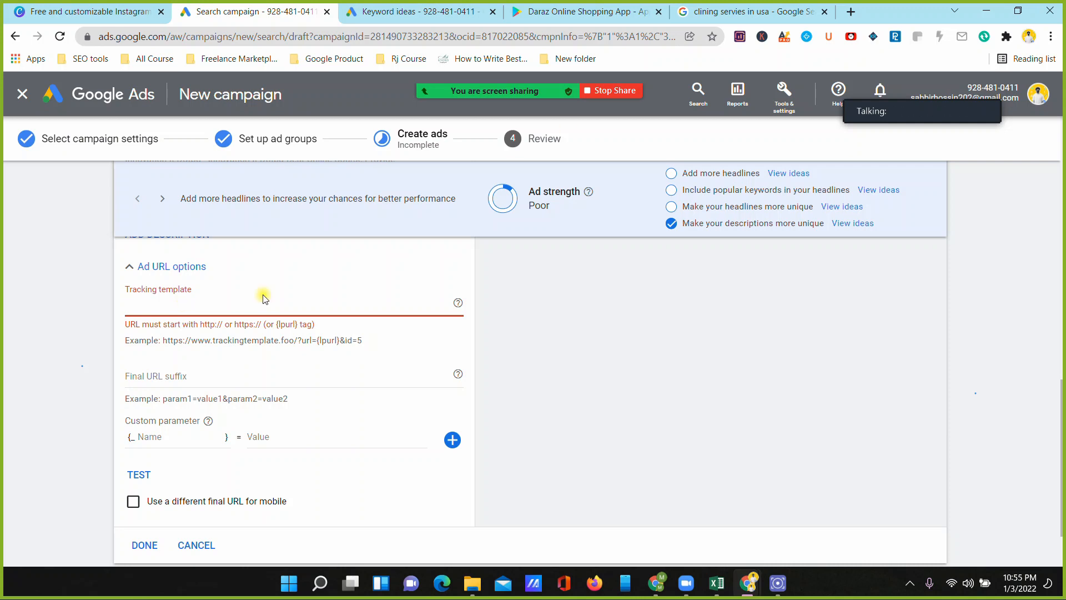
pyautogui.click(750, 11)
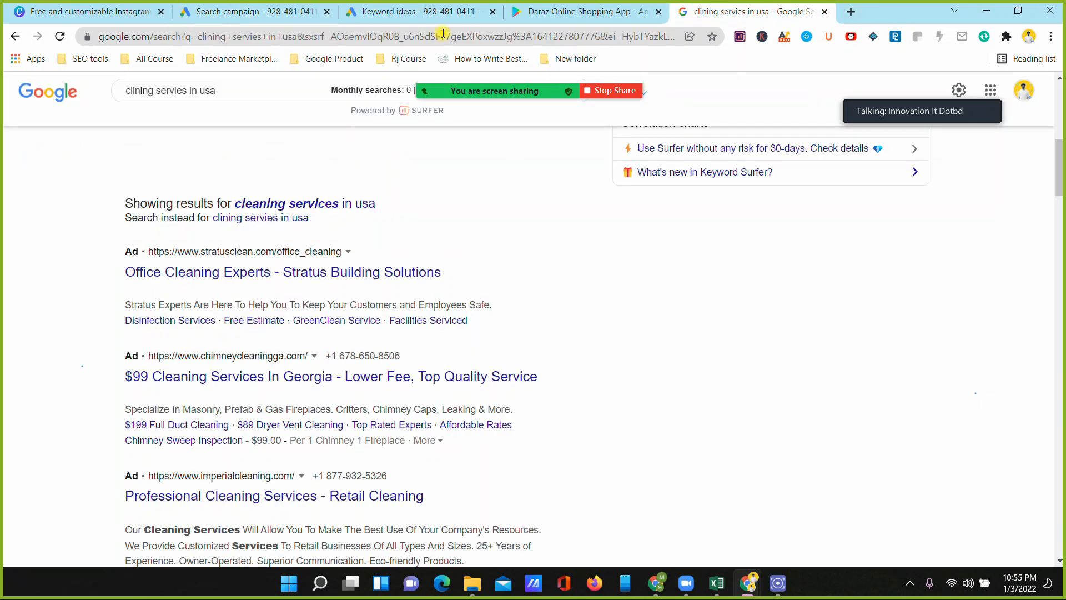
pyautogui.click(308, 42)
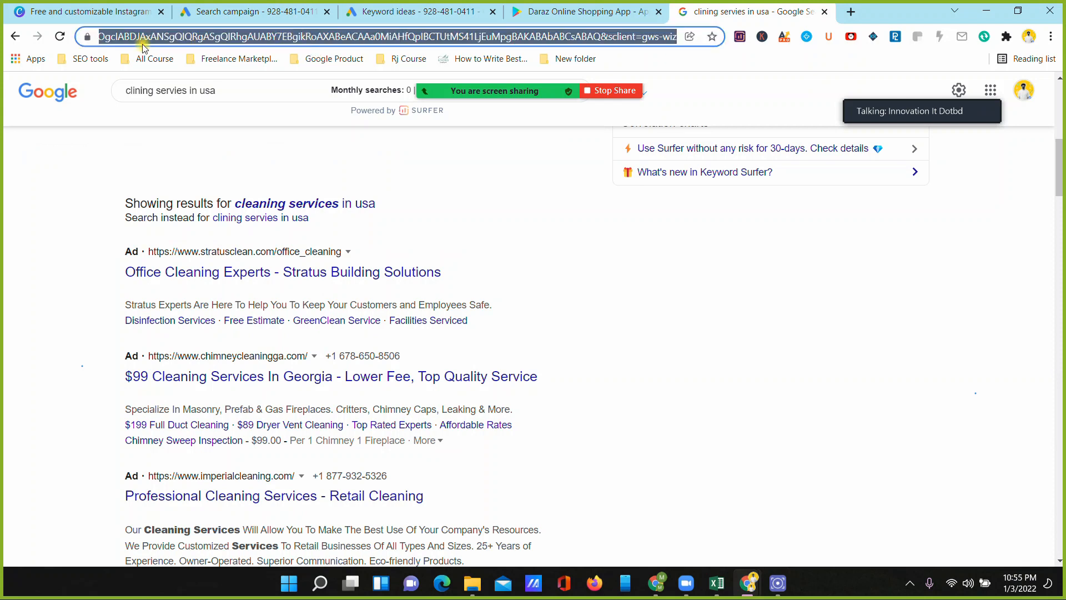
pyautogui.click(202, 17)
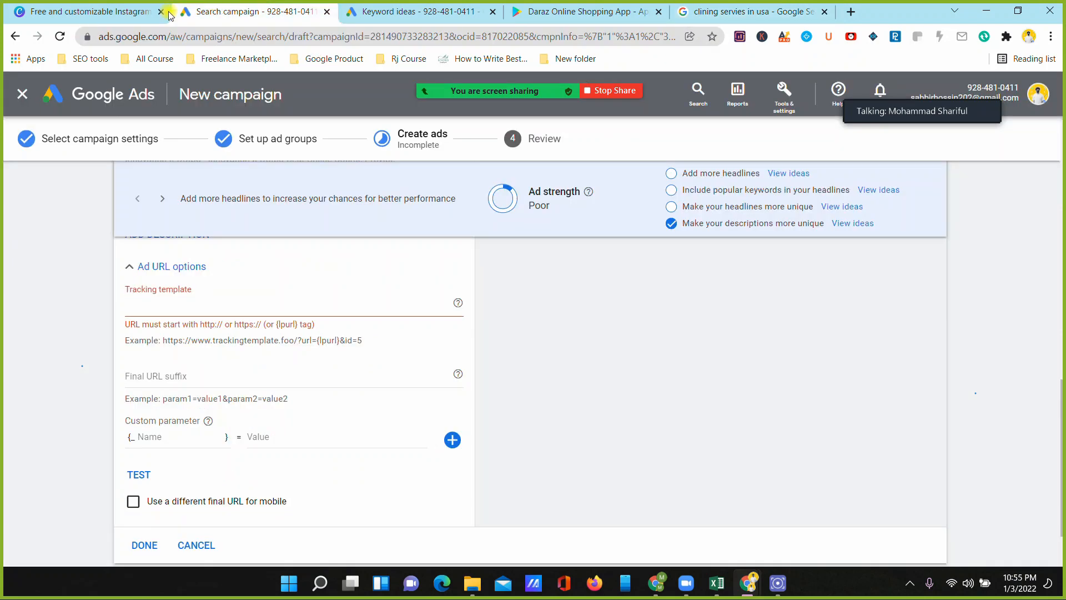
pyautogui.click(94, 16)
pyautogui.click(111, 36)
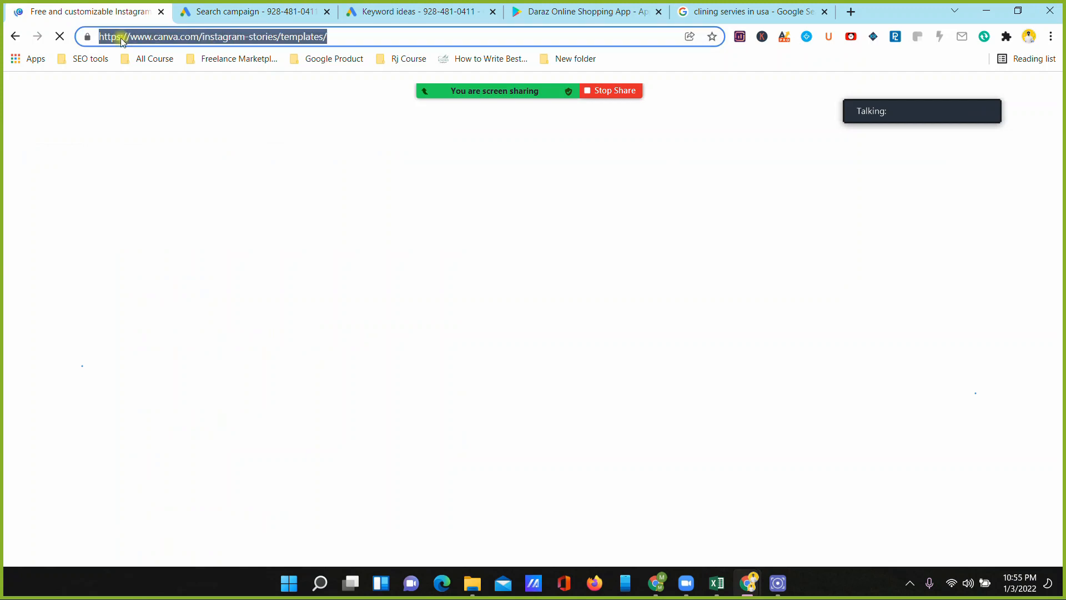
pyautogui.click(158, 36)
pyautogui.moveTo(198, 37); pyautogui.dragTo(86, 38)
pyautogui.hotkey('ctrl', 'c')
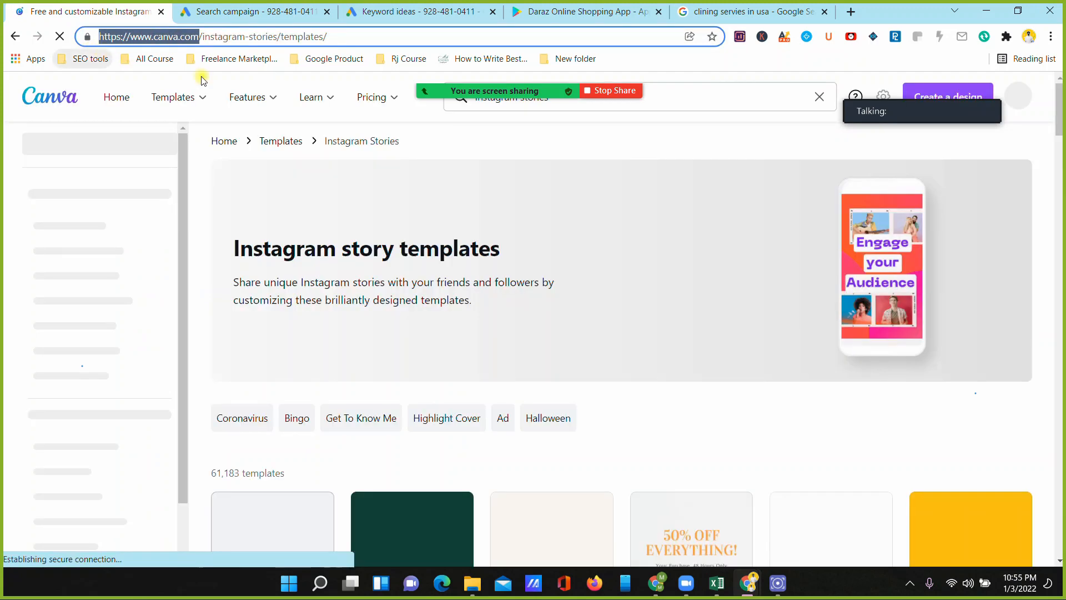
pyautogui.click(258, 11)
pyautogui.click(187, 308)
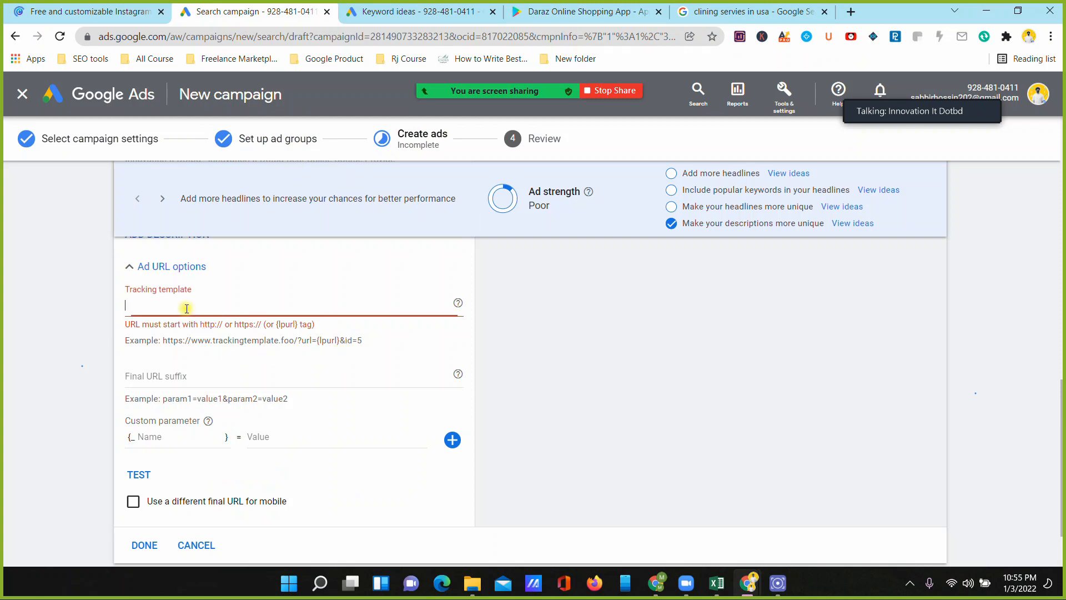
pyautogui.hotkey('ctrl', 'v')
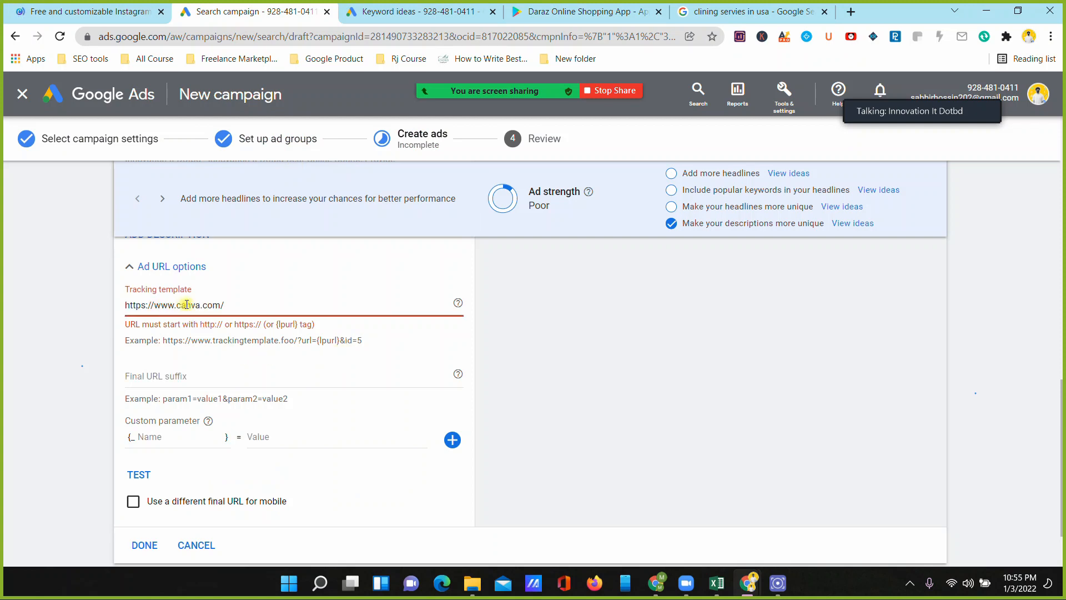
pyautogui.moveTo(176, 304); pyautogui.dragTo(197, 306)
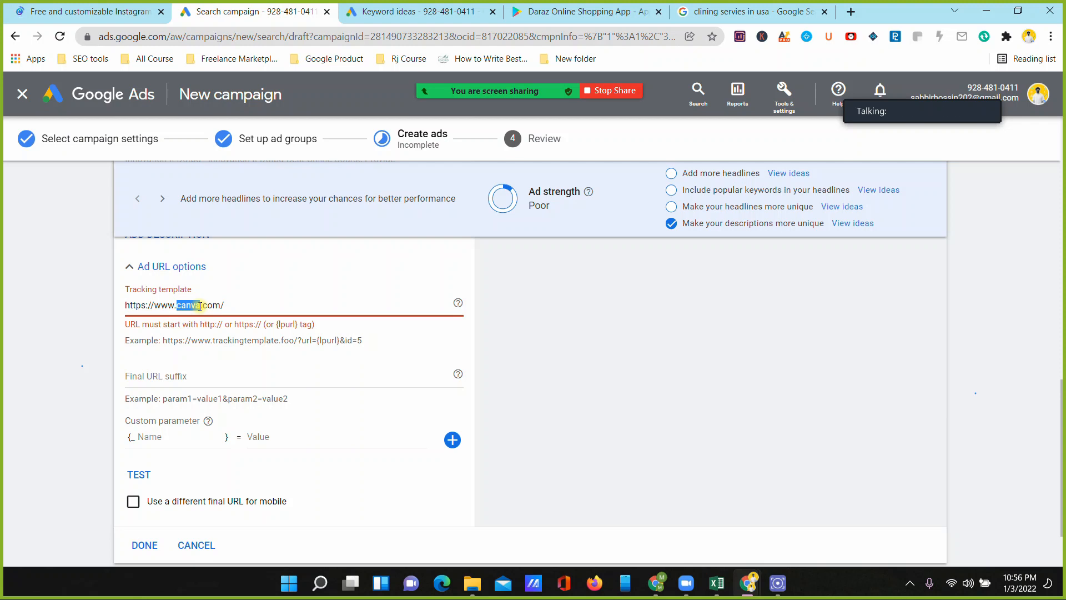
pyautogui.press('BackSpace')
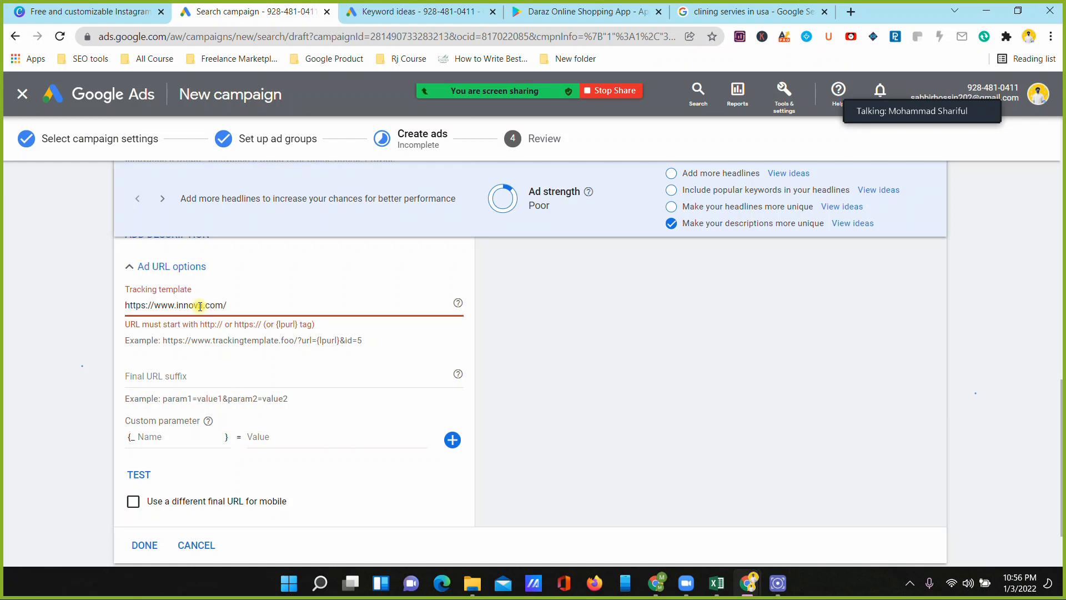
pyautogui.write('innovatio')
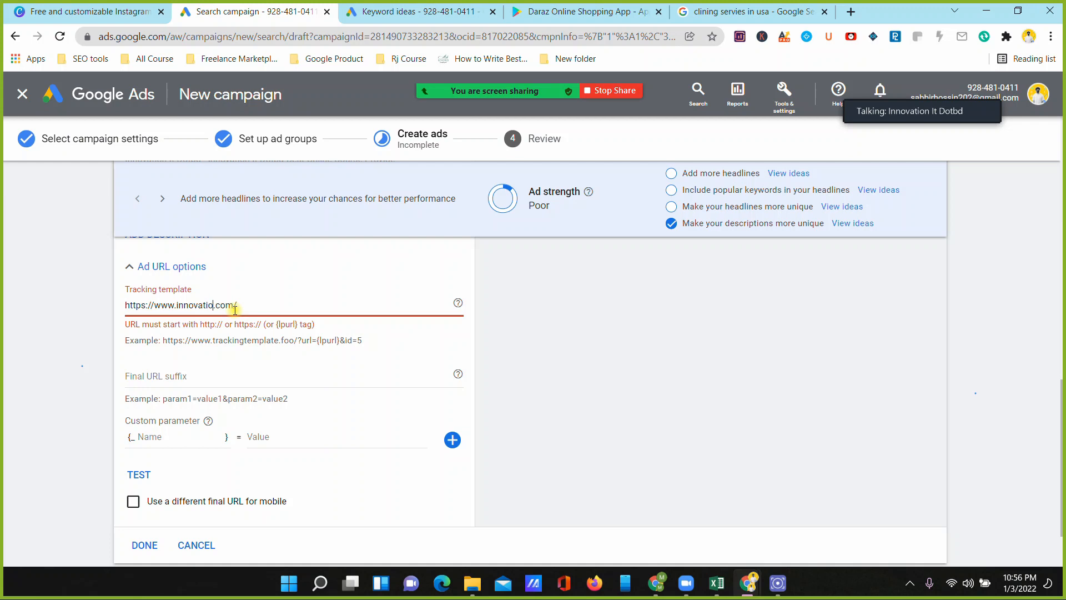
pyautogui.write('nitdotbd')
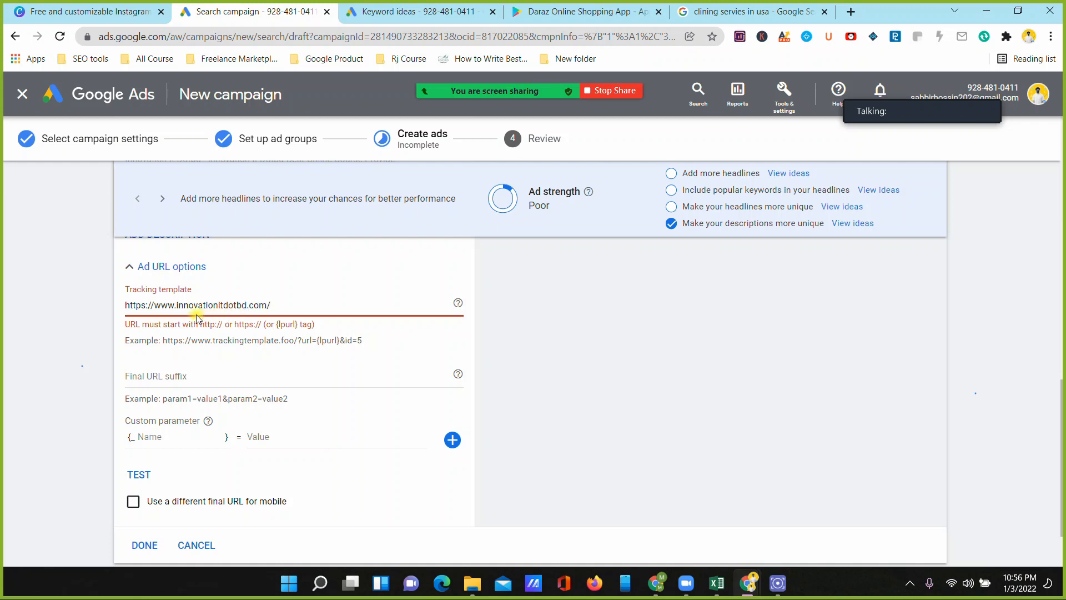
# Step: Finish editing the ad, save it and continue to the campaign review
pyautogui.click(760, 371)
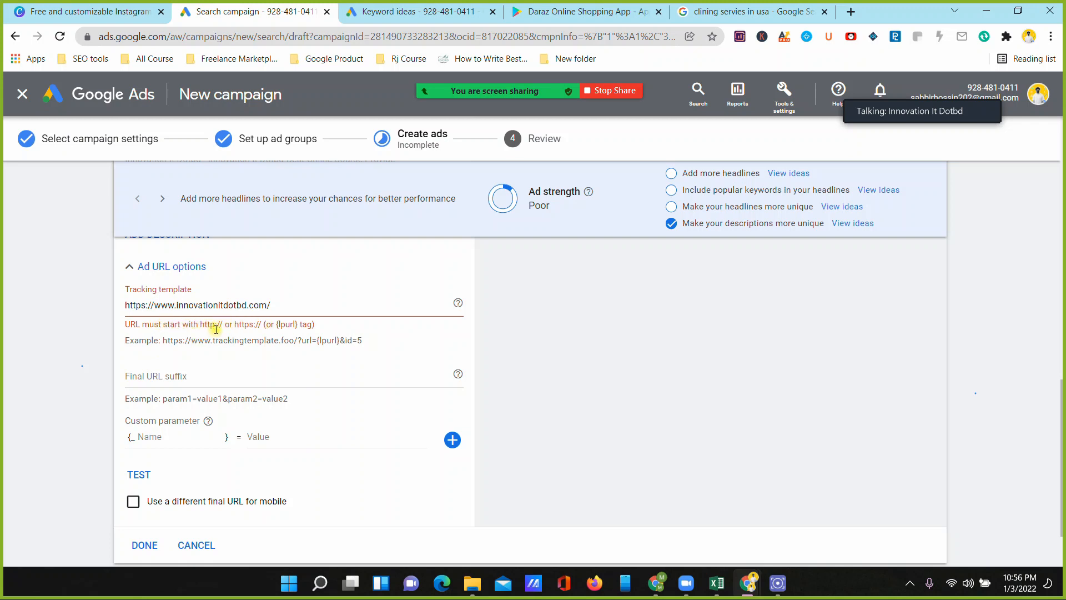
pyautogui.scroll(-2, 328, 362)
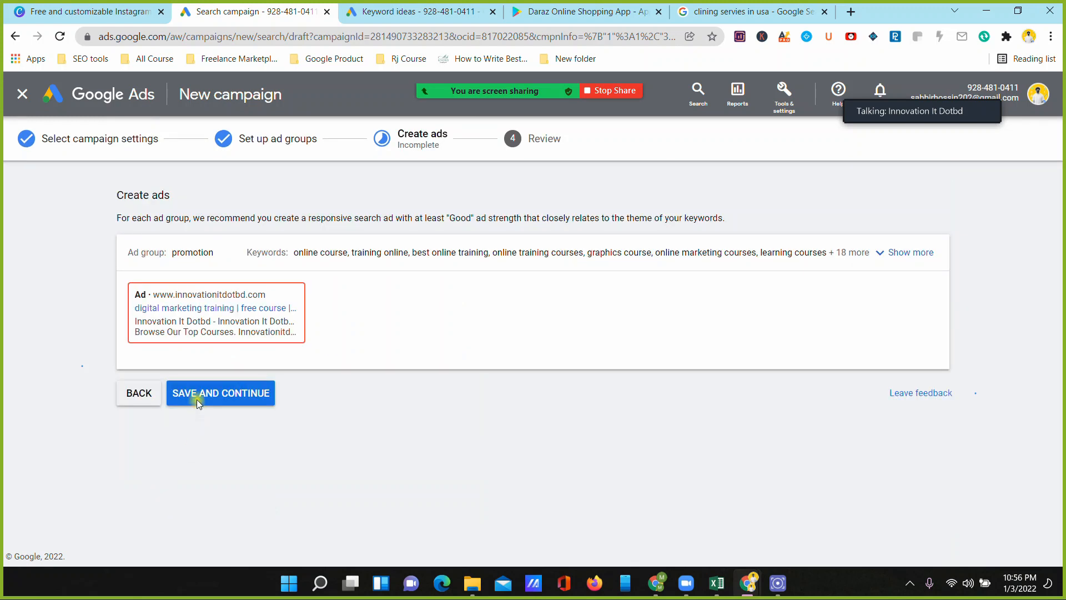
pyautogui.click(198, 399)
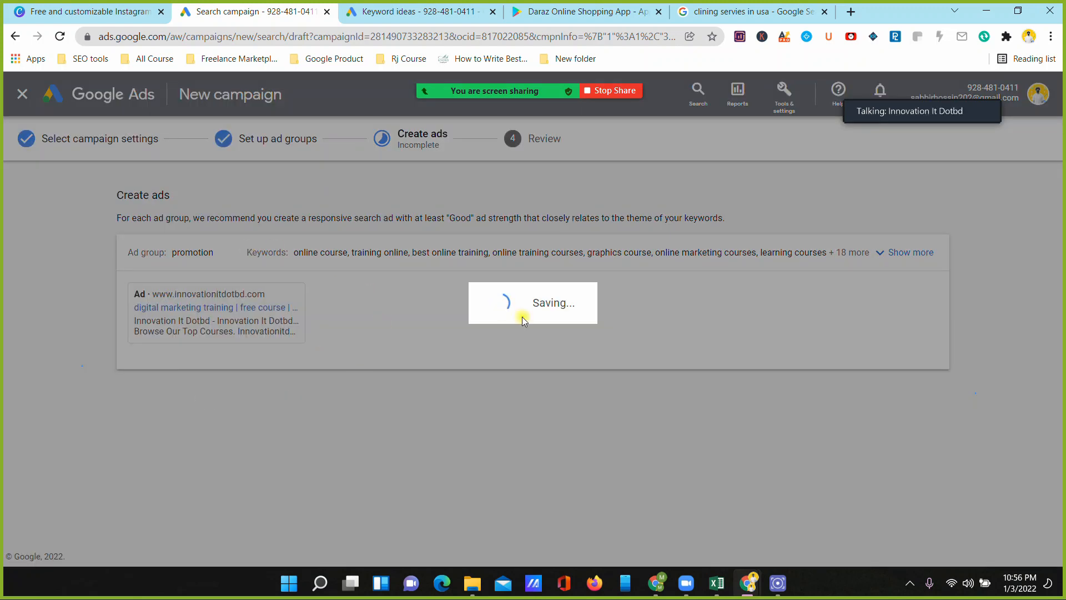
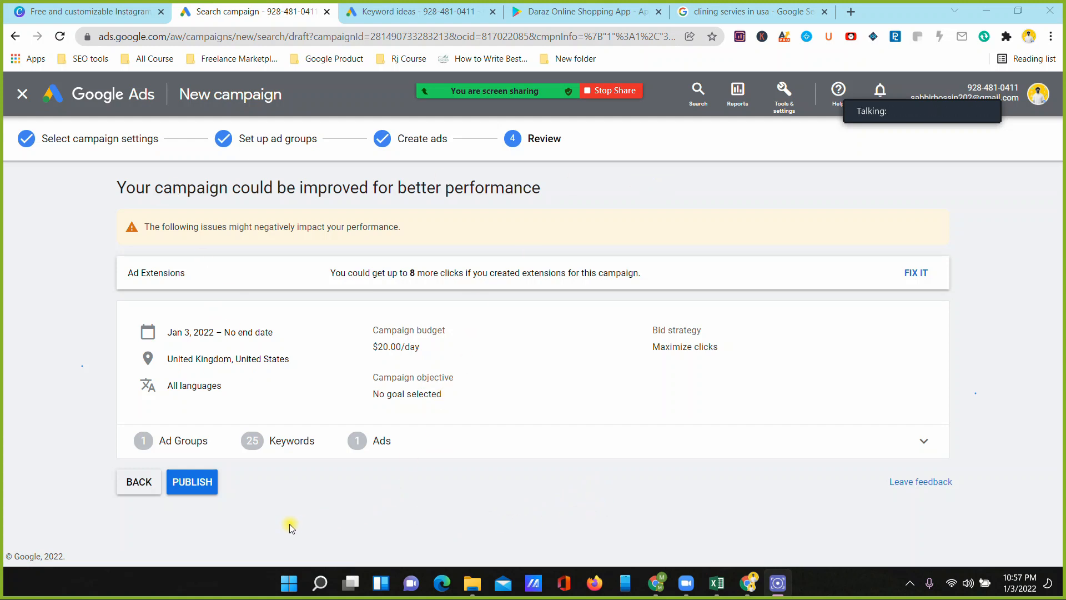
# Step: Look over the account's tools and settings, including the billing settings entry, without opening any of them
pyautogui.click(784, 101)
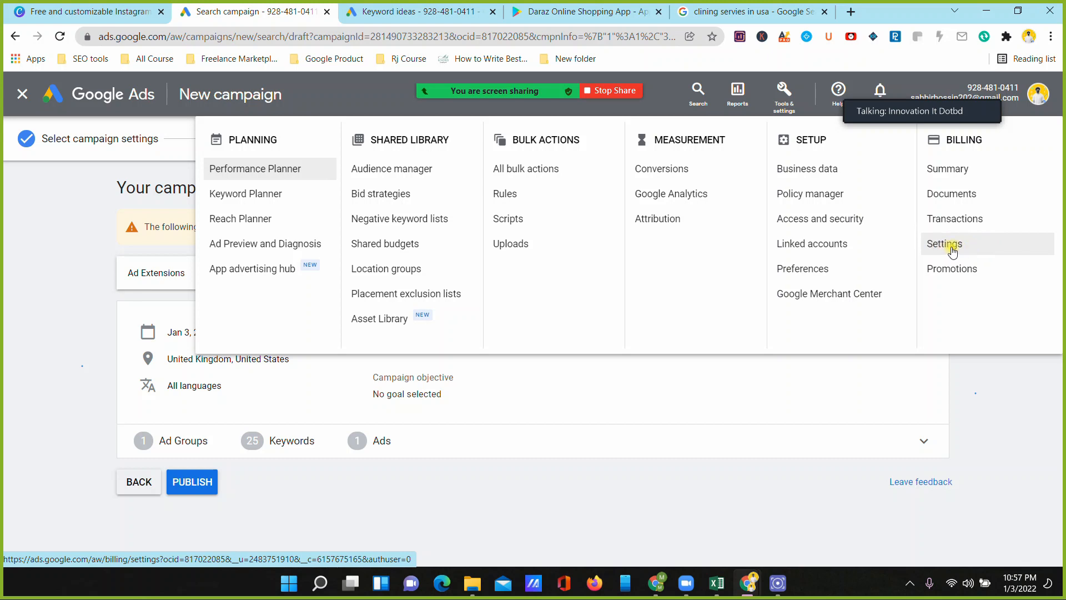
pyautogui.click(1005, 426)
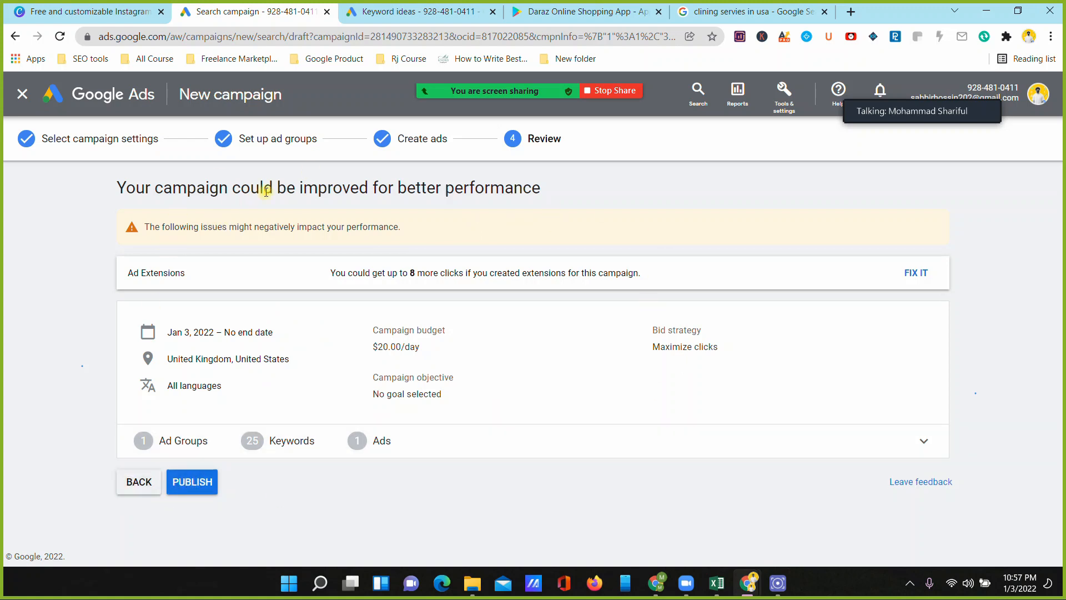
pyautogui.click(279, 528)
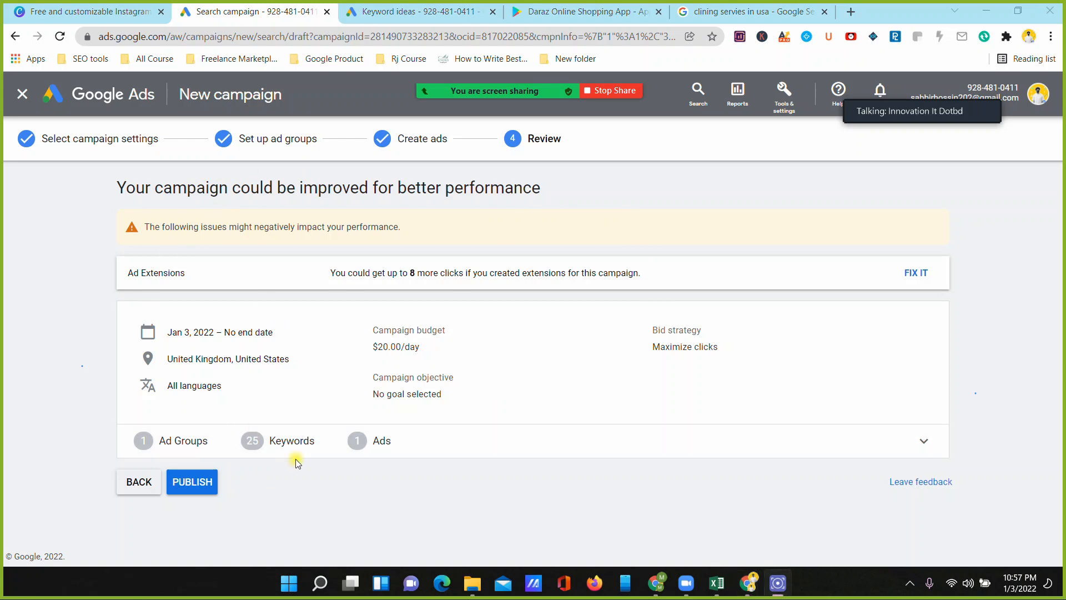
pyautogui.hotkey('ctrl', 'Tab')
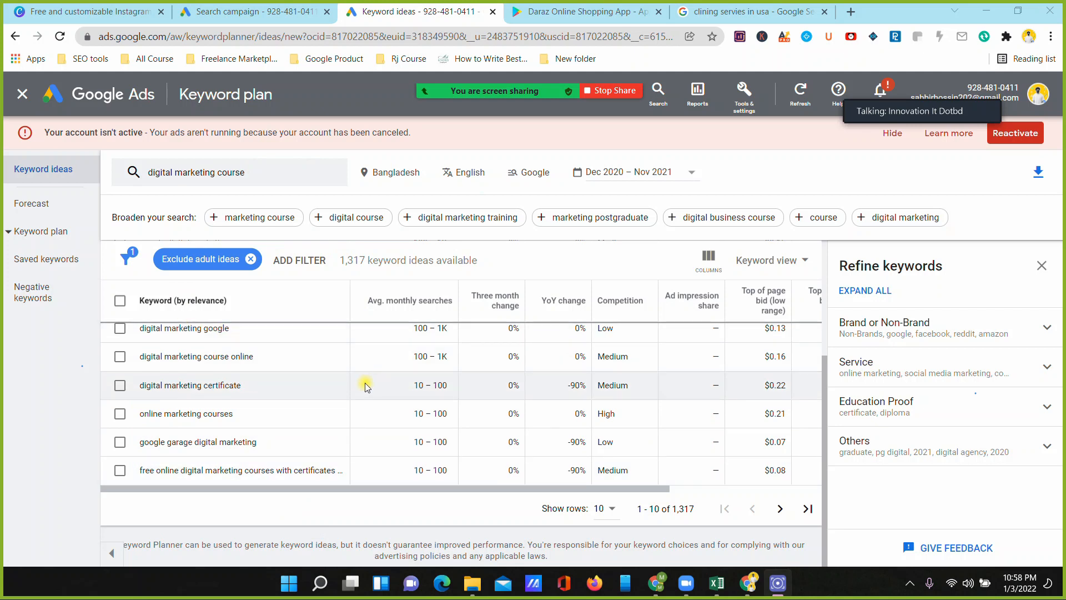
pyautogui.click(300, 15)
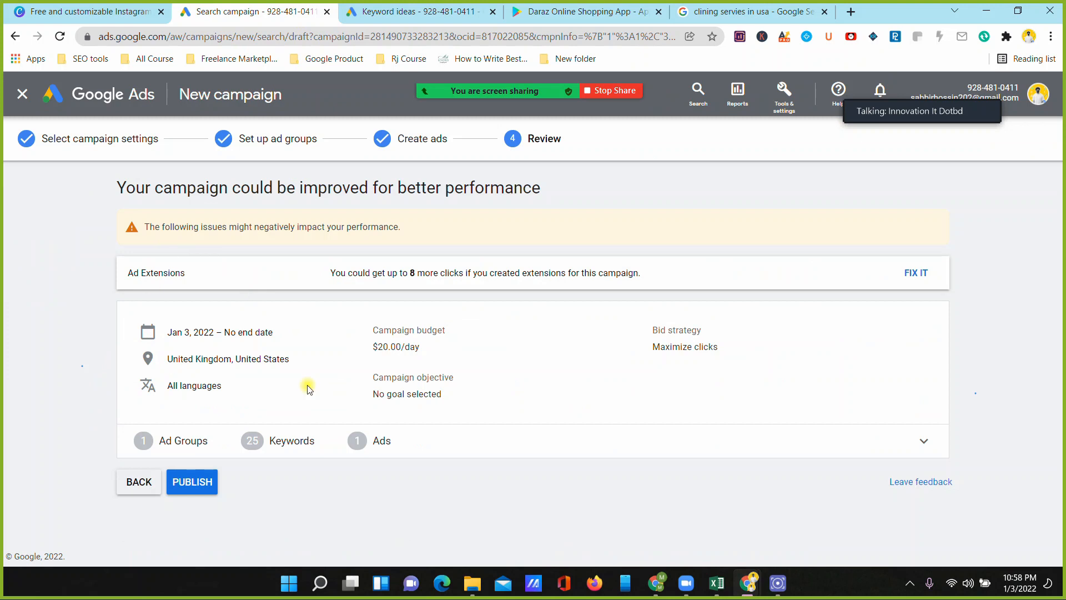
# Step: Switch to Fiverr and browse the gigs for "google ads", comparing the services, seller levels and starting prices
pyautogui.click(396, 12)
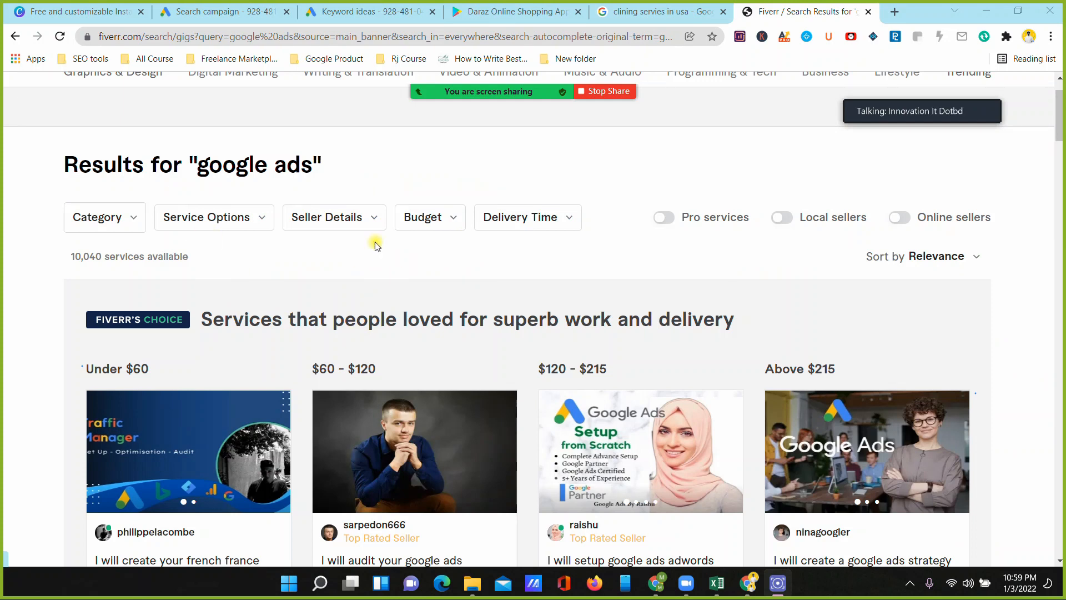
pyautogui.scroll(1, 374, 246)
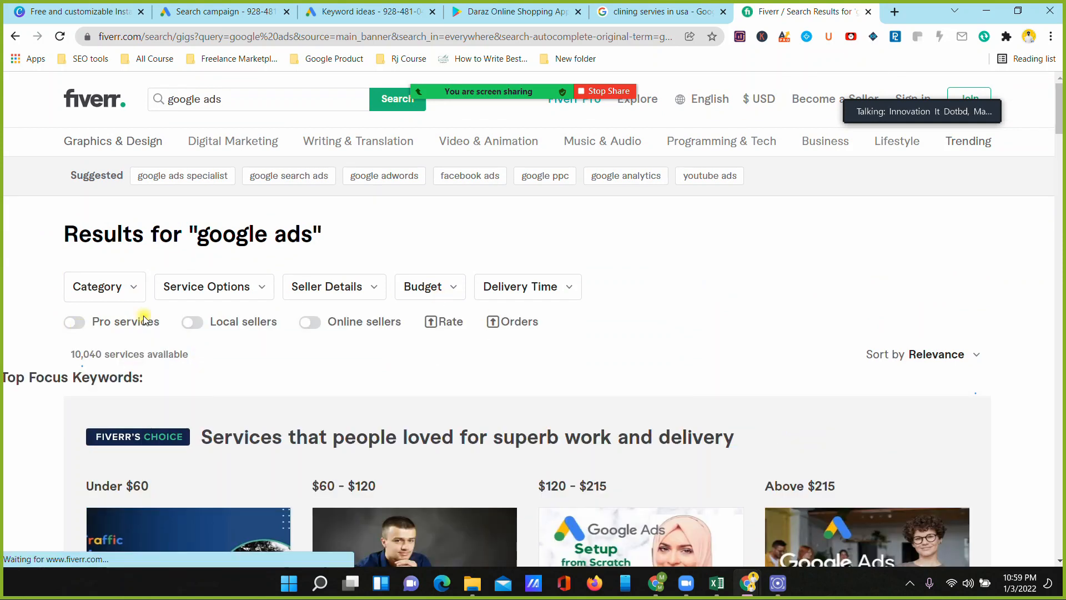
pyautogui.scroll(-2, 558, 300)
pyautogui.scroll(-4, 557, 300)
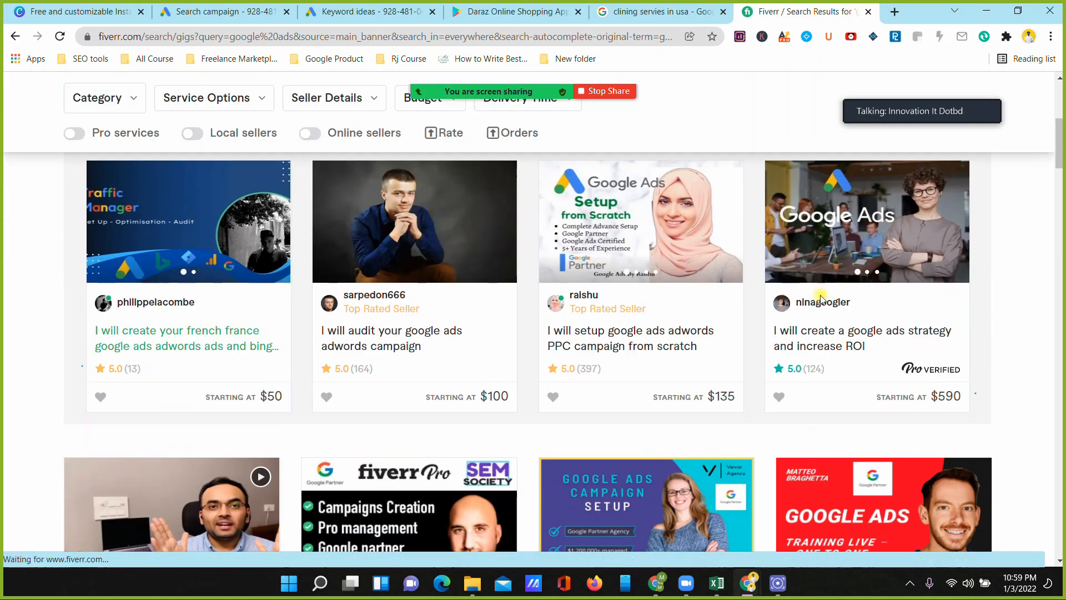
pyautogui.scroll(-6, 822, 298)
pyautogui.scroll(-5, 405, 333)
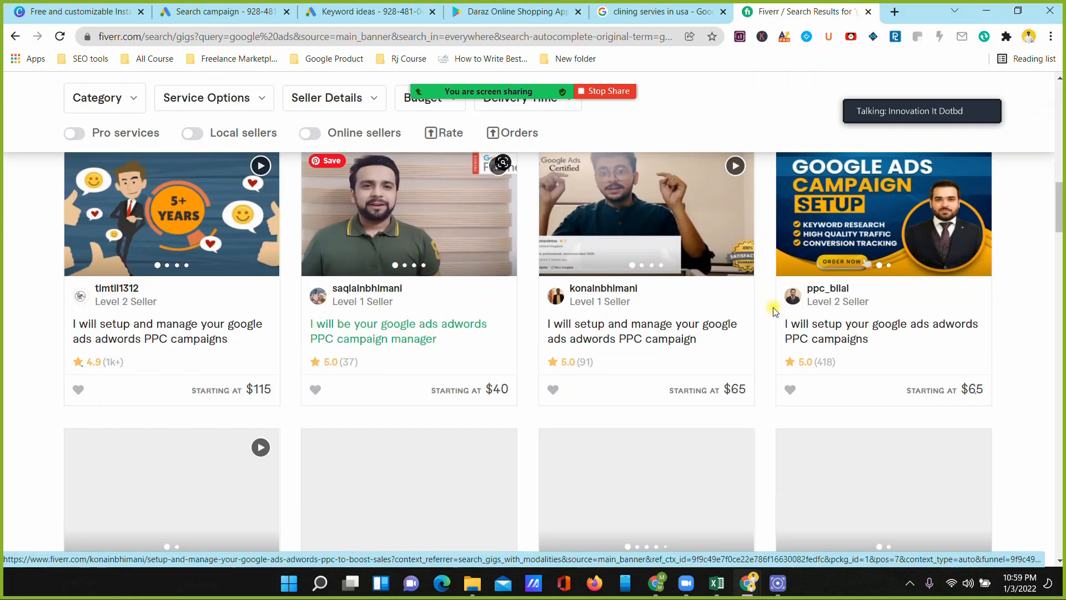
pyautogui.scroll(7, 422, 364)
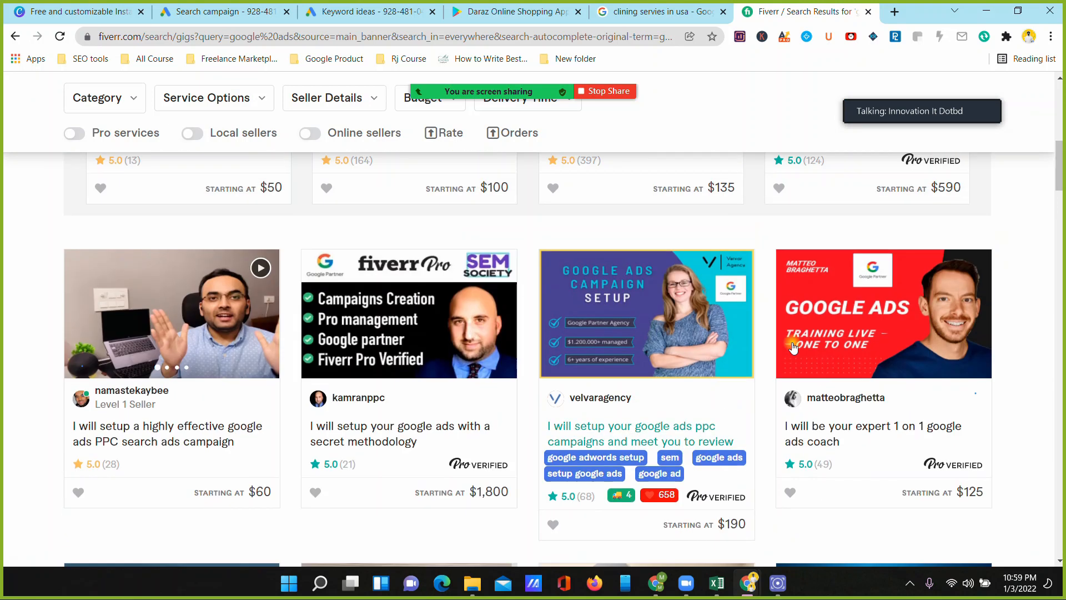
pyautogui.scroll(5, 423, 389)
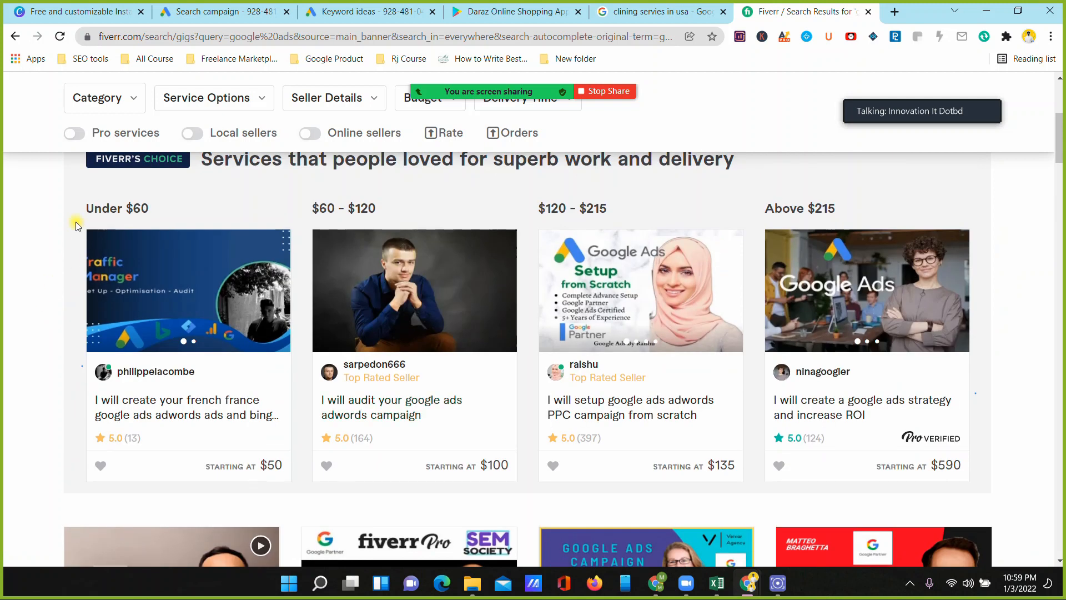
pyautogui.scroll(4, 111, 250)
pyautogui.scroll(-4, 138, 244)
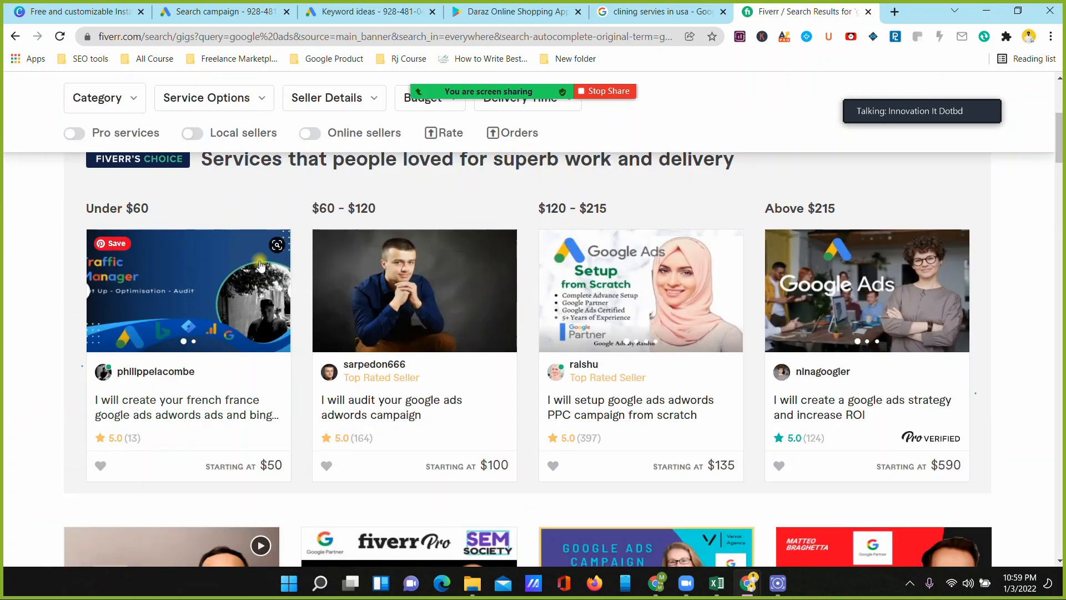
# Step: Enter "youtube ads", "paid ads" and "shopping" in turn as example Fiverr search terms, replacing "google ads" without running a search
pyautogui.scroll(5, 260, 267)
pyautogui.tripleClick(179, 105)
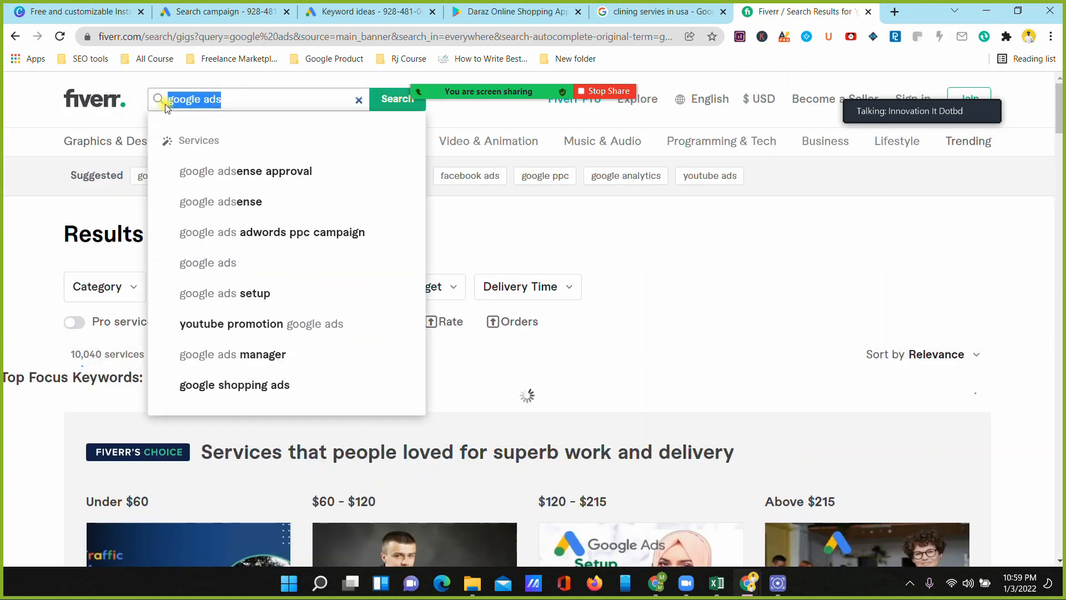
pyautogui.press('BackSpace')
pyautogui.write('yout')
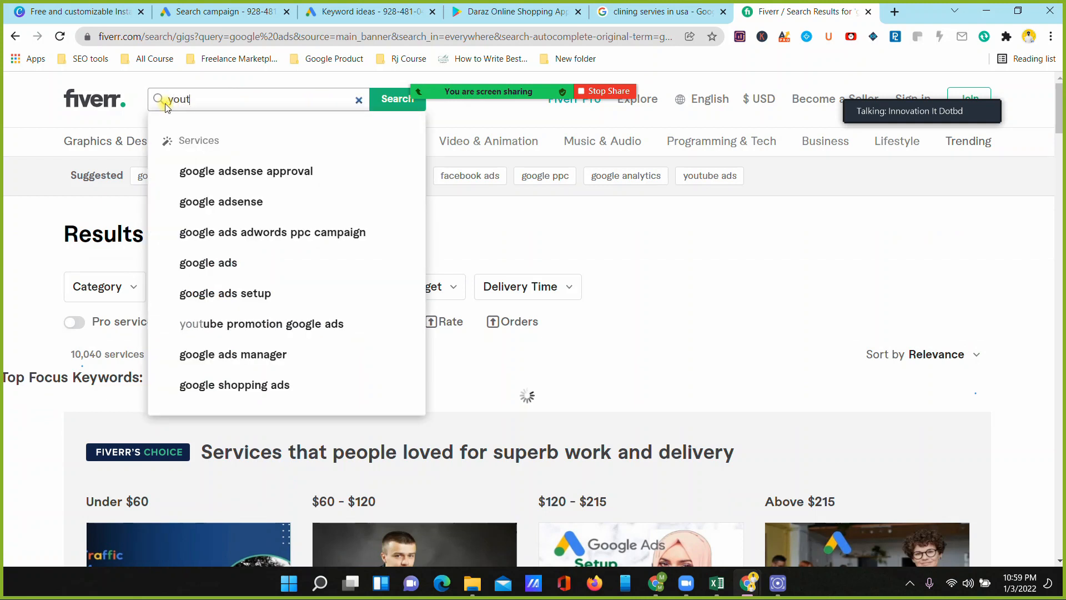
pyautogui.write('ube ads')
pyautogui.tripleClick(166, 103)
pyautogui.press('BackSpace')
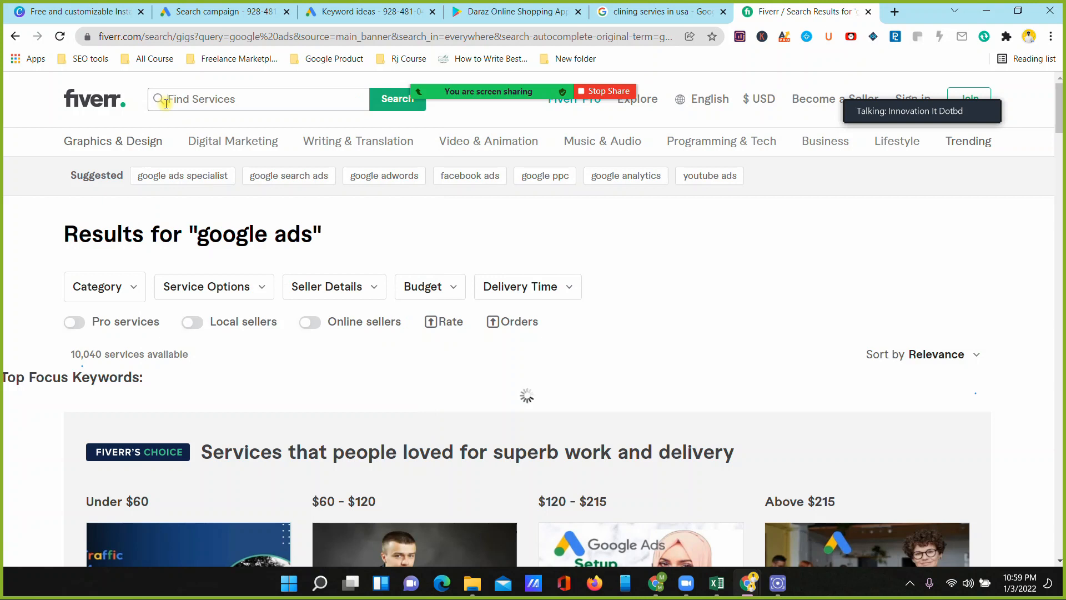
pyautogui.write('paid ads')
pyautogui.tripleClick(166, 103)
pyautogui.press('BackSpace')
pyautogui.write('shoppi')
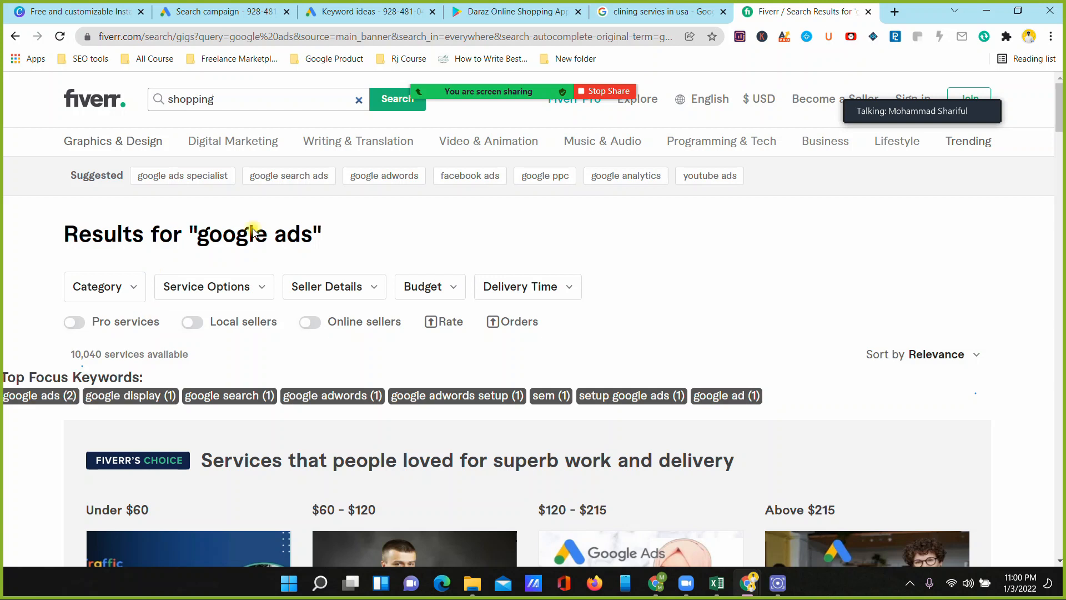
# Step: Move the screen-sharing bar away from the Fiverr search box and return to the Search campaign page
pyautogui.moveTo(470, 90)
pyautogui.moveTo(472, 94); pyautogui.dragTo(676, 236)
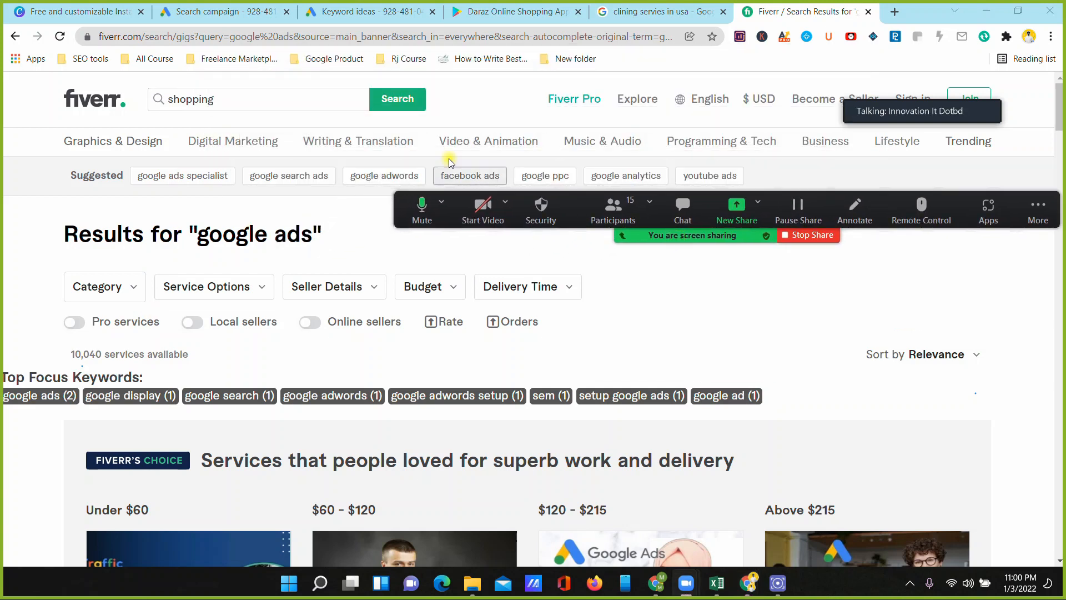
pyautogui.click(235, 101)
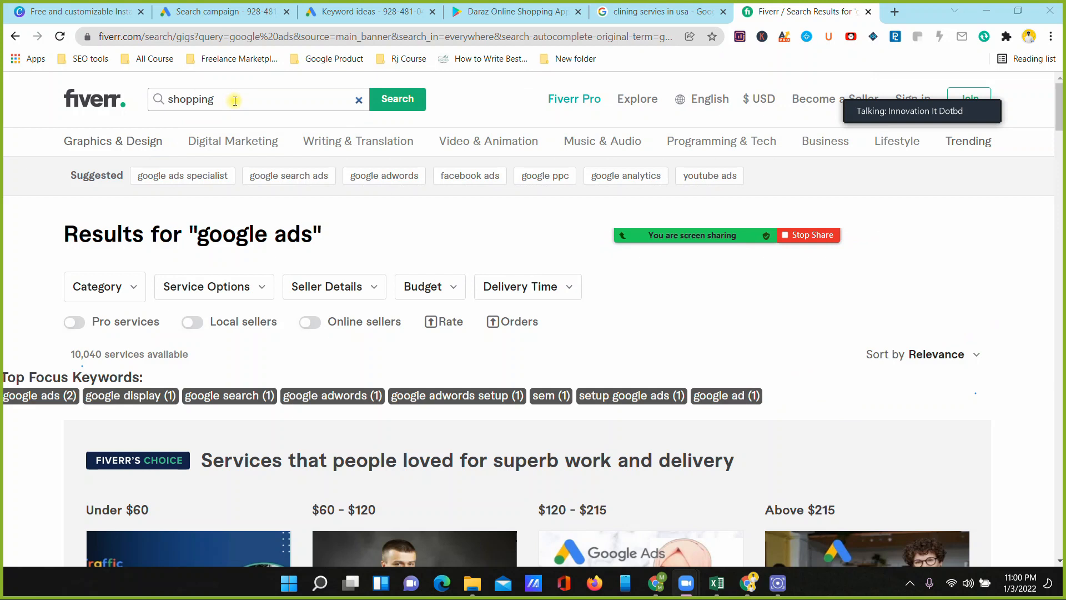
pyautogui.moveTo(234, 99); pyautogui.dragTo(127, 114)
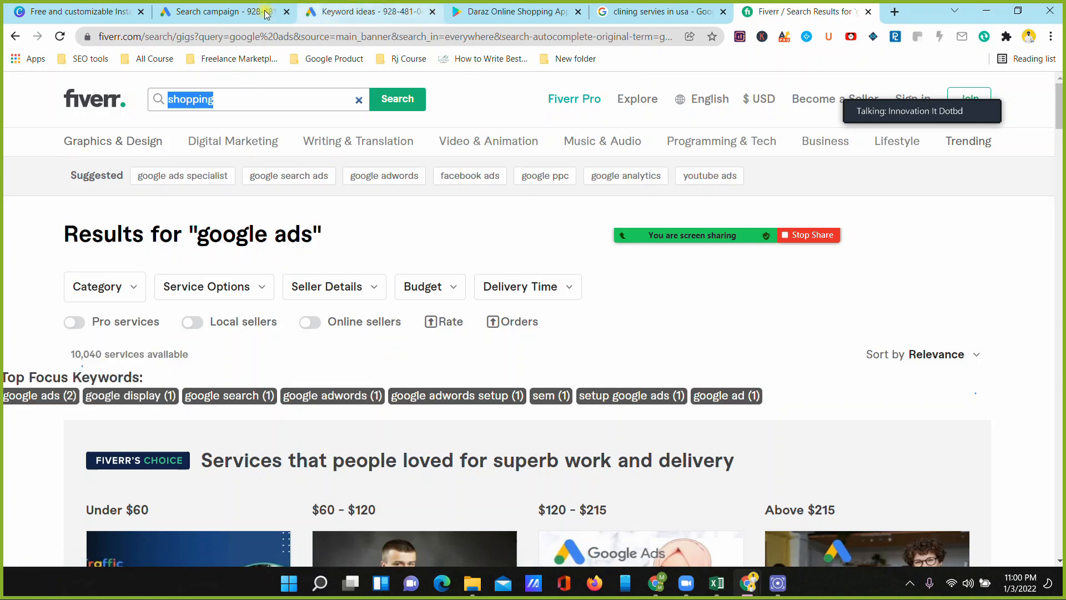
pyautogui.click(225, 11)
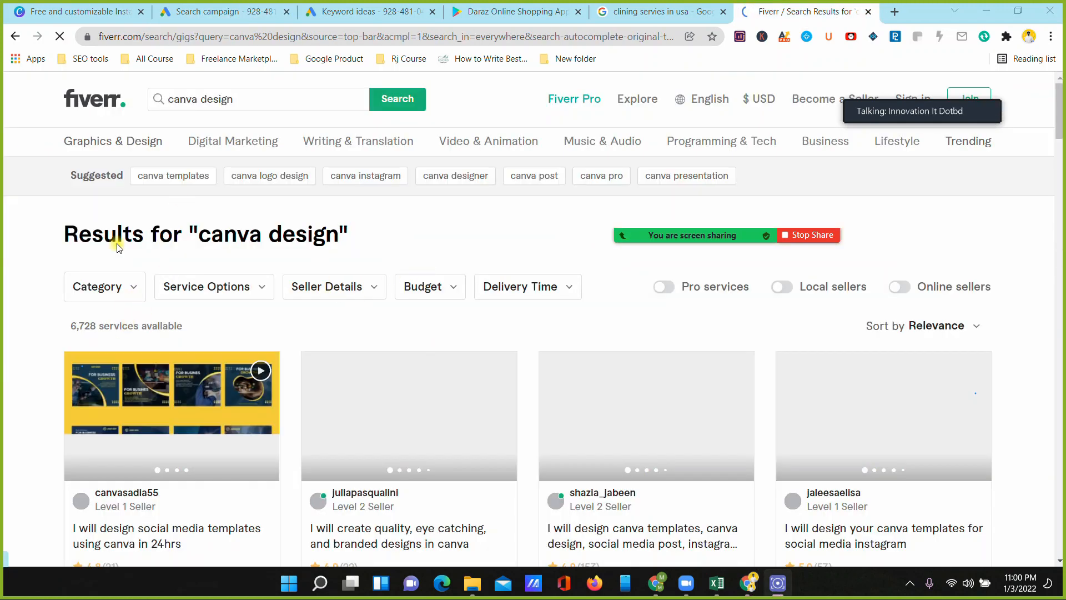
# Step: Browse the Fiverr results for "canva design", checking the number of services, seller levels, ratings and starting prices
pyautogui.click(73, 331)
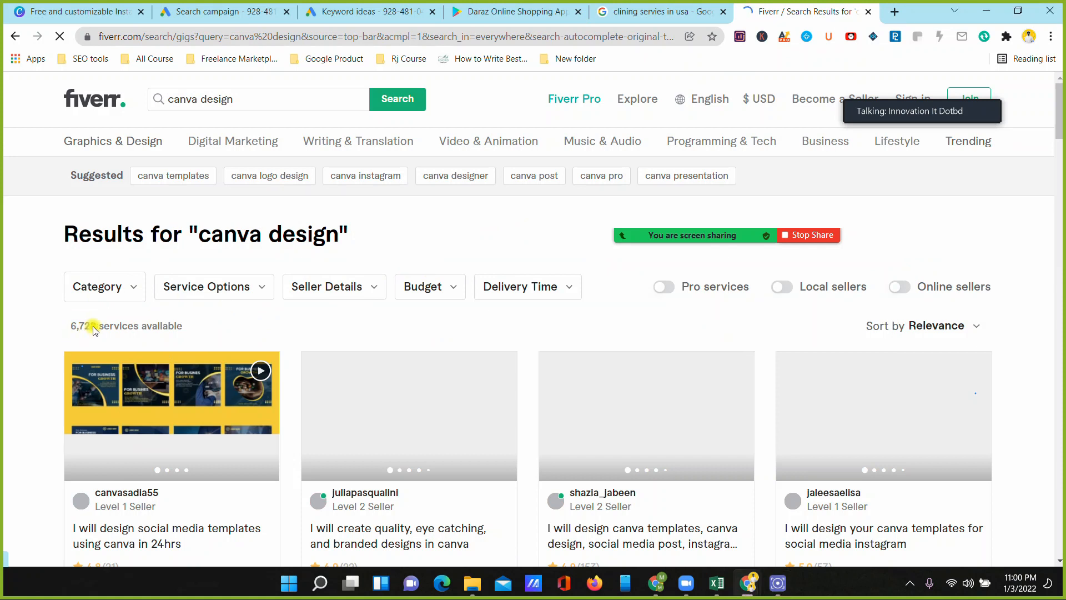
pyautogui.scroll(-2, 350, 354)
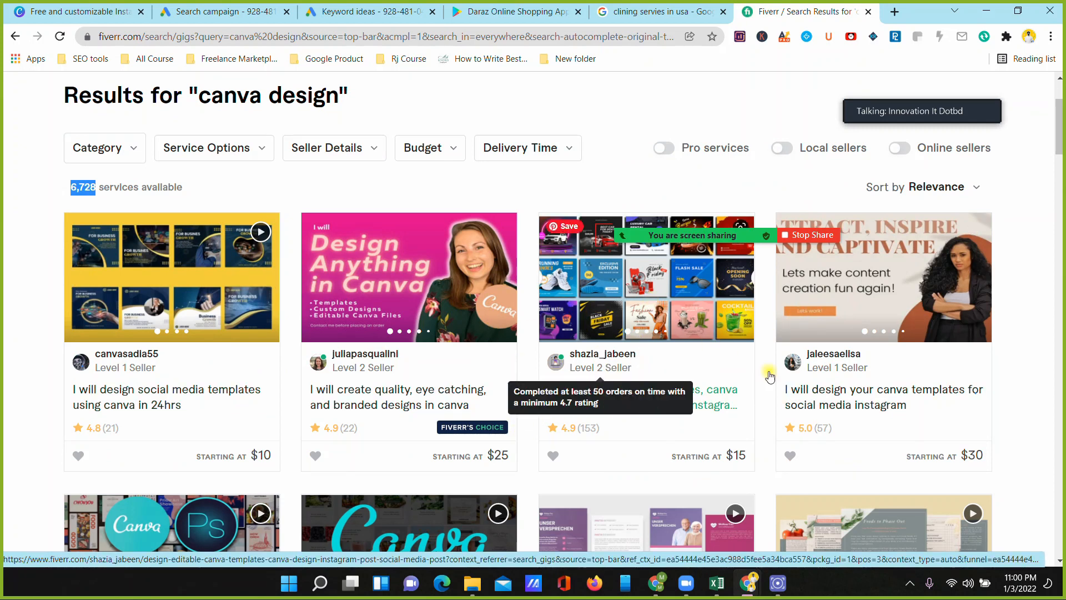
pyautogui.scroll(-3, 296, 369)
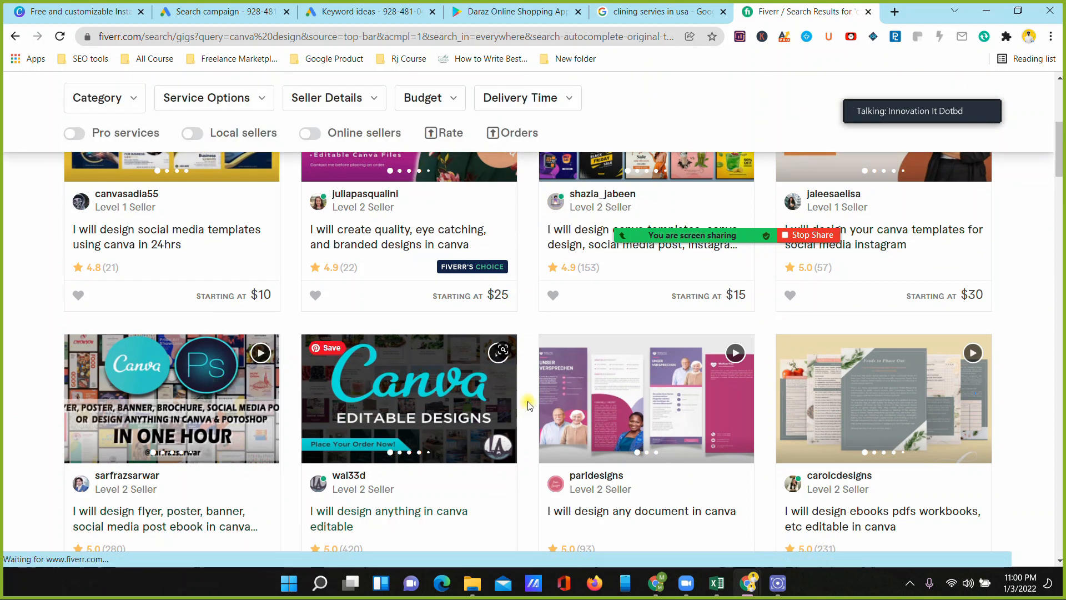
pyautogui.scroll(5, 436, 277)
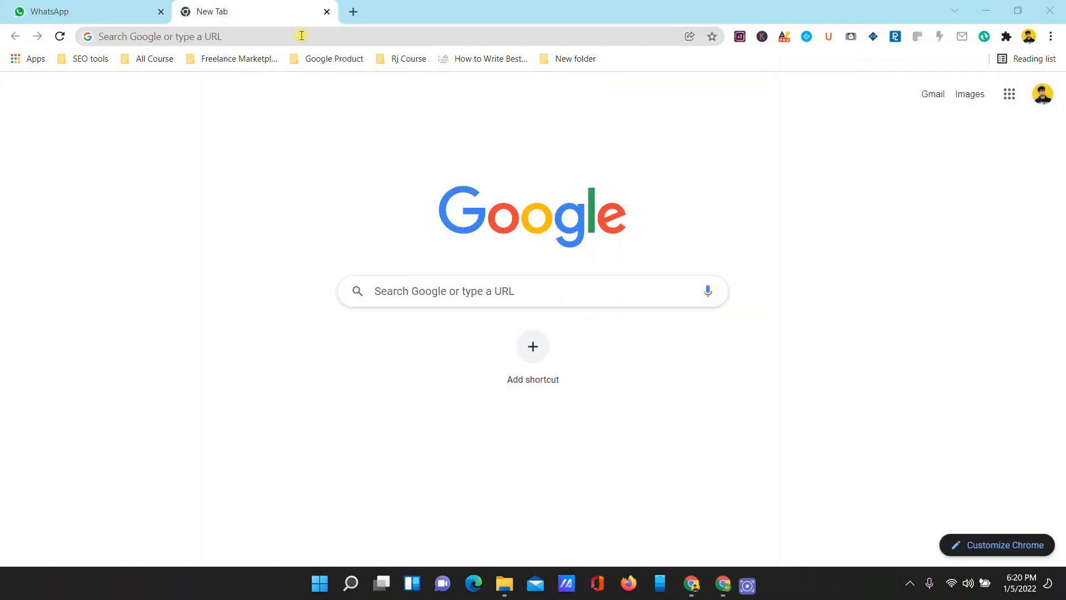
# Step: Switch to Canva at canva.com and look over the home page's sections and template categories
pyautogui.click(272, 34)
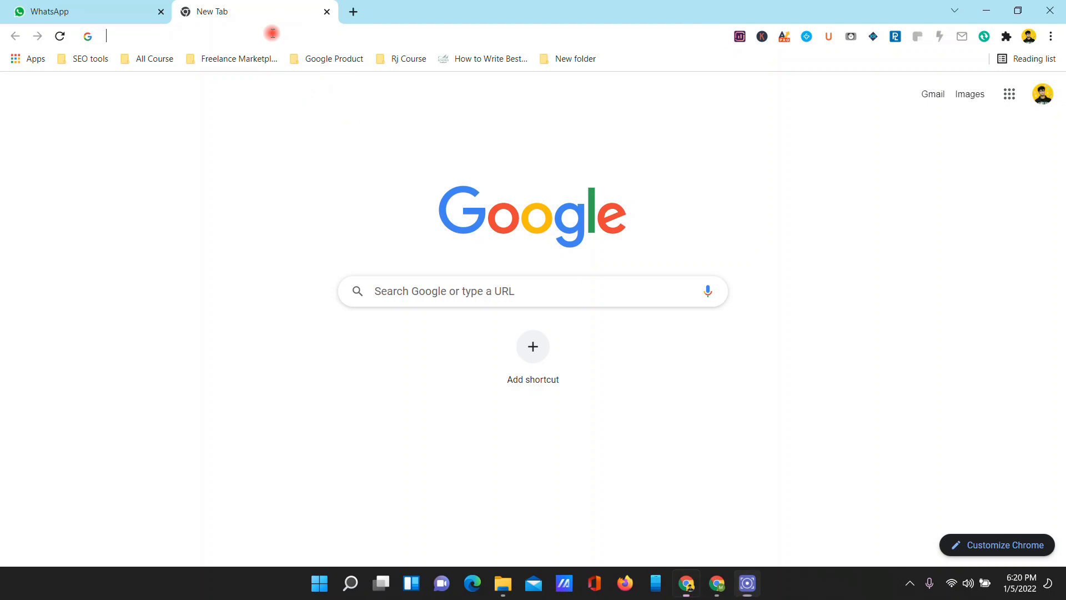
pyautogui.write('canva')
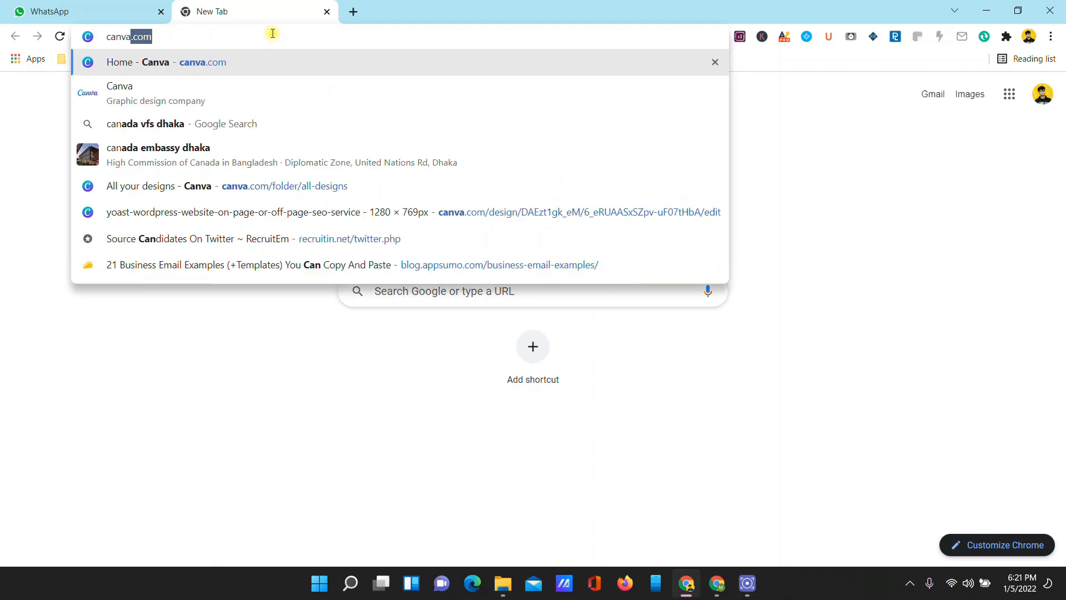
pyautogui.press('Return')
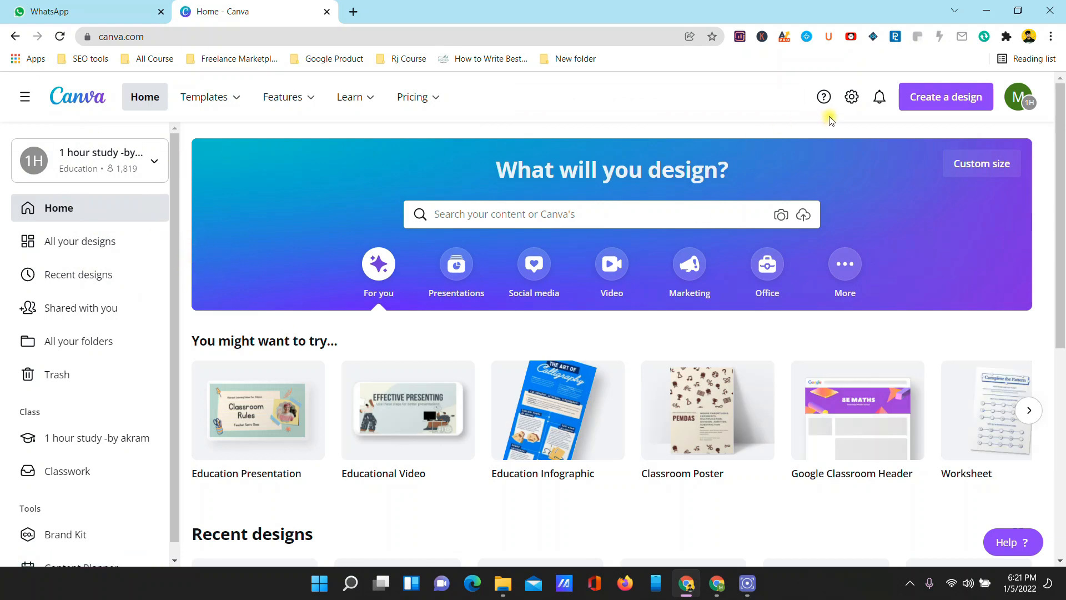
pyautogui.scroll(-2, 68, 517)
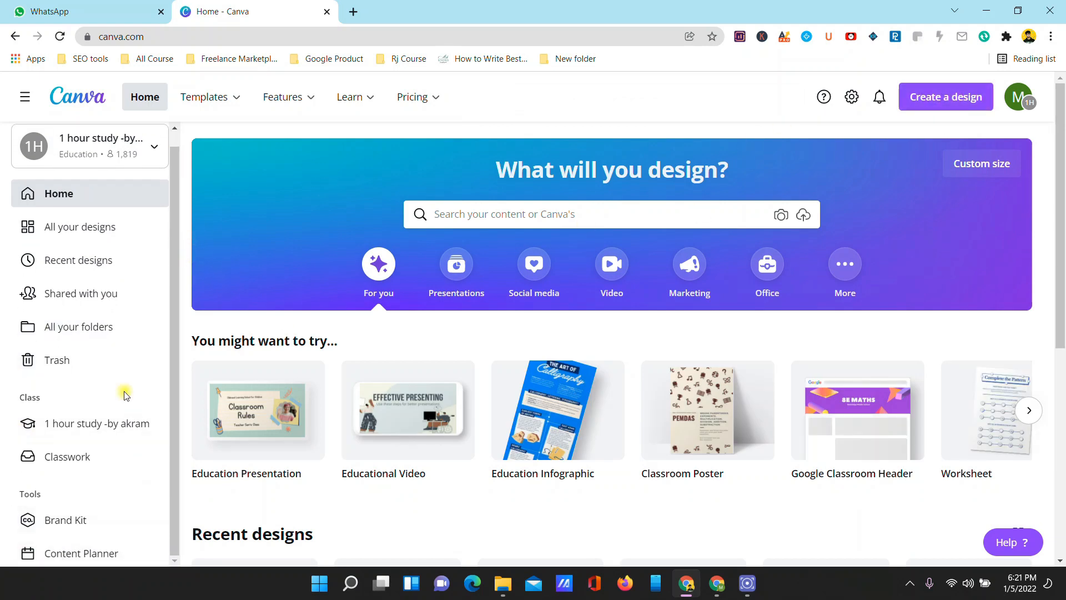
pyautogui.scroll(2, 113, 366)
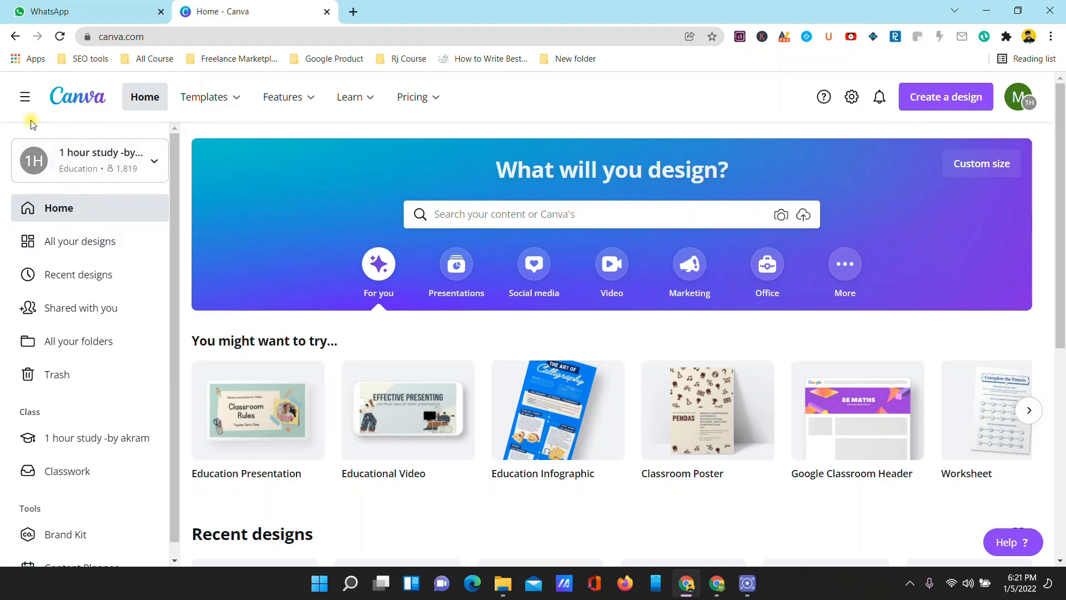
pyautogui.moveTo(199, 100)
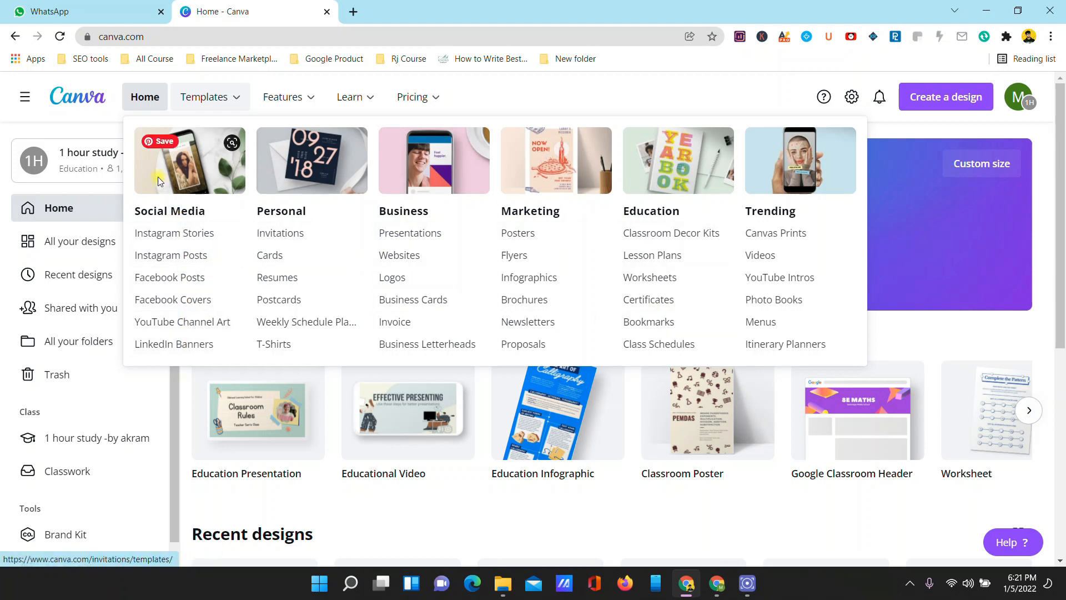
# Step: Create a new custom-size design with a width of 1200 px and a height of 1200 px
pyautogui.click(908, 106)
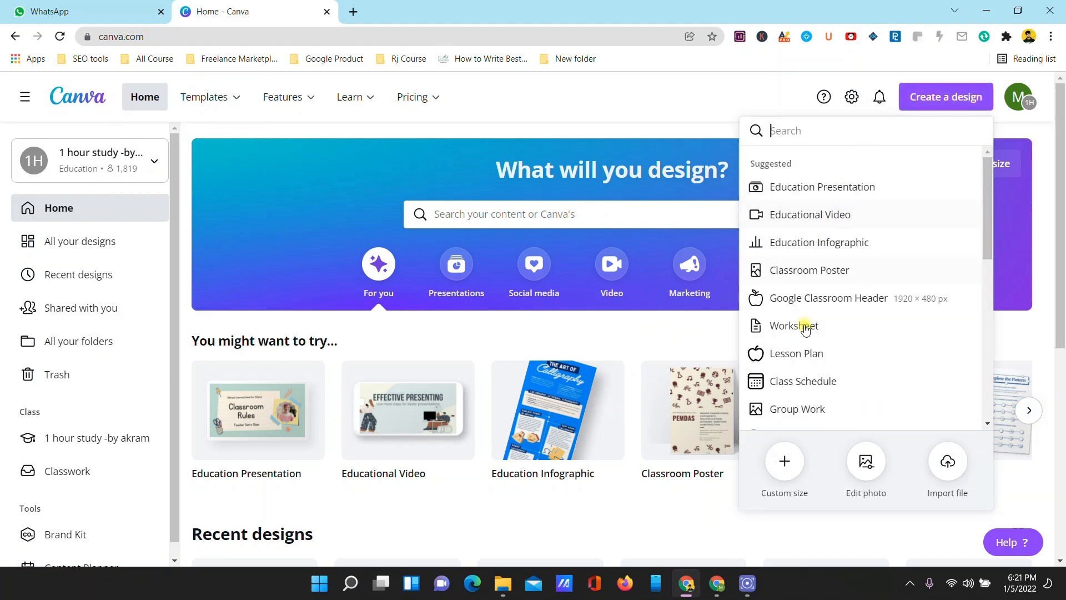
pyautogui.click(783, 464)
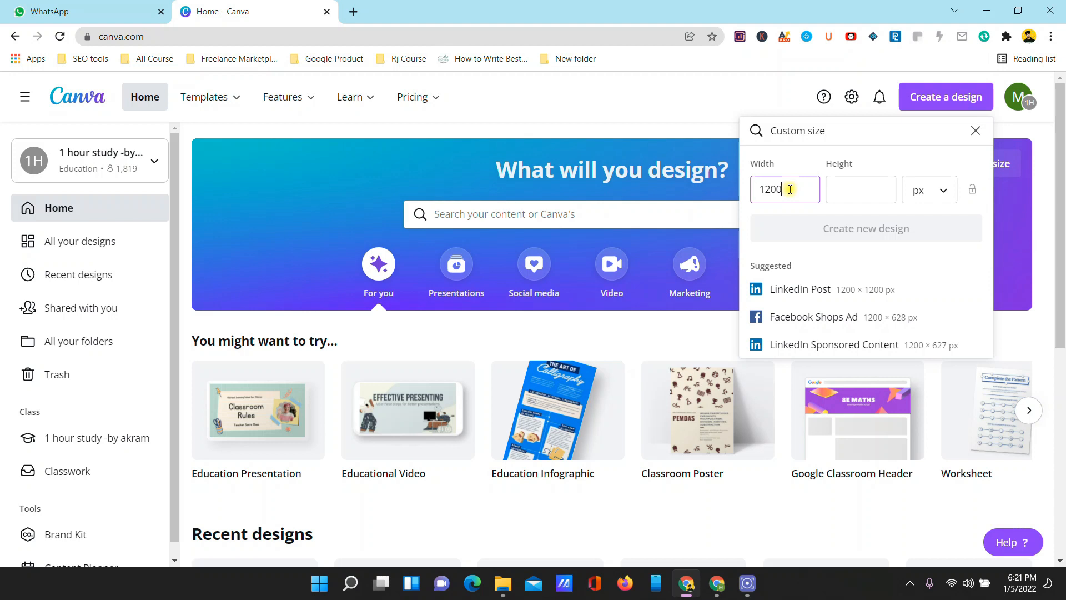
pyautogui.click(837, 197)
pyautogui.write('1200')
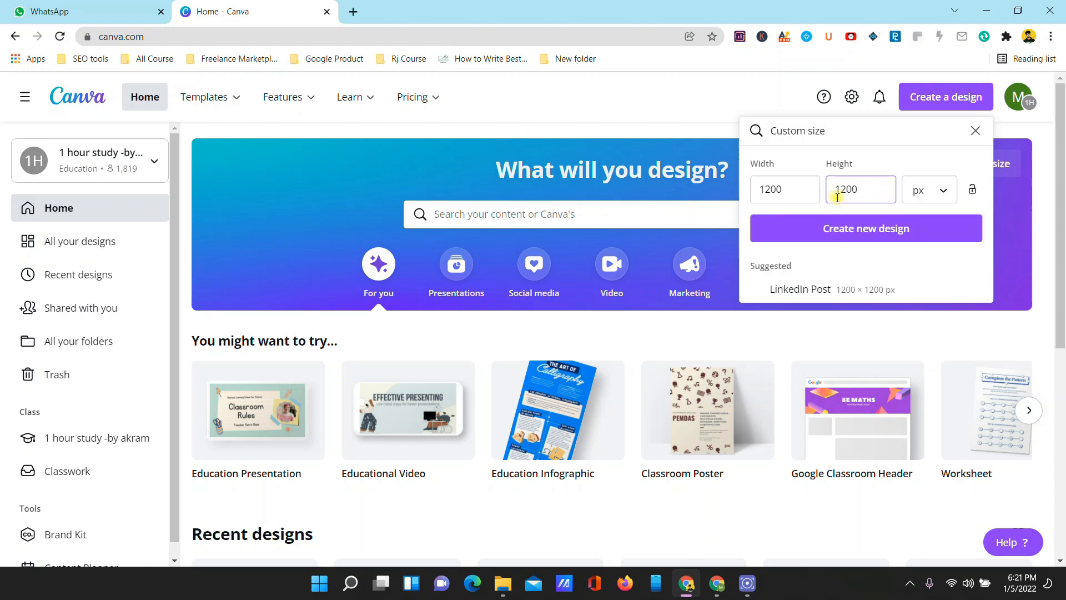
pyautogui.click(854, 228)
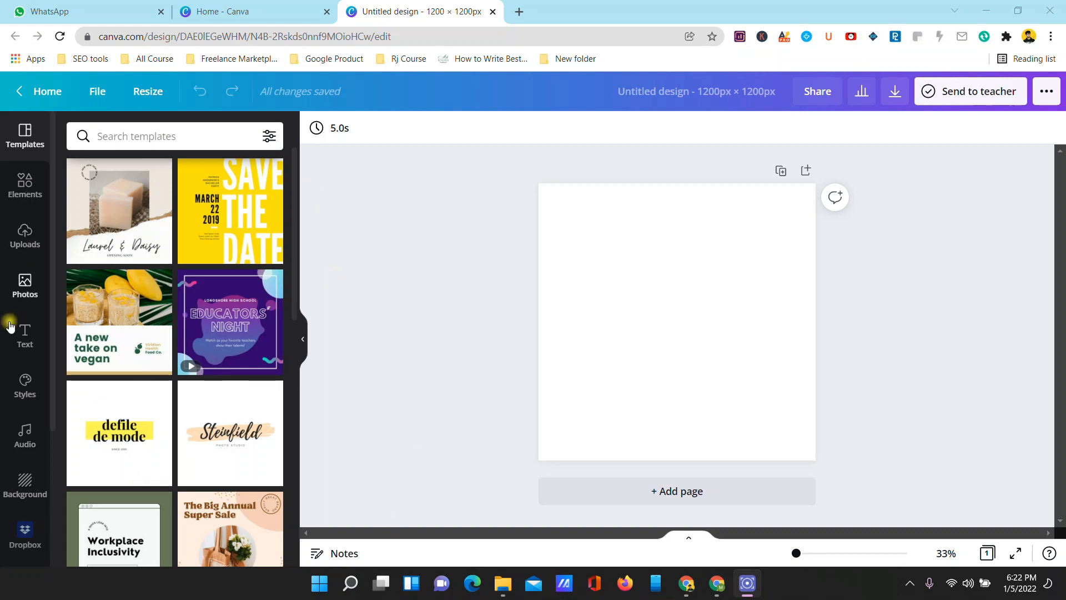
# Step: Look through the suggested templates and search the template library for "marketing"
pyautogui.scroll(-10, 171, 344)
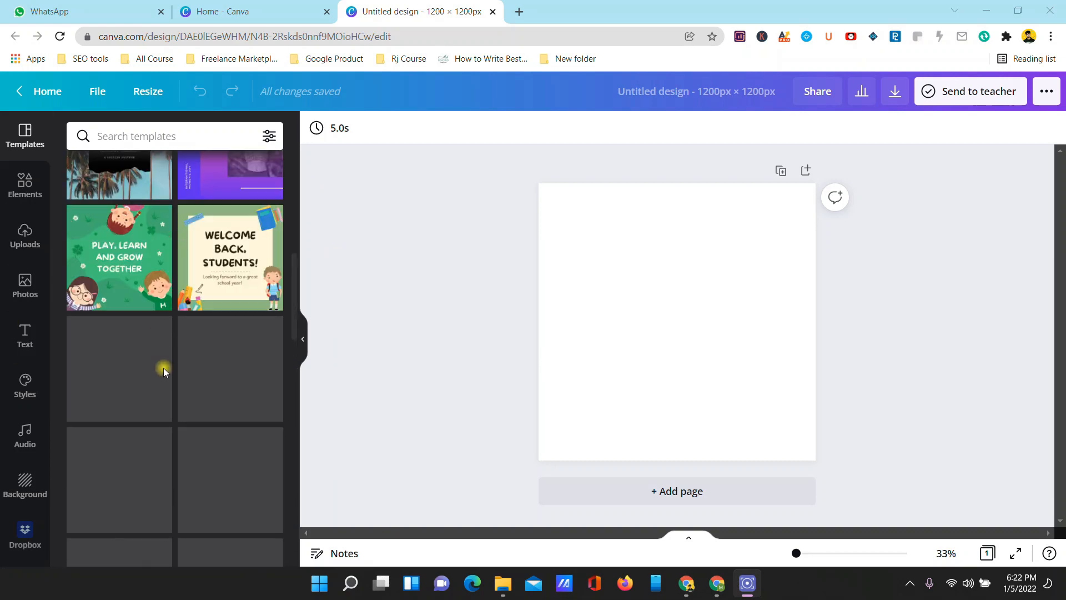
pyautogui.scroll(10, 165, 372)
pyautogui.click(124, 136)
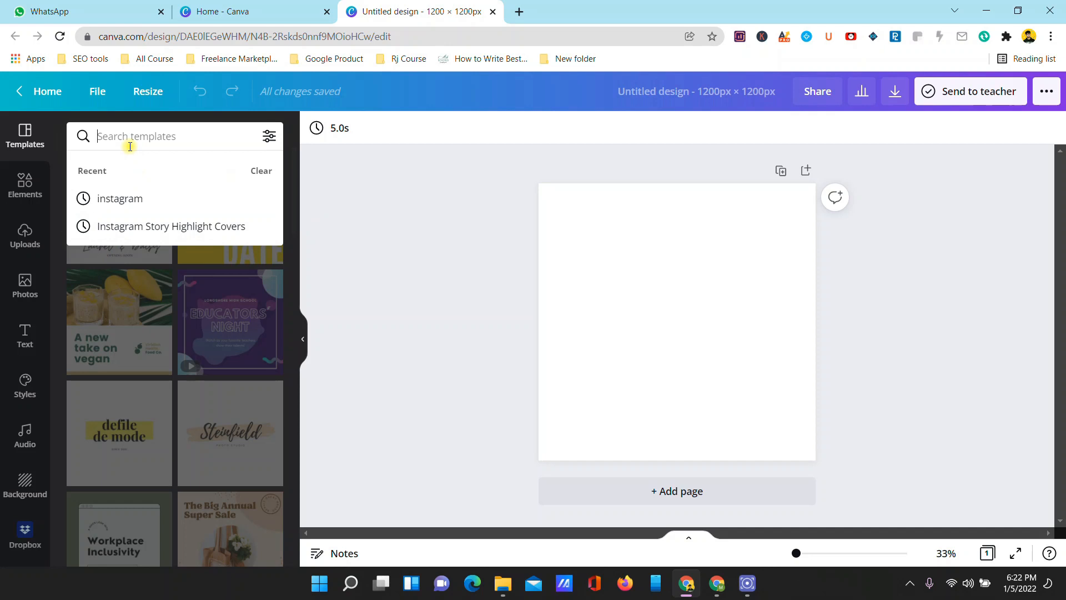
pyautogui.write('ma')
pyautogui.write('rketing')
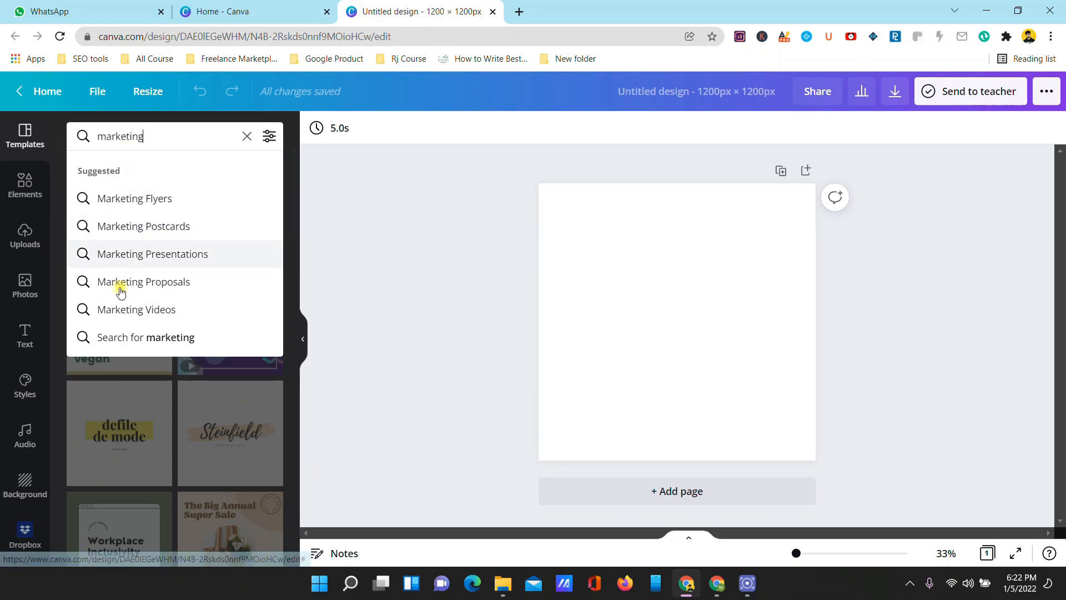
pyautogui.press('Return')
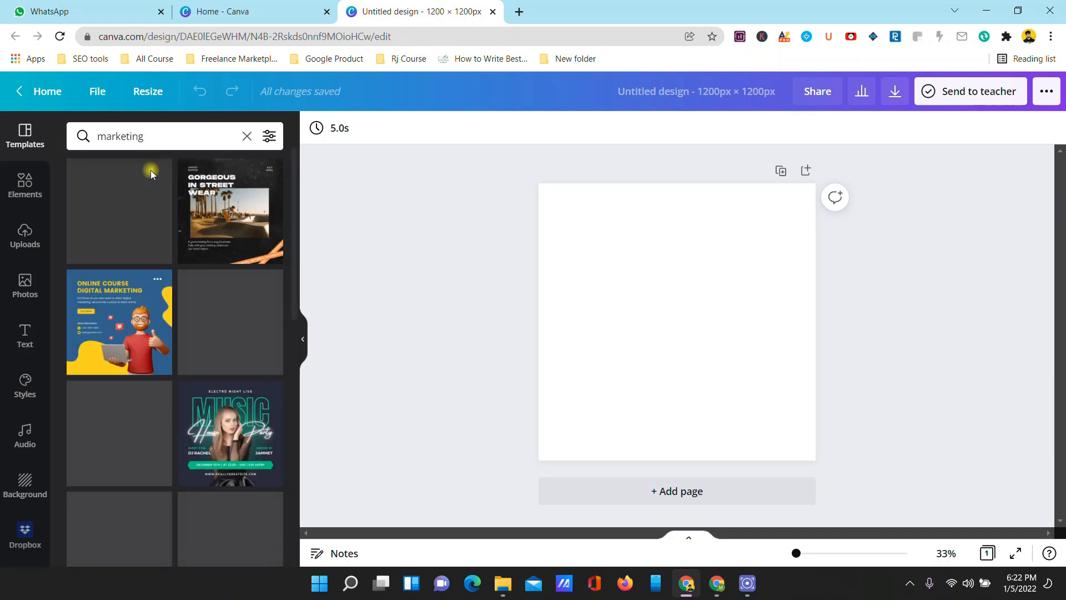
# Step: Try the purple "Digital Marketing" template with the rocket illustration on the page and delete all of its elements
pyautogui.scroll(-10, 186, 322)
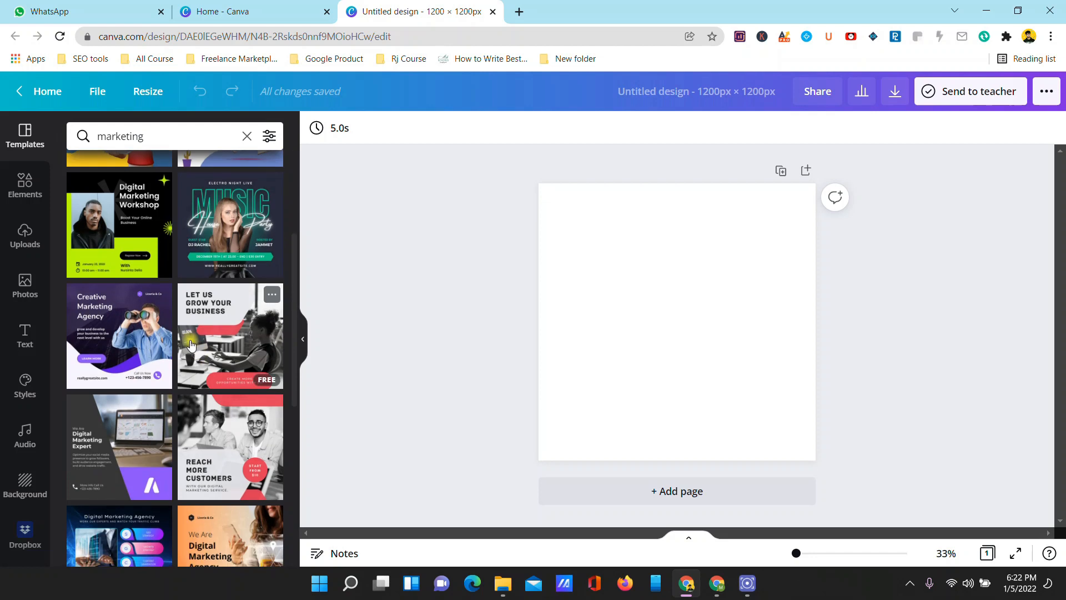
pyautogui.scroll(5, 140, 327)
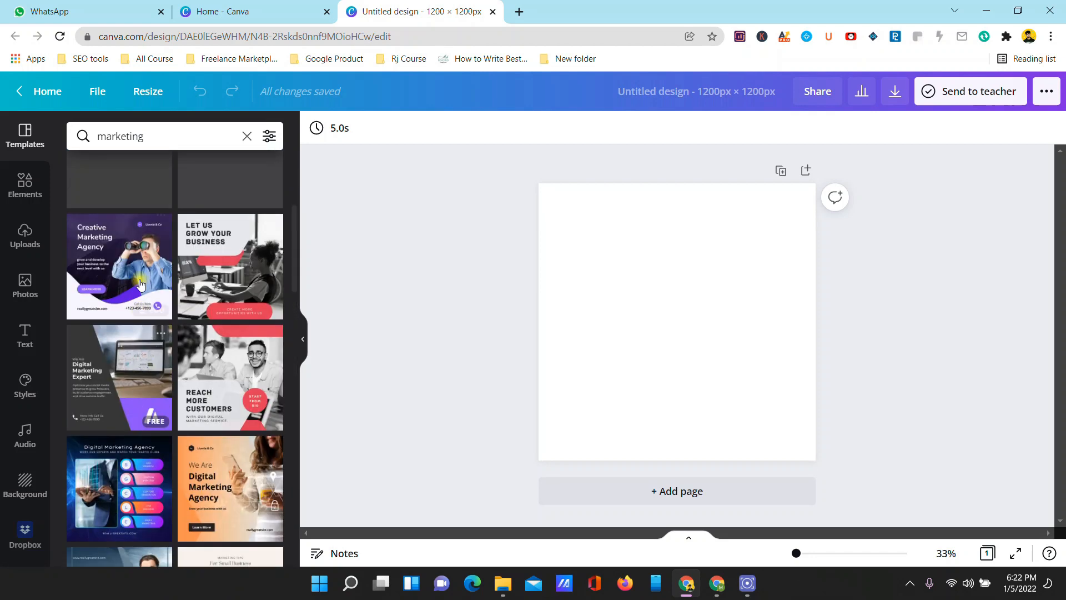
pyautogui.scroll(-6, 183, 318)
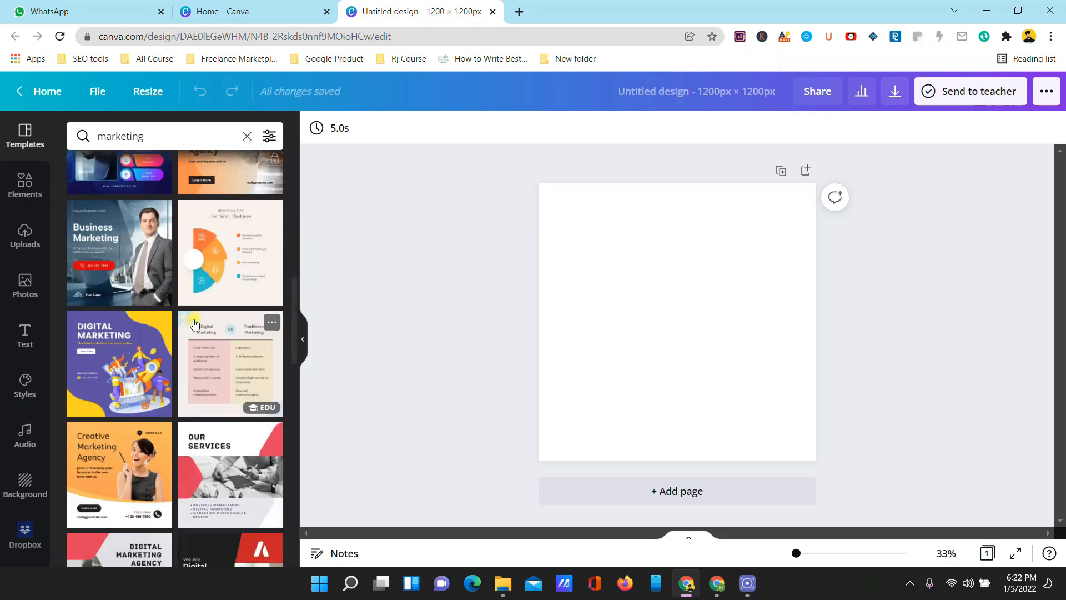
pyautogui.moveTo(115, 383); pyautogui.dragTo(770, 288)
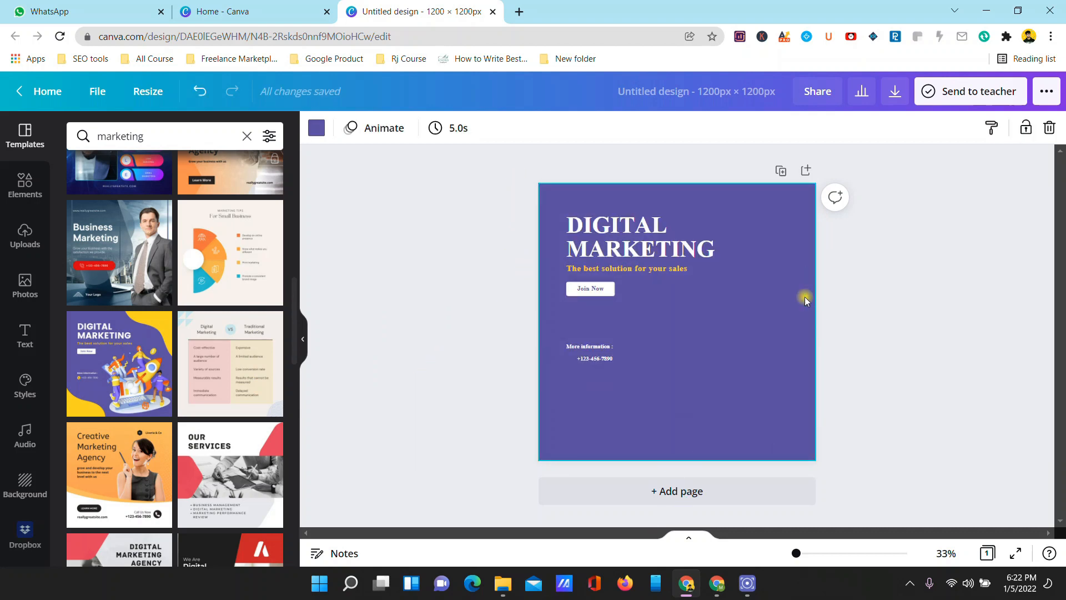
pyautogui.moveTo(519, 177); pyautogui.dragTo(928, 455)
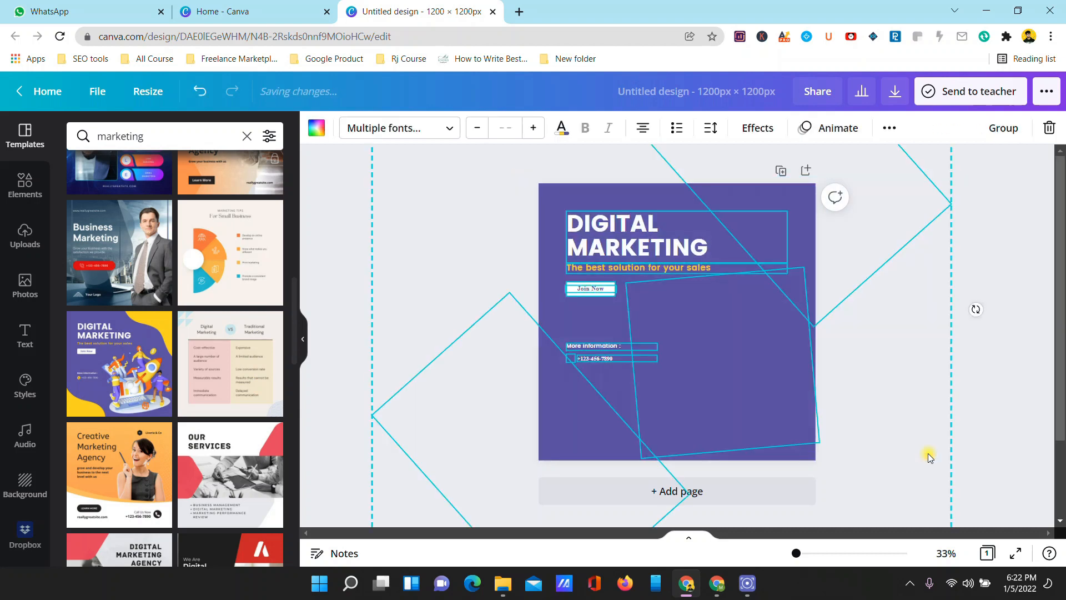
pyautogui.press('Delete')
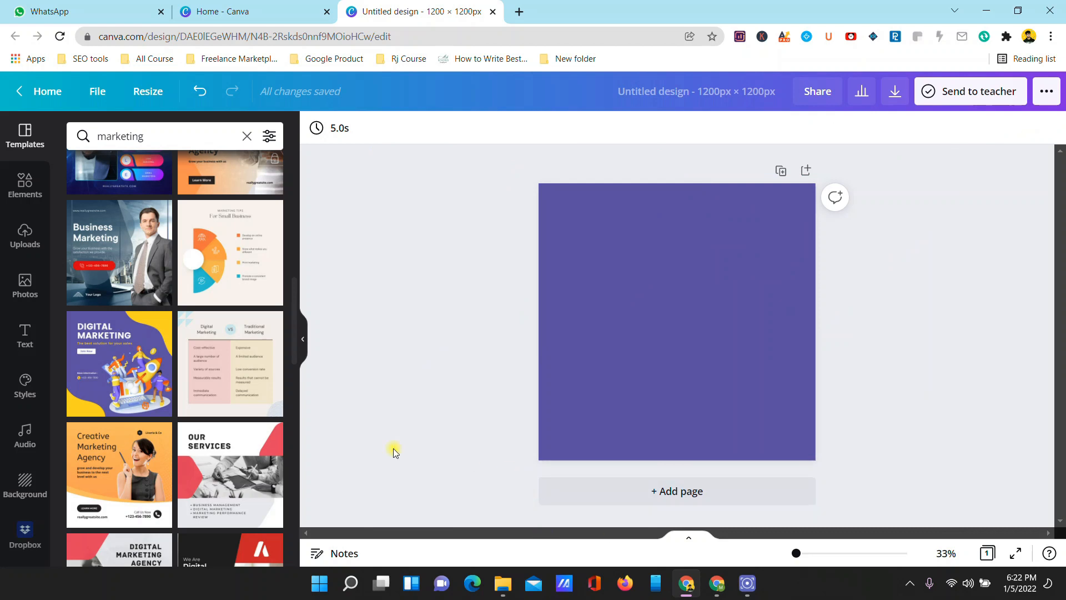
# Step: Find the purple "Digital Marketing Agency" template with the phone mockup among the marketing templates and apply it to the page
pyautogui.scroll(-9, 172, 333)
pyautogui.scroll(-4, 181, 298)
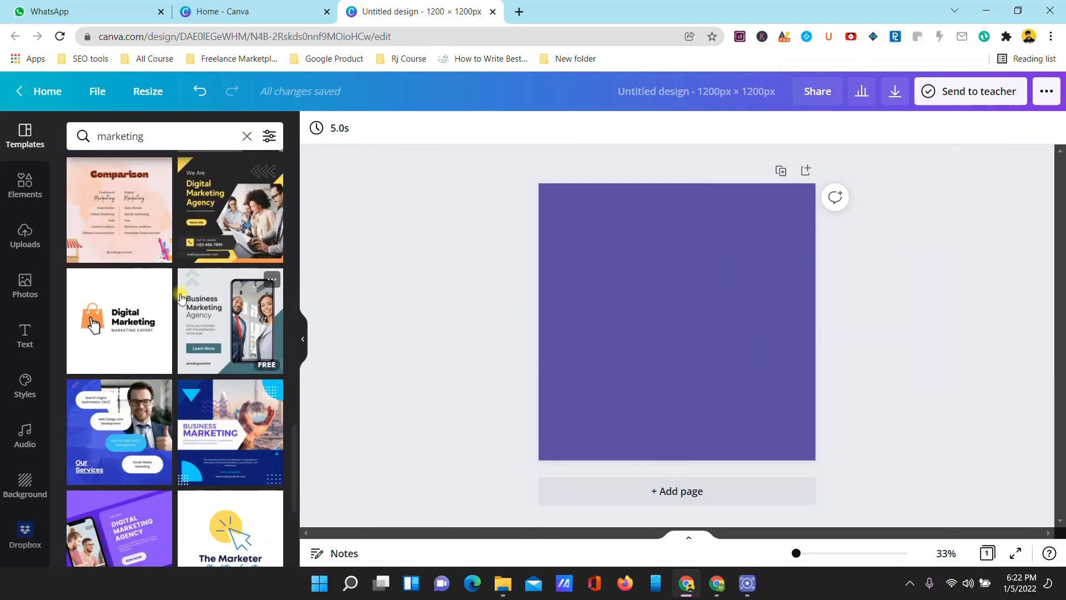
pyautogui.scroll(-5, 180, 299)
pyautogui.moveTo(118, 279); pyautogui.dragTo(611, 291)
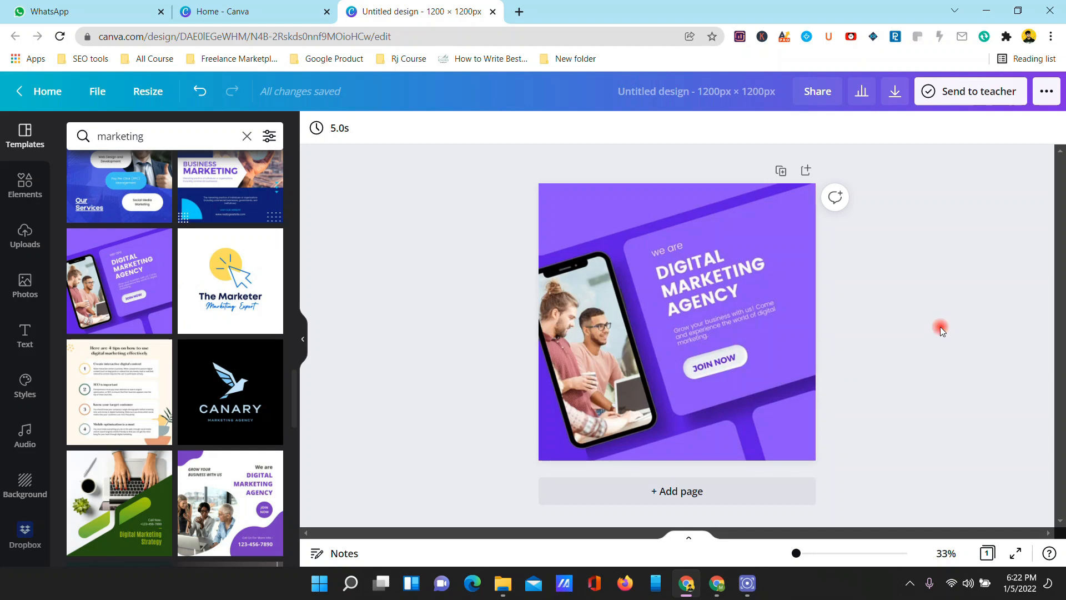
# Step: Replace the template's "DIGITAL MARKETING AGENCY" heading with "DIGILA MARKETING"
pyautogui.doubleClick(696, 285)
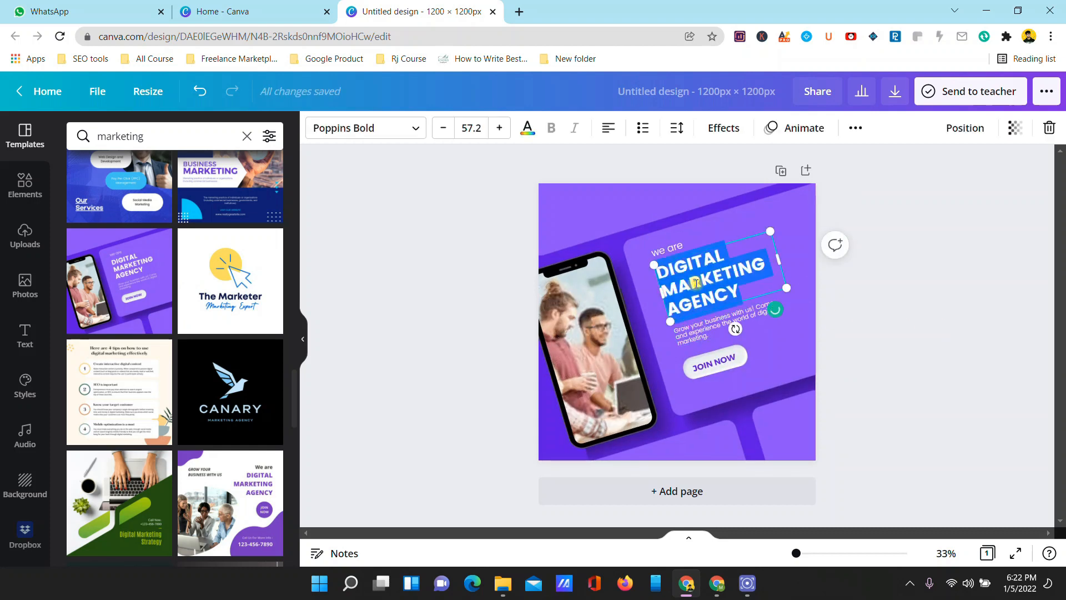
pyautogui.press('BackSpace')
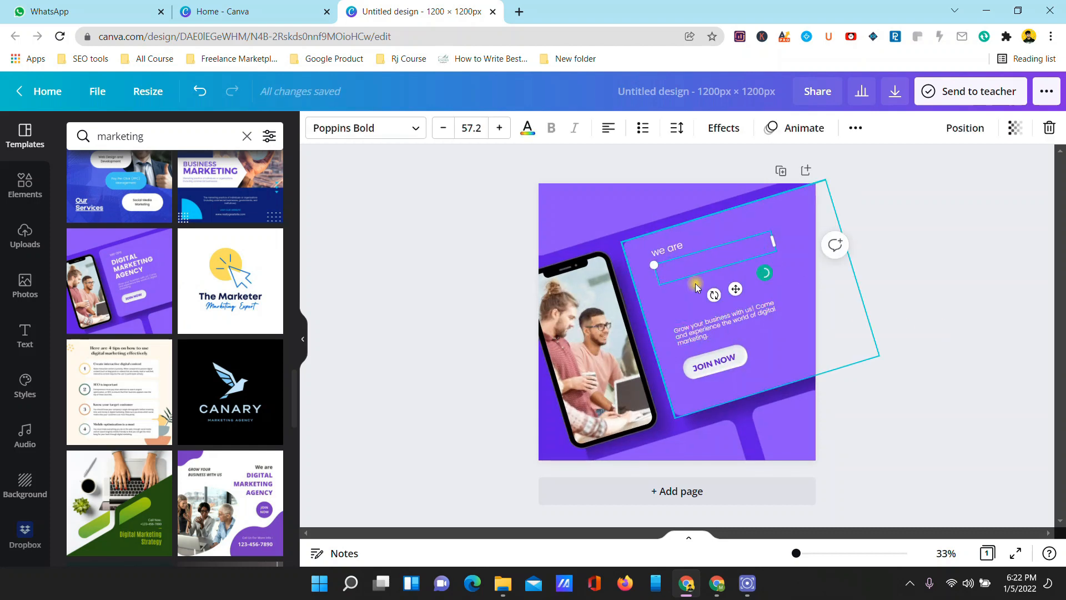
pyautogui.write('DIGILA MARKIETING')
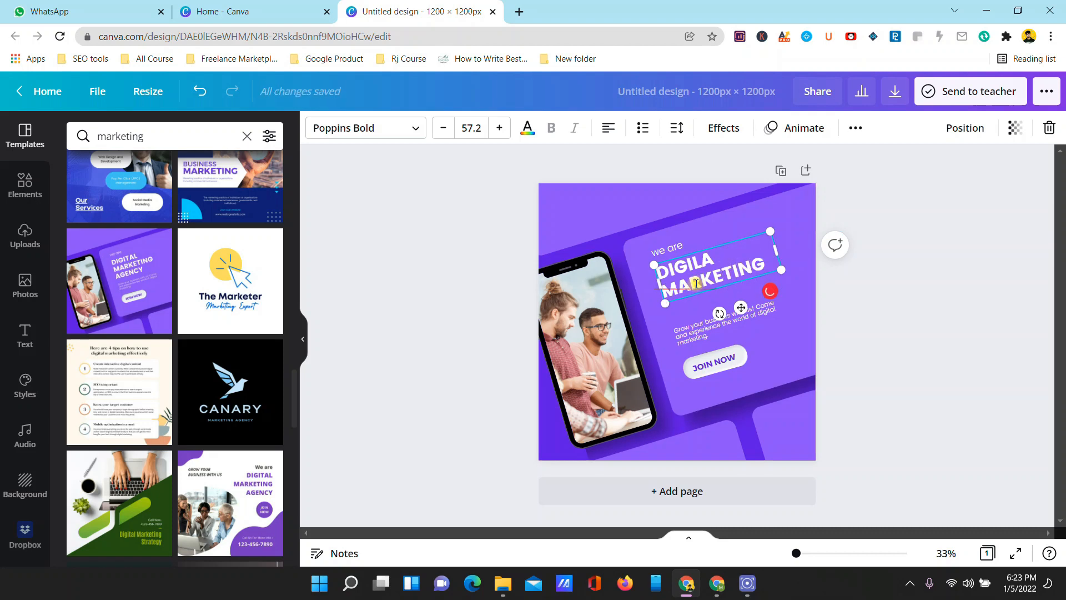
pyautogui.click(890, 337)
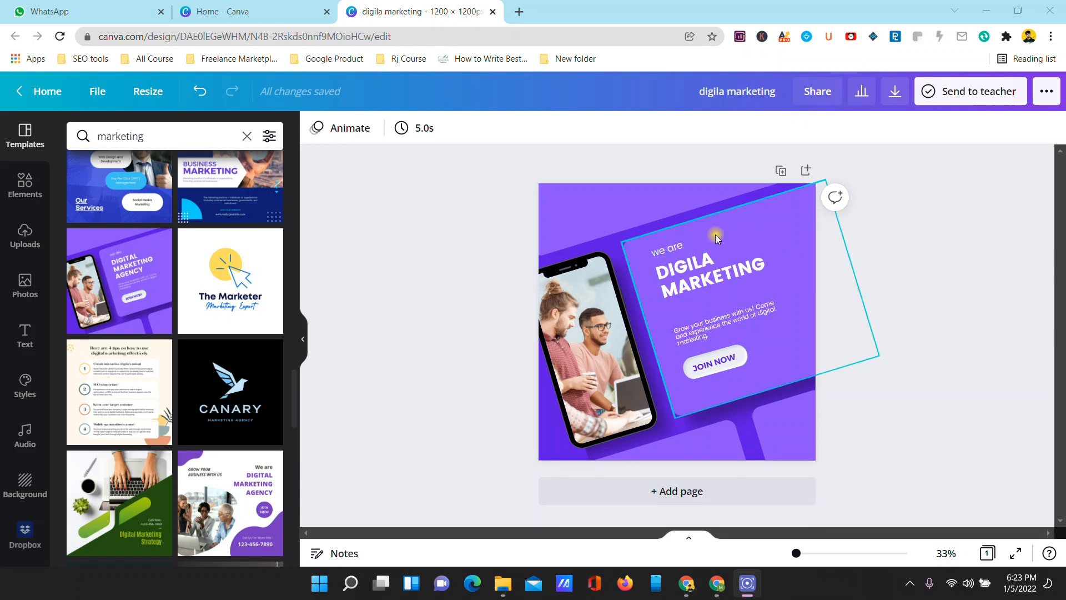
pyautogui.click(697, 333)
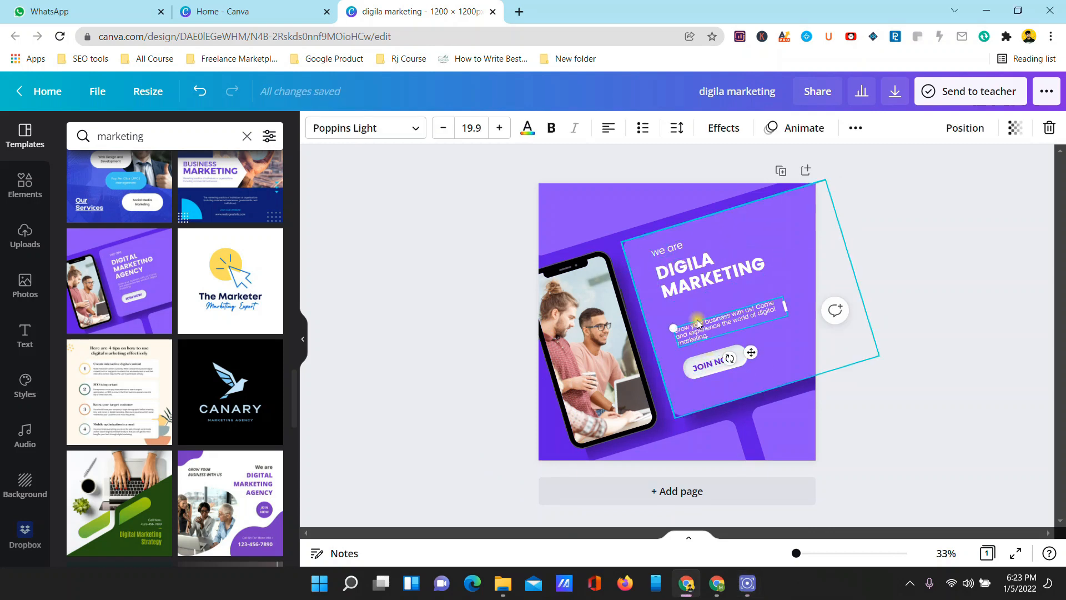
pyautogui.click(671, 247)
pyautogui.click(888, 344)
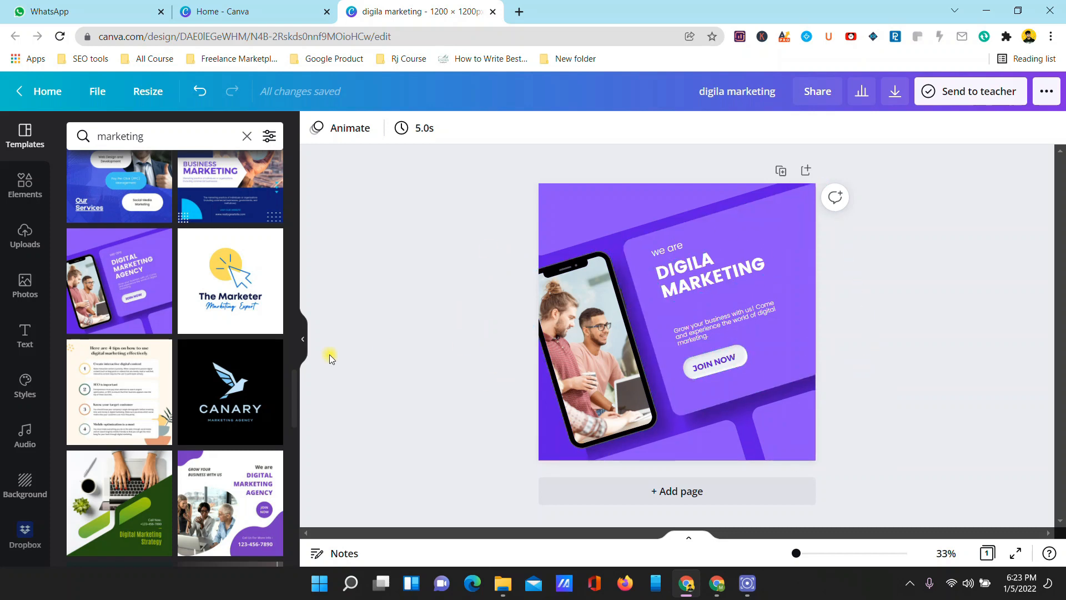
# Step: Delete all of the template's text, phone mockup and shapes from the page, leaving only the background
pyautogui.scroll(-1, 195, 349)
pyautogui.scroll(-2, 196, 349)
pyautogui.moveTo(496, 165); pyautogui.dragTo(854, 484)
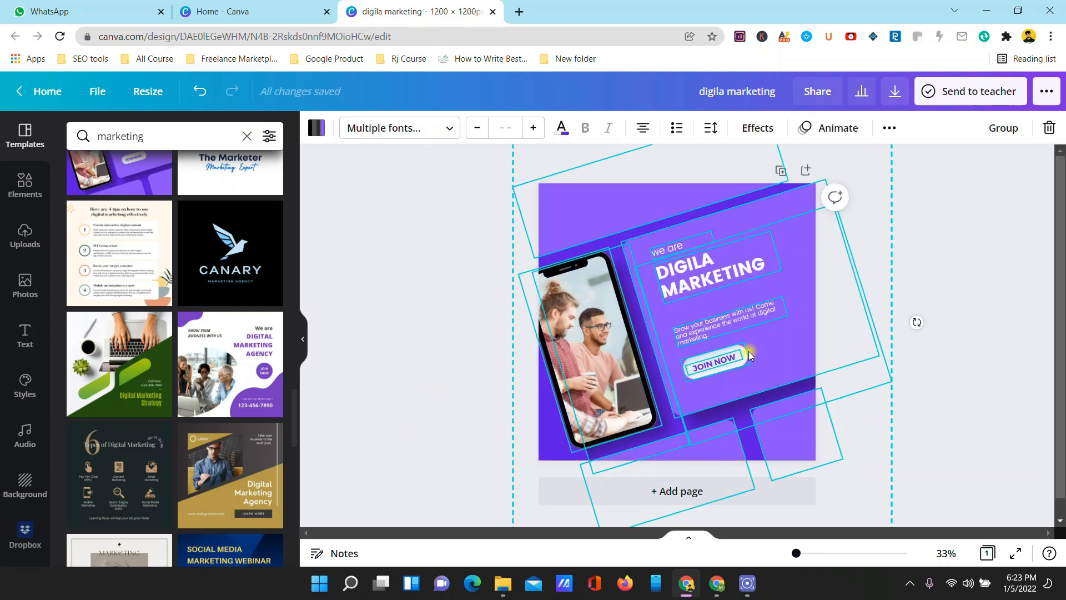
pyautogui.press('Delete')
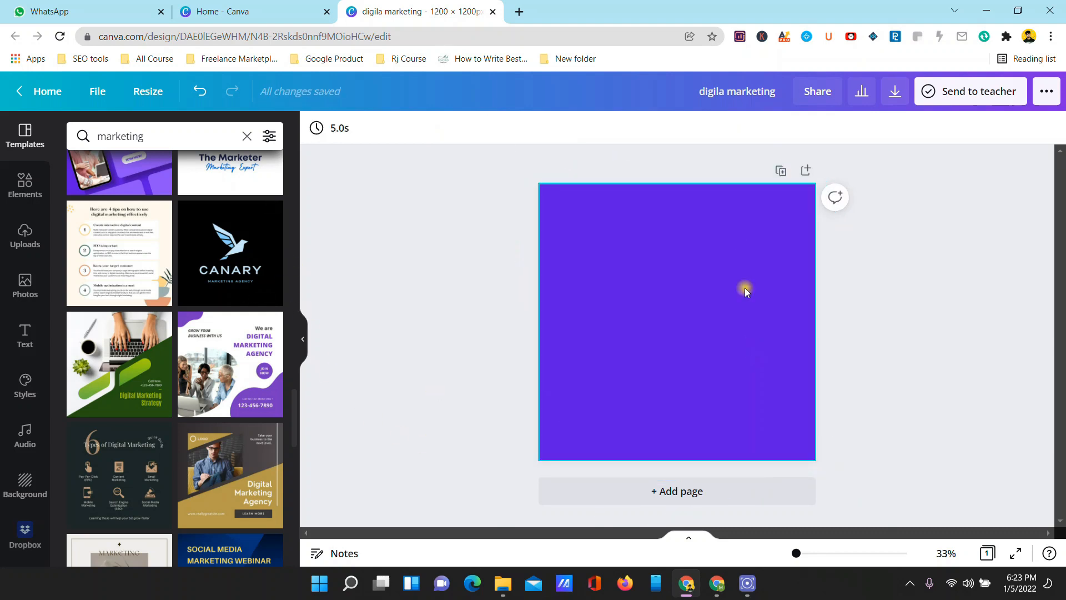
# Step: Set the page background colour to Royal blue #5271ff
pyautogui.click(719, 234)
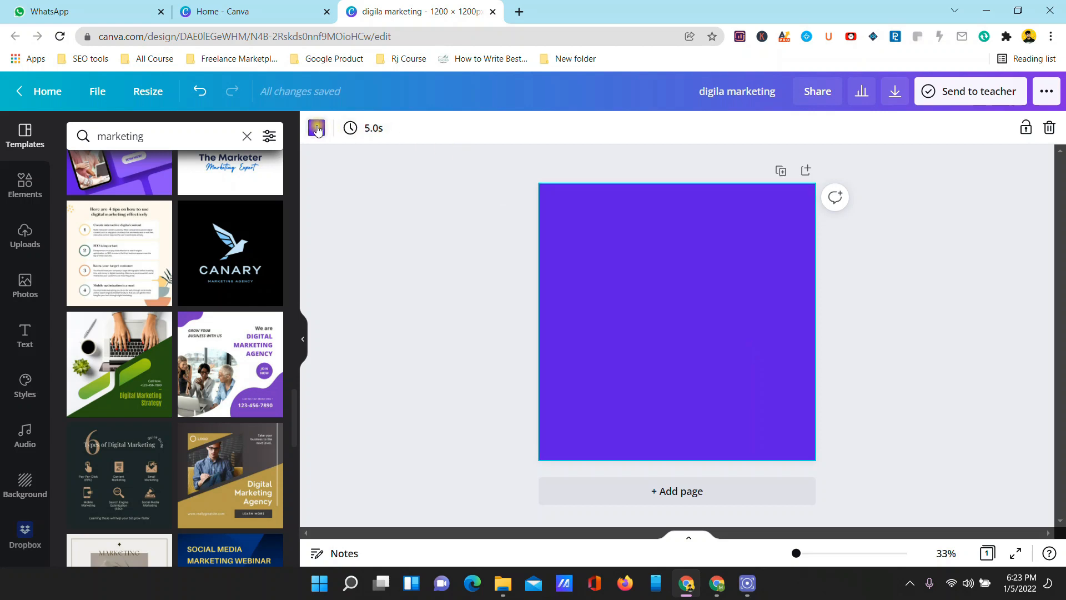
pyautogui.click(317, 129)
pyautogui.click(230, 450)
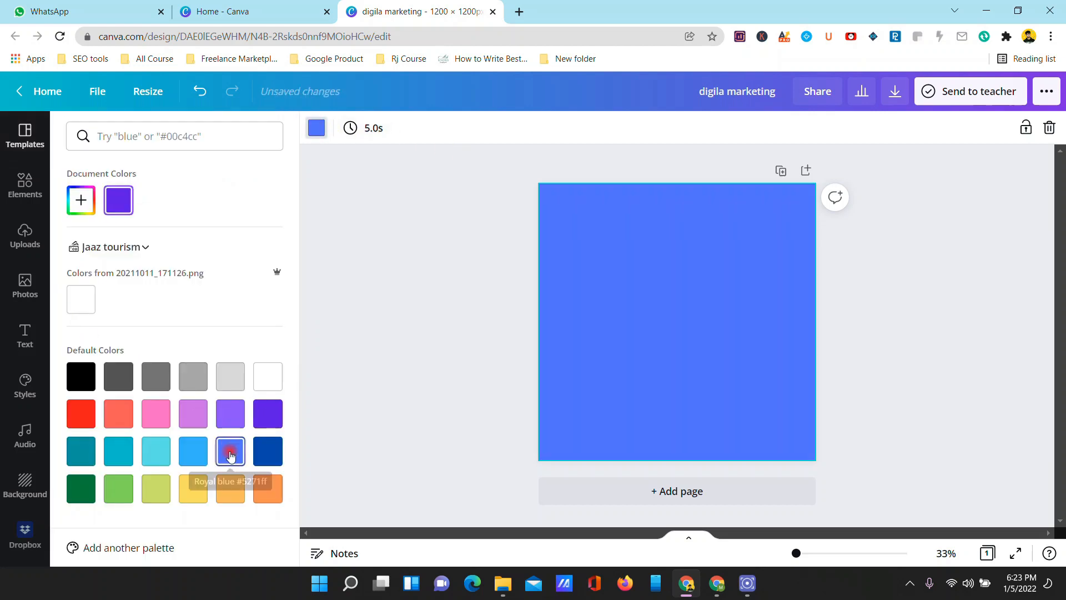
pyautogui.click(872, 309)
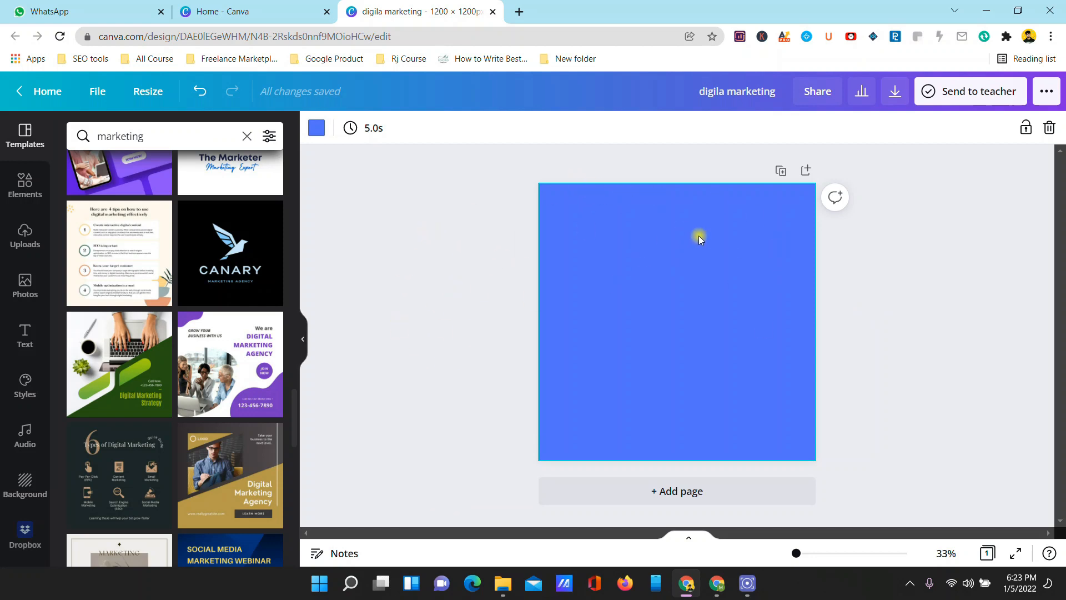
# Step: Try the white brand colour on the page background and return to the blue document colour
pyautogui.click(317, 128)
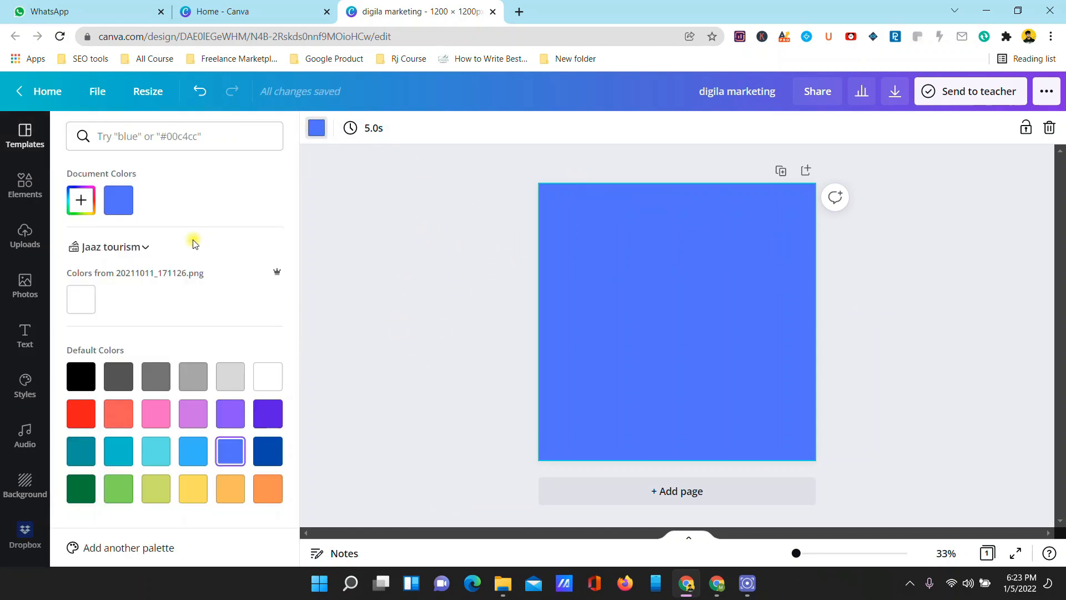
pyautogui.click(85, 305)
pyautogui.click(124, 205)
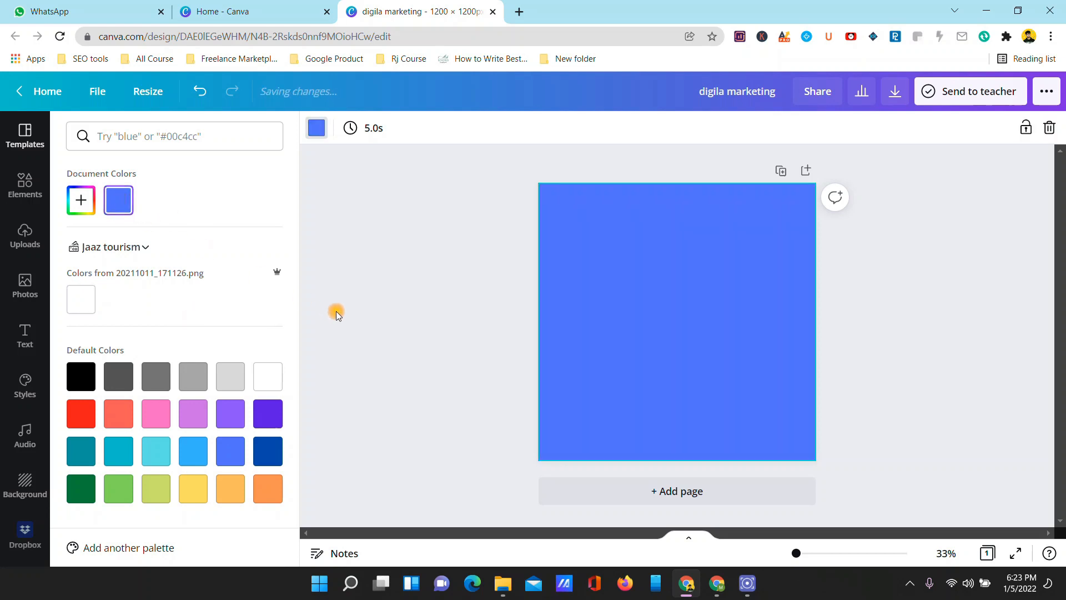
pyautogui.click(347, 305)
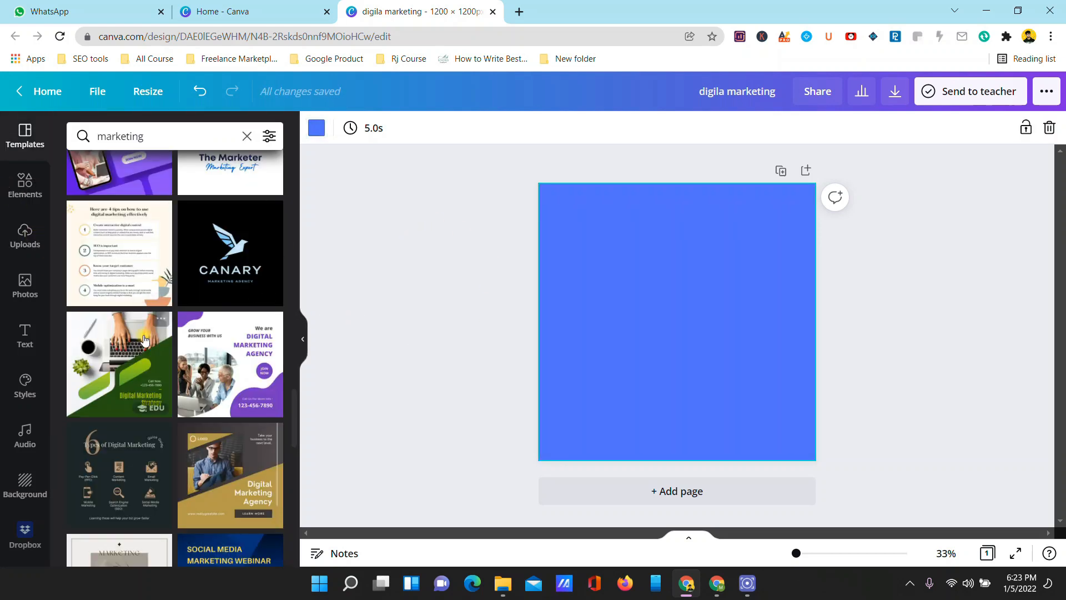
# Step: Add a circle shape, make it white and enlarge it so it fills most of the page's upper-left area
pyautogui.scroll(5, 195, 339)
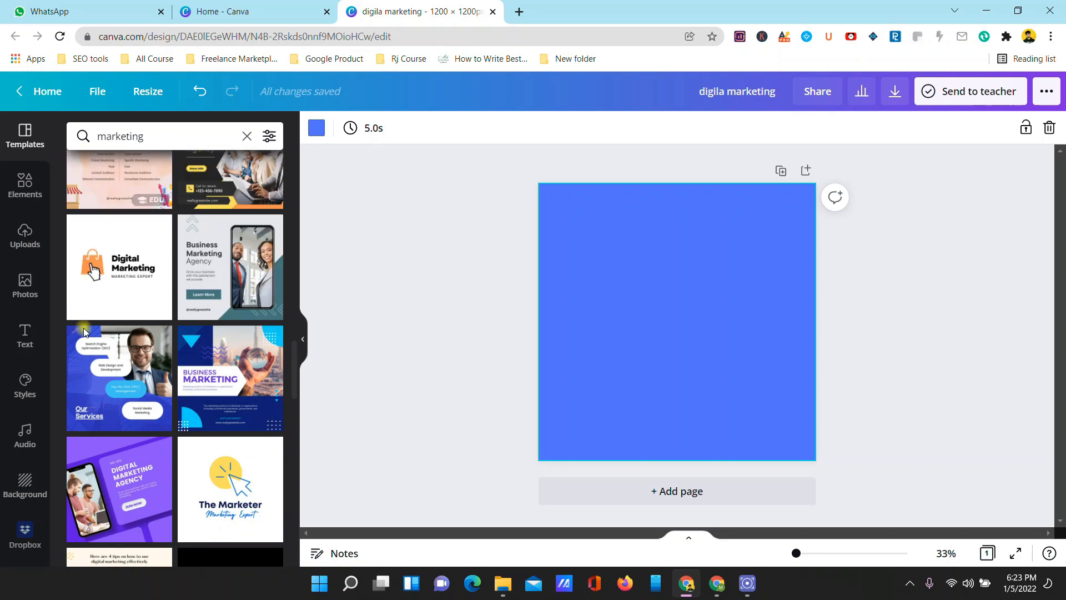
pyautogui.click(25, 183)
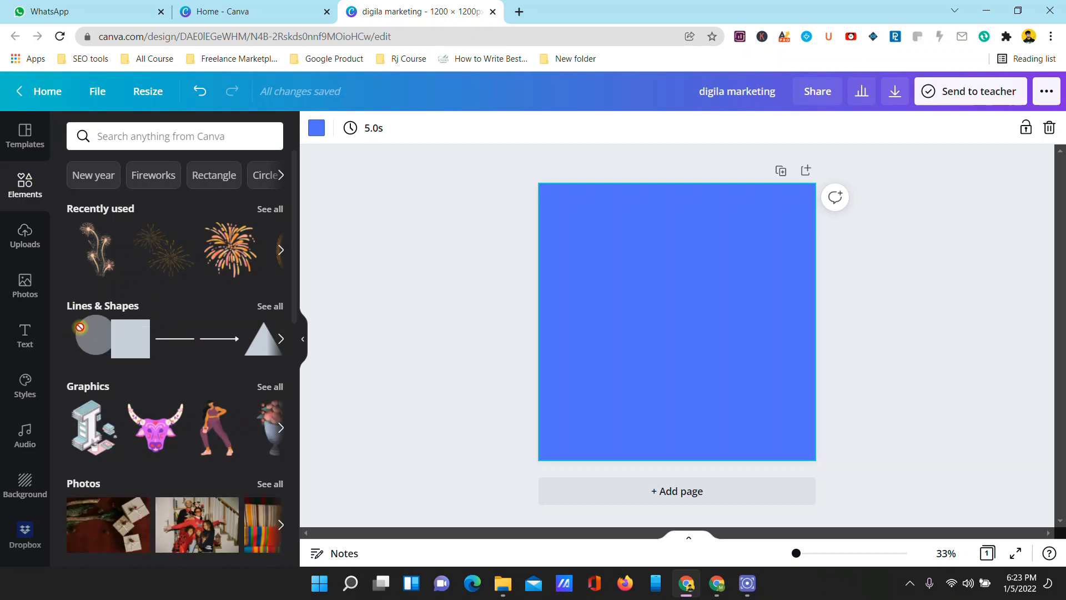
pyautogui.moveTo(127, 339); pyautogui.dragTo(170, 346)
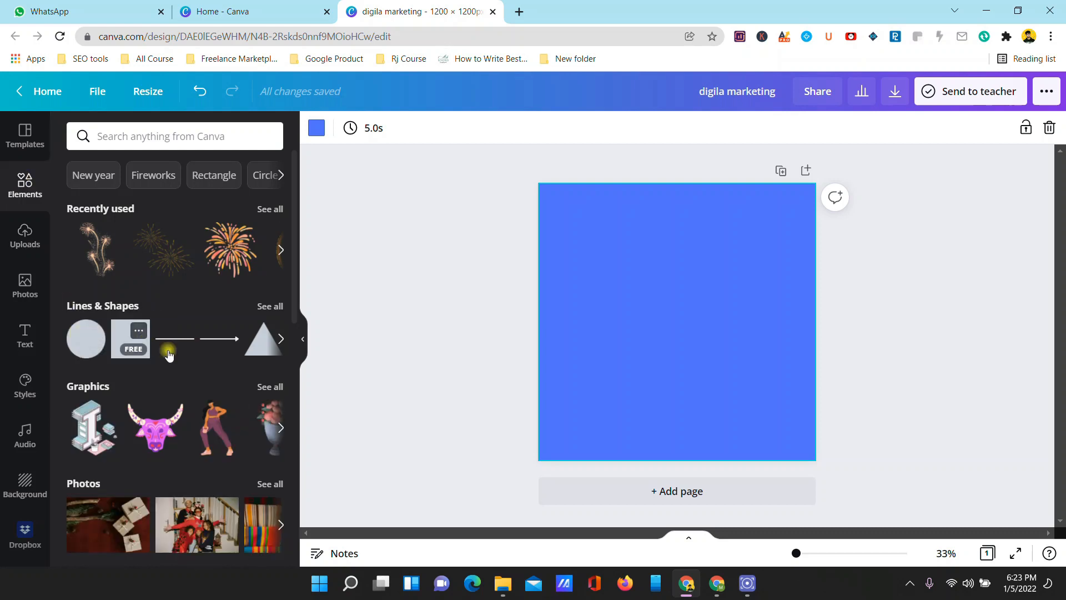
pyautogui.click(280, 340)
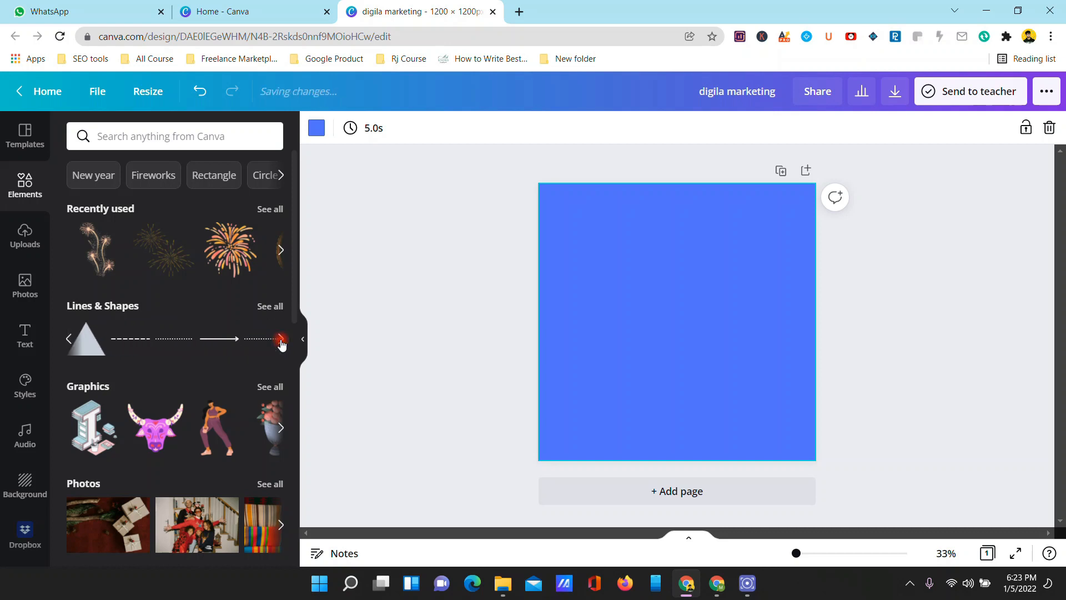
pyautogui.click(280, 339)
pyautogui.click(68, 338)
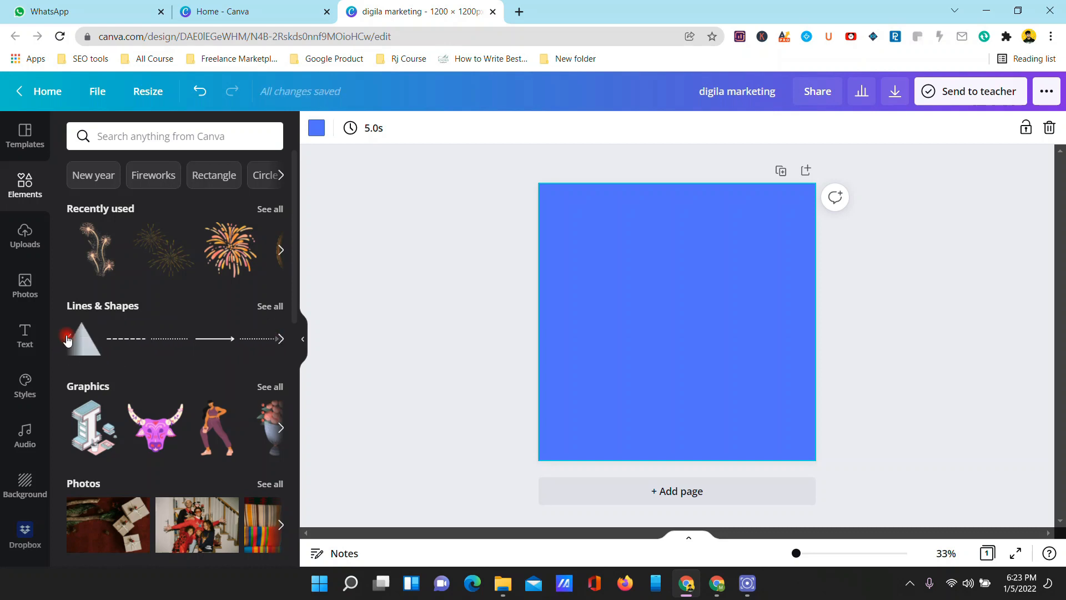
pyautogui.click(68, 340)
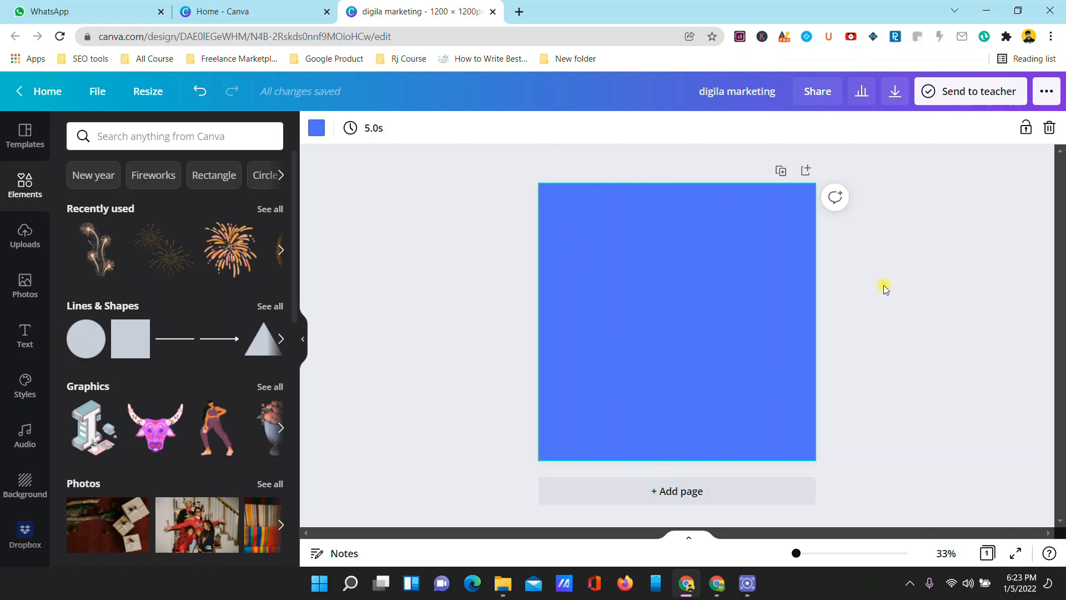
pyautogui.moveTo(86, 339); pyautogui.dragTo(457, 143)
pyautogui.moveTo(603, 307); pyautogui.dragTo(604, 278)
pyautogui.click(923, 325)
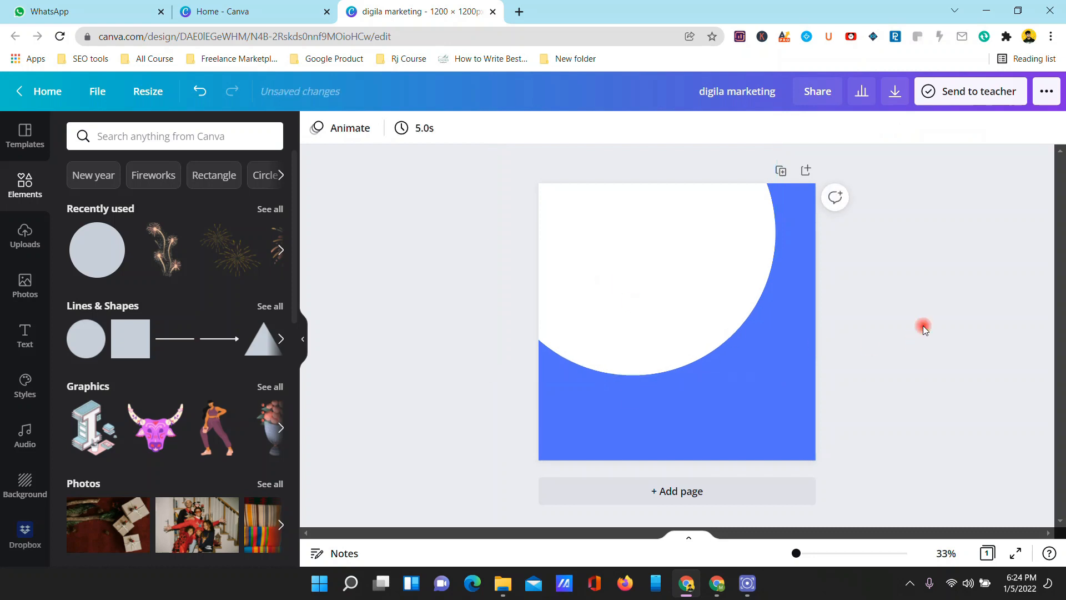
# Step: Add a heading in the upper part of the white circle and replace its text with "digital marketing"
pyautogui.scroll(-1, 194, 359)
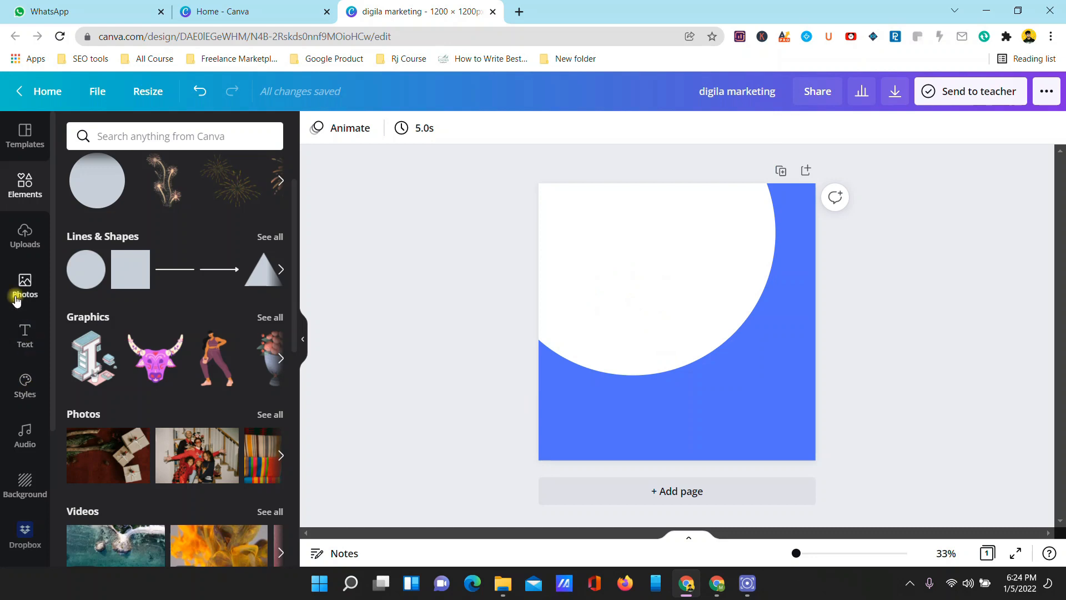
pyautogui.click(24, 336)
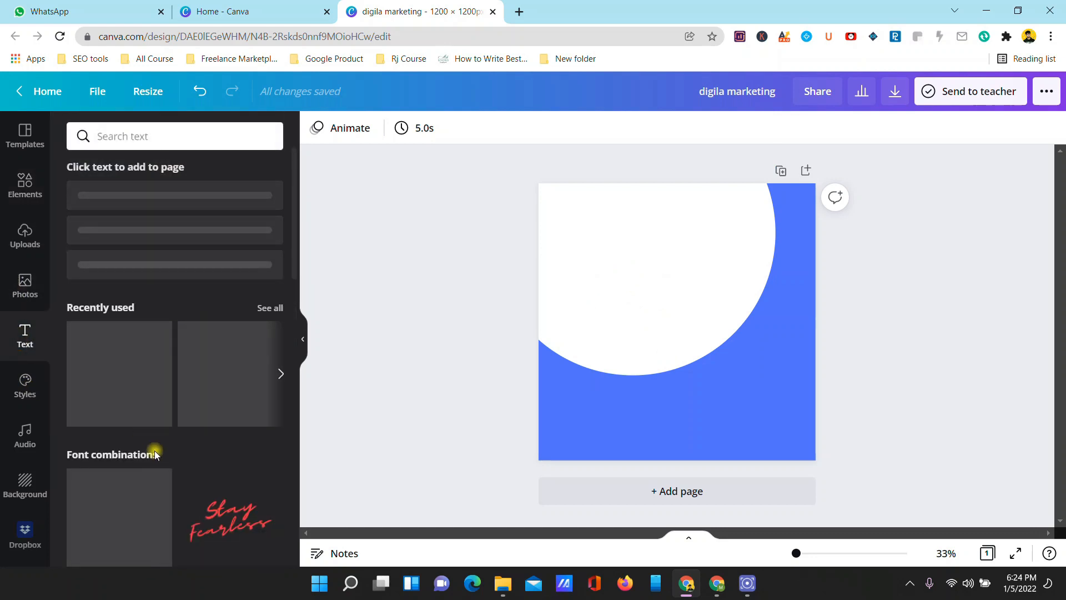
pyautogui.scroll(-3, 180, 439)
pyautogui.scroll(-3, 178, 301)
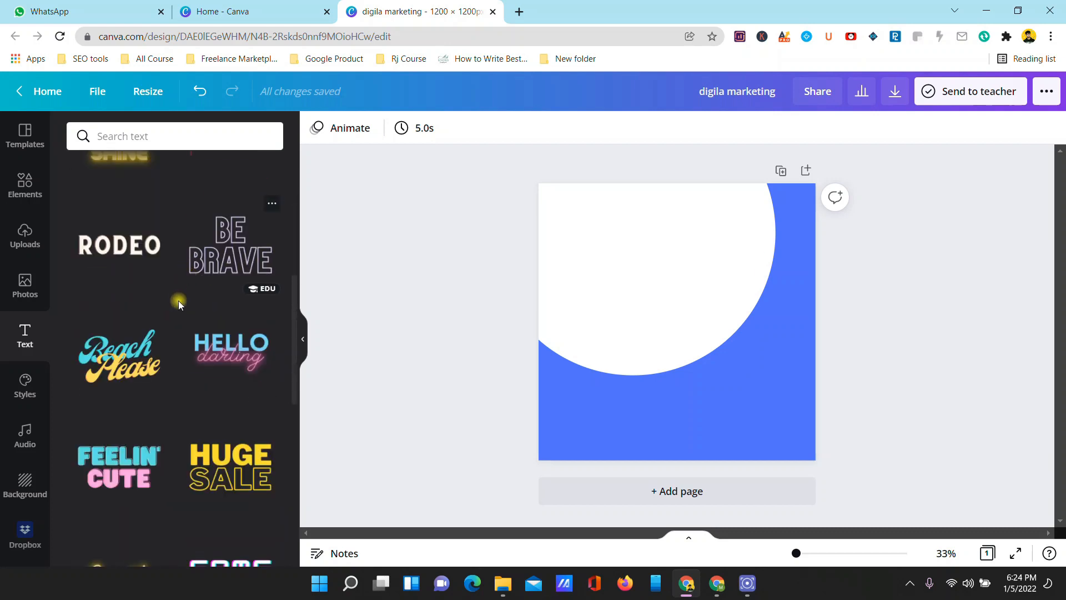
pyautogui.scroll(7, 191, 336)
pyautogui.moveTo(114, 222); pyautogui.dragTo(588, 232)
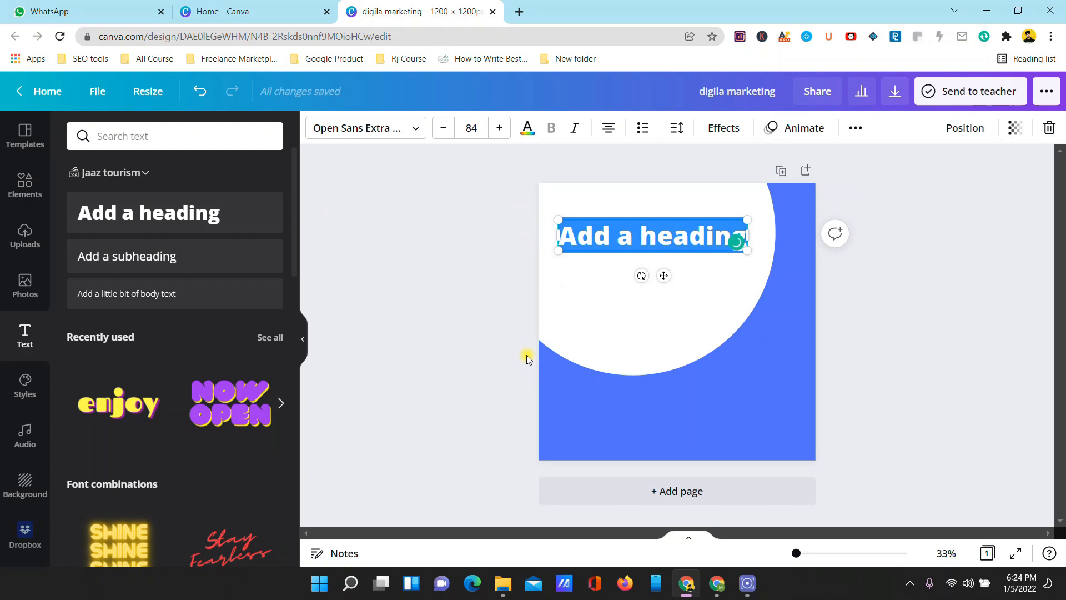
pyautogui.tripleClick(621, 242)
pyautogui.press('BackSpace')
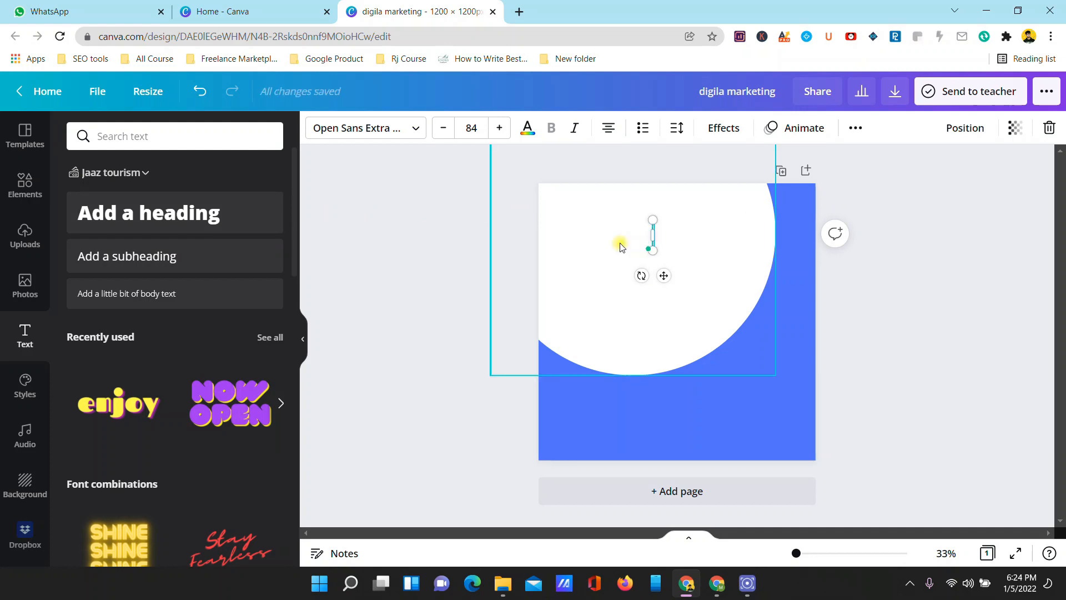
pyautogui.write('di')
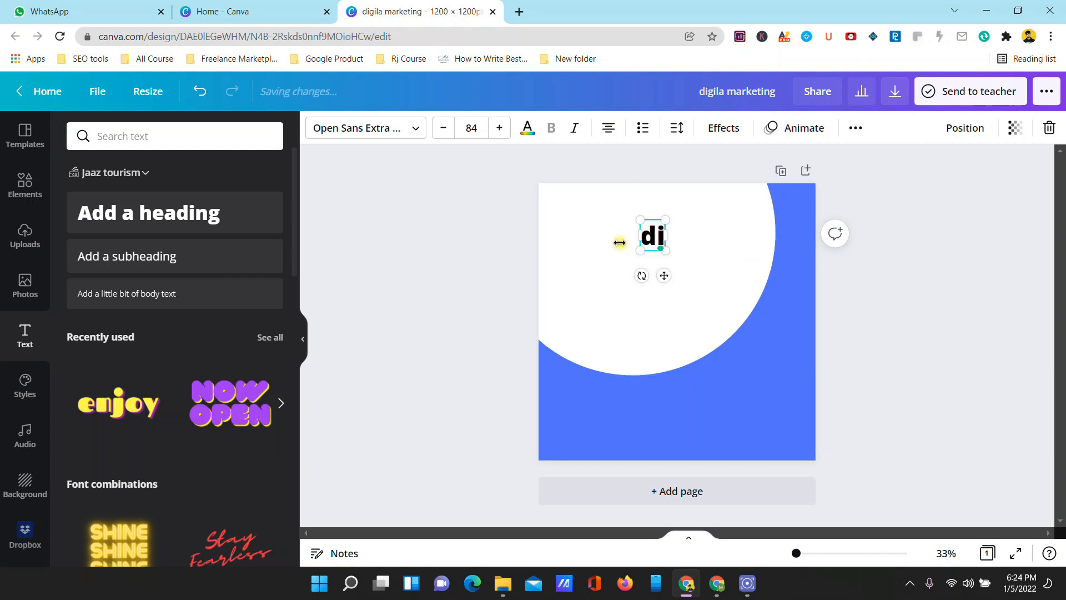
pyautogui.write('gital marketing')
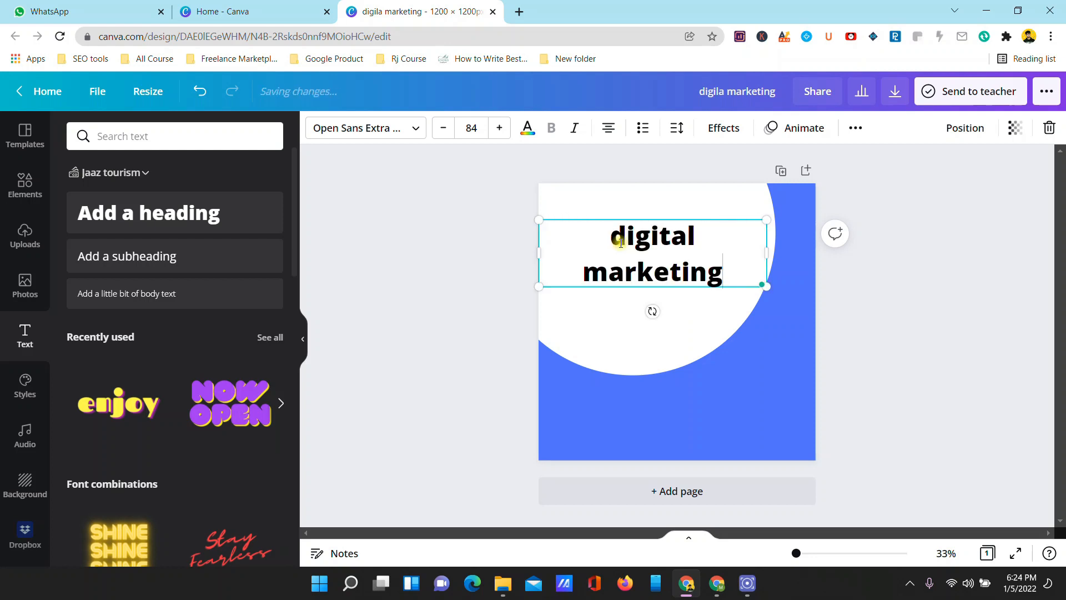
# Step: Resize the "digital marketing" heading to size 75.7 on one line and place it near the top of the circle
pyautogui.click(890, 302)
pyautogui.click(710, 257)
pyautogui.moveTo(768, 261); pyautogui.dragTo(756, 310)
pyautogui.click(895, 275)
pyautogui.moveTo(749, 240); pyautogui.dragTo(737, 225)
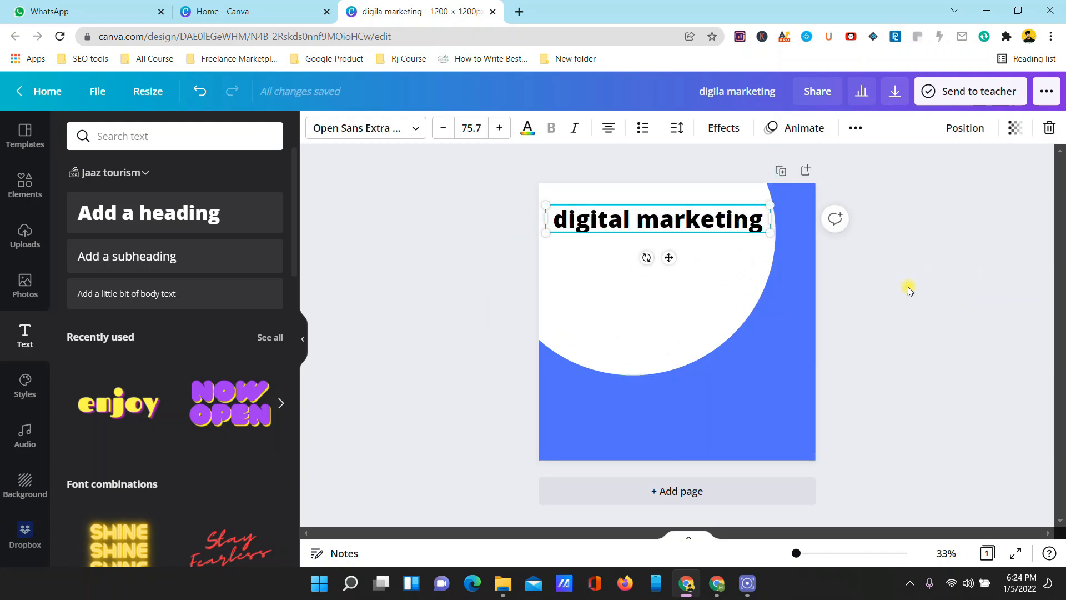
pyautogui.click(908, 286)
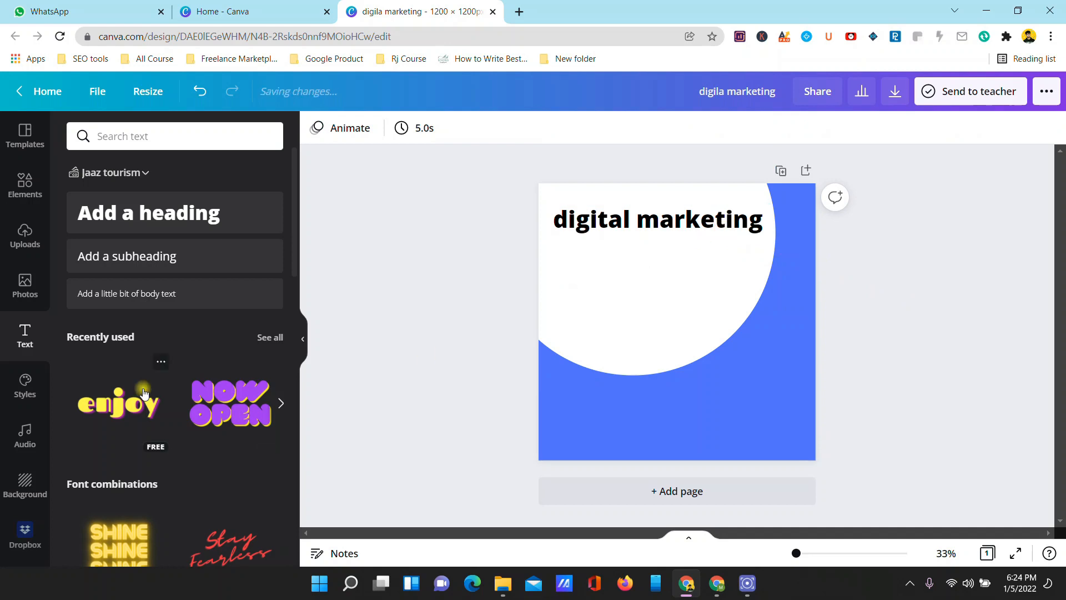
# Step: Try the red "Stay Fearless" font combination below the heading and delete it
pyautogui.scroll(-3, 223, 333)
pyautogui.scroll(-3, 236, 367)
pyautogui.scroll(-1, 236, 367)
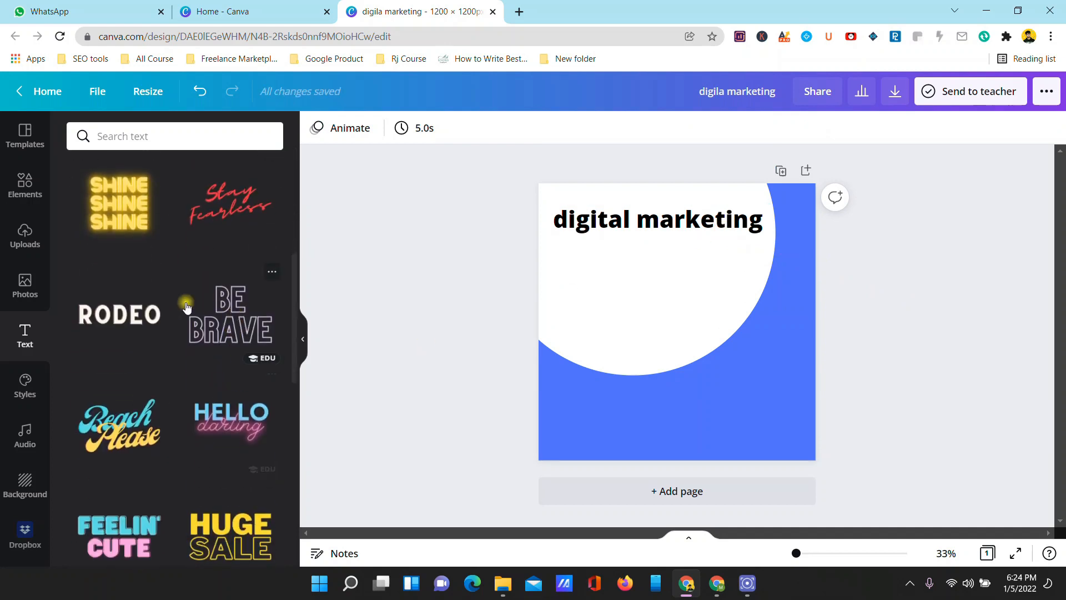
pyautogui.moveTo(204, 206); pyautogui.dragTo(581, 322)
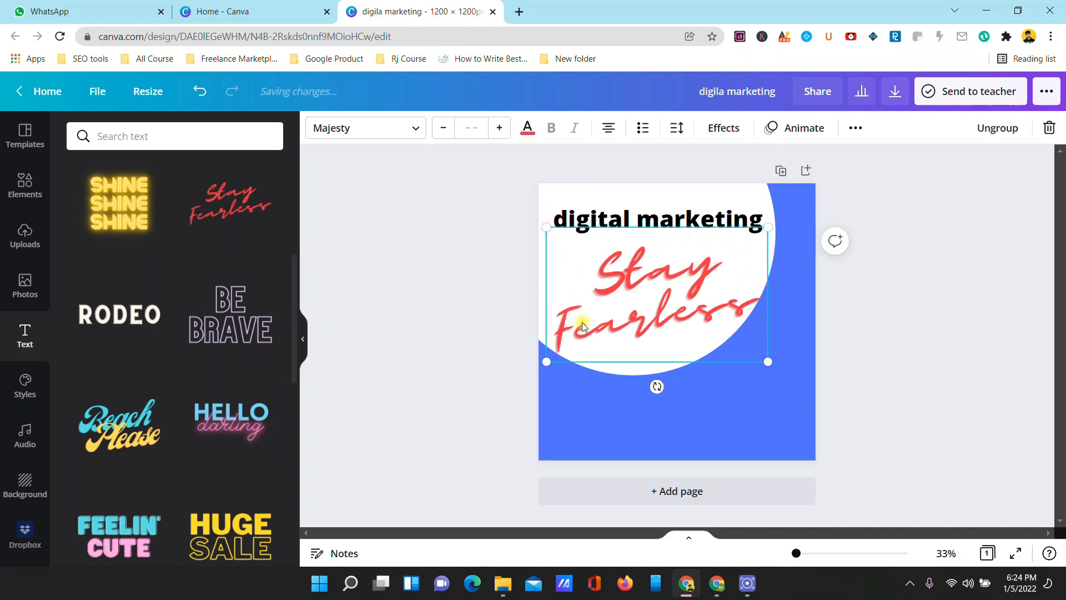
pyautogui.press('Delete')
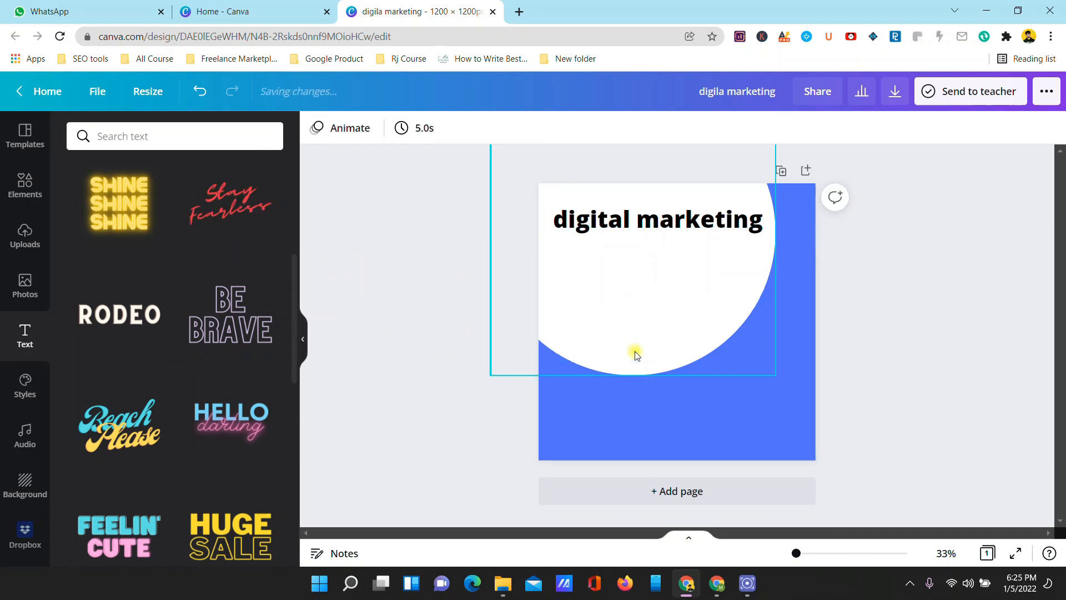
# Step: Add the "Merry Christmas" font combination in the white circle, shrink it and place it directly below the "digital marketing" heading
pyautogui.scroll(-5, 178, 333)
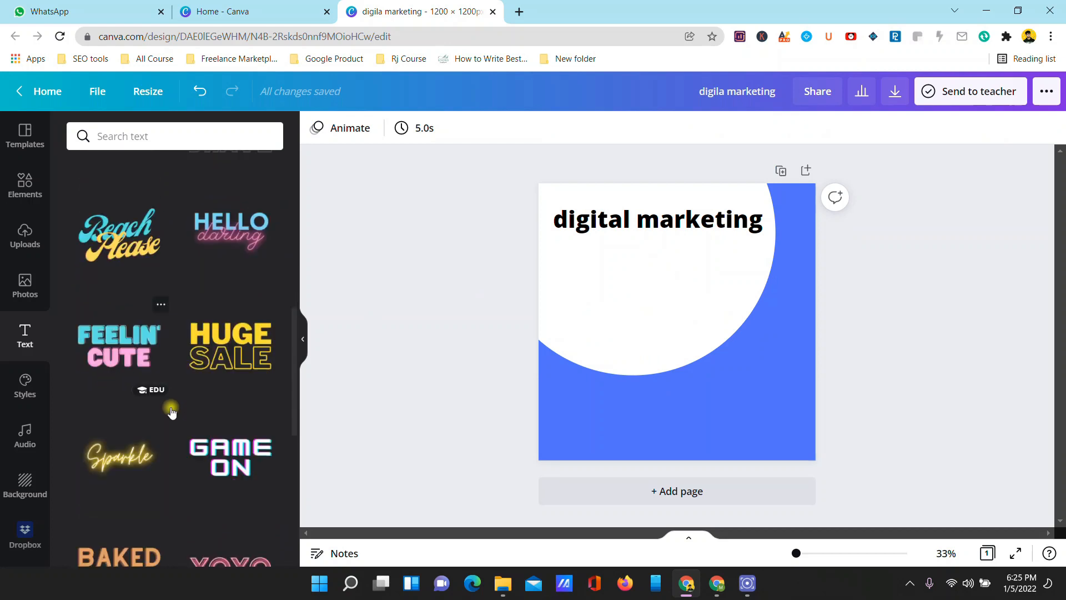
pyautogui.scroll(-8, 172, 439)
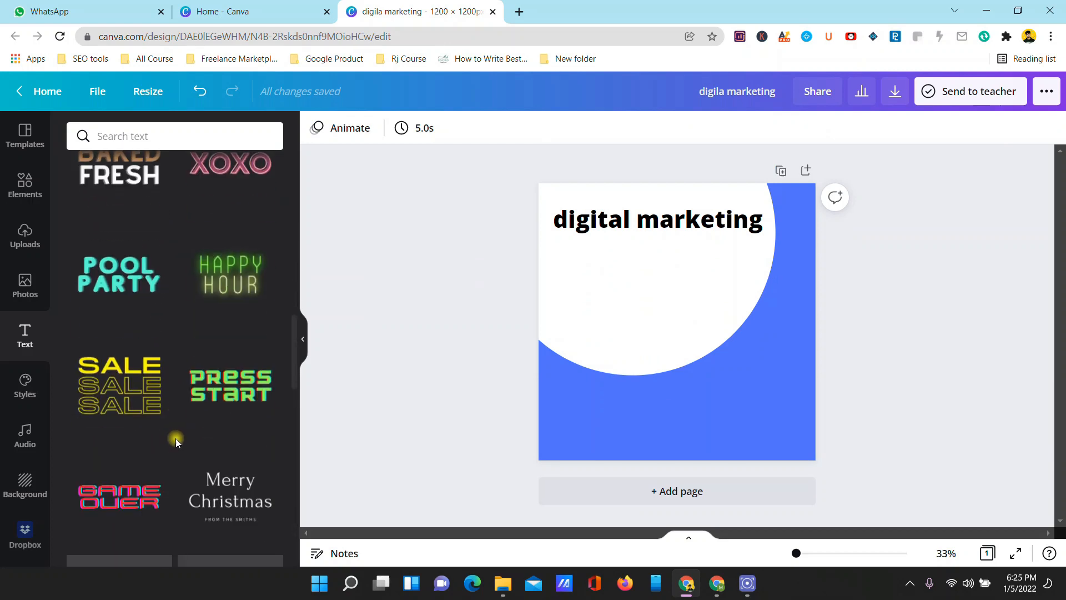
pyautogui.scroll(-1, 173, 439)
pyautogui.moveTo(219, 281); pyautogui.dragTo(593, 294)
pyautogui.moveTo(533, 368); pyautogui.dragTo(622, 311)
pyautogui.moveTo(702, 285); pyautogui.dragTo(648, 283)
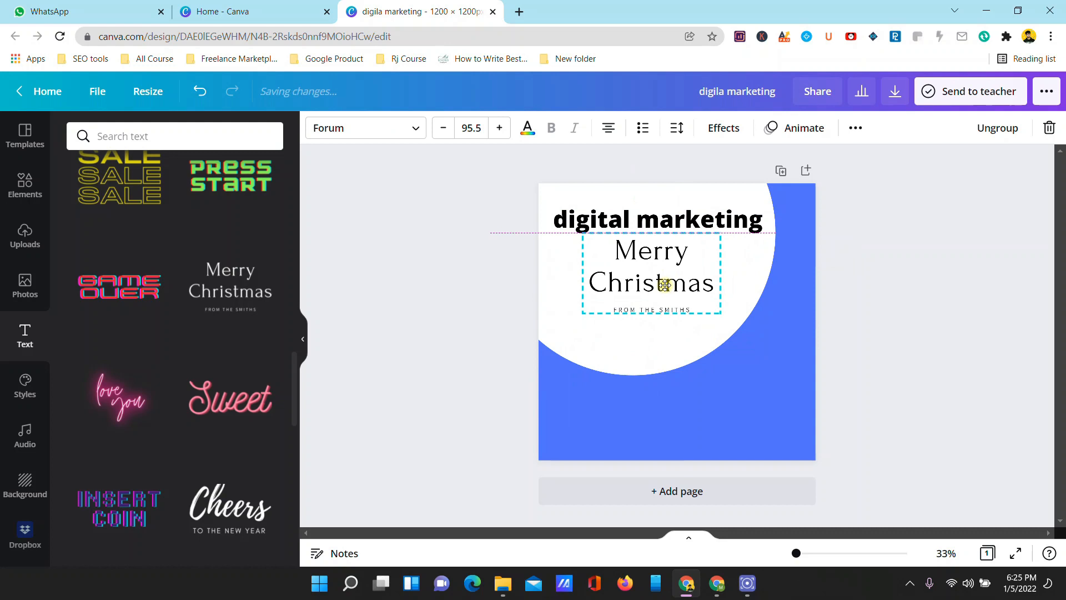
pyautogui.click(928, 298)
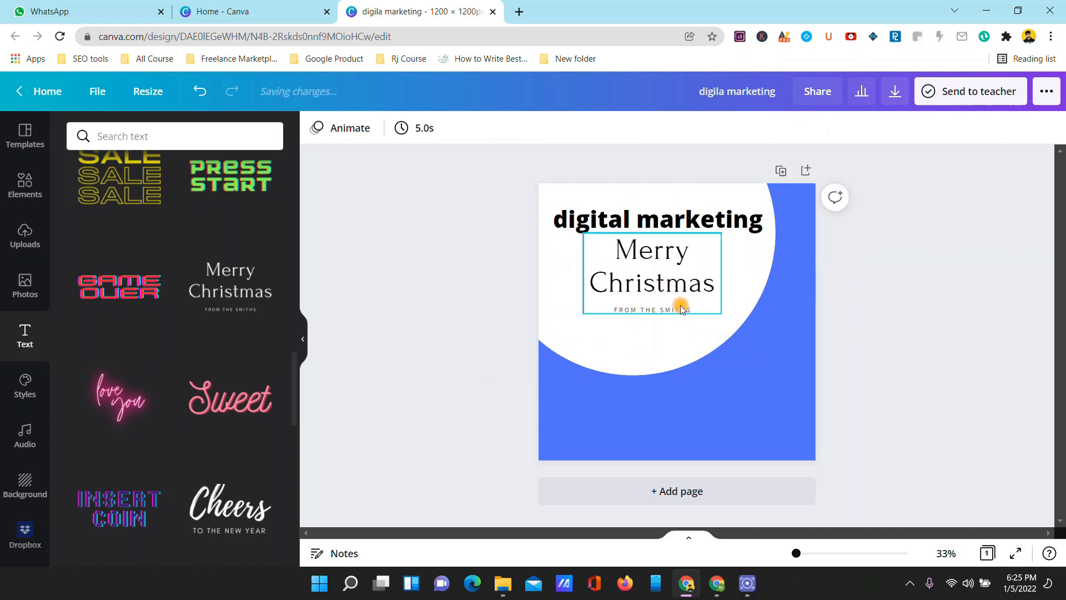
# Step: Ungroup the "Merry Christmas" text combination and delete its small "FROM THE SMITHS" line
pyautogui.click(653, 289)
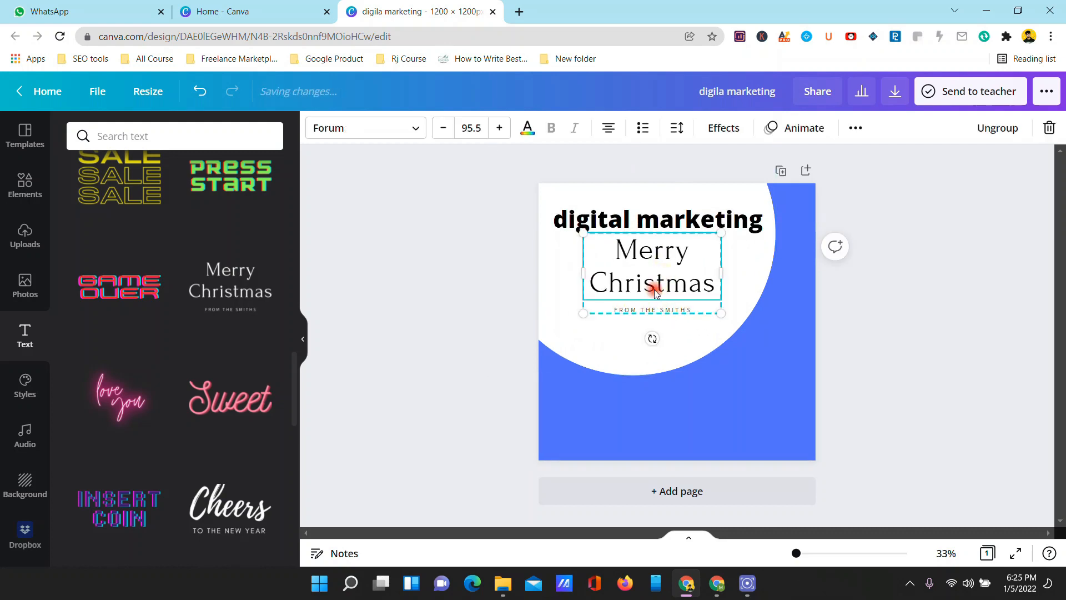
pyautogui.rightClick(654, 288)
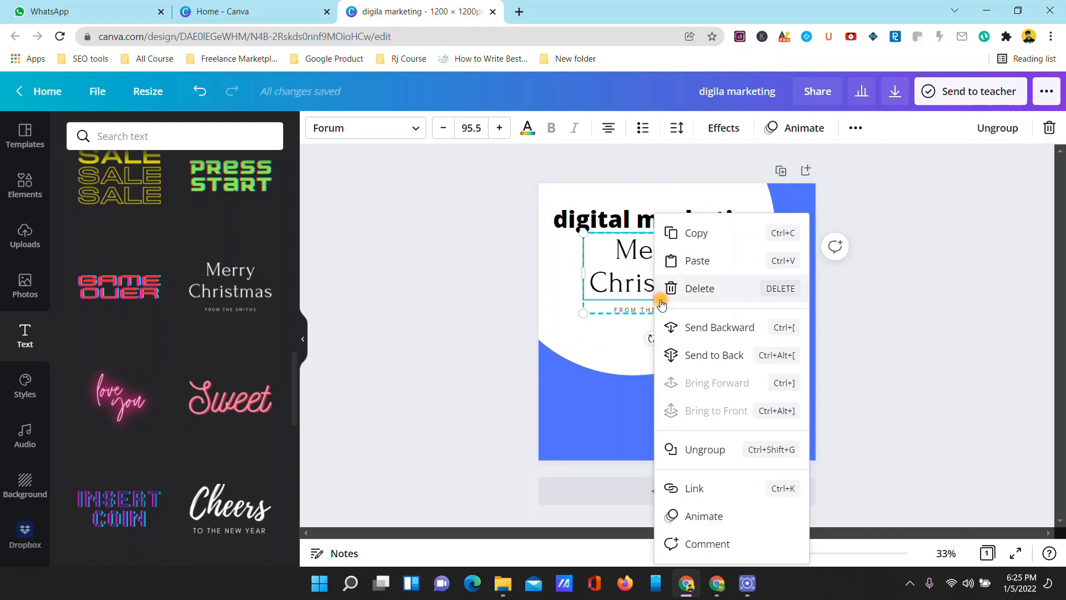
pyautogui.click(702, 450)
pyautogui.click(892, 342)
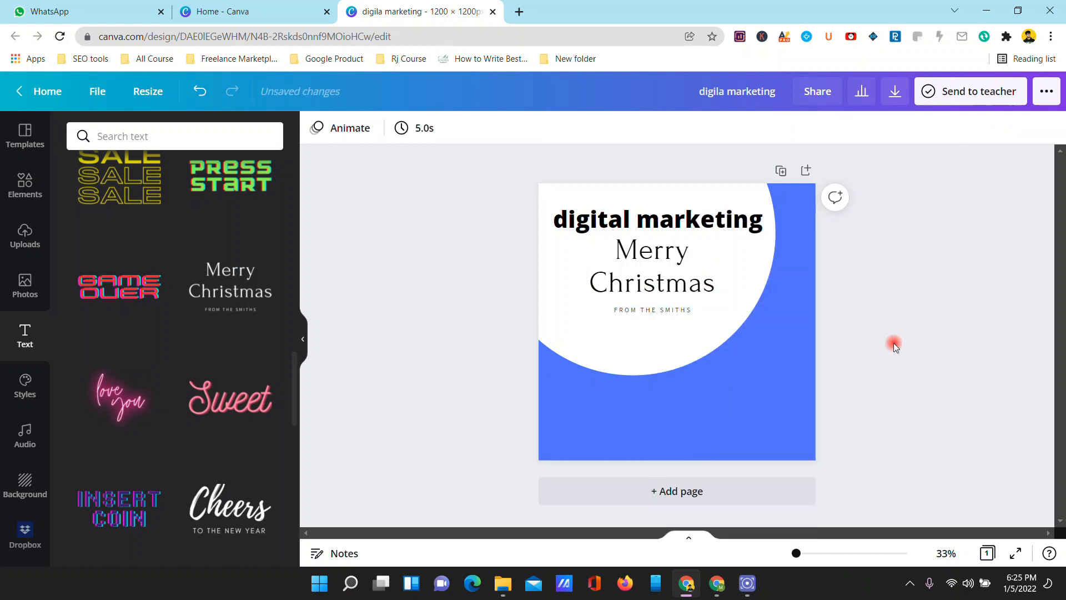
pyautogui.click(638, 309)
pyautogui.press('Delete')
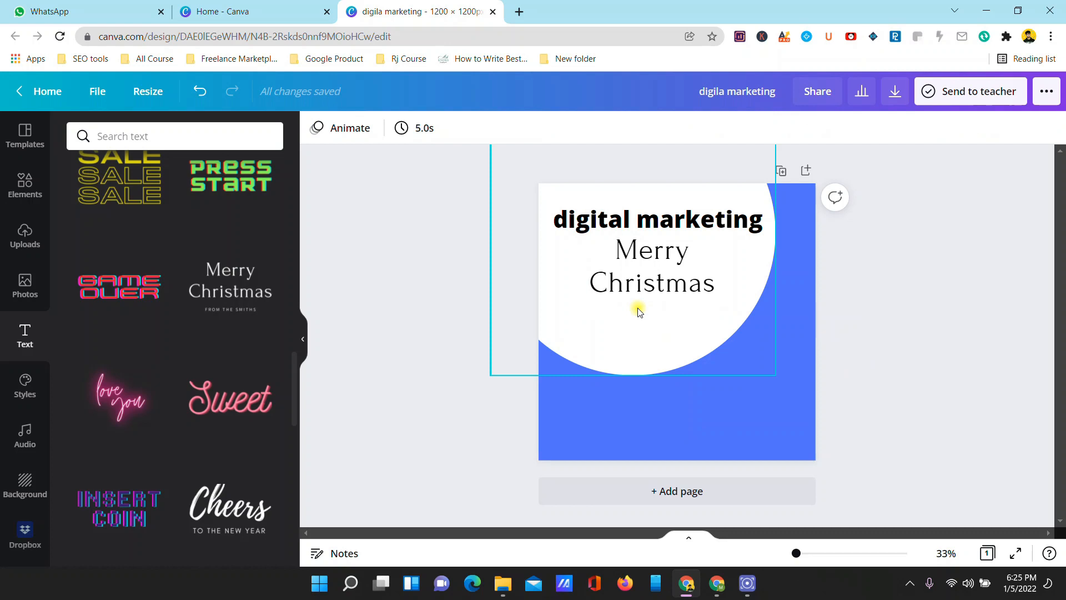
pyautogui.click(640, 285)
pyautogui.click(922, 318)
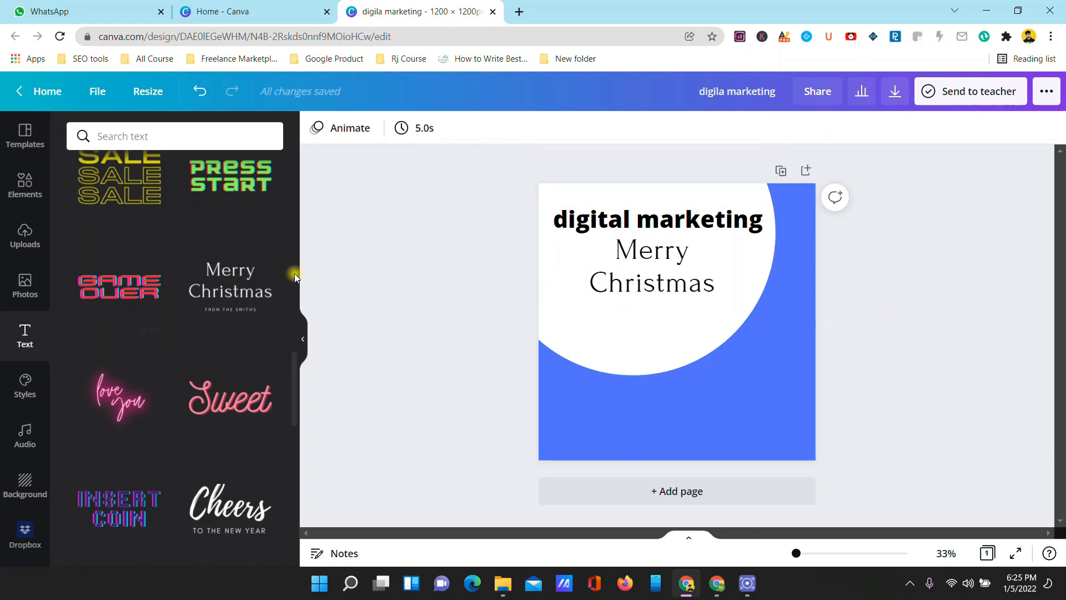
# Step: Add a square shape, colour it yellow and reshape it into a slim bar near the page's lower-left corner
pyautogui.click(25, 188)
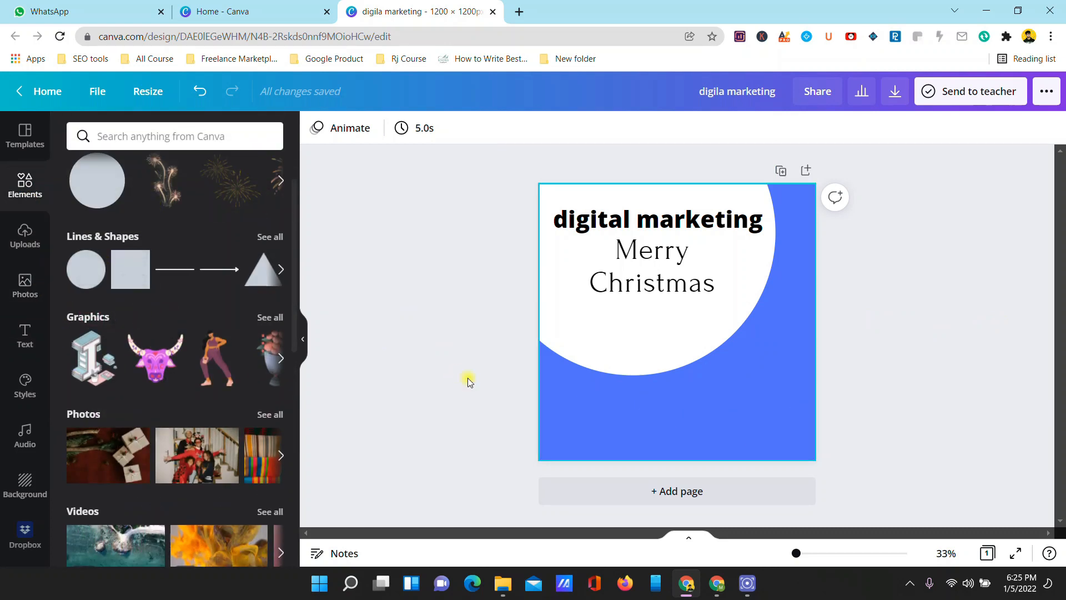
pyautogui.moveTo(118, 267); pyautogui.dragTo(700, 339)
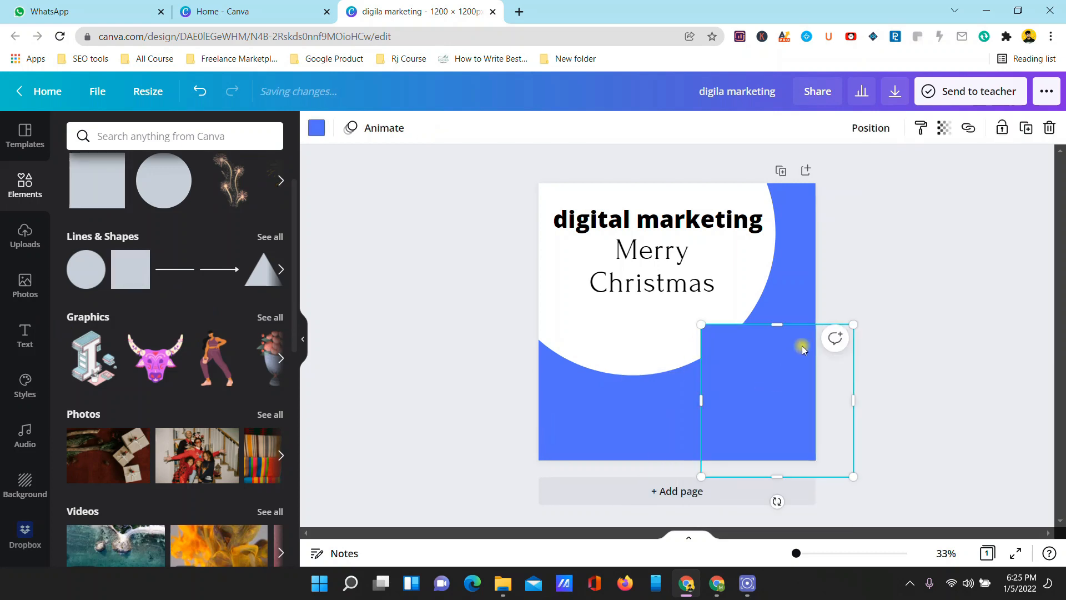
pyautogui.moveTo(854, 324); pyautogui.dragTo(747, 410)
pyautogui.click(315, 129)
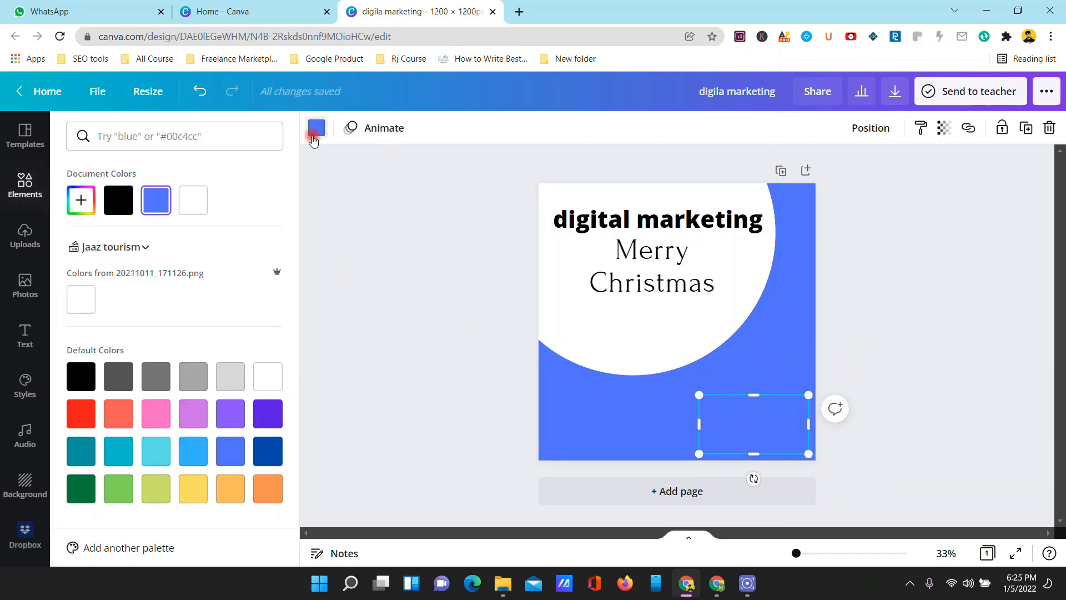
pyautogui.click(193, 200)
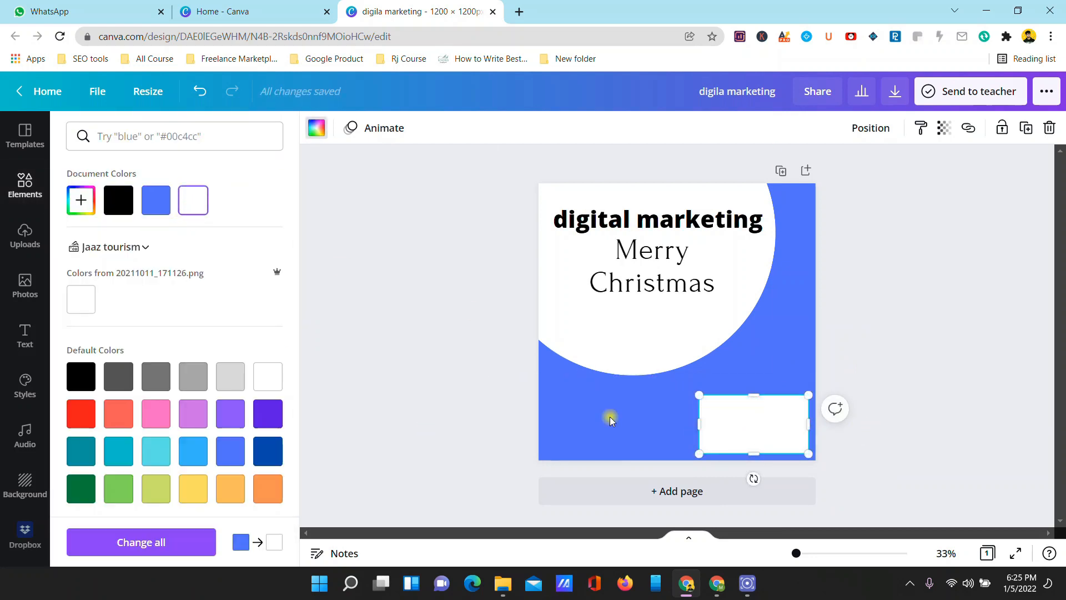
pyautogui.click(185, 496)
pyautogui.click(864, 447)
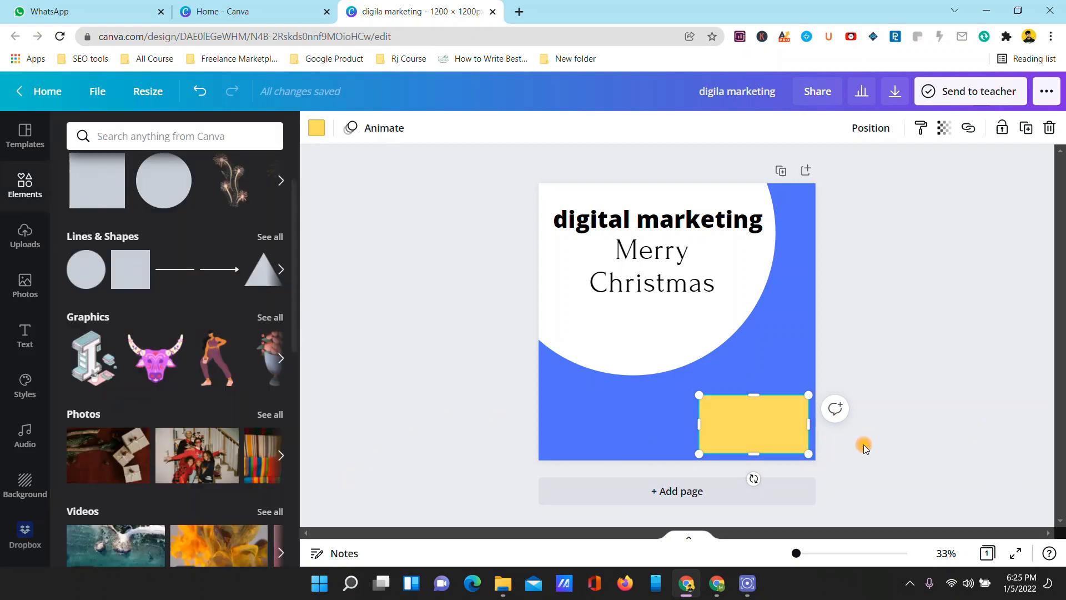
pyautogui.moveTo(755, 454); pyautogui.dragTo(635, 431)
pyautogui.click(866, 369)
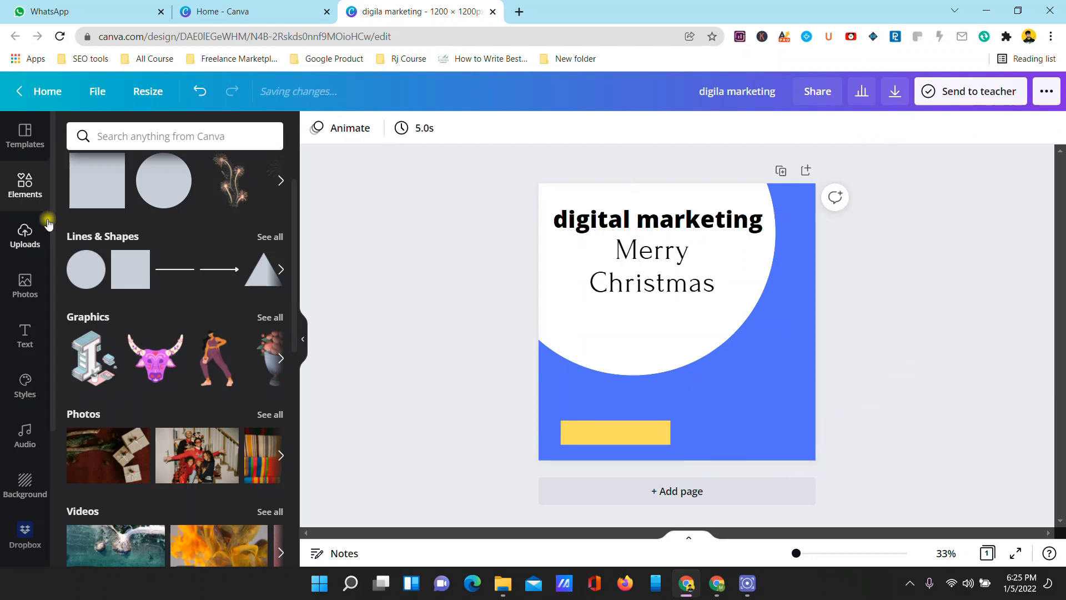
# Step: Add a heading just above the yellow bar and replace its text with "order now"
pyautogui.click(23, 333)
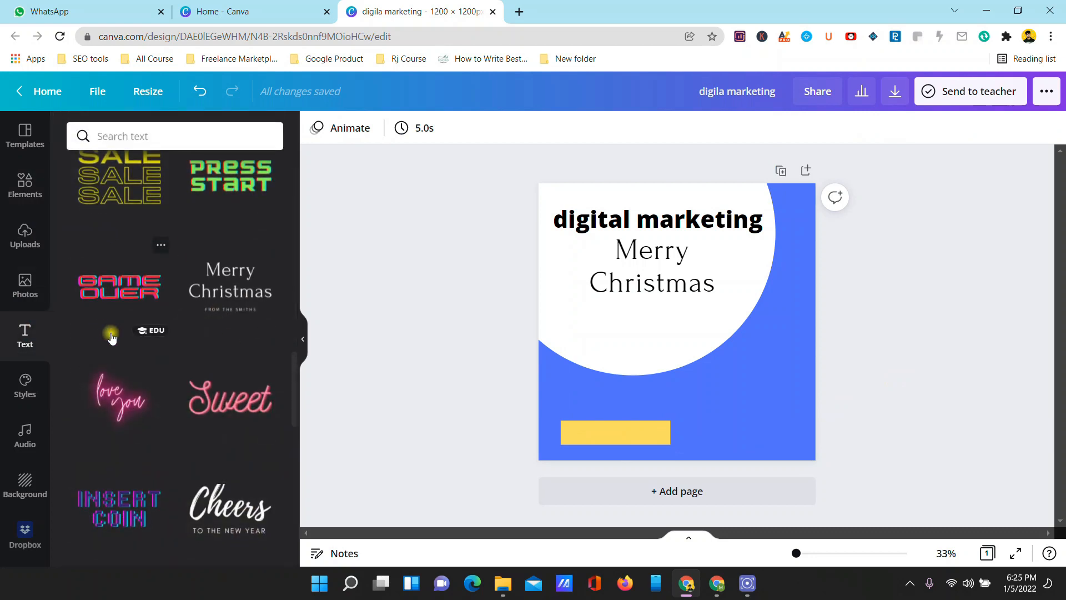
pyautogui.scroll(17, 120, 347)
pyautogui.moveTo(110, 234); pyautogui.dragTo(657, 402)
pyautogui.doubleClick(600, 398)
pyautogui.tripleClick(601, 398)
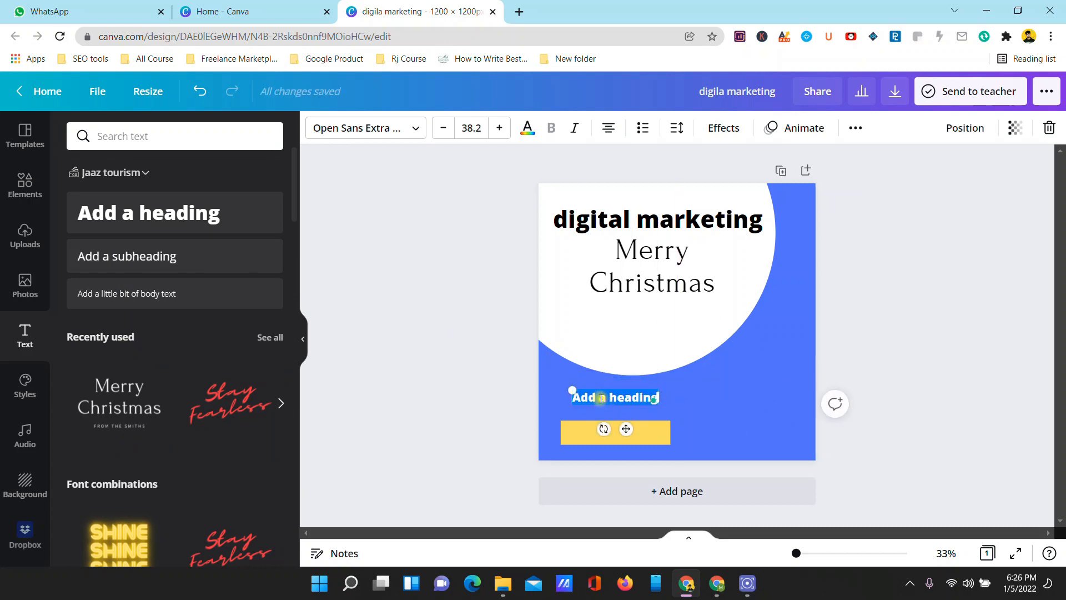
pyautogui.press('BackSpace')
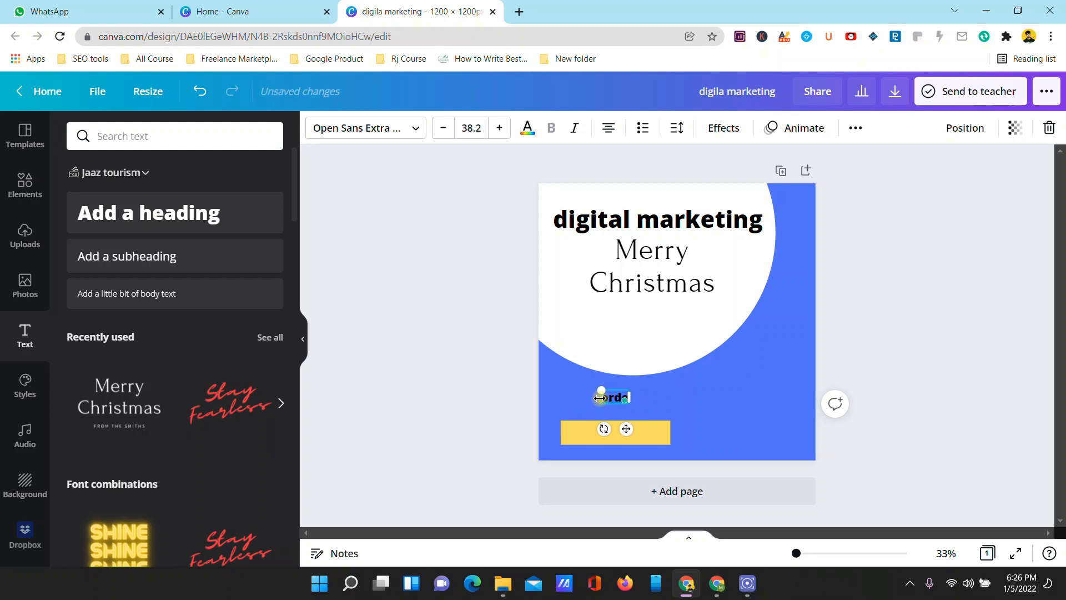
pyautogui.write('order now')
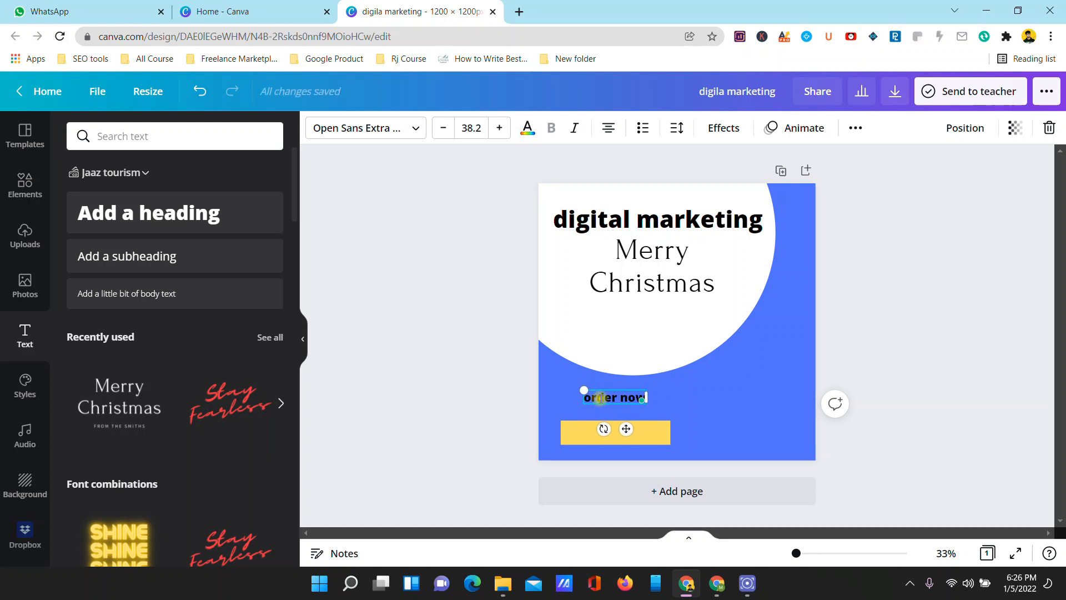
# Step: Move the "order now" text onto the yellow bar and shorten the bar to fit around it
pyautogui.click(869, 340)
pyautogui.moveTo(613, 398); pyautogui.dragTo(608, 437)
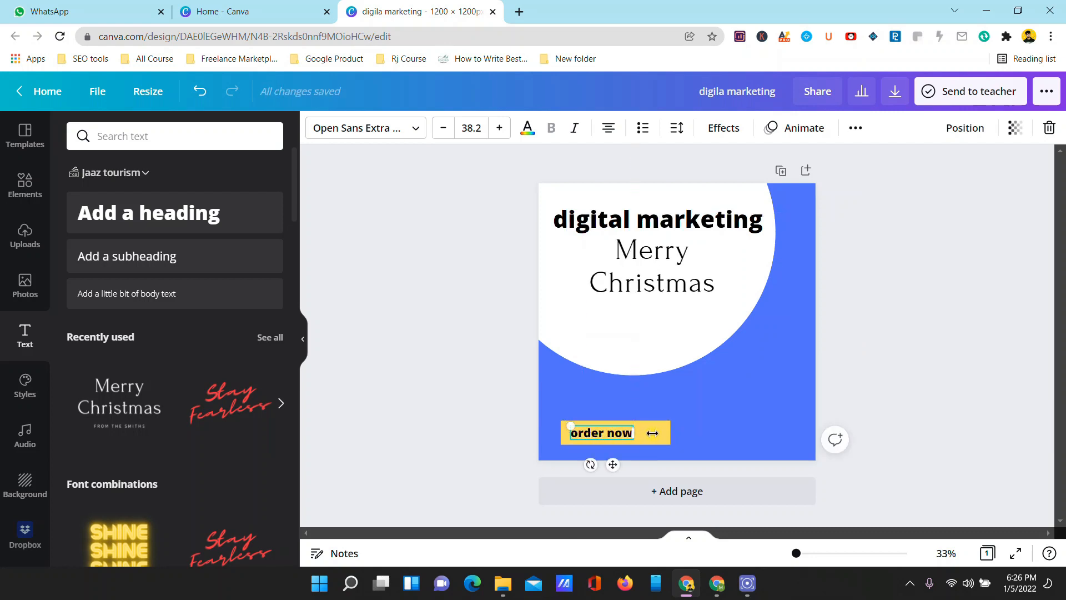
pyautogui.click(661, 434)
pyautogui.moveTo(671, 433); pyautogui.dragTo(642, 433)
# Step: Try dark grey and dark blue on the "order now" text and restore its black colour
pyautogui.click(621, 435)
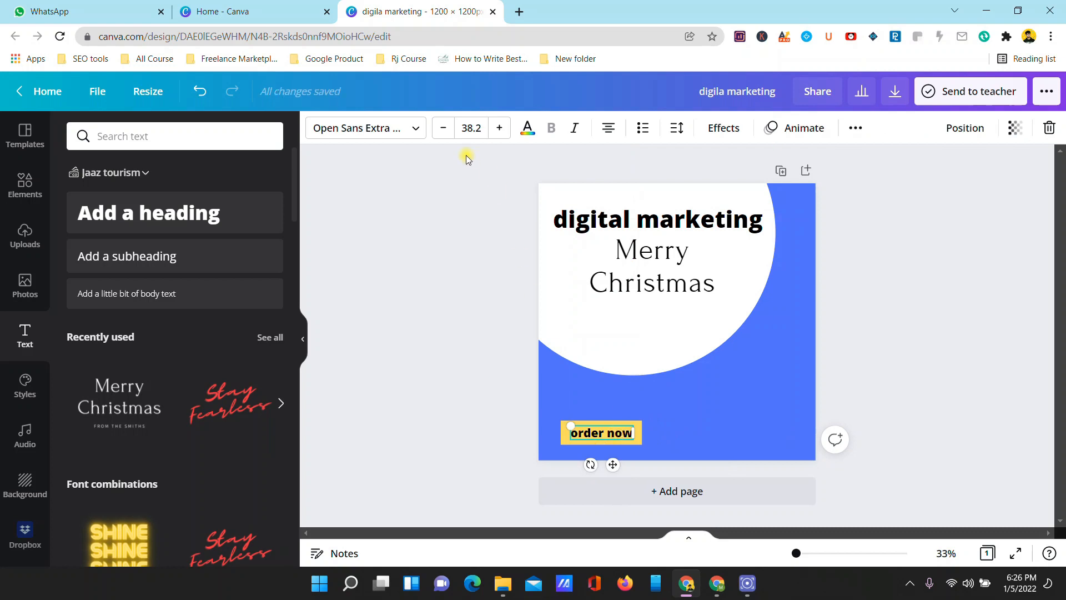
pyautogui.click(528, 128)
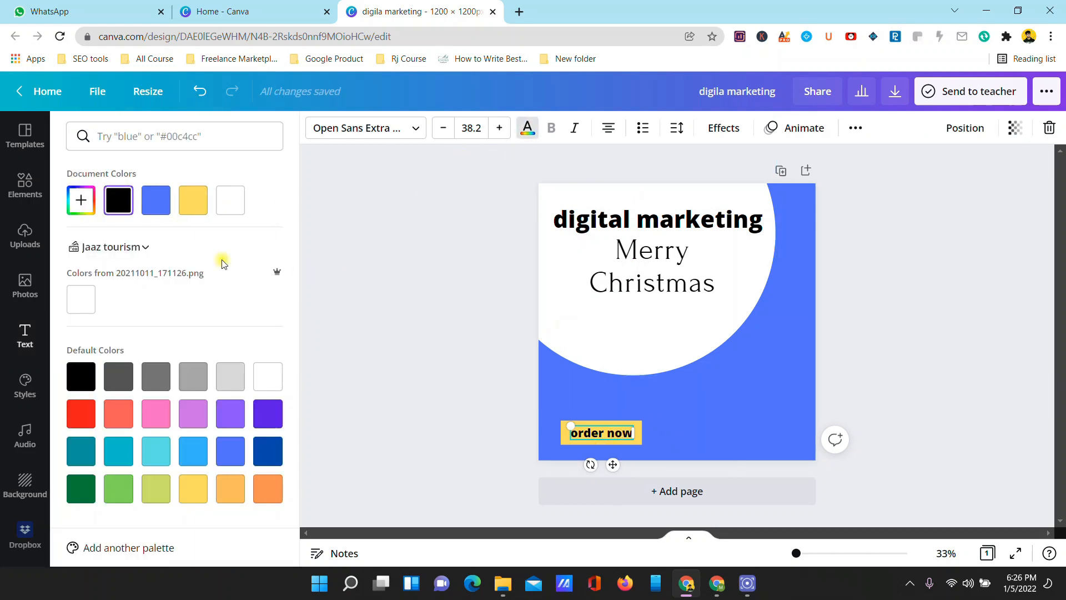
pyautogui.click(118, 377)
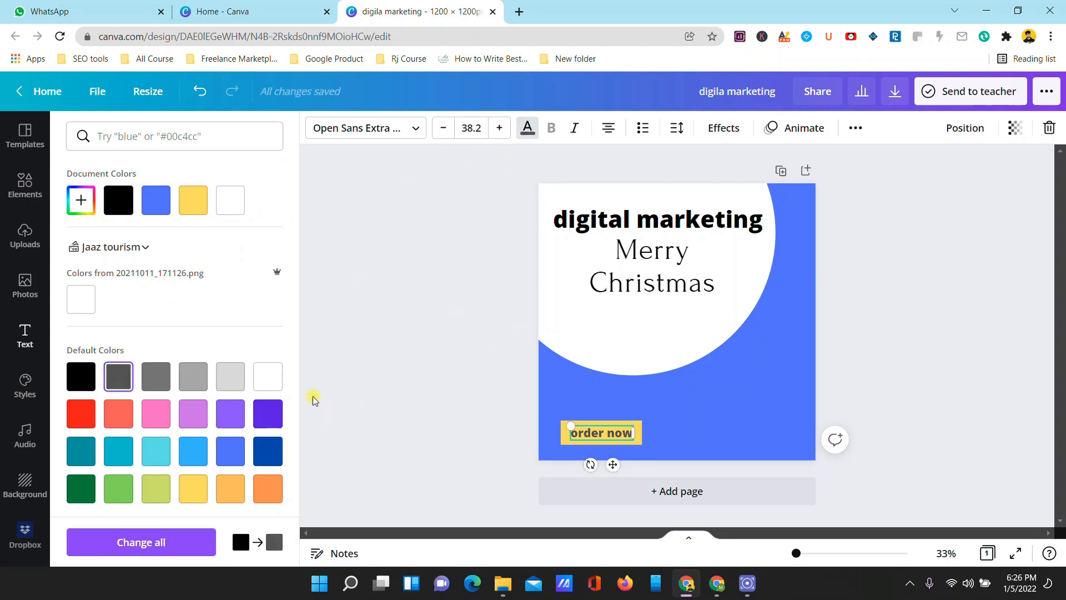
pyautogui.click(268, 452)
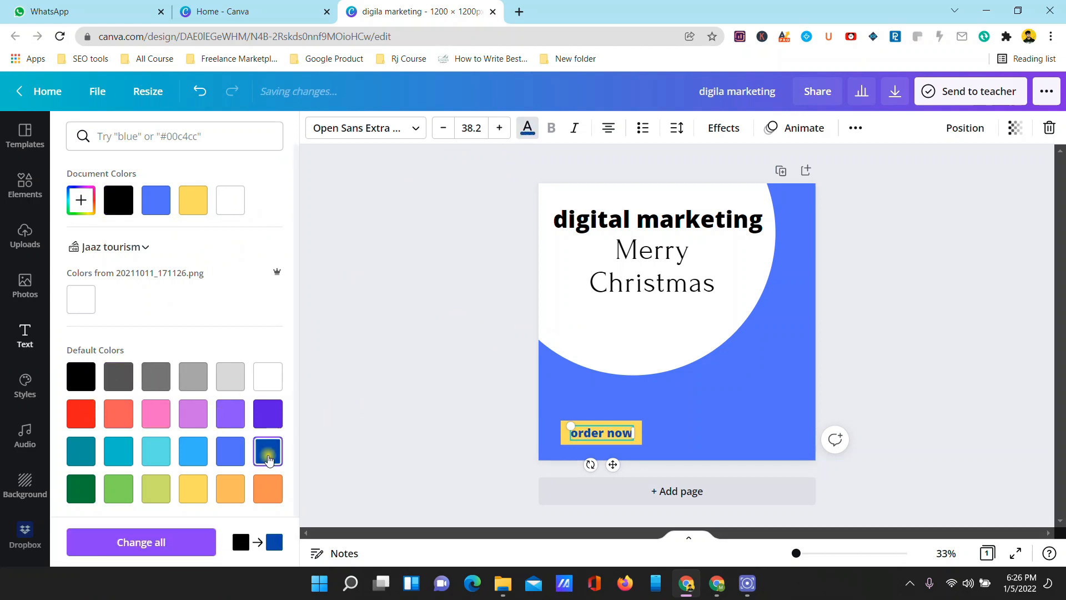
pyautogui.click(115, 215)
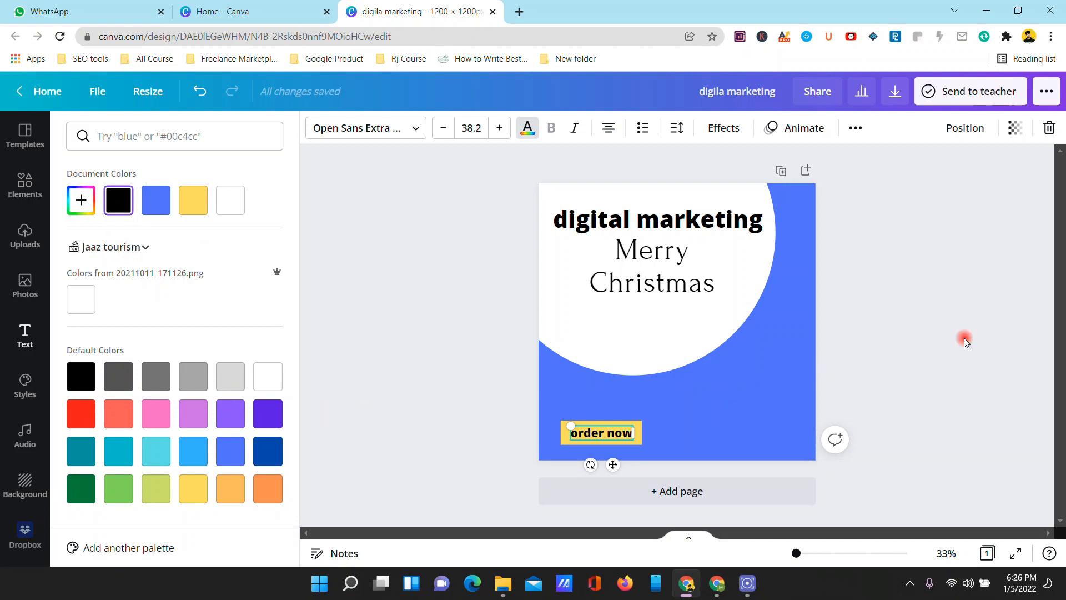
pyautogui.click(964, 340)
# Step: Resize the "order now" text to size 38.8 and centre it on the yellow bar
pyautogui.click(622, 438)
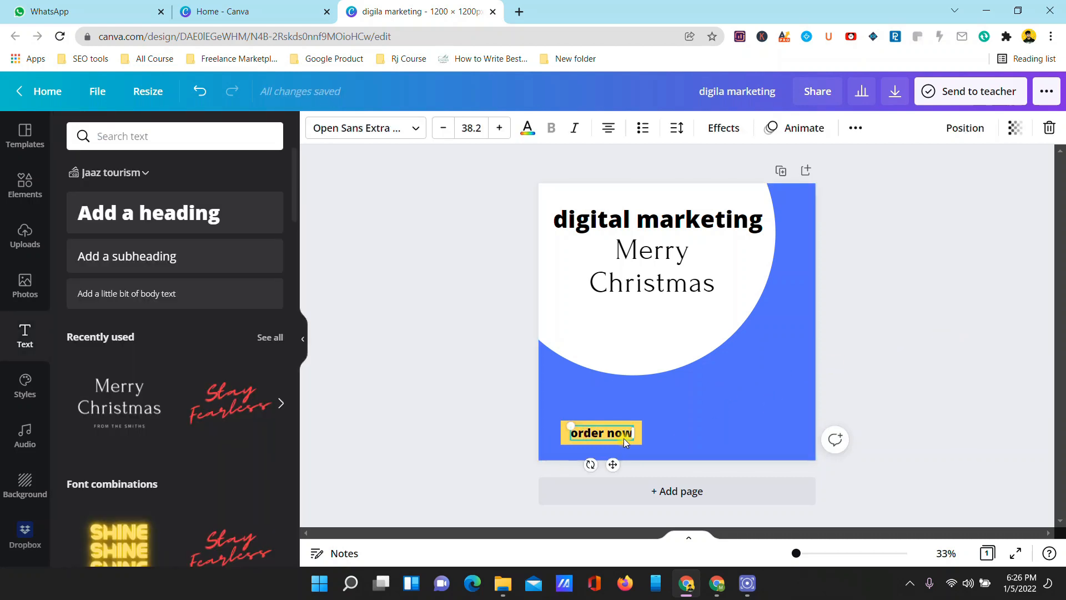
pyautogui.moveTo(631, 438)
pyautogui.mouseDown()
pyautogui.moveTo(651, 443)
pyautogui.moveTo(615, 442)
pyautogui.mouseUp()
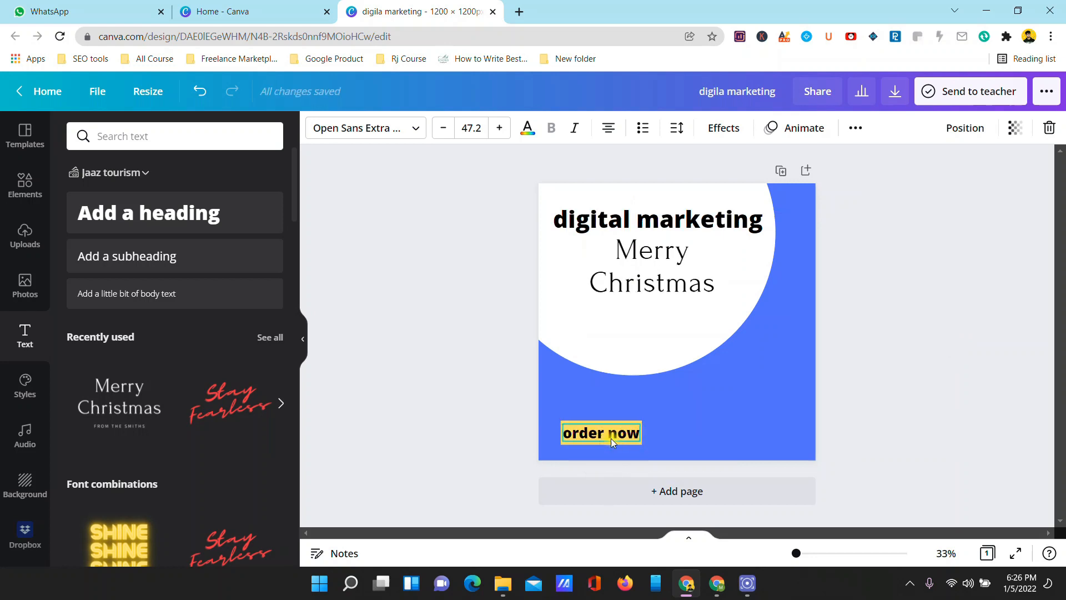
pyautogui.click(471, 127)
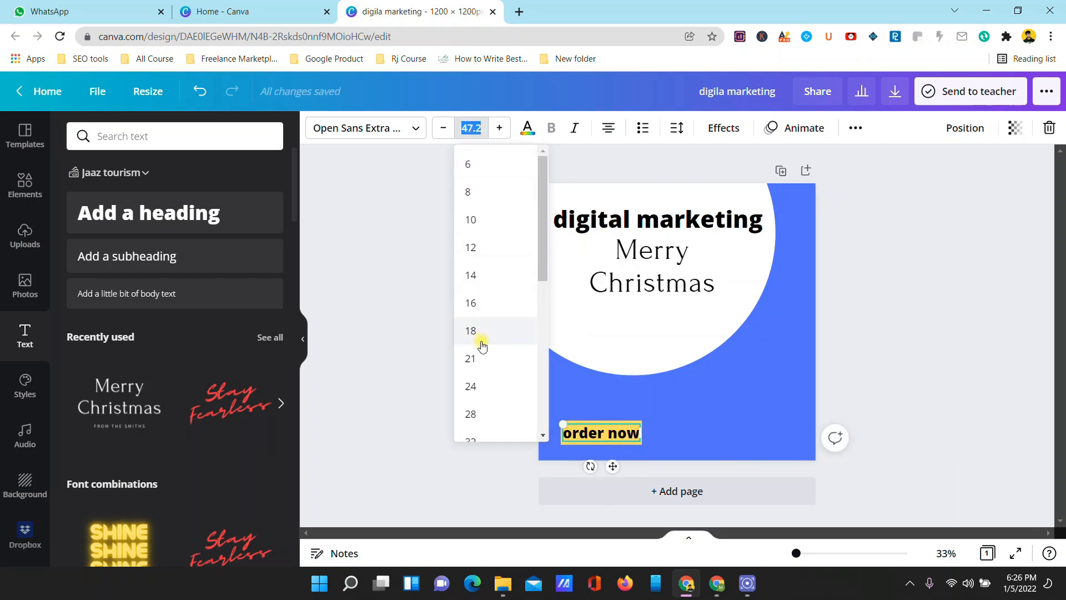
pyautogui.scroll(-3, 476, 333)
pyautogui.click(471, 275)
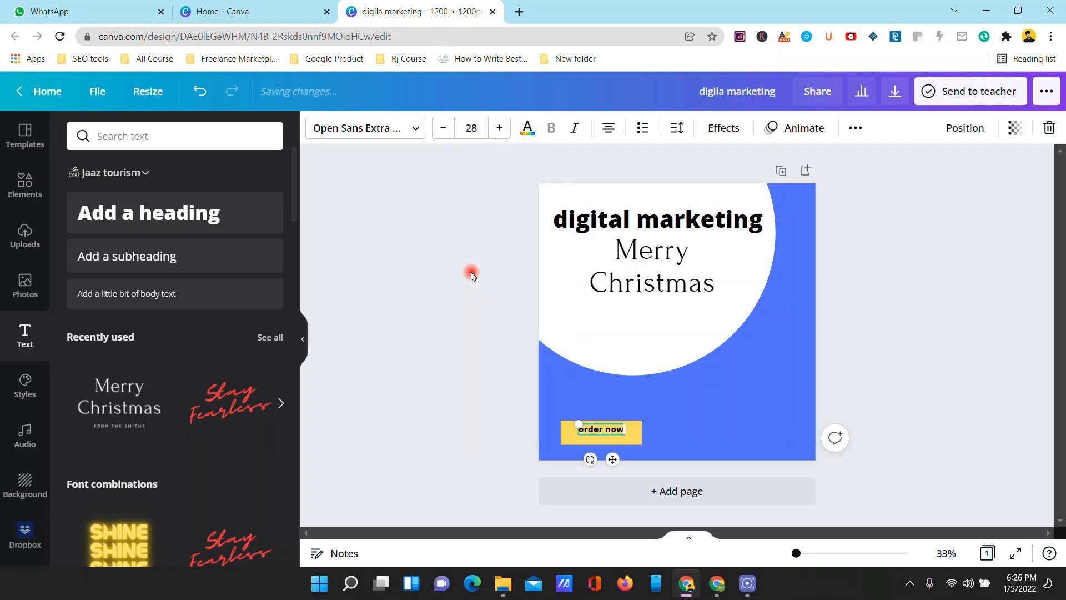
pyautogui.moveTo(635, 437); pyautogui.dragTo(610, 437)
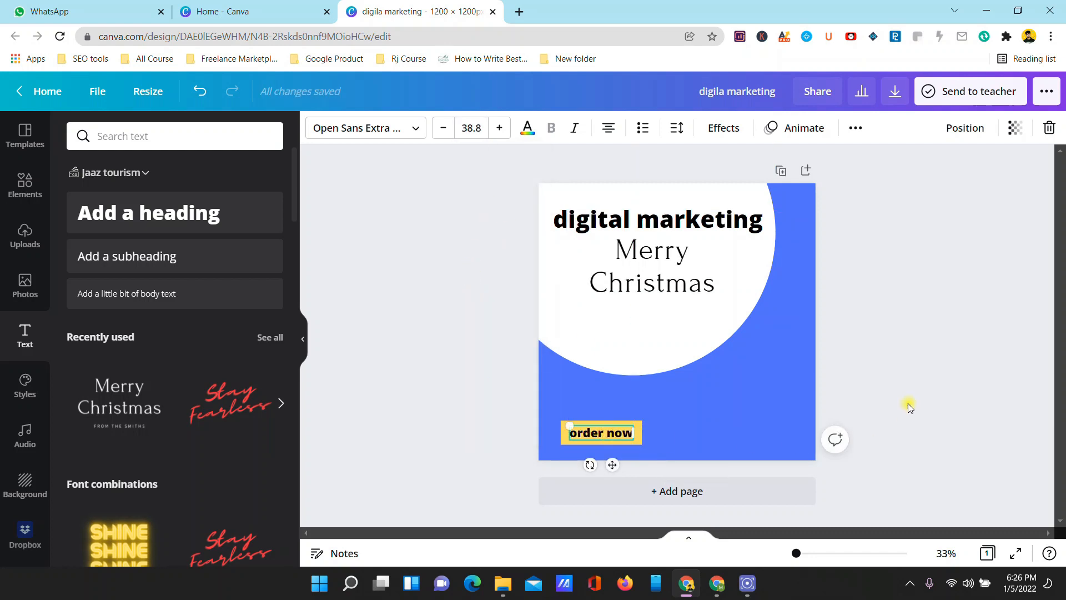
pyautogui.click(845, 316)
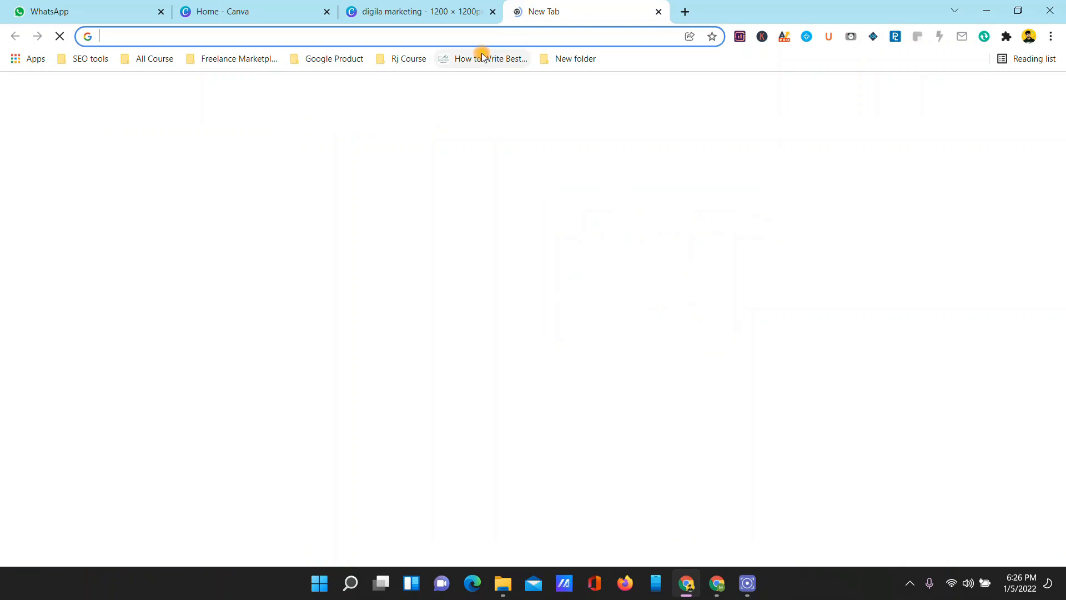
# Step: Search Google in a new browser tab for "wow react man" and open the first image of the man holding a phone
pyautogui.click(519, 12)
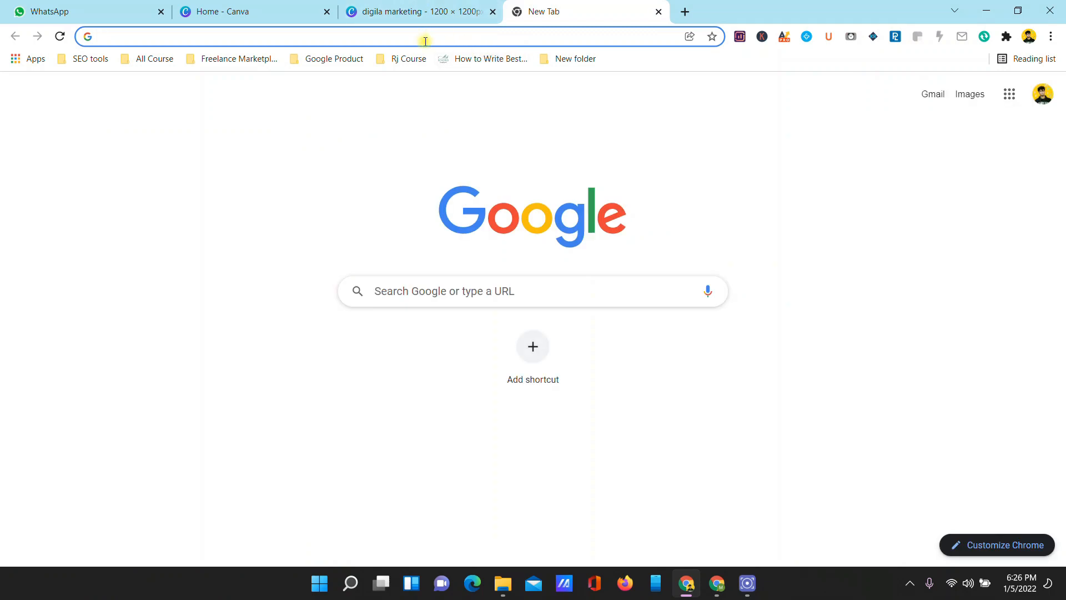
pyautogui.write('wow')
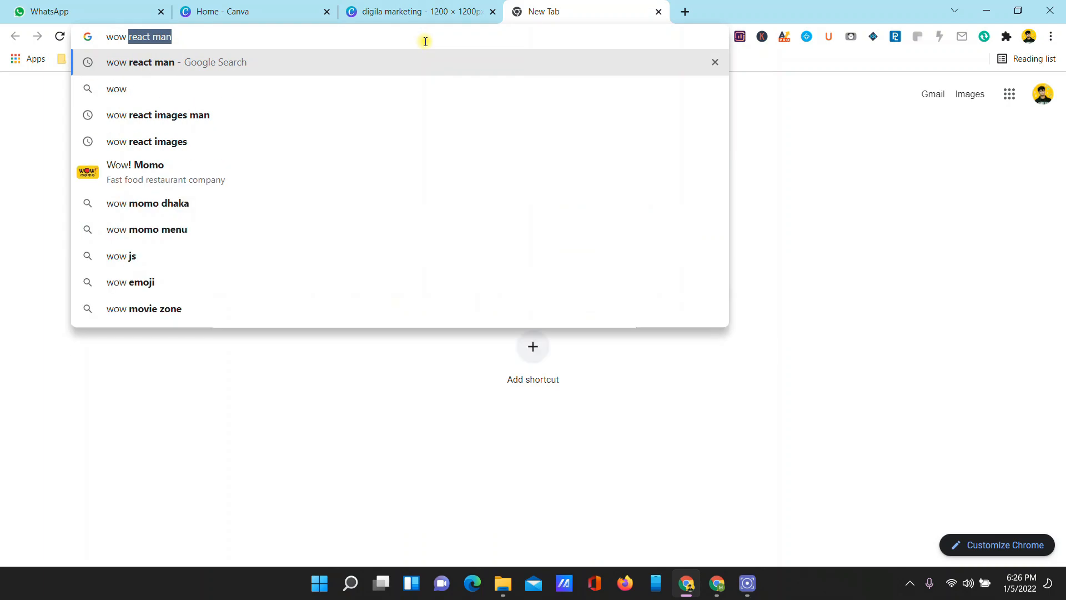
pyautogui.press('Return')
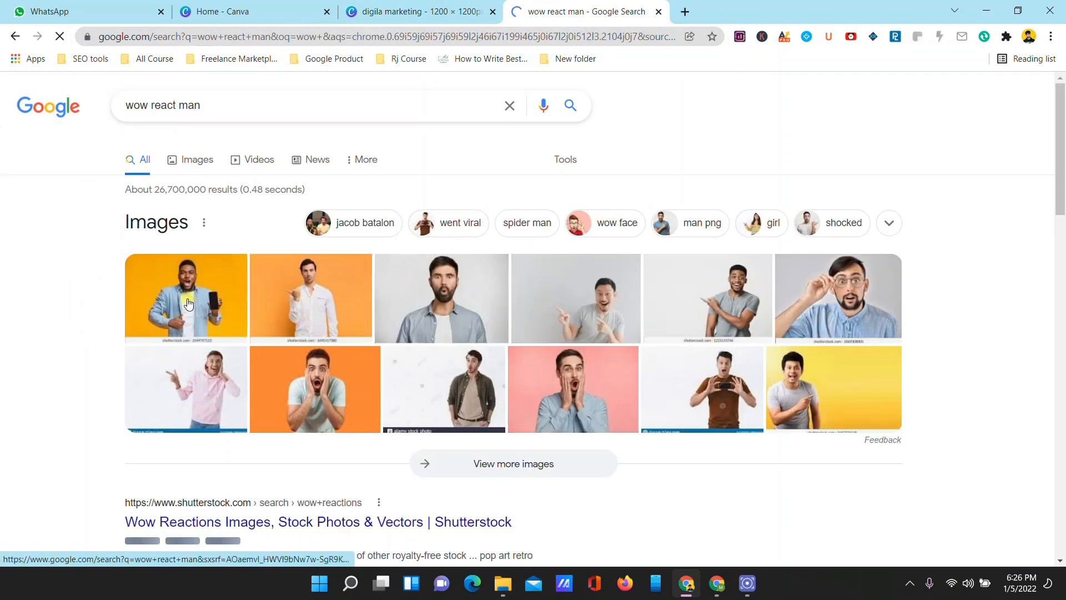
pyautogui.click(204, 281)
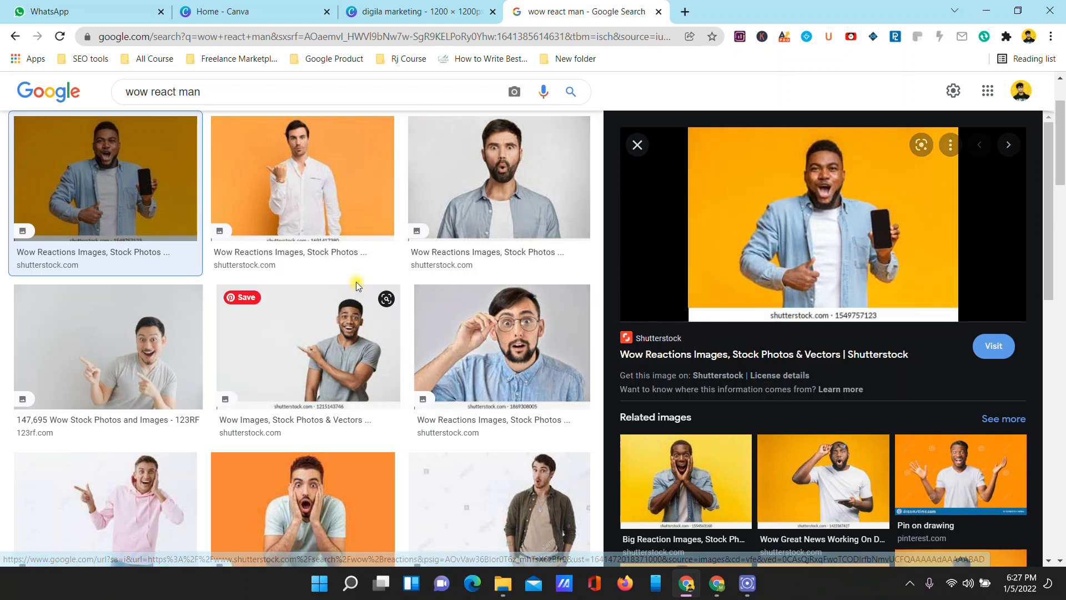
# Step: Save the opened picture of the man holding a phone from the image results to the Downloads folder
pyautogui.scroll(-3, 358, 286)
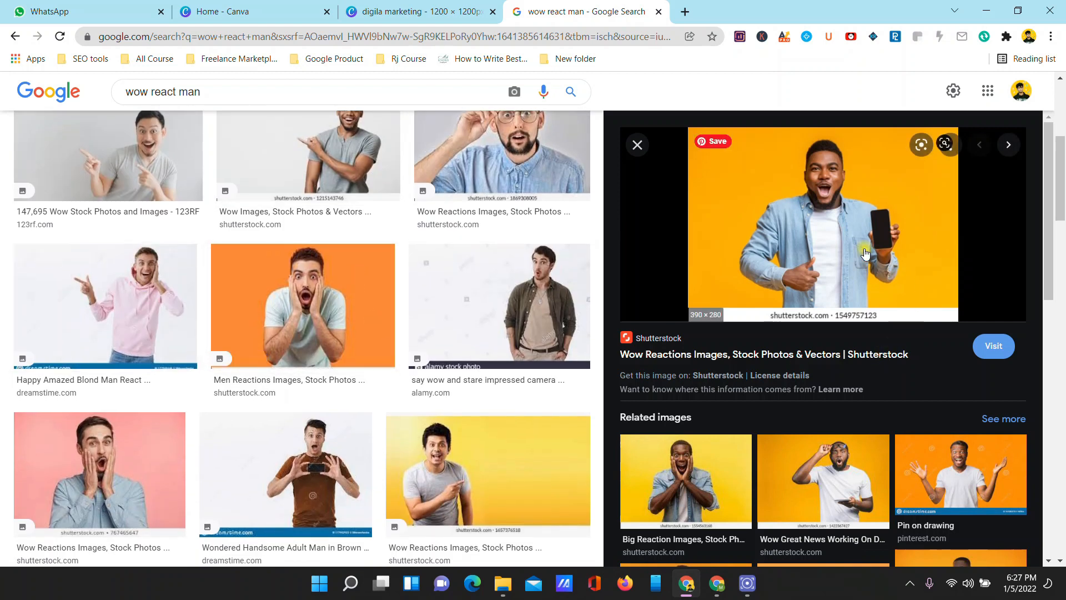
pyautogui.scroll(2, 836, 266)
pyautogui.rightClick(814, 207)
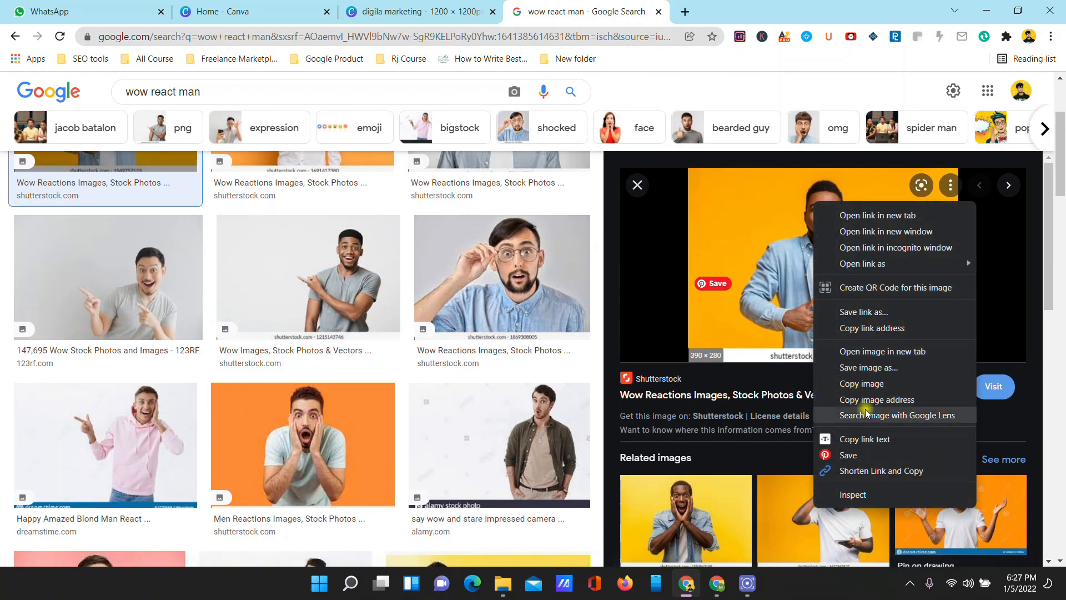
pyautogui.click(870, 368)
pyautogui.click(416, 309)
# Step: Search Google in a new browser tab for "remove bg" and open the remove.bg website
pyautogui.click(684, 11)
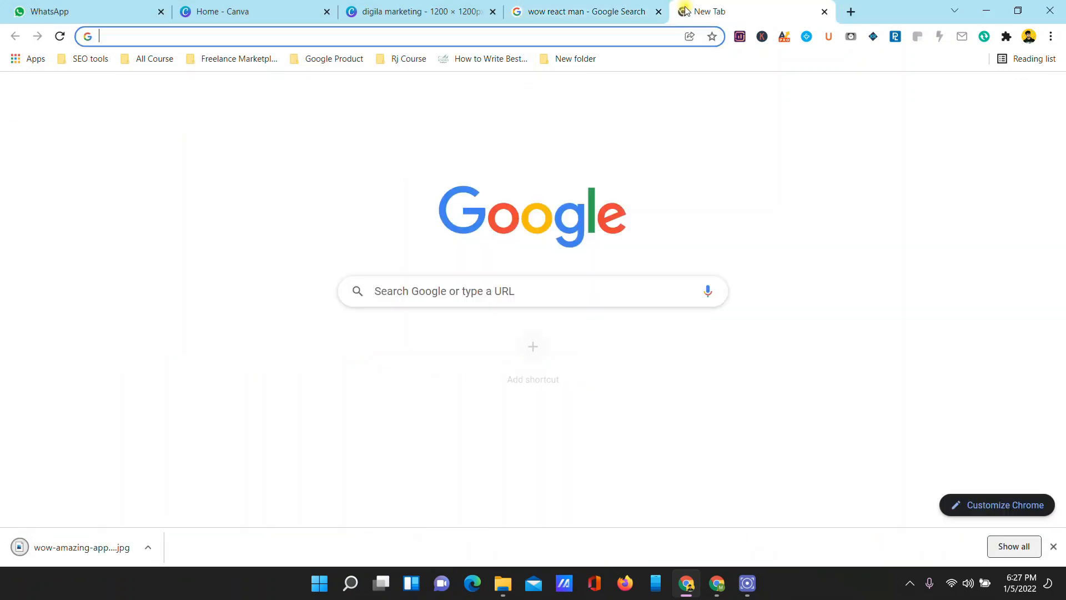
pyautogui.write('remove')
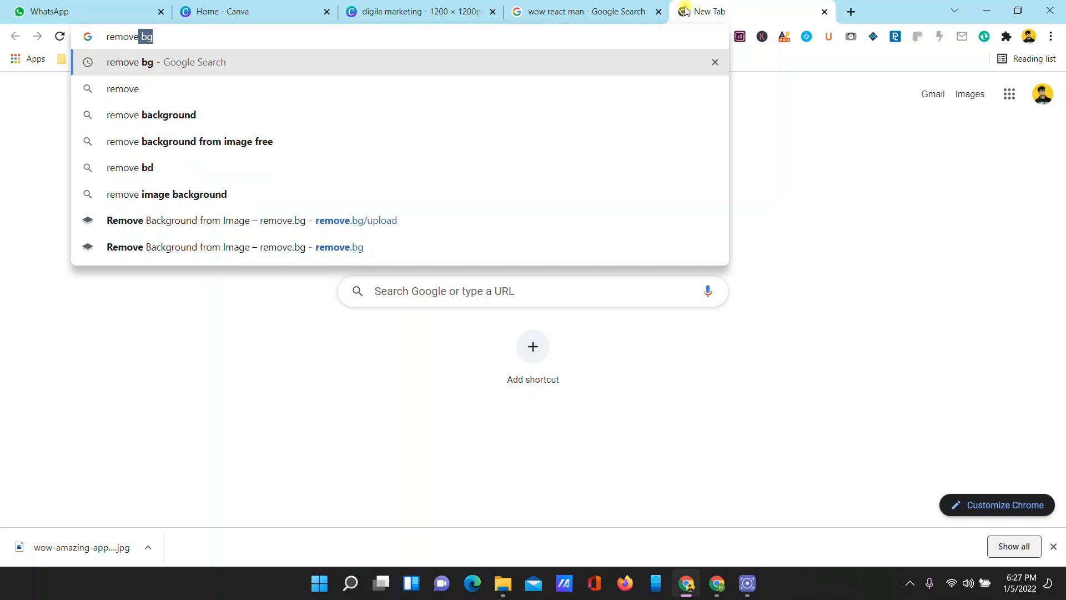
pyautogui.press('Return')
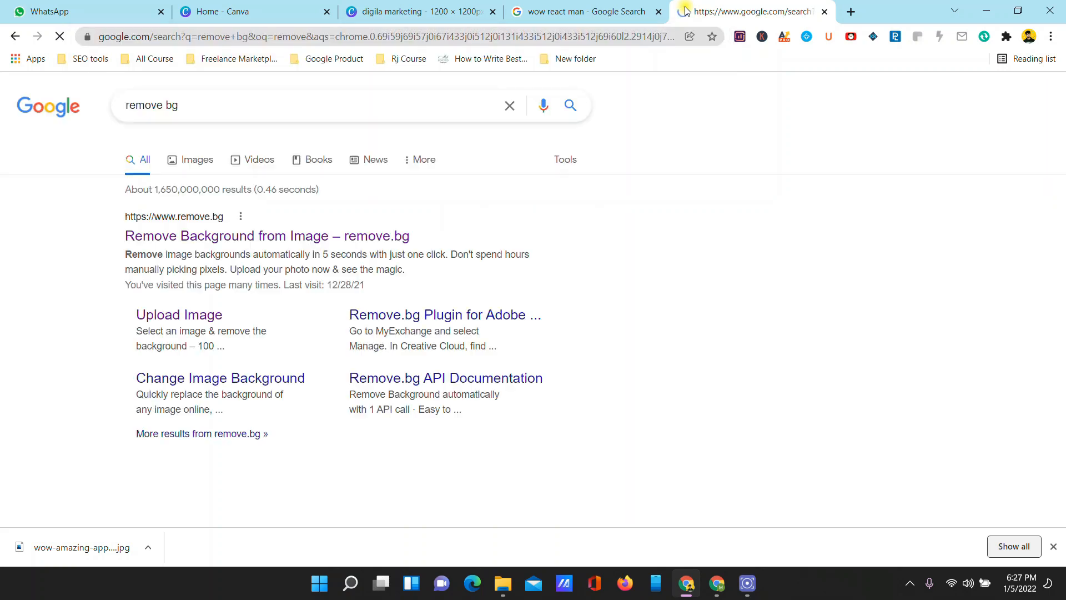
pyautogui.click(266, 235)
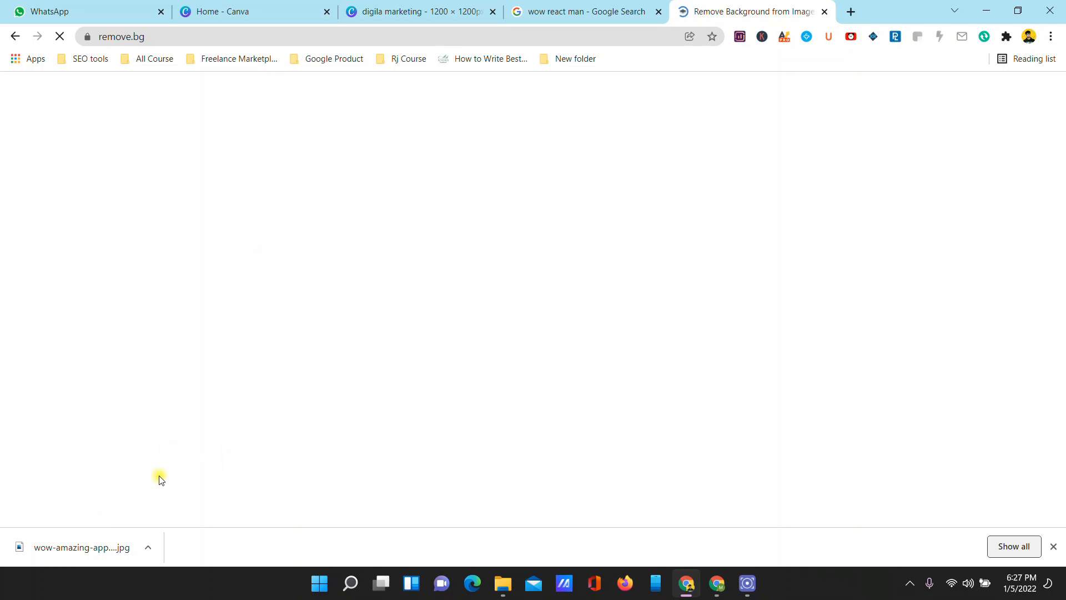
# Step: Upload the downloaded photo of the man from its folder to remove.bg and download the background-free PNG
pyautogui.click(152, 546)
pyautogui.click(181, 496)
pyautogui.click(1012, 16)
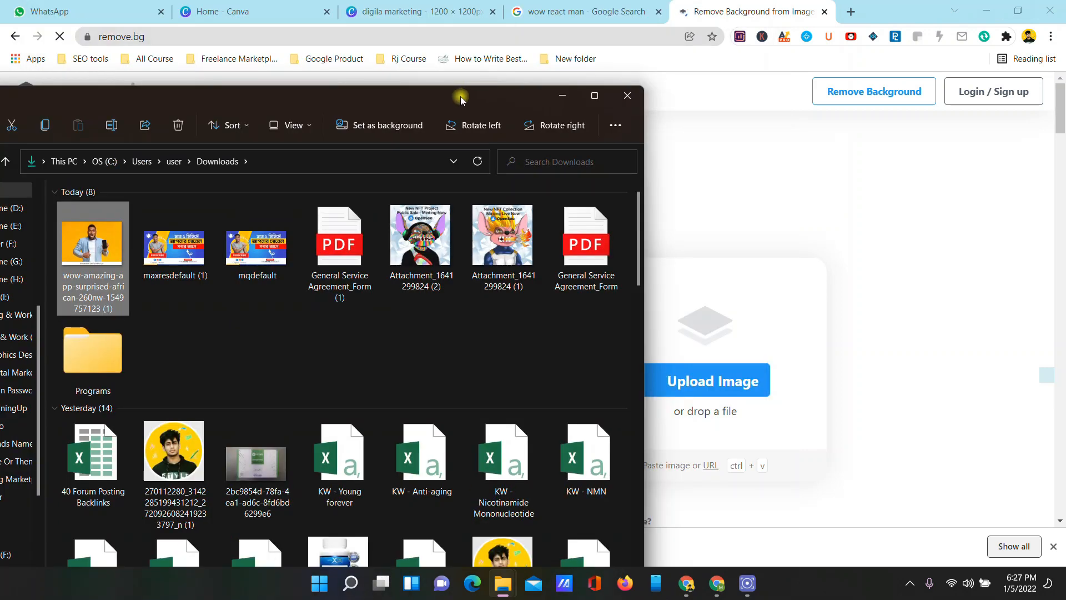
pyautogui.moveTo(461, 95); pyautogui.dragTo(355, 137)
pyautogui.moveTo(11, 311); pyautogui.dragTo(675, 335)
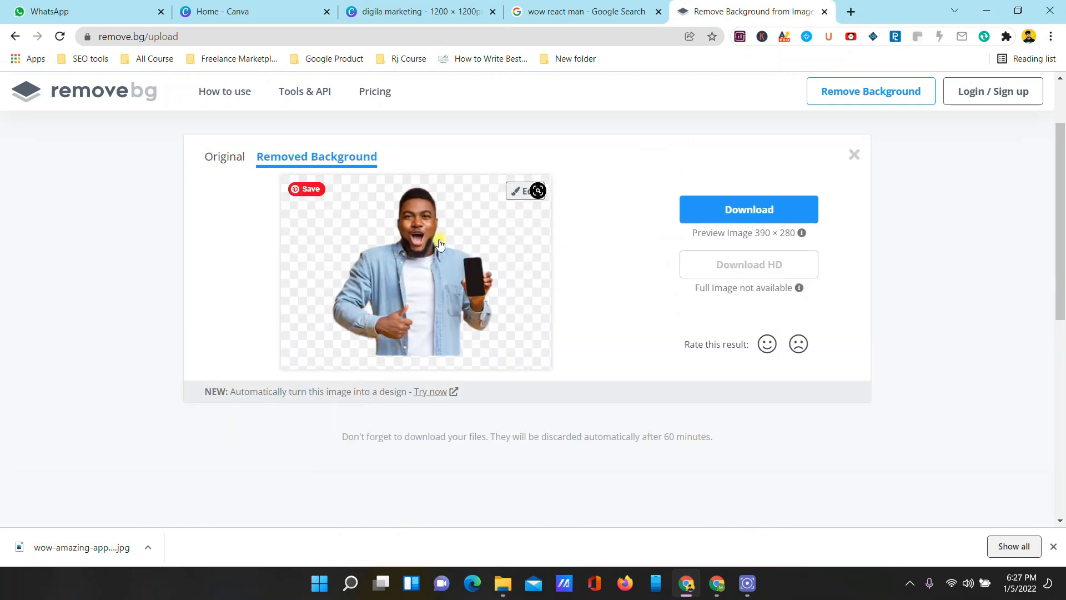
pyautogui.click(731, 211)
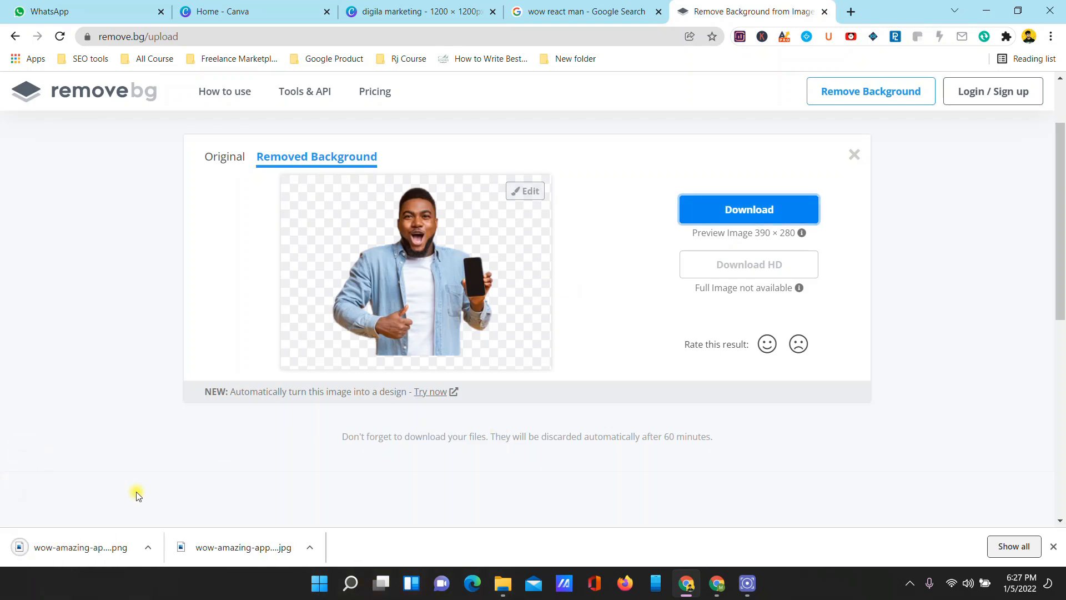
# Step: Return to the Canva design and upload the background-free PNG of the man from Downloads
pyautogui.click(422, 11)
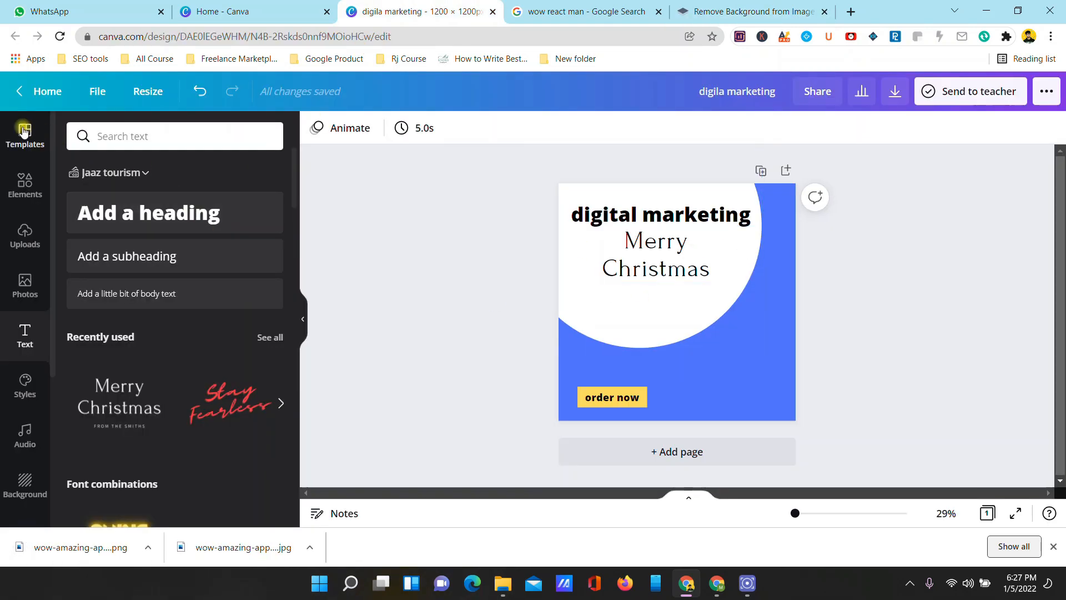
pyautogui.click(25, 231)
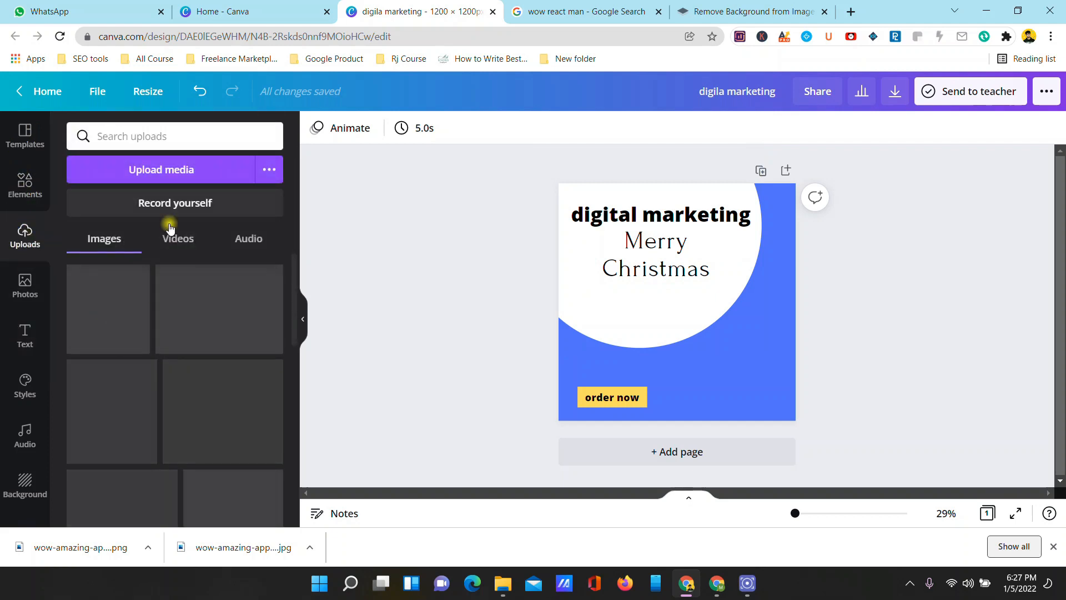
pyautogui.click(168, 169)
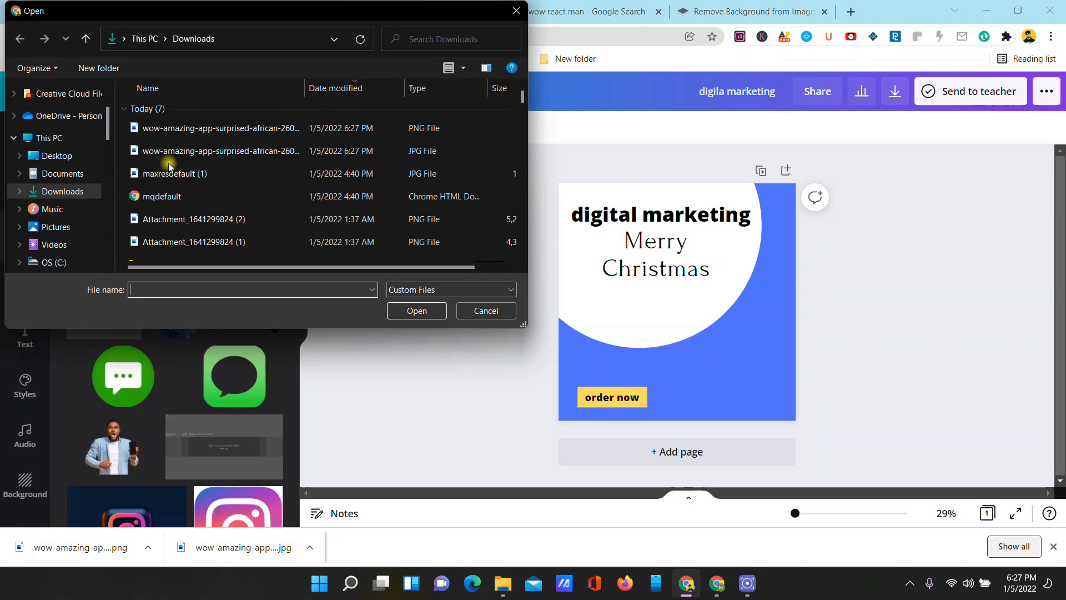
pyautogui.click(196, 131)
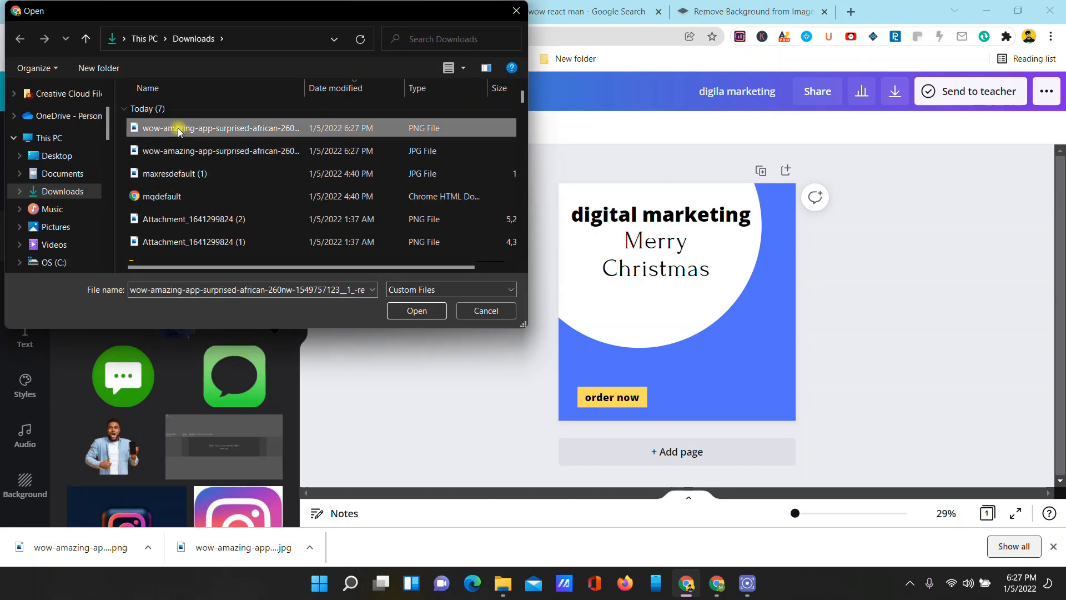
pyautogui.click(417, 311)
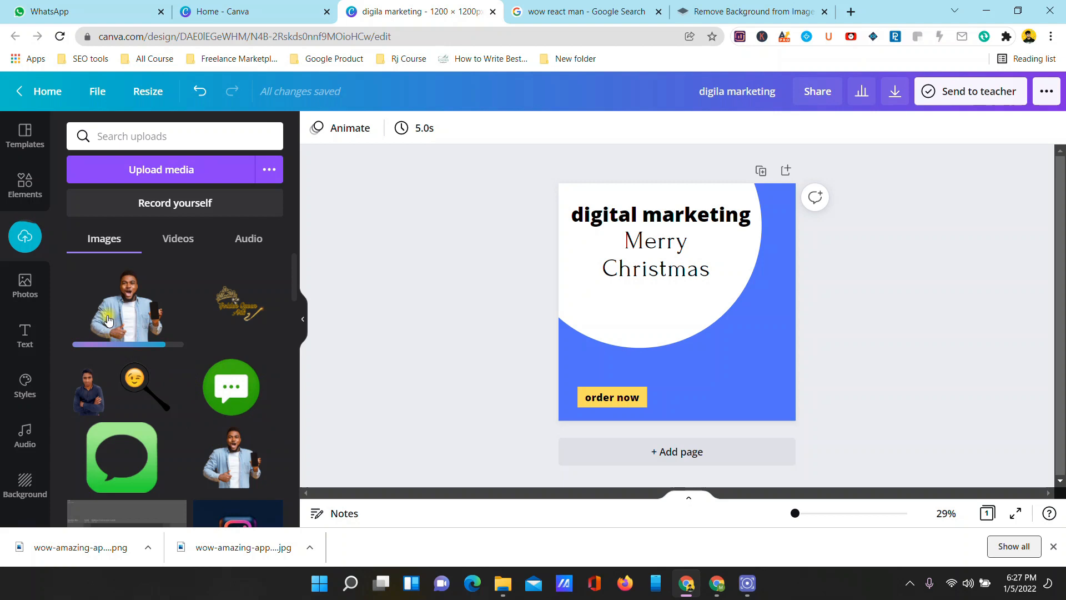
# Step: Place the uploaded cutout of the man on the design, enlarge it and fit it into the page's lower-right corner
pyautogui.moveTo(107, 313); pyautogui.dragTo(711, 317)
pyautogui.moveTo(669, 360); pyautogui.dragTo(576, 465)
pyautogui.moveTo(685, 348); pyautogui.dragTo(736, 343)
pyautogui.moveTo(621, 261); pyautogui.dragTo(608, 244)
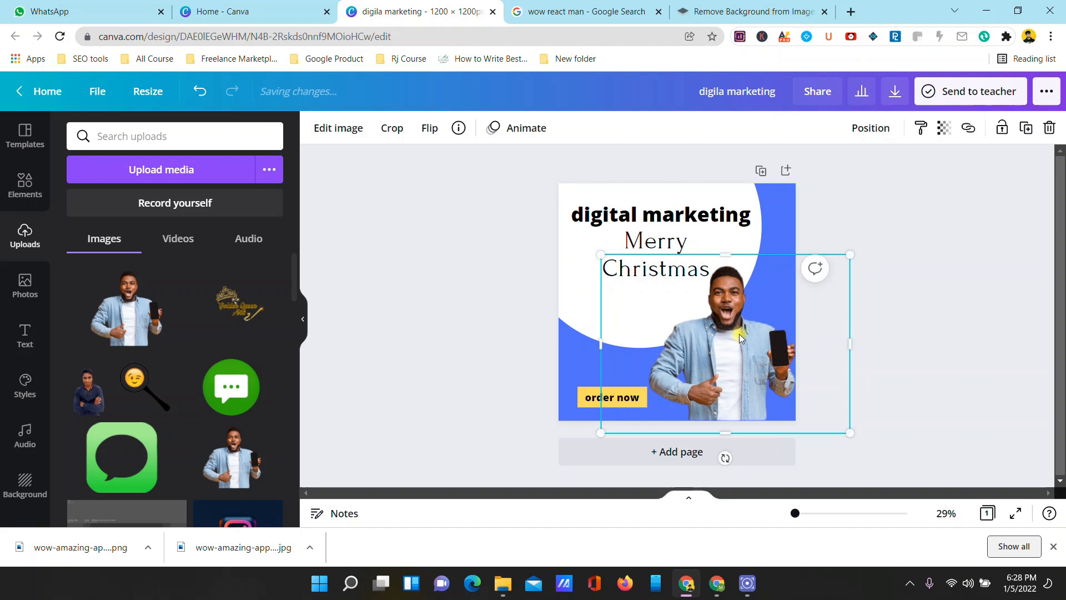
pyautogui.moveTo(742, 347); pyautogui.dragTo(748, 347)
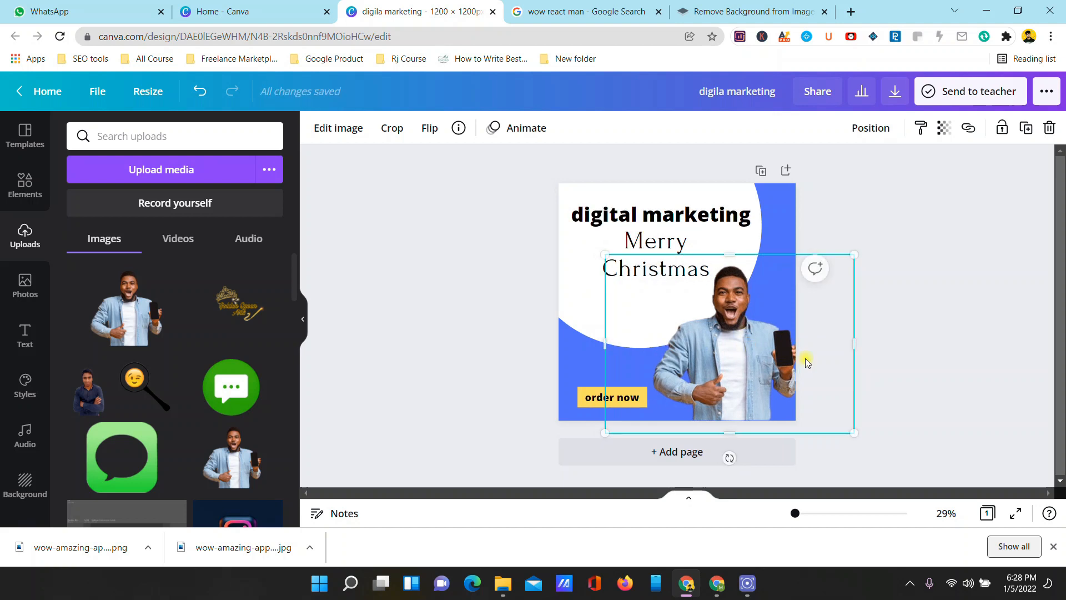
pyautogui.click(904, 336)
pyautogui.click(766, 347)
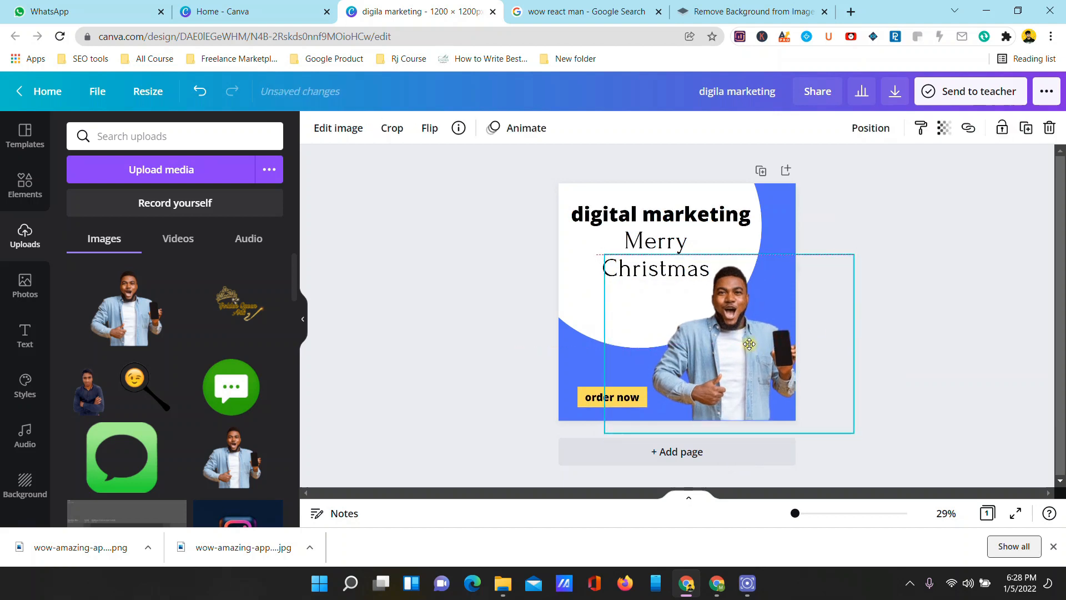
pyautogui.moveTo(752, 350); pyautogui.dragTo(754, 350)
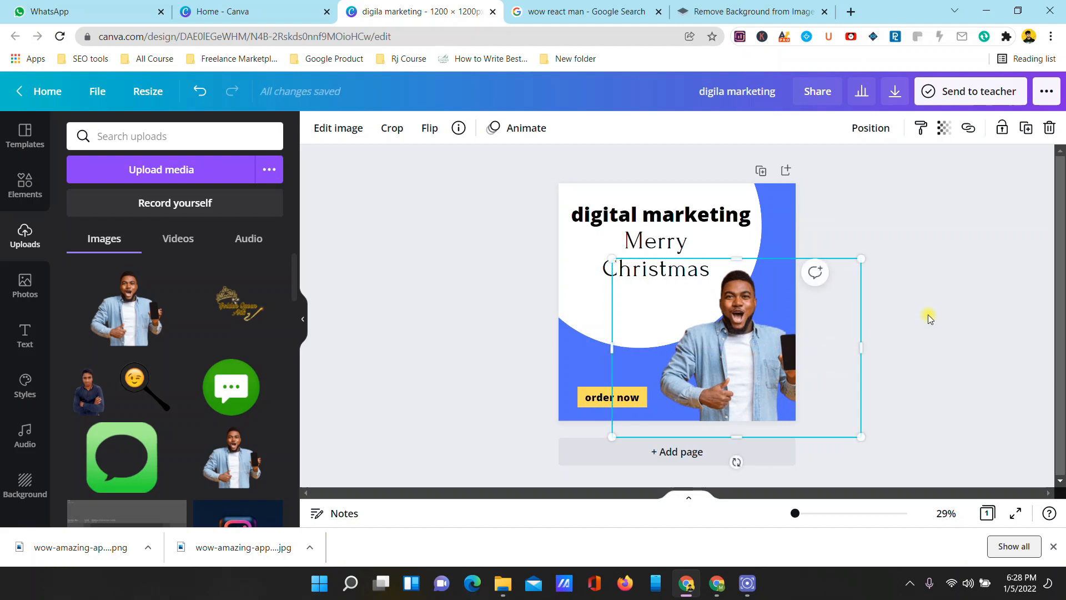
pyautogui.click(978, 266)
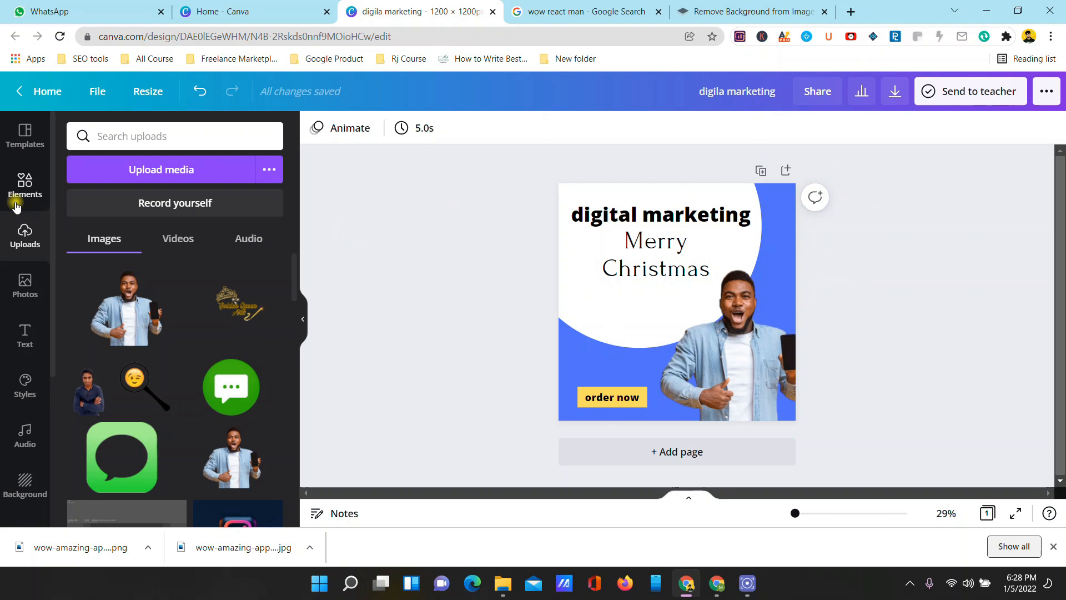
# Step: Add a circle behind the heading at the page's upper-left corner, enlarge it and shift it partly off the page
pyautogui.click(22, 183)
pyautogui.moveTo(155, 193); pyautogui.dragTo(545, 203)
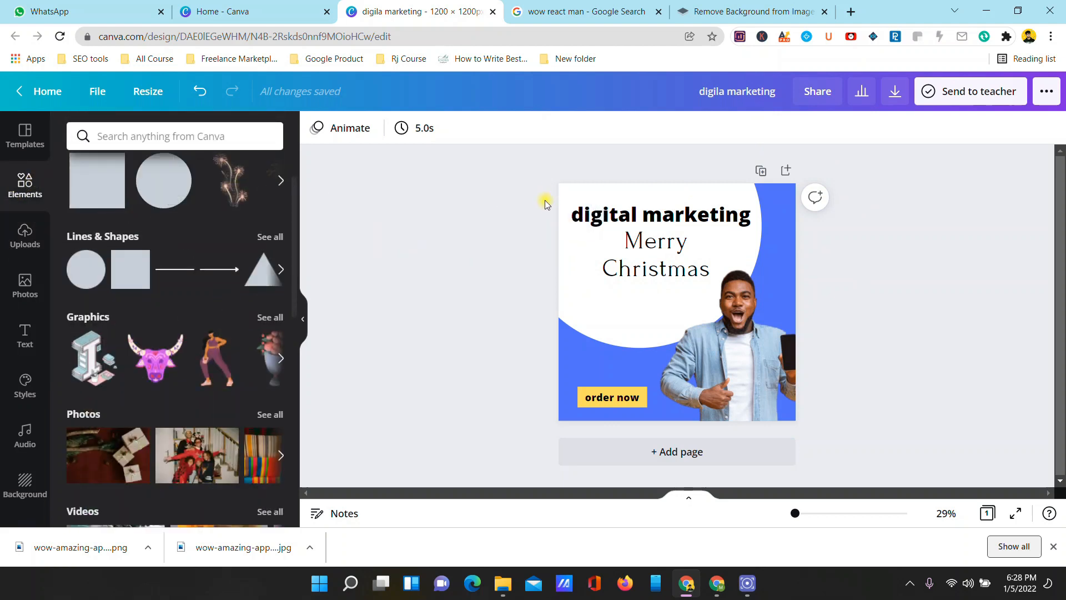
pyautogui.moveTo(176, 194); pyautogui.dragTo(557, 187)
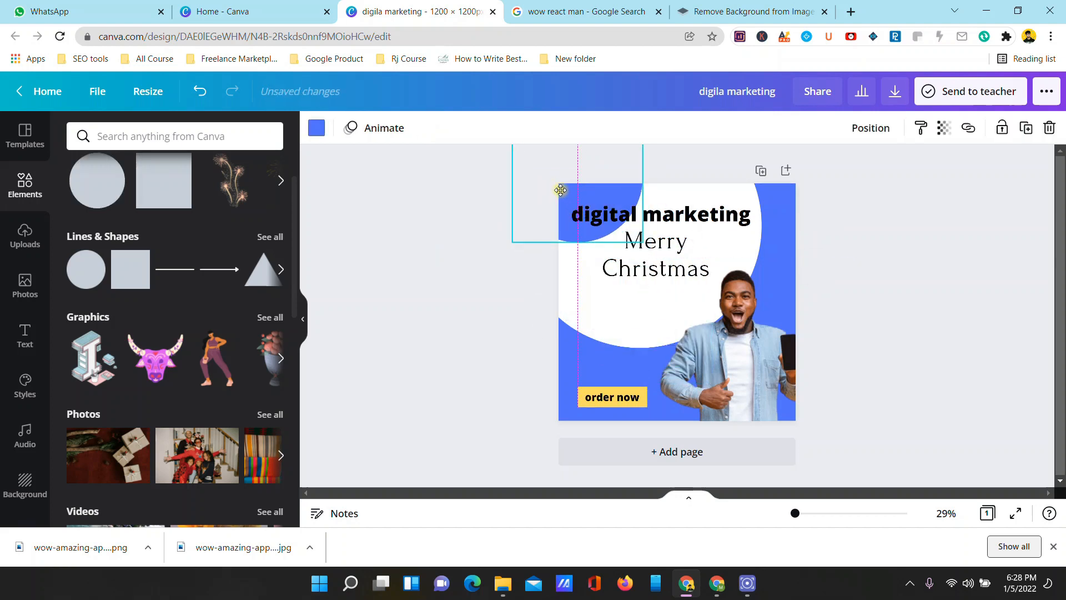
pyautogui.moveTo(655, 252); pyautogui.dragTo(709, 305)
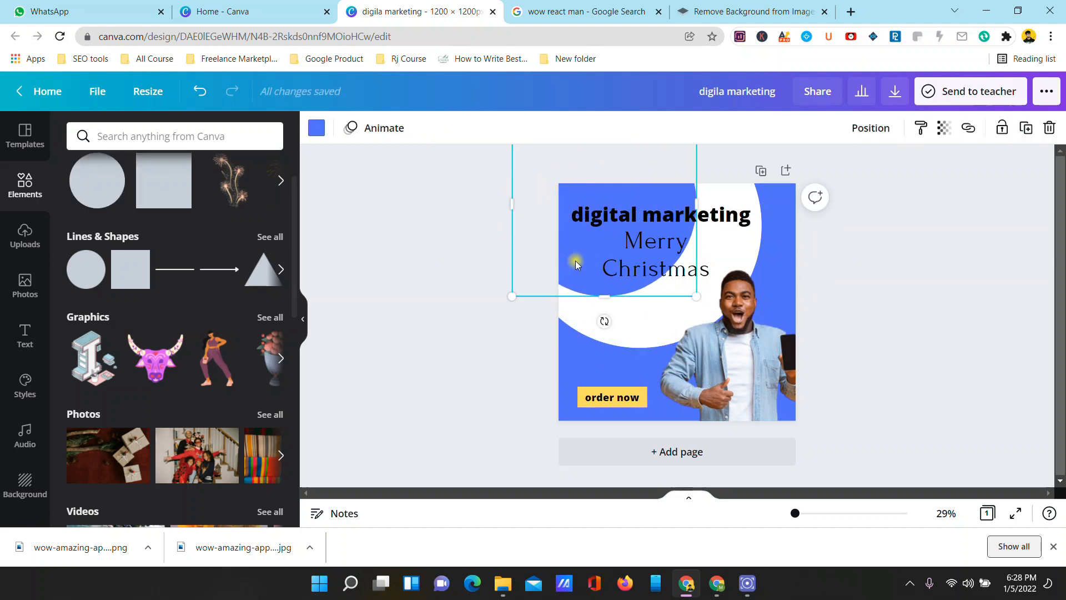
pyautogui.moveTo(588, 251); pyautogui.dragTo(545, 219)
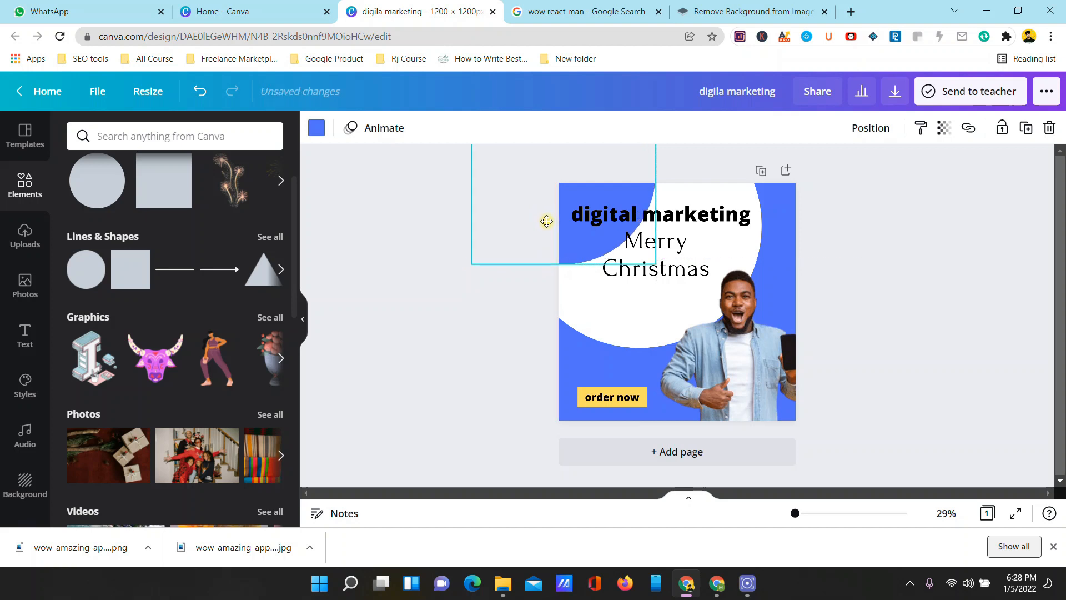
pyautogui.click(918, 312)
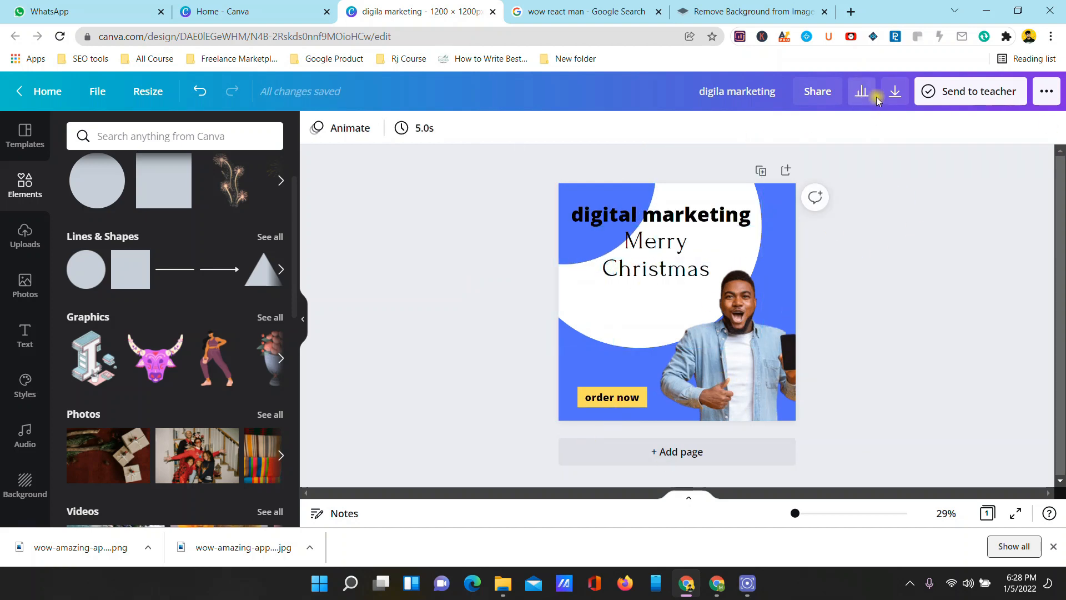
# Step: Try the download options JPG, size 3 and quality 100, and close them without downloading the design
pyautogui.click(894, 94)
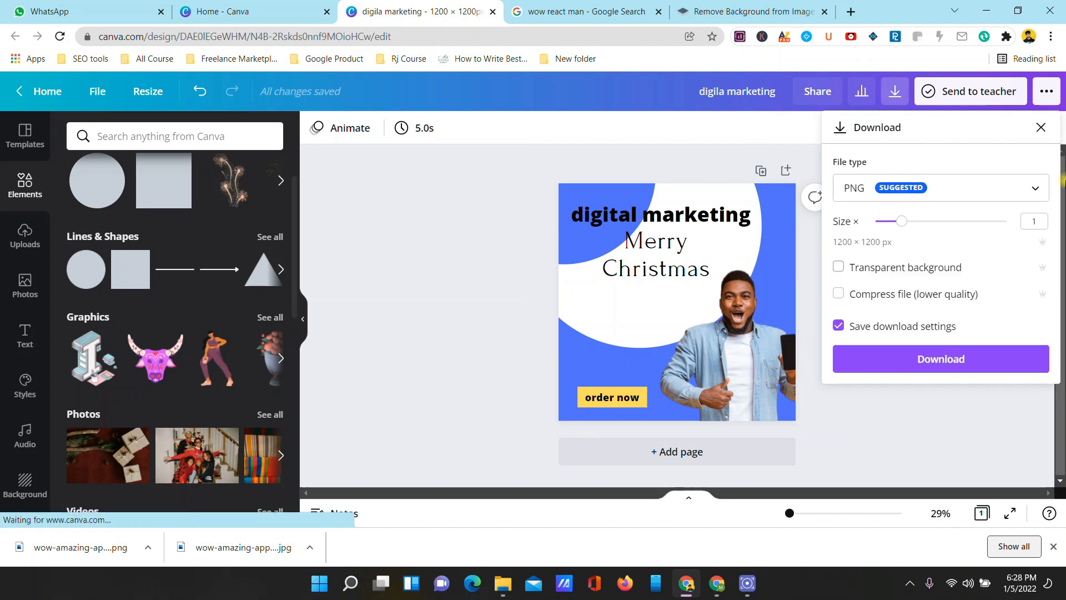
pyautogui.click(1036, 189)
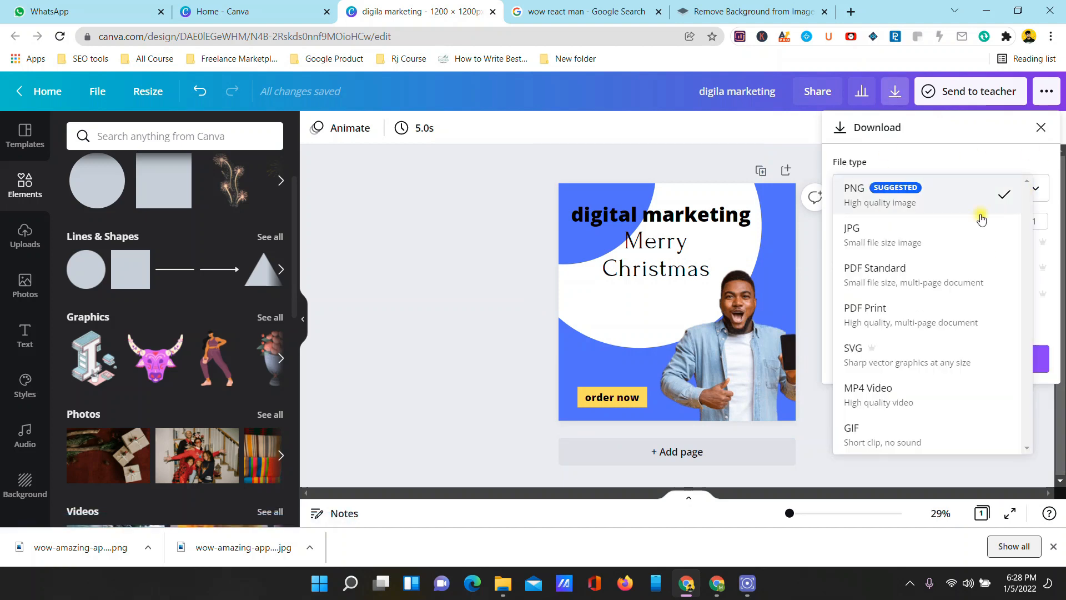
pyautogui.click(886, 251)
pyautogui.moveTo(982, 269); pyautogui.dragTo(1007, 268)
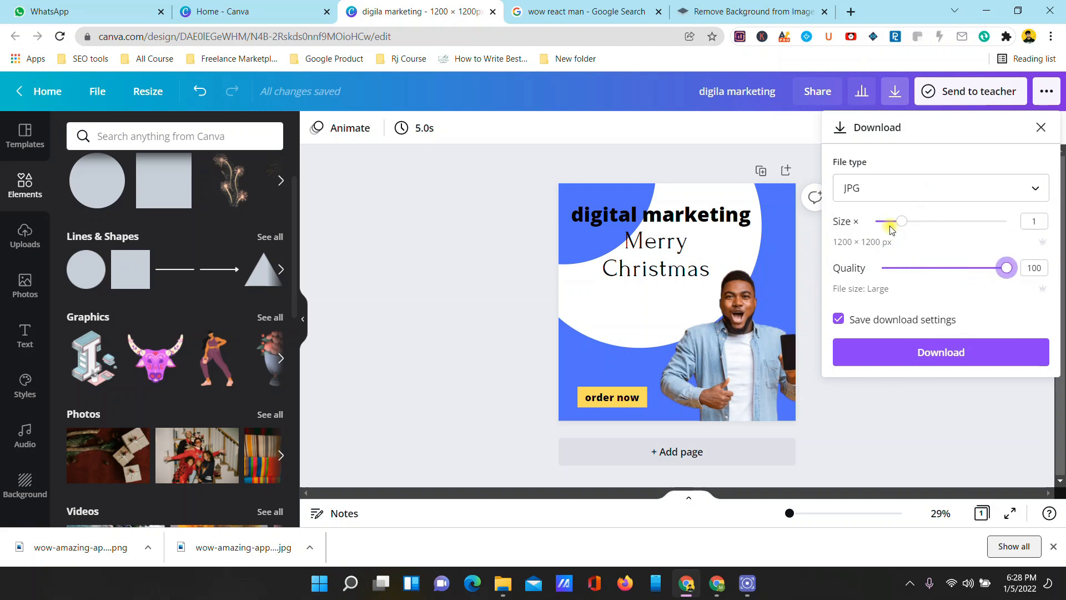
pyautogui.moveTo(907, 222); pyautogui.dragTo(1055, 222)
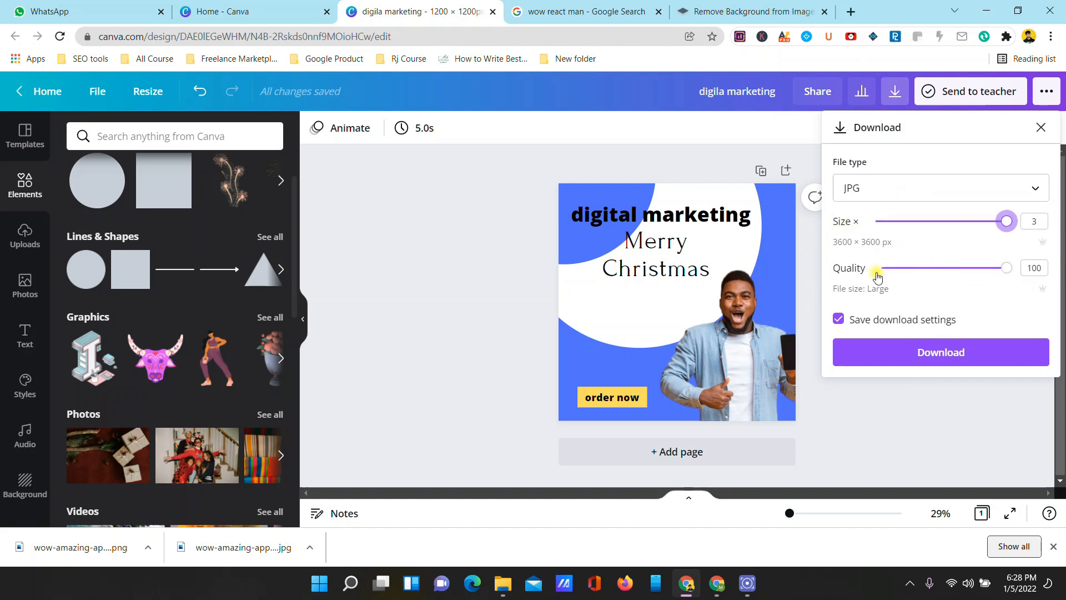
pyautogui.click(906, 320)
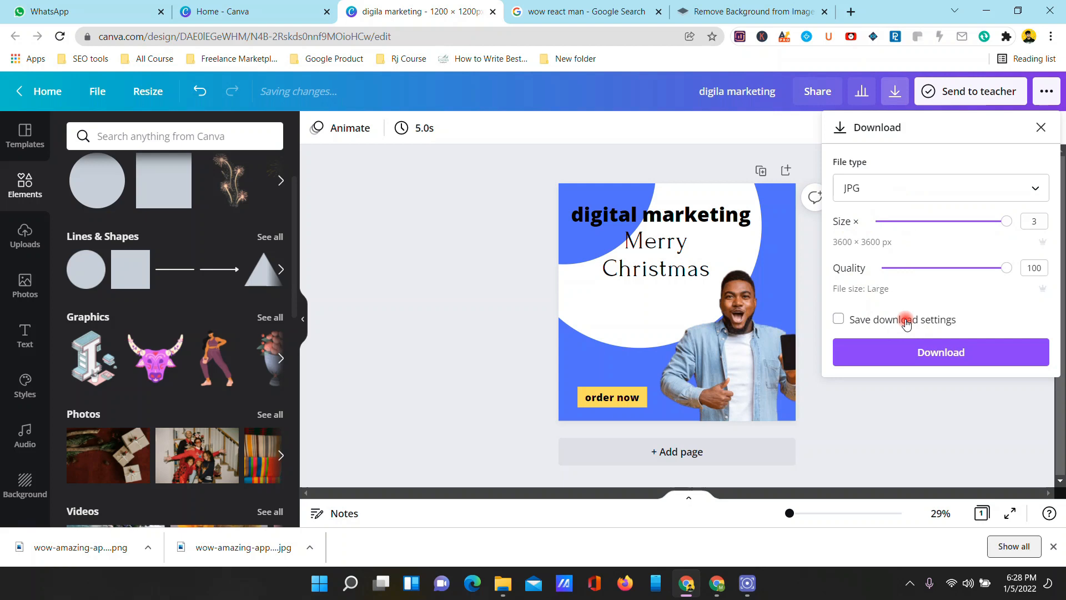
pyautogui.click(907, 324)
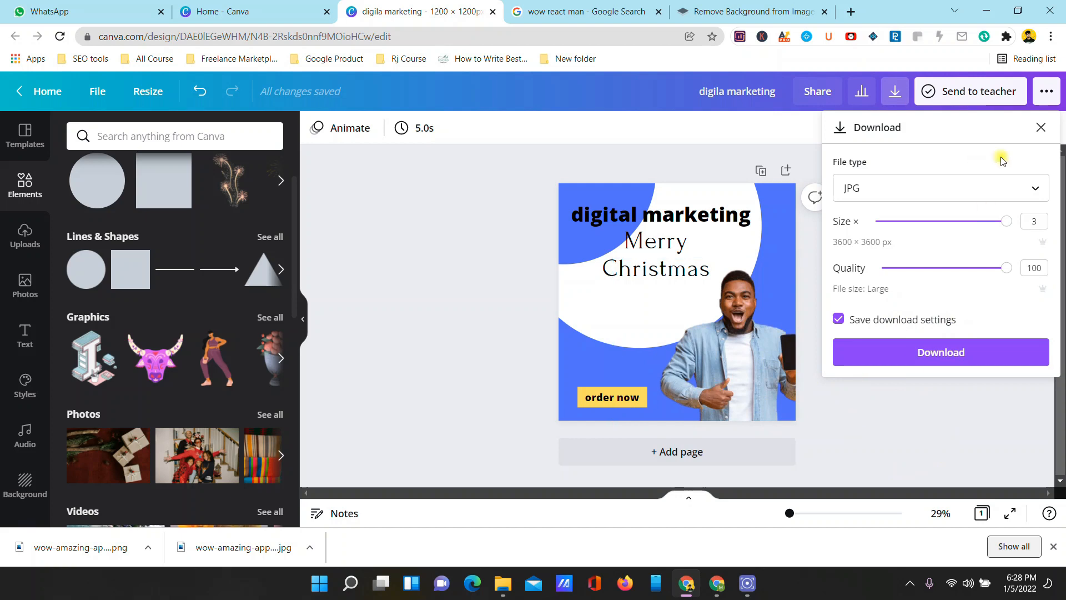
pyautogui.click(1042, 127)
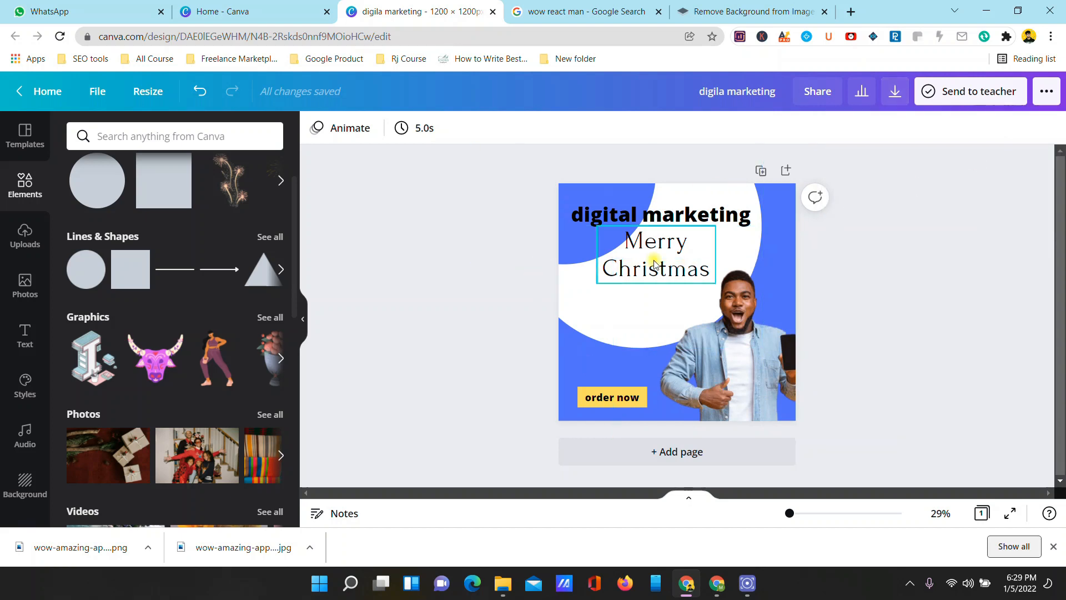
# Step: Apply the Ascend text animation to the "digital marketing" heading
pyautogui.click(657, 220)
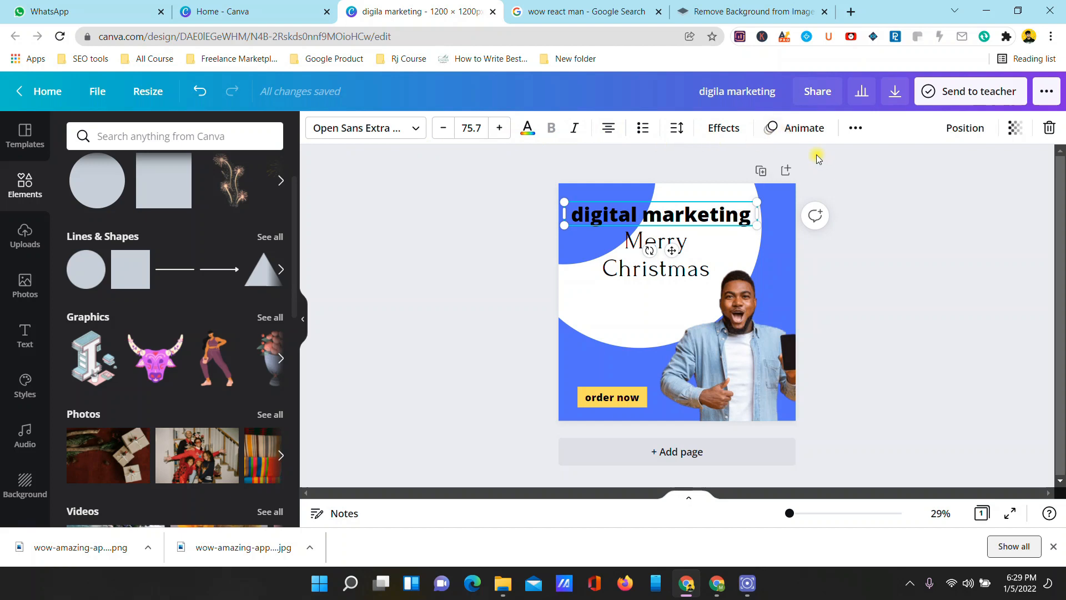
pyautogui.click(809, 130)
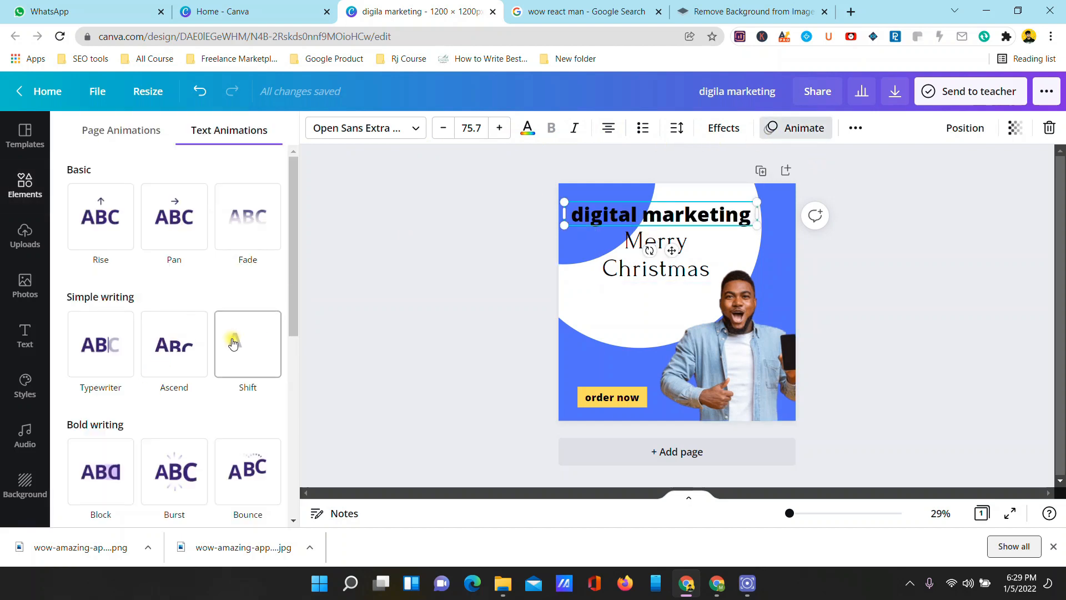
pyautogui.click(165, 343)
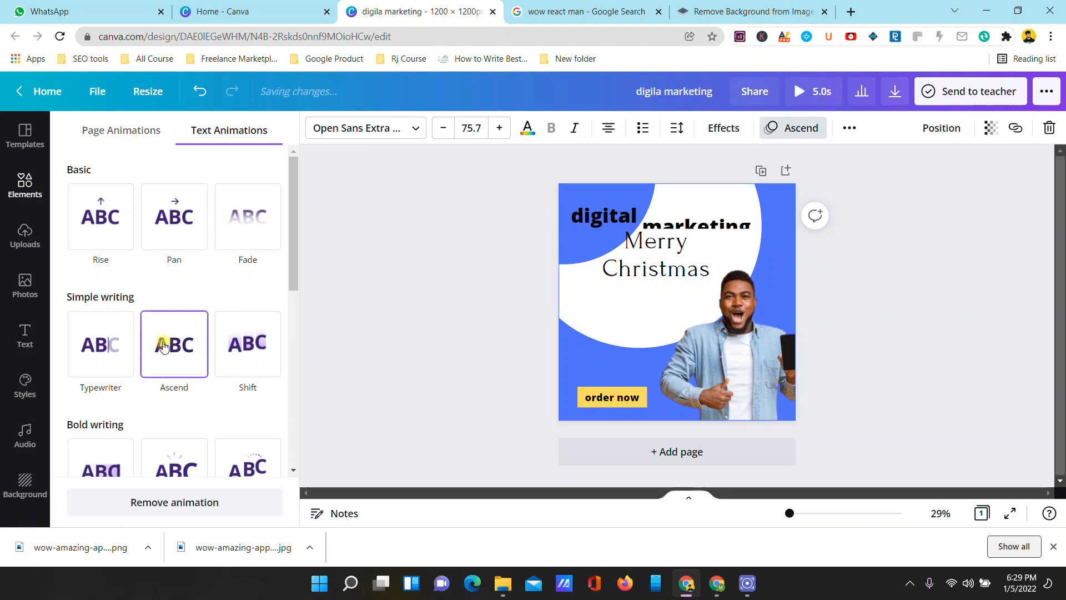
# Step: Look through the photo animations available for the man's cutout image
pyautogui.click(706, 383)
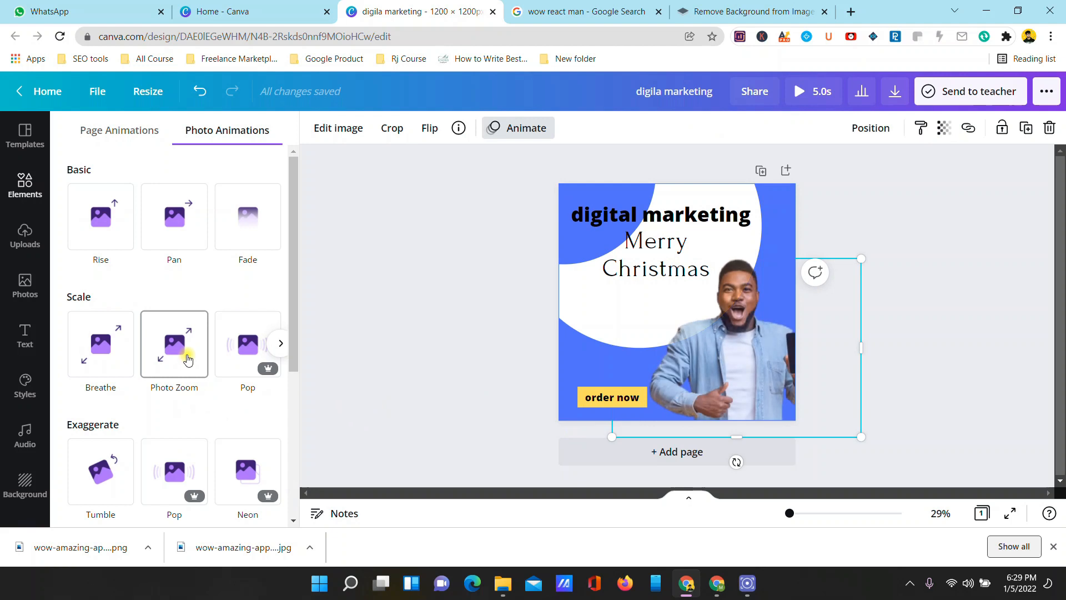
pyautogui.scroll(-1, 188, 360)
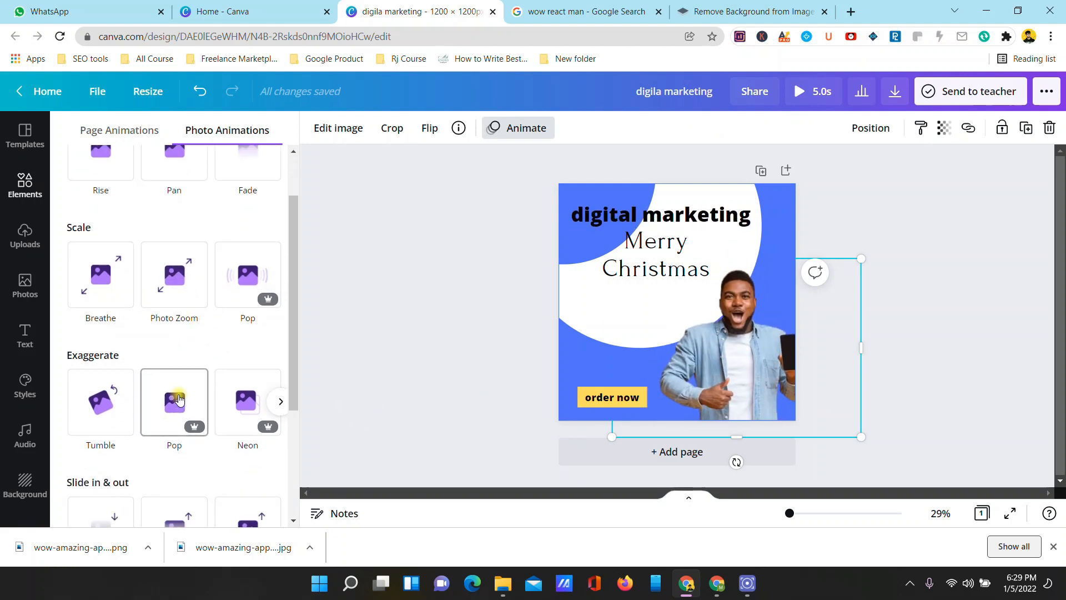